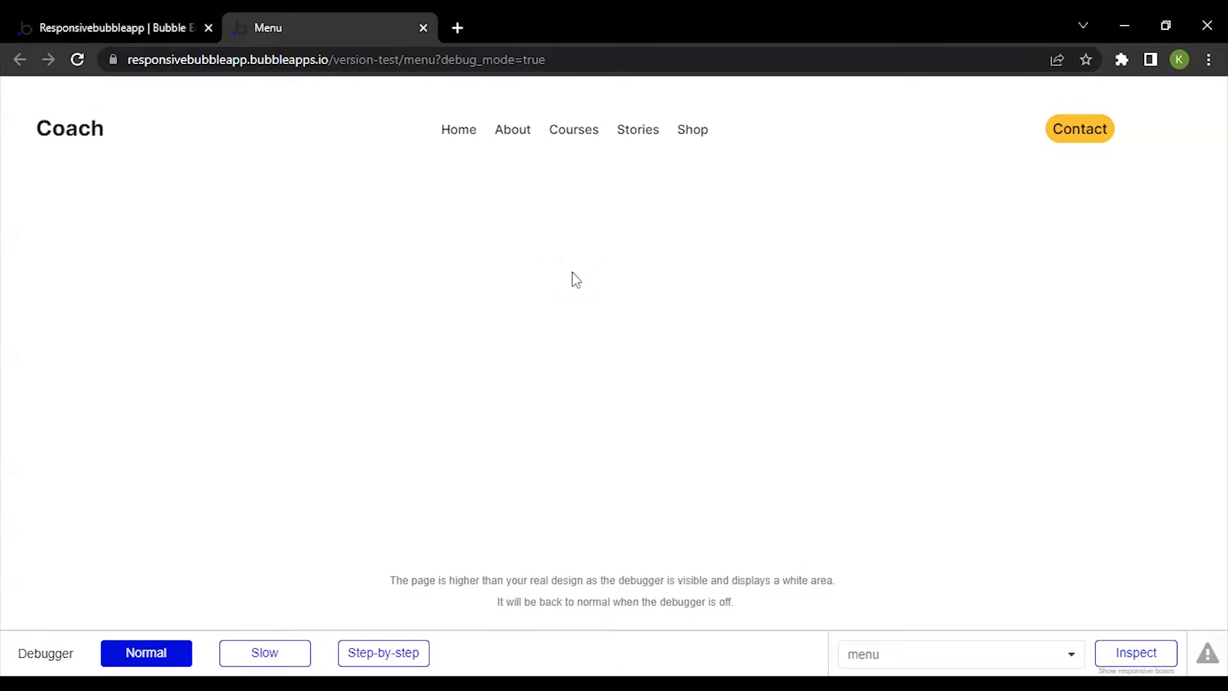
Examine the menu page at mobile width, opening and closing its hamburger menu, and return to the desktop view
{"action": "key", "text": "ctrl+shift+c"}
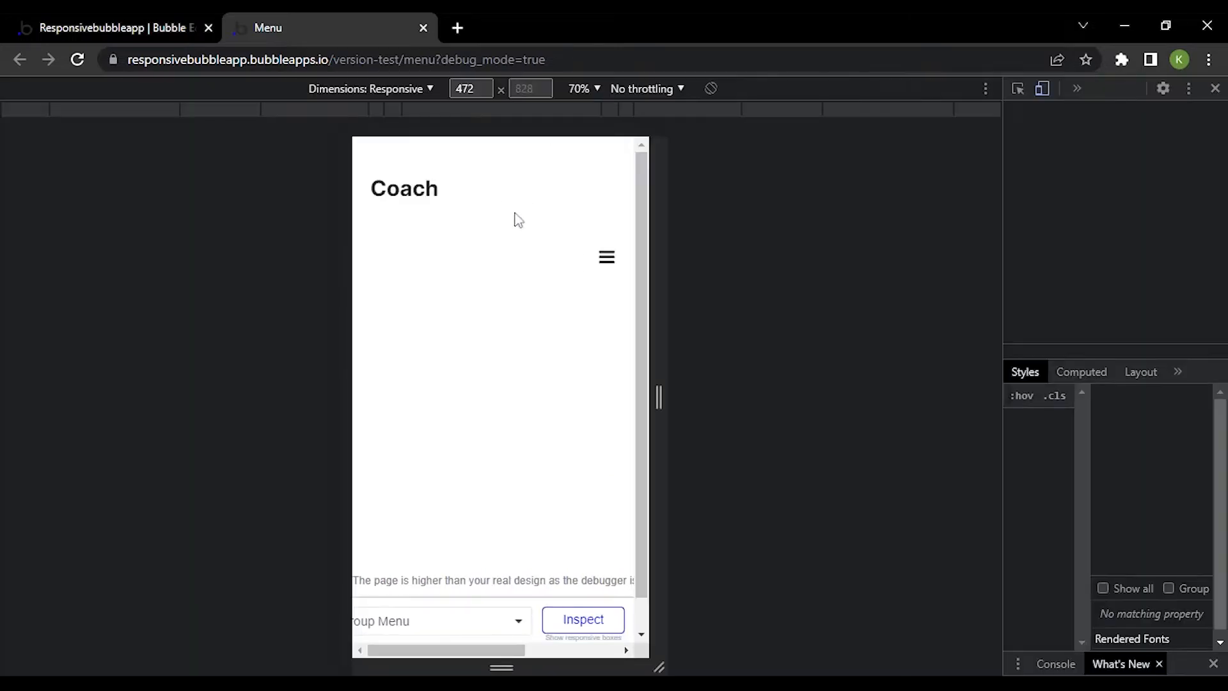
{"action": "left_click", "coordinate": [633, 195]}
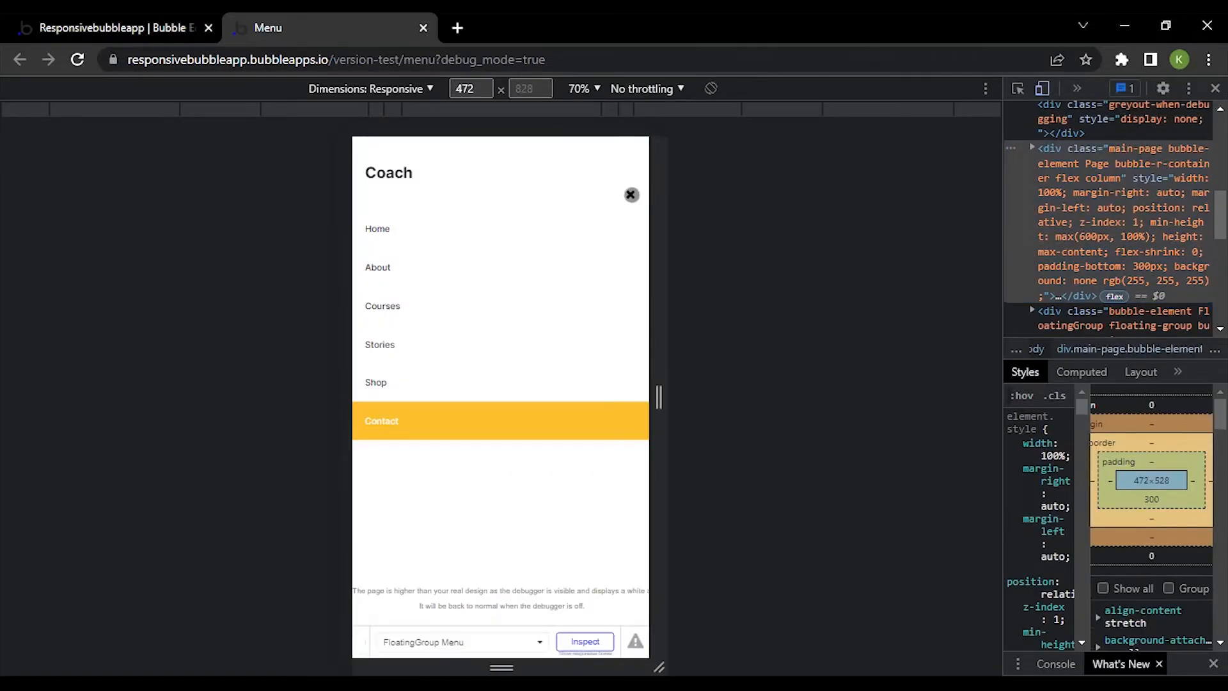
{"action": "left_click", "coordinate": [632, 195]}
{"action": "left_click", "coordinate": [632, 195]}
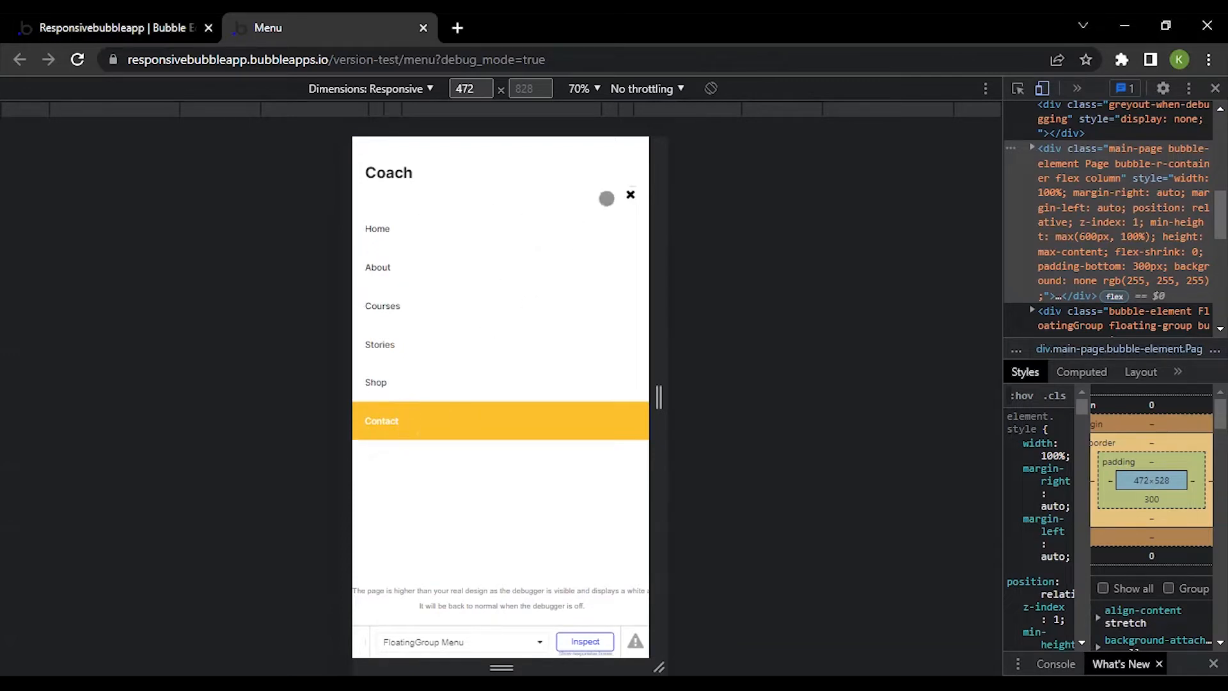
{"action": "left_click", "coordinate": [630, 194]}
{"action": "left_click", "coordinate": [1215, 87]}
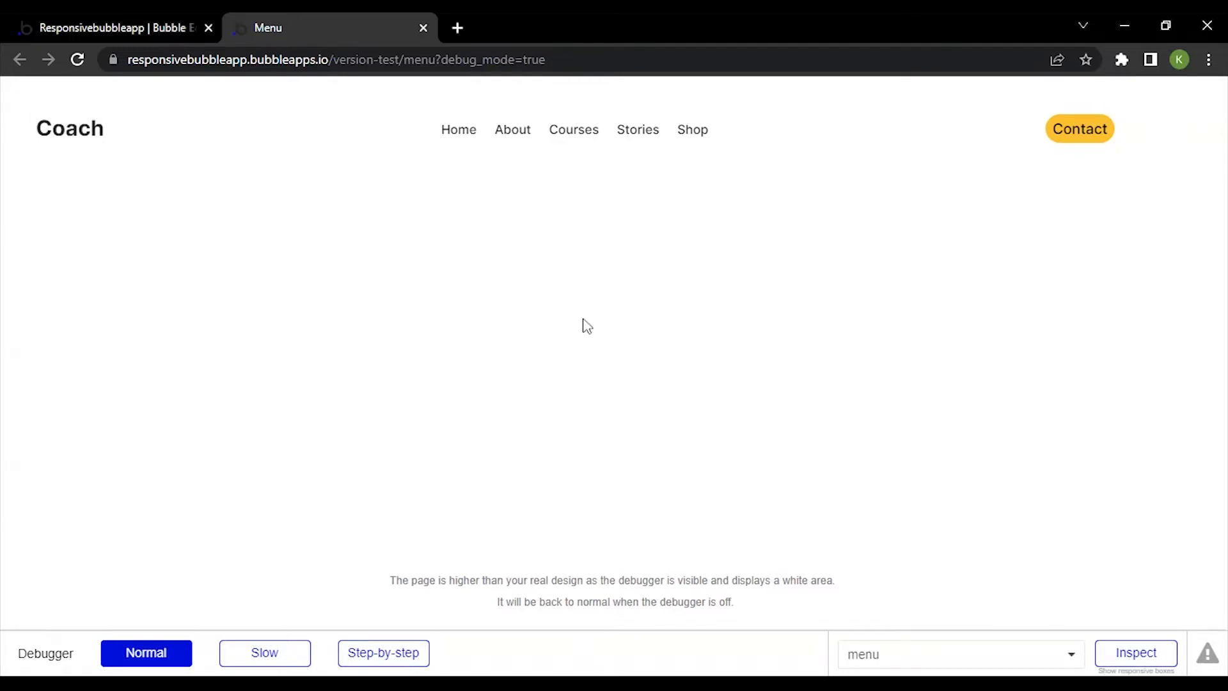
Switch to the Bubble editor and create a new page named menu_2
{"action": "left_click", "coordinate": [79, 12]}
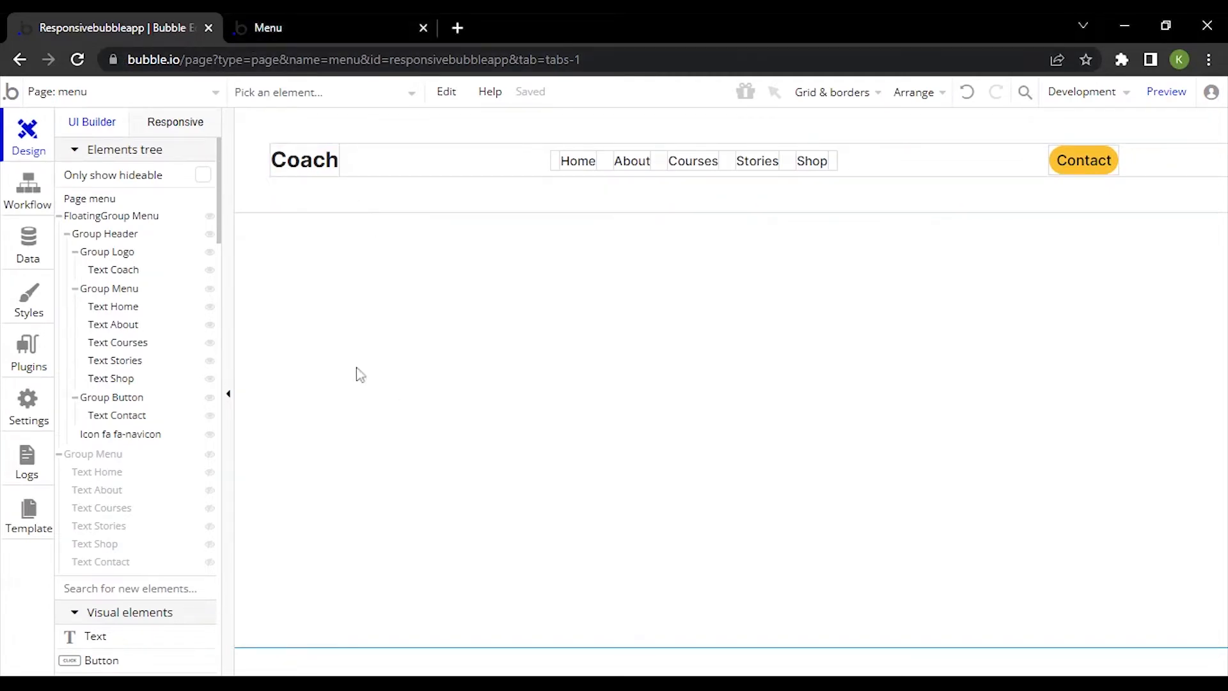
{"action": "left_click", "coordinate": [176, 96]}
{"action": "left_click", "coordinate": [90, 268]}
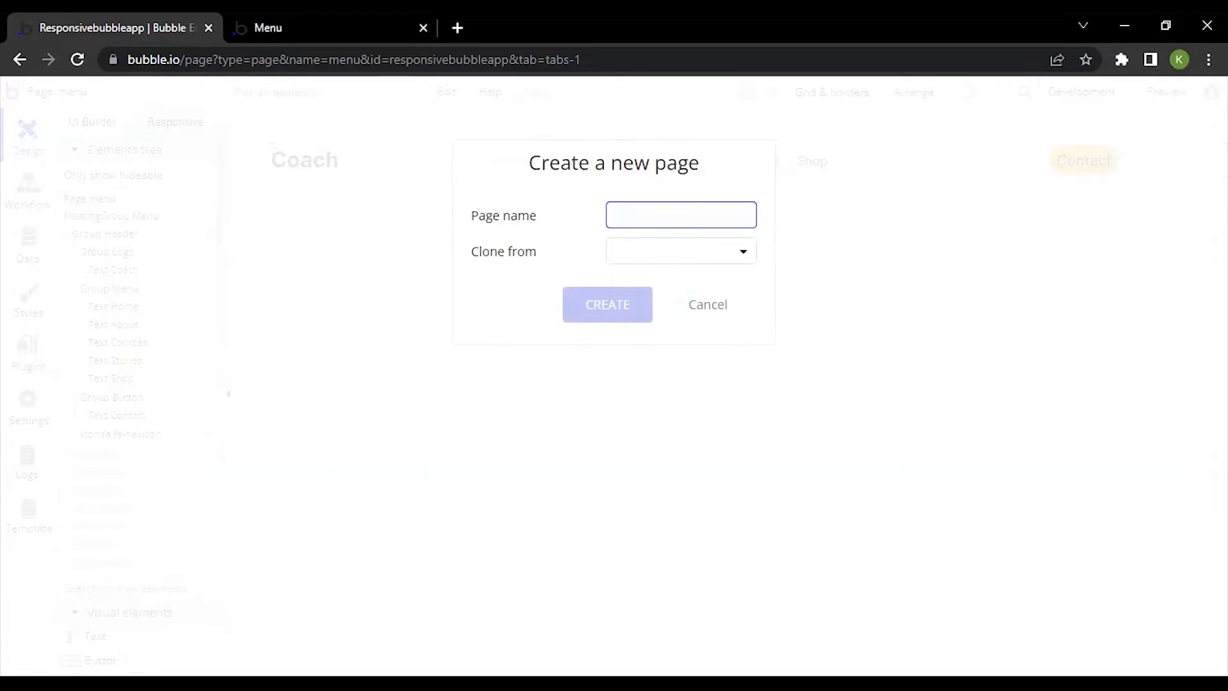
{"action": "type", "text": "menu_2"}
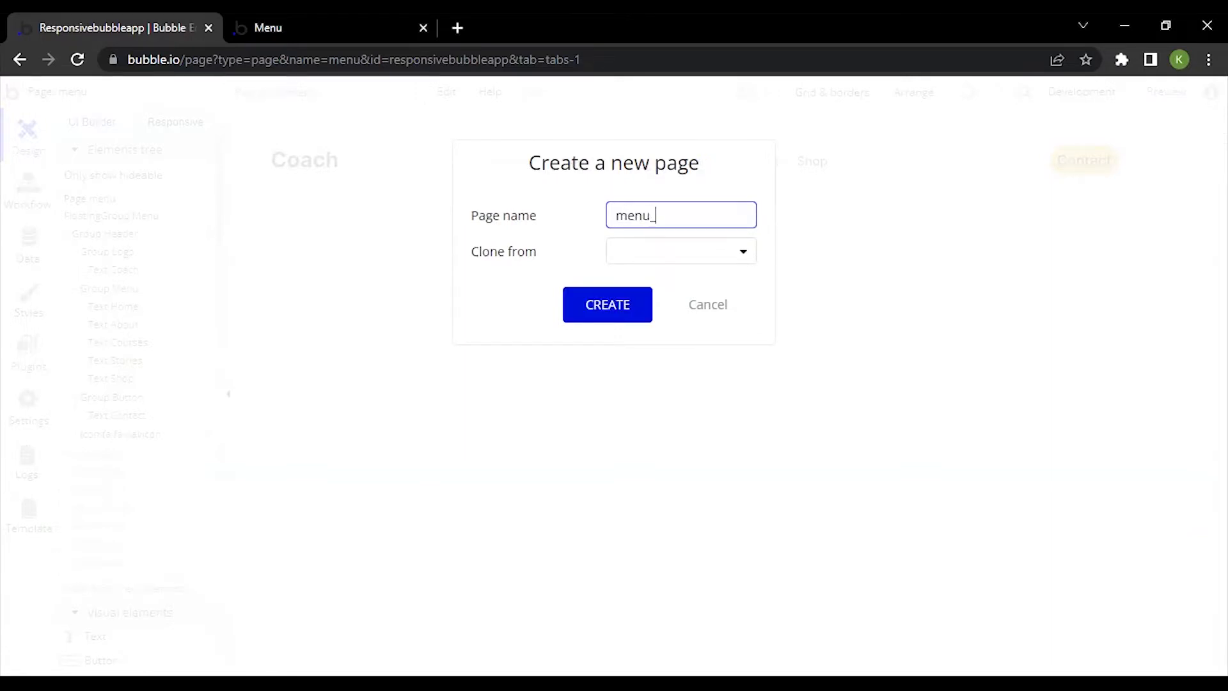
{"action": "left_click", "coordinate": [624, 316]}
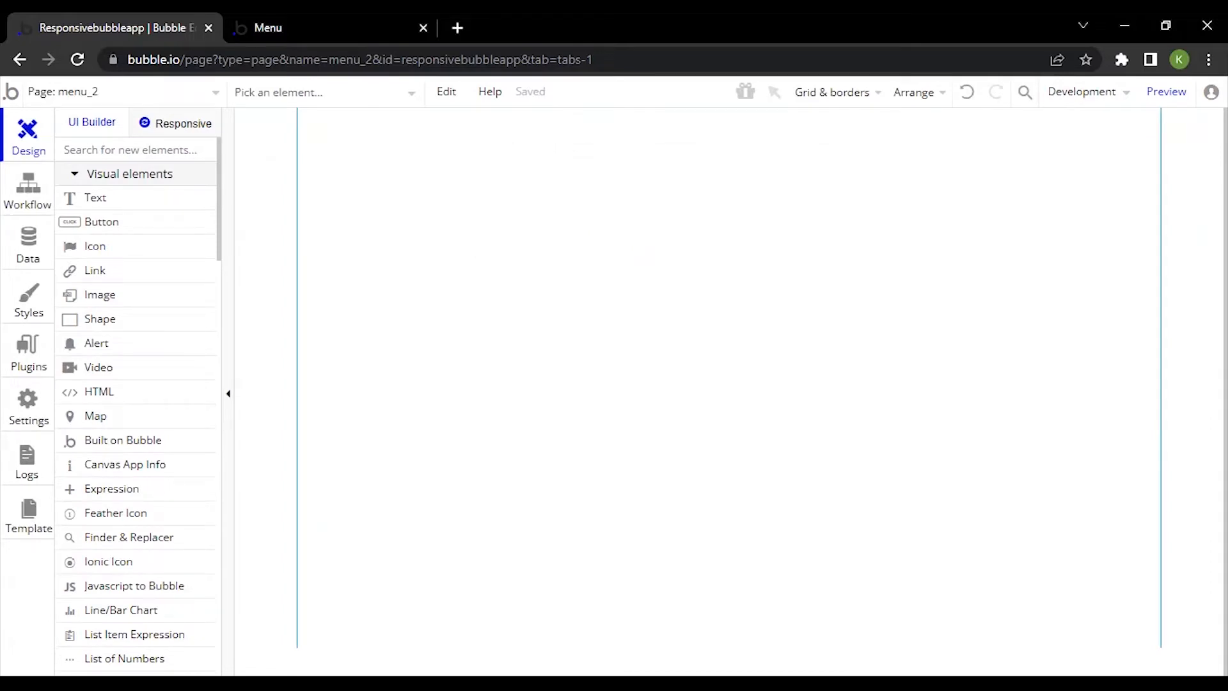
Upgrade the menu_2 page to the beta responsive engine
{"action": "double_click", "coordinate": [556, 252]}
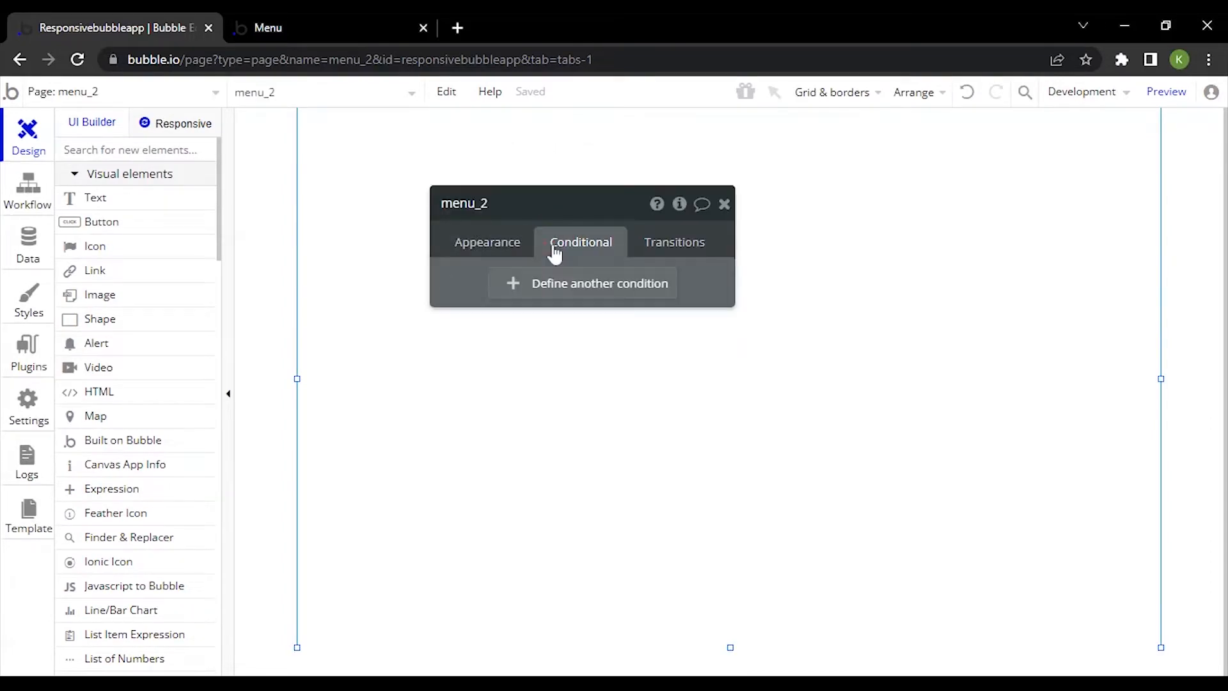
{"action": "left_click", "coordinate": [509, 246]}
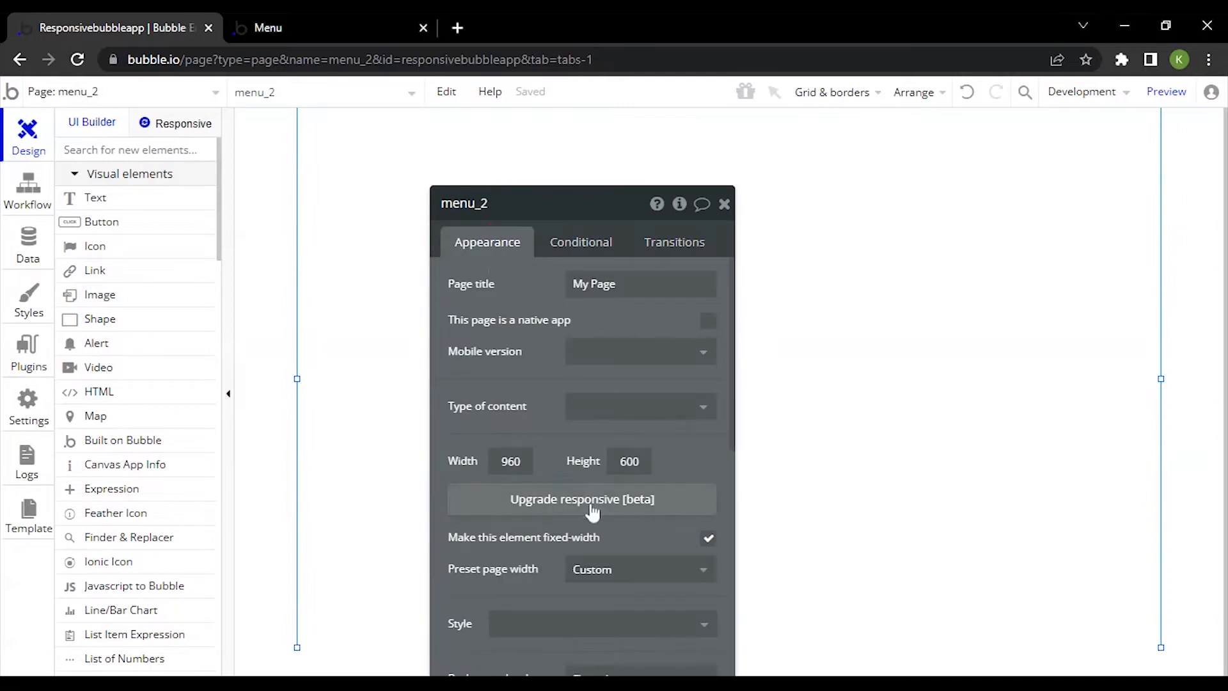
{"action": "scroll", "coordinate": [554, 474], "scroll_direction": "down", "scroll_amount": 3}
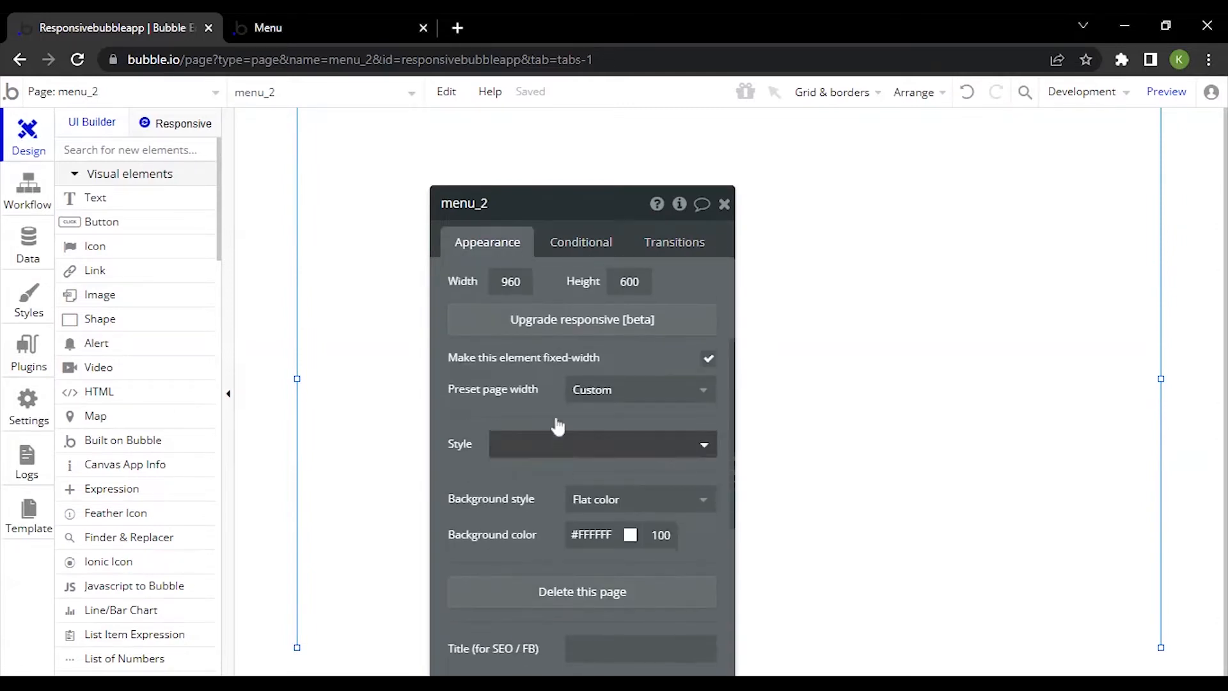
{"action": "left_click", "coordinate": [596, 333]}
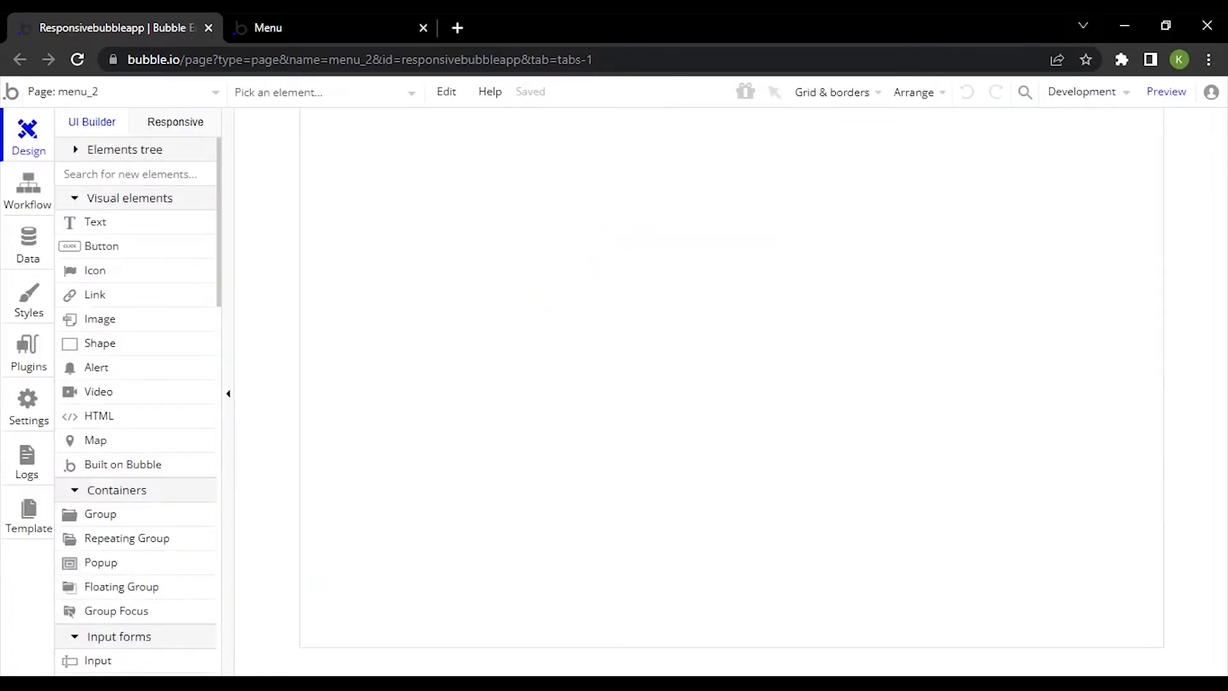
Set the title of the menu_2 page to "Menu"
{"action": "left_click", "coordinate": [1005, 268]}
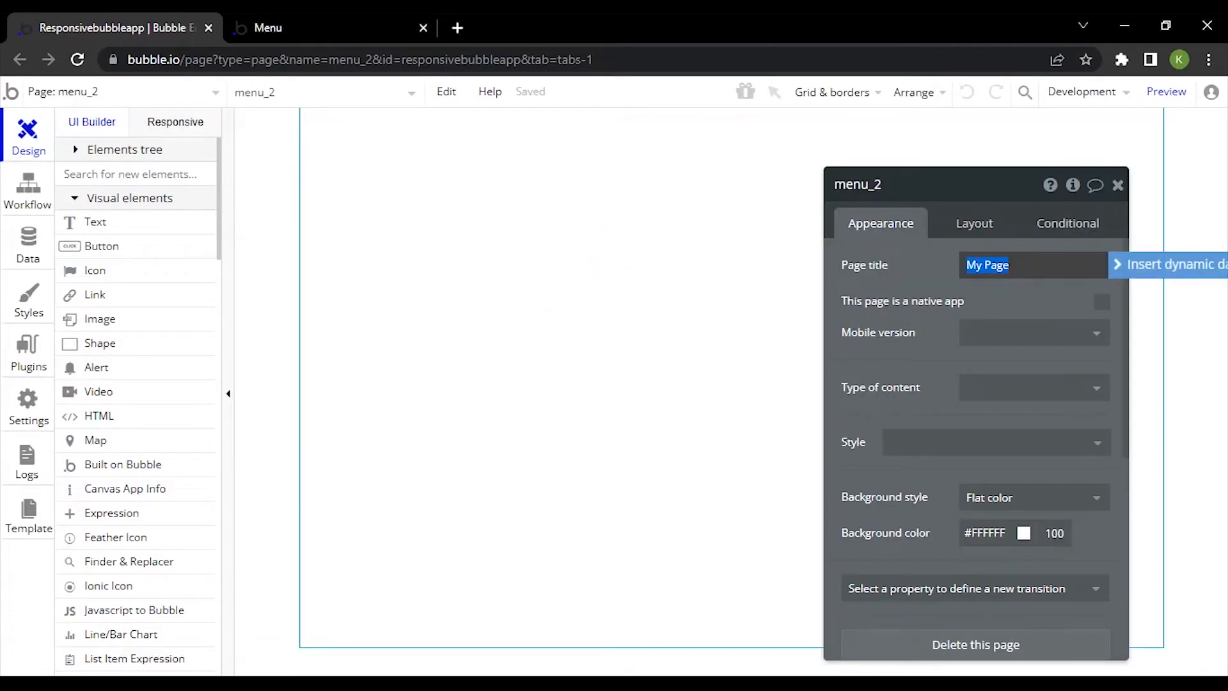
{"action": "type", "text": "Menu"}
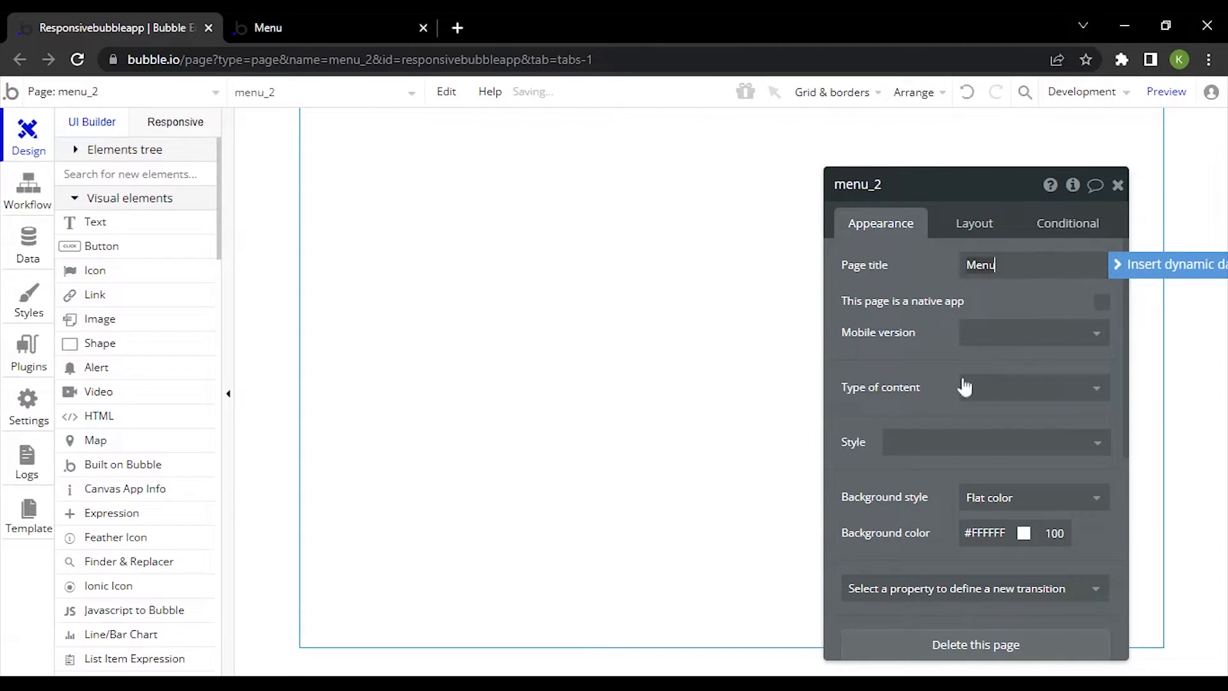
{"action": "scroll", "coordinate": [868, 299], "scroll_direction": "down", "scroll_amount": 3}
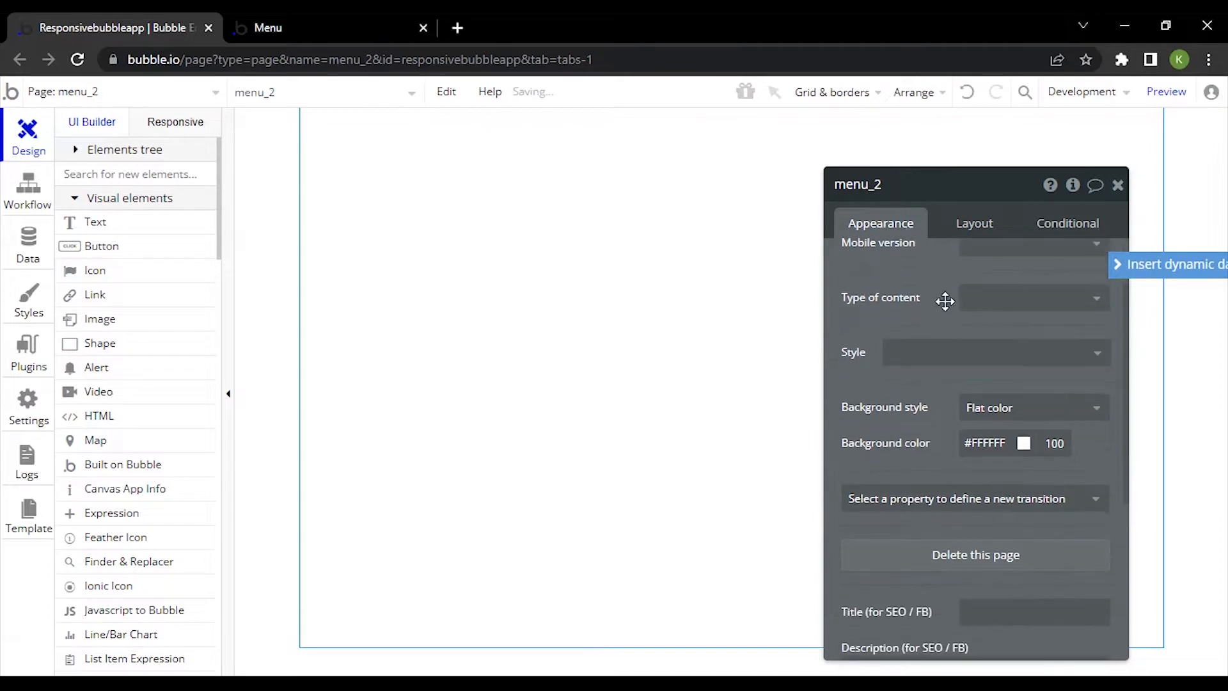
Set the page's container layout to Column and its UI builder width to 1280
{"action": "left_click", "coordinate": [951, 235]}
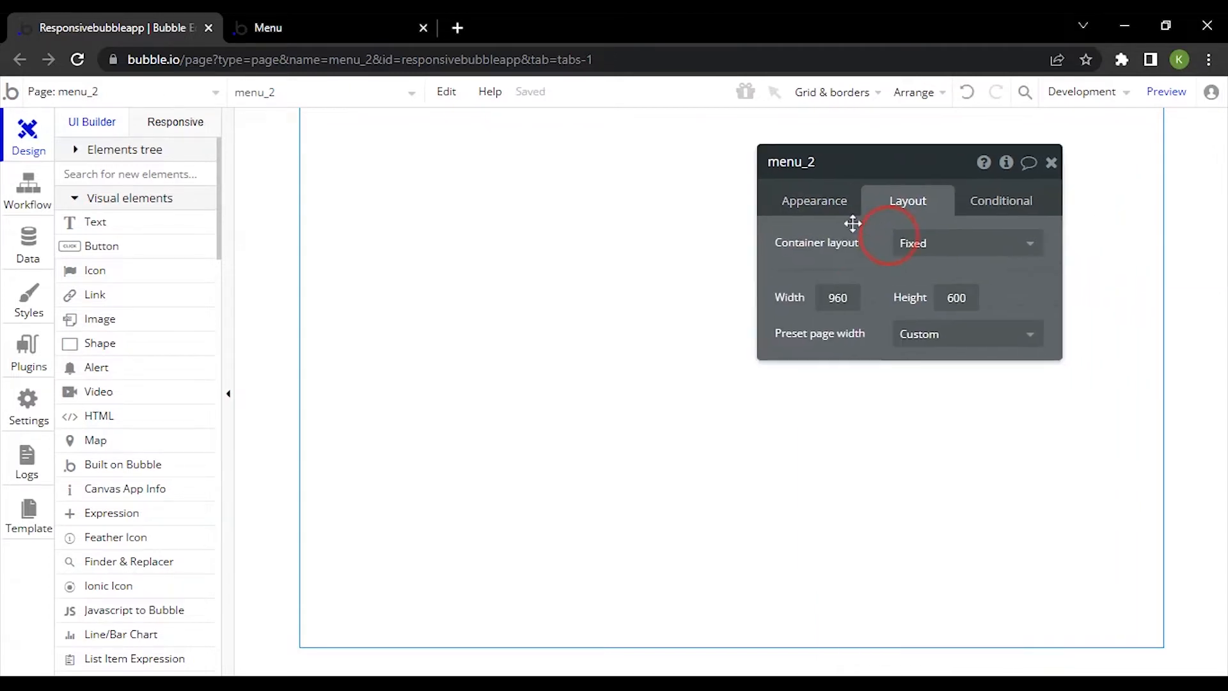
{"action": "left_click", "coordinate": [857, 234]}
{"action": "left_click", "coordinate": [865, 335]}
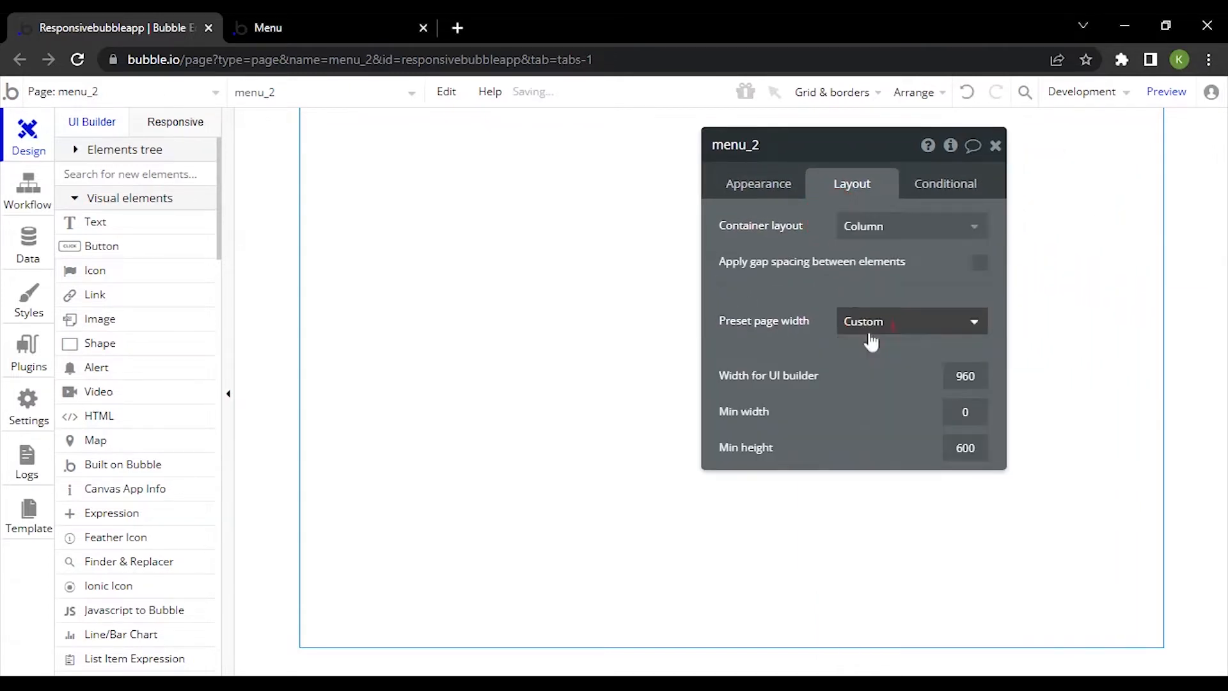
{"action": "left_click", "coordinate": [973, 377]}
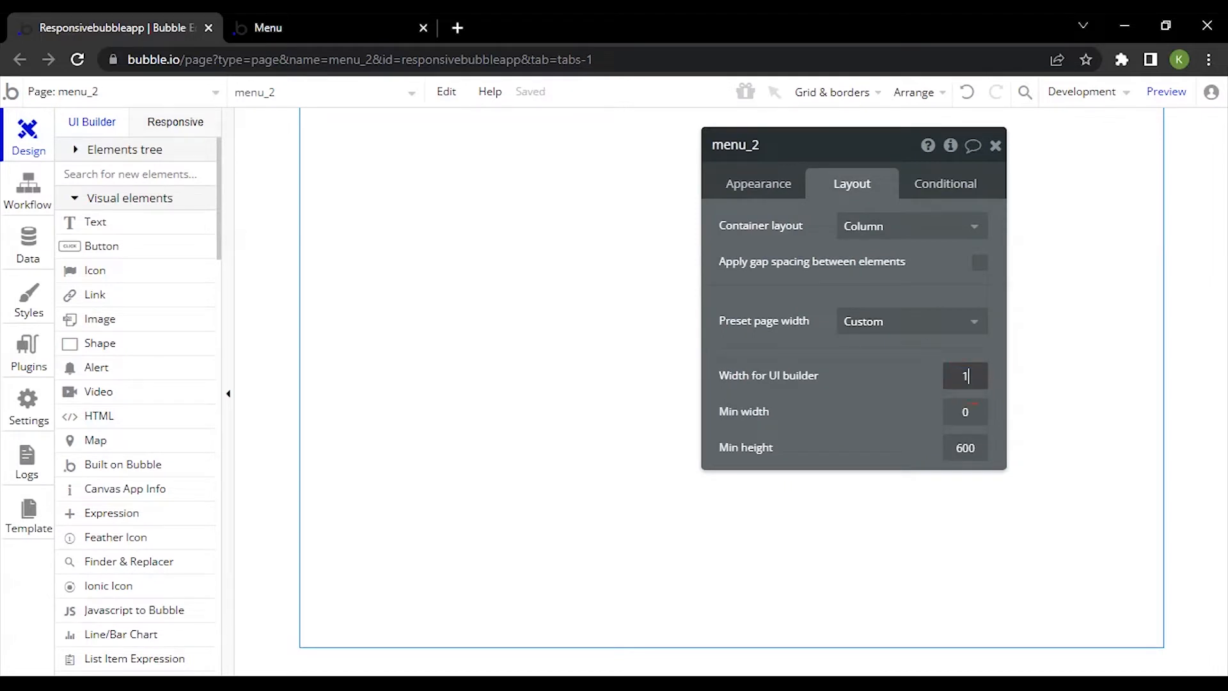
{"action": "type", "text": "1280"}
{"action": "left_click", "coordinate": [855, 400]}
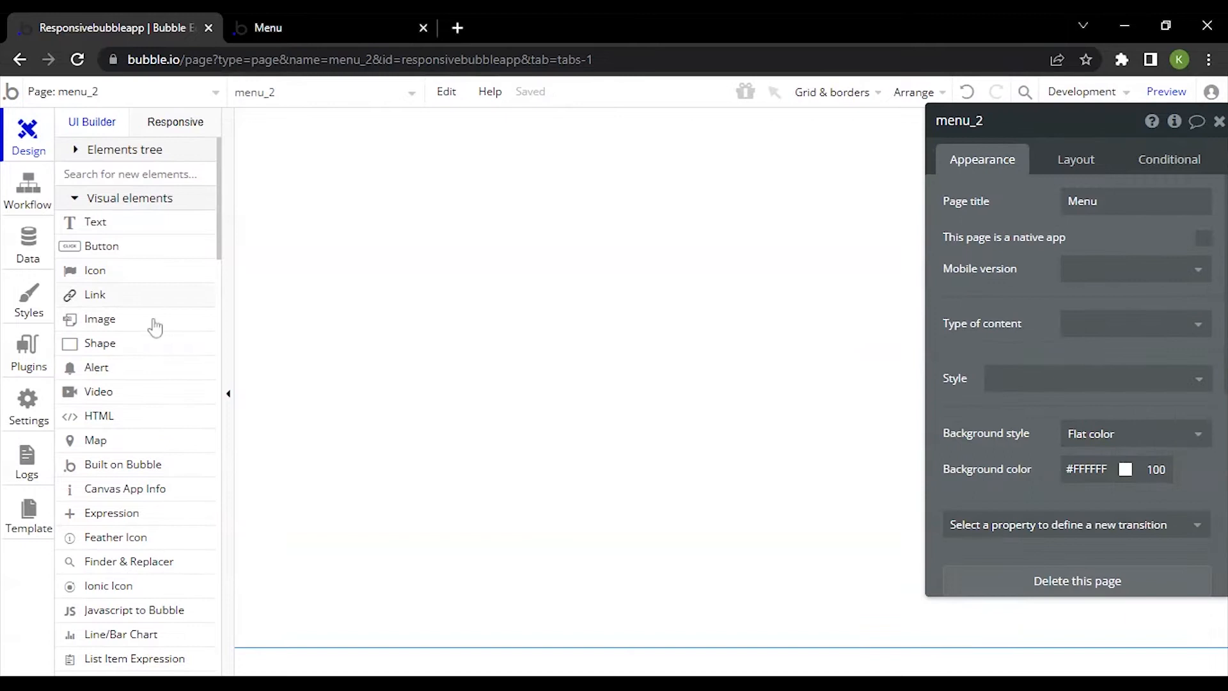
Add a floating group at the top of the page and name it "FloatingGroup Menu"
{"action": "scroll", "coordinate": [155, 328], "scroll_direction": "down", "scroll_amount": 8}
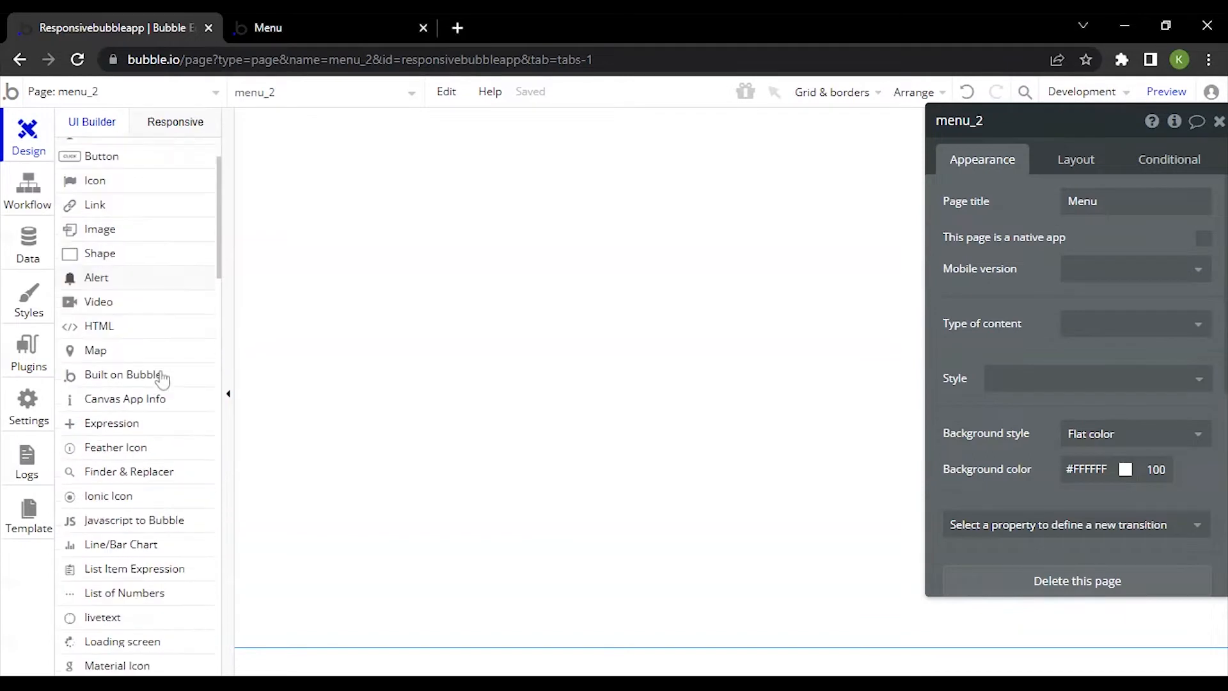
{"action": "left_click", "coordinate": [117, 409]}
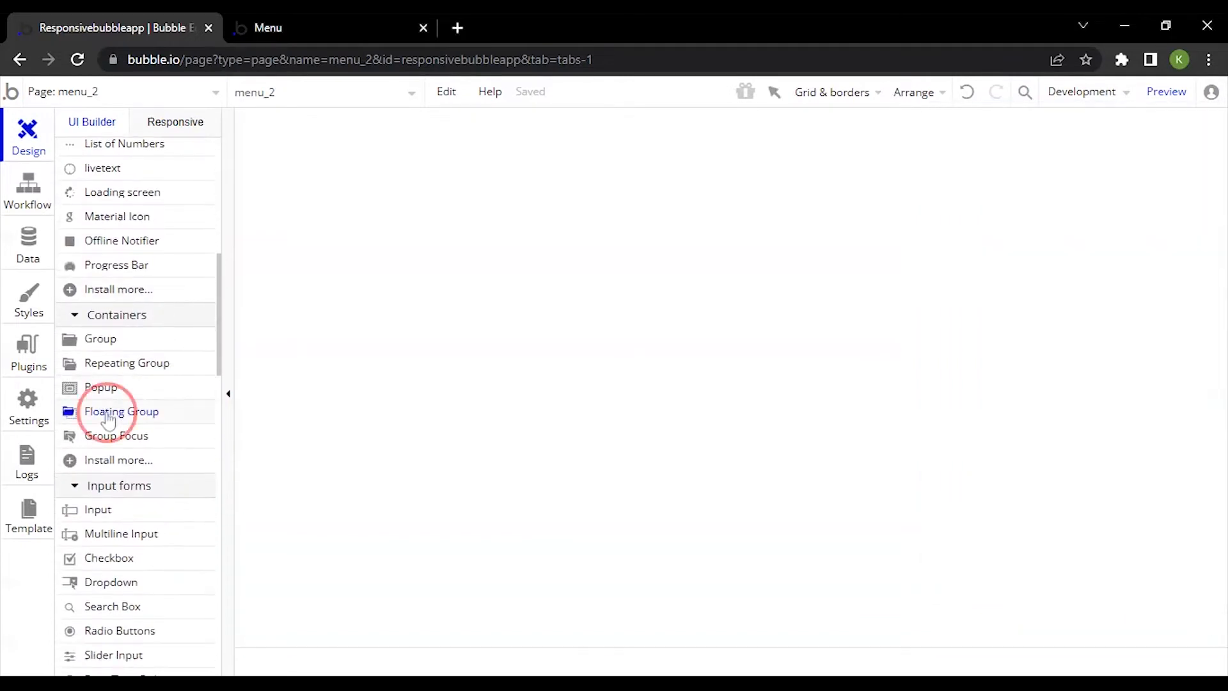
{"action": "left_click", "coordinate": [449, 170]}
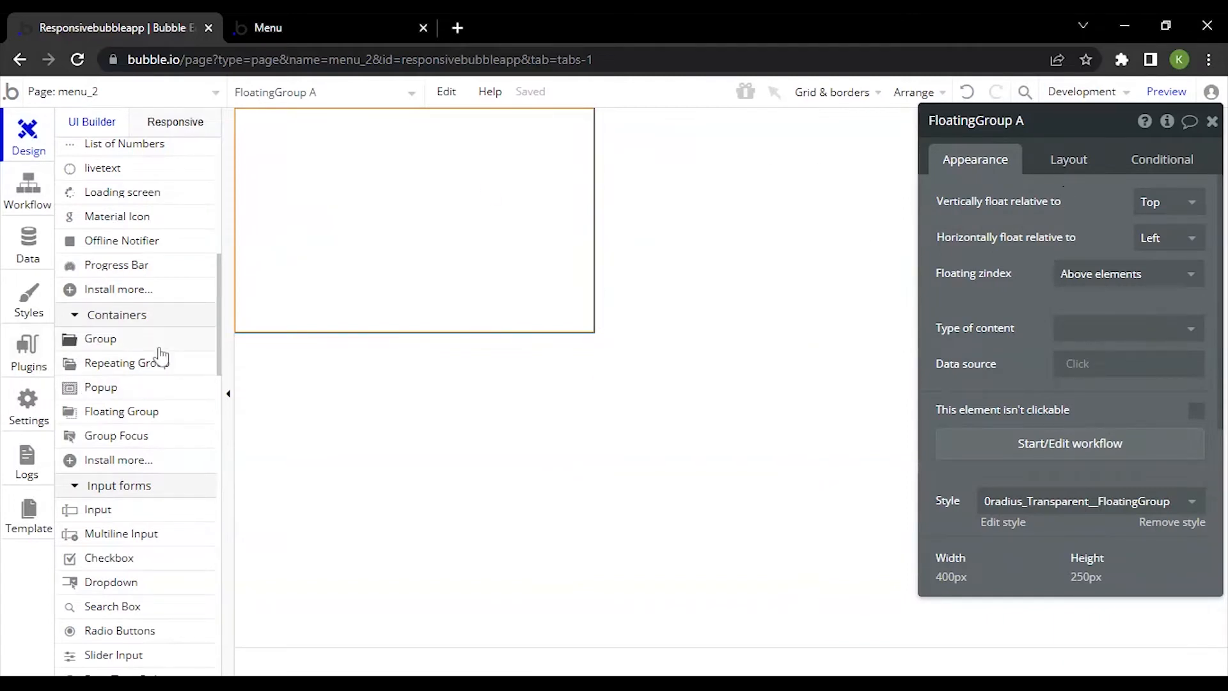
{"action": "mouse_move", "coordinate": [160, 349]}
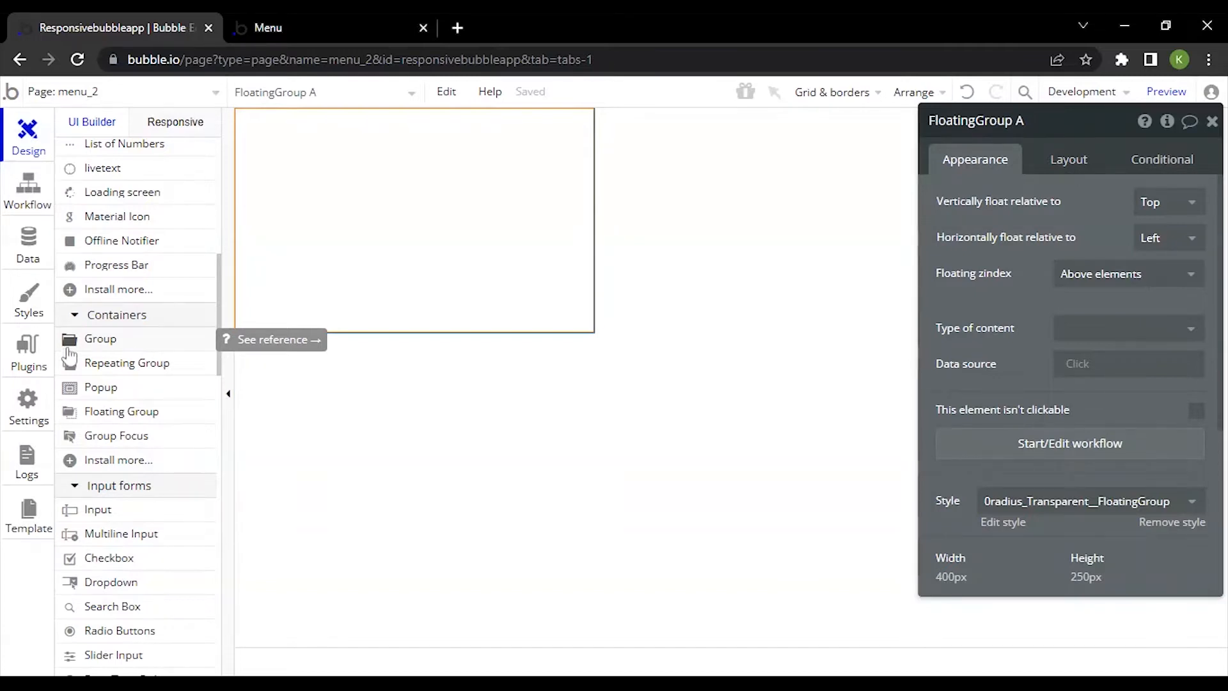
{"action": "left_click_drag", "start_coordinate": [1068, 233], "coordinate": [878, 230]}
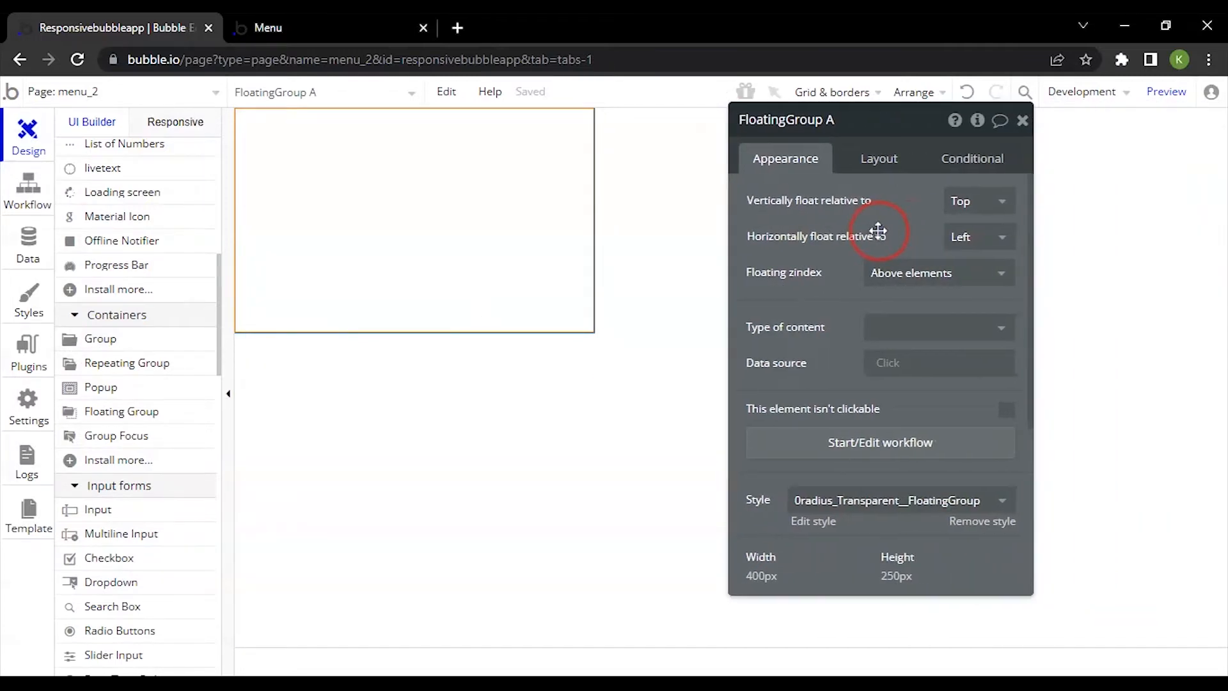
{"action": "left_click", "coordinate": [859, 125]}
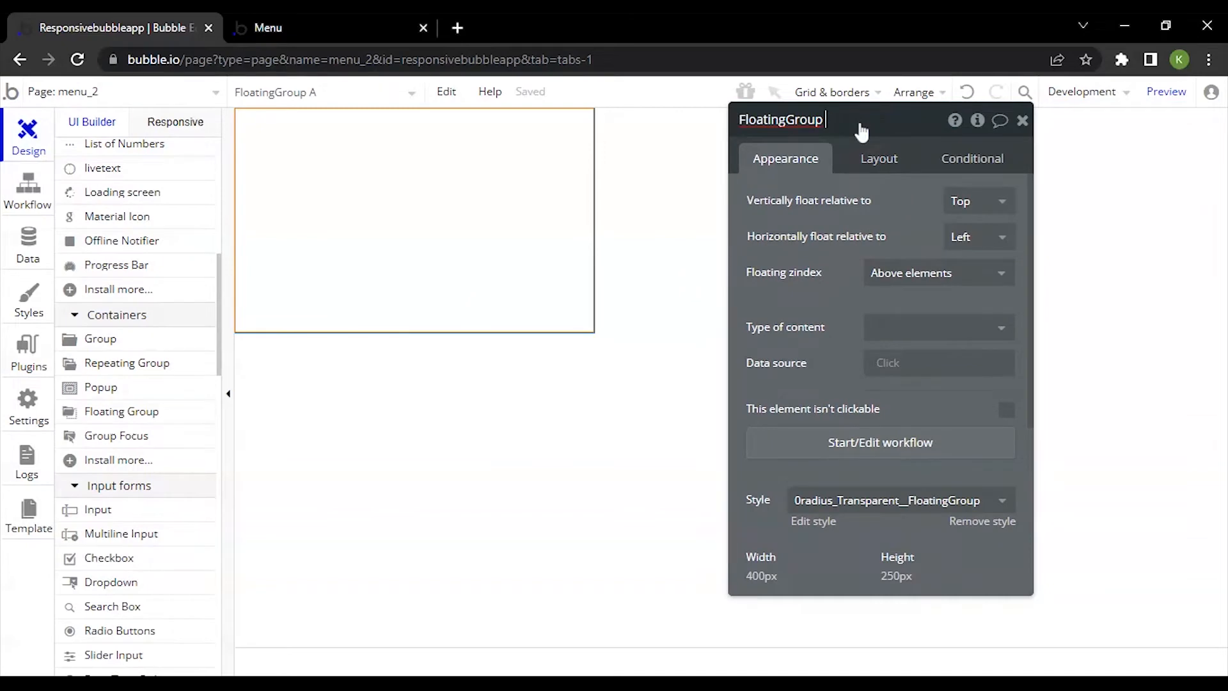
{"action": "type", "text": "Menu"}
Set the floating group's container layout to Column and turn off its fixed width
{"action": "left_click", "coordinate": [875, 161]}
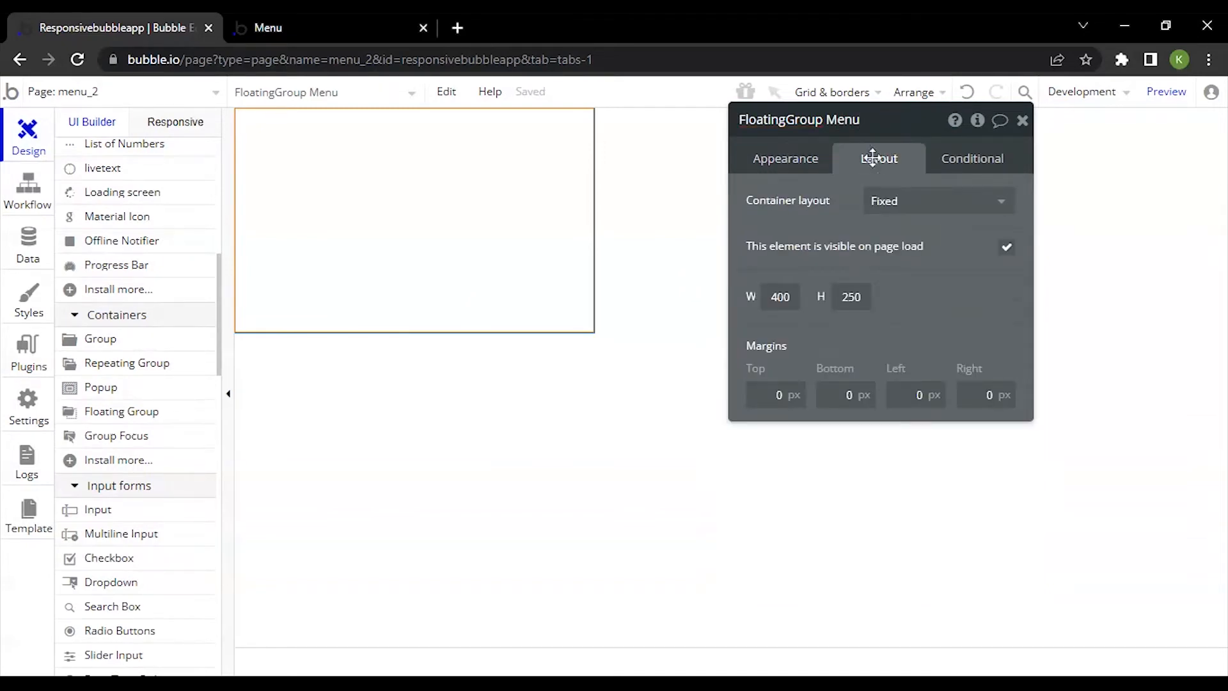
{"action": "left_click", "coordinate": [908, 201]}
{"action": "left_click", "coordinate": [913, 312]}
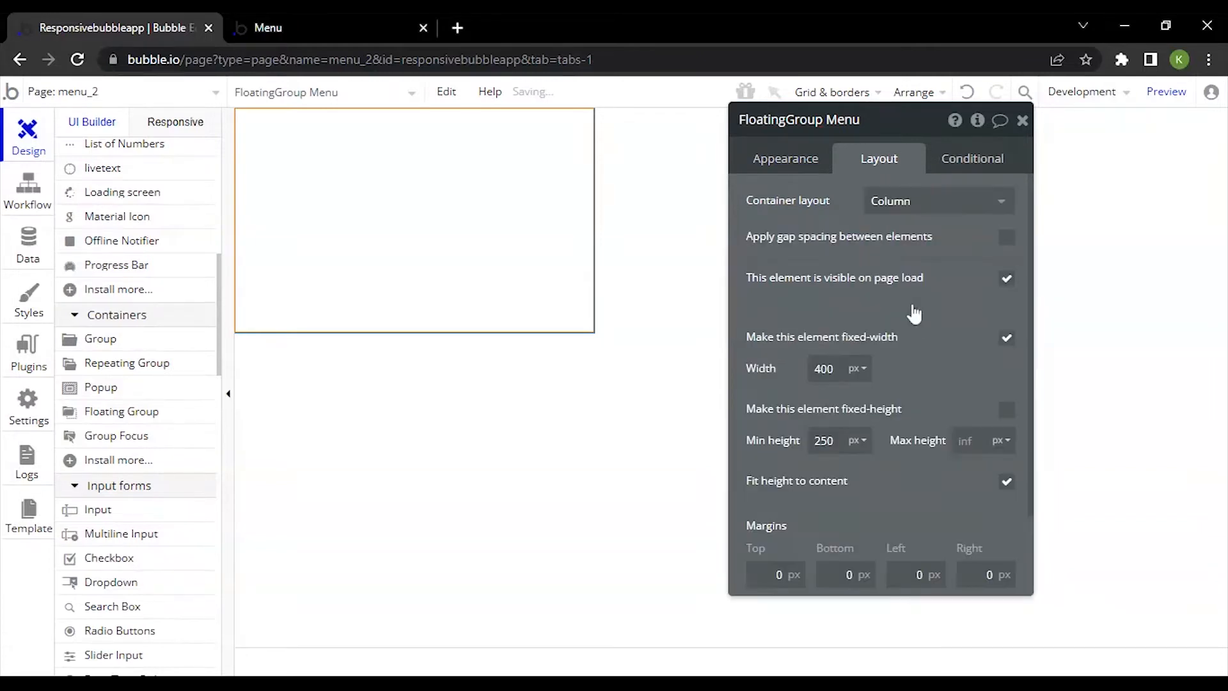
{"action": "left_click", "coordinate": [1006, 337]}
Set the floating group's minimum width and minimum height to 0 px and its maximum width to 1280 px
{"action": "left_click", "coordinate": [832, 373]}
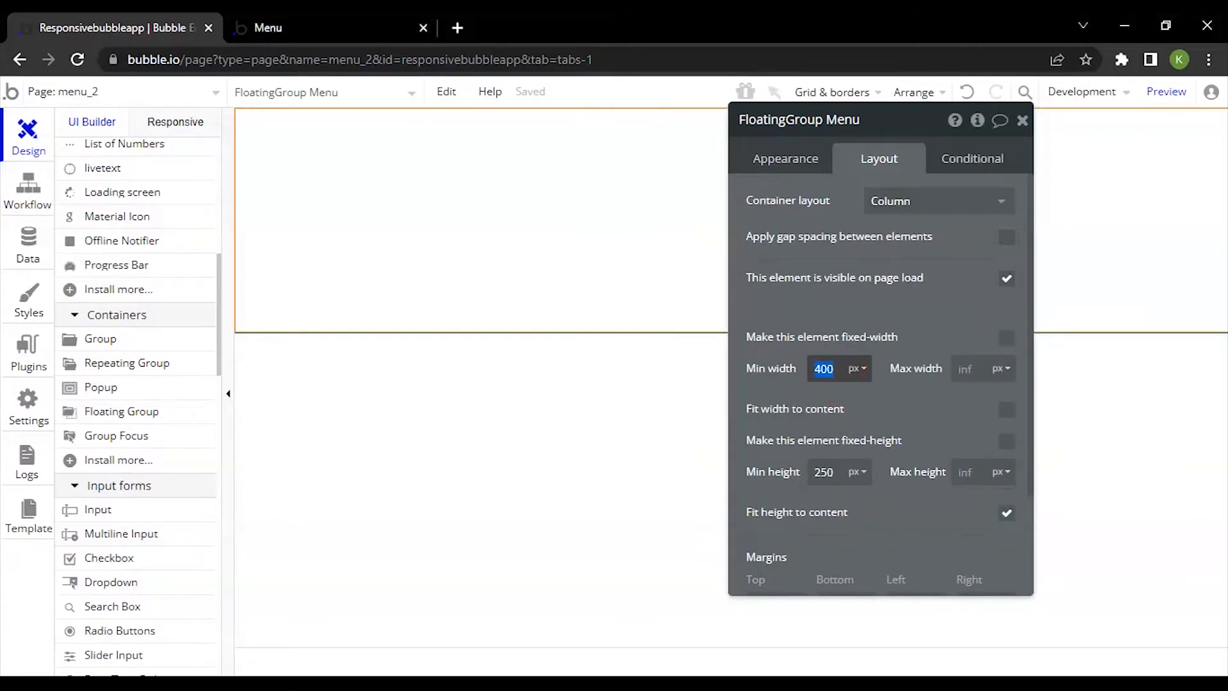
{"action": "key", "text": "BackSpace"}
{"action": "left_click", "coordinate": [818, 474]}
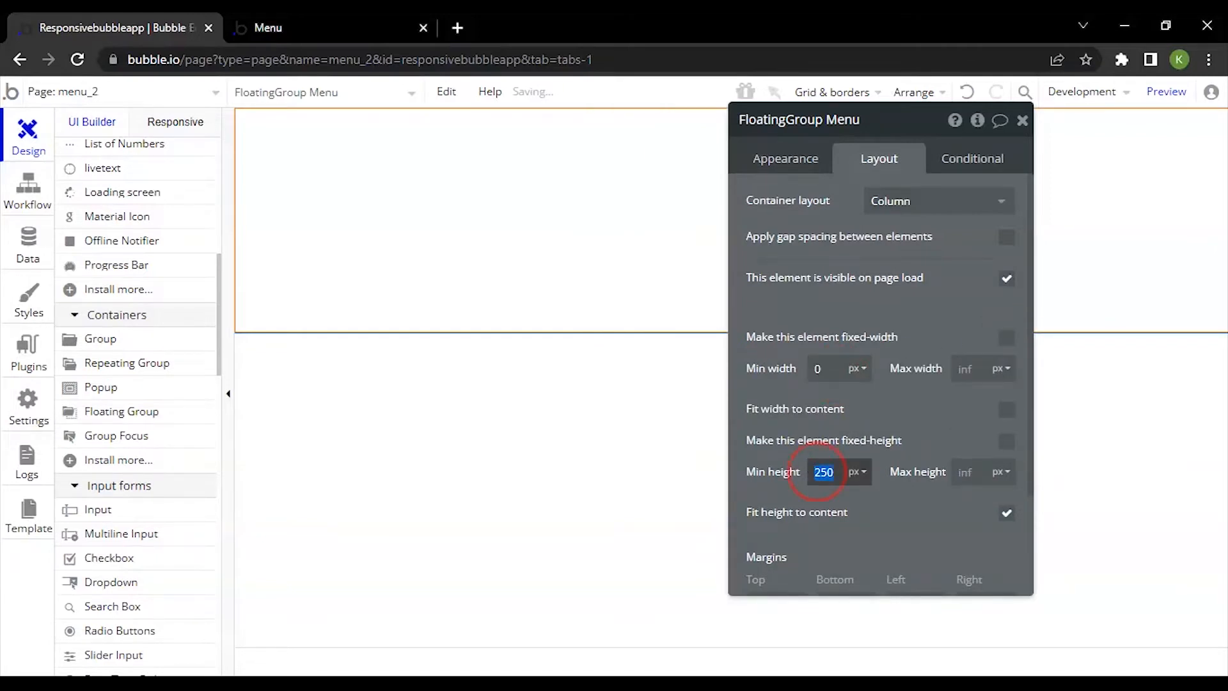
{"action": "key", "text": "BackSpace"}
{"action": "left_click", "coordinate": [966, 369]}
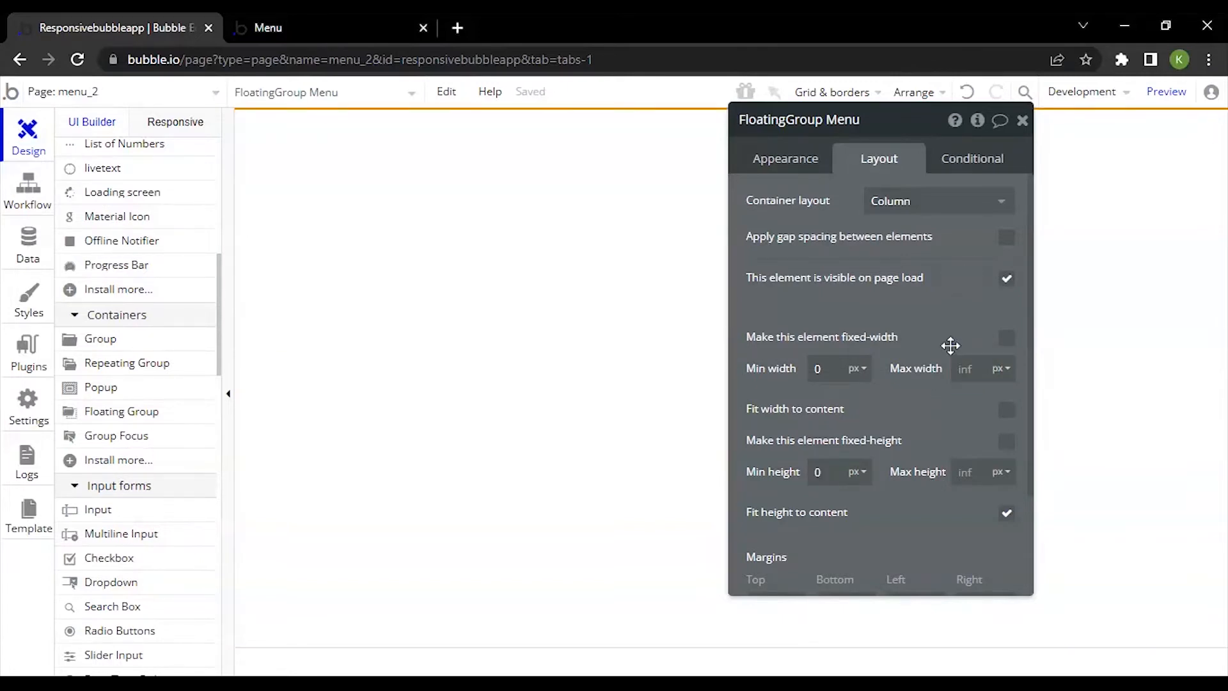
{"action": "type", "text": "1280"}
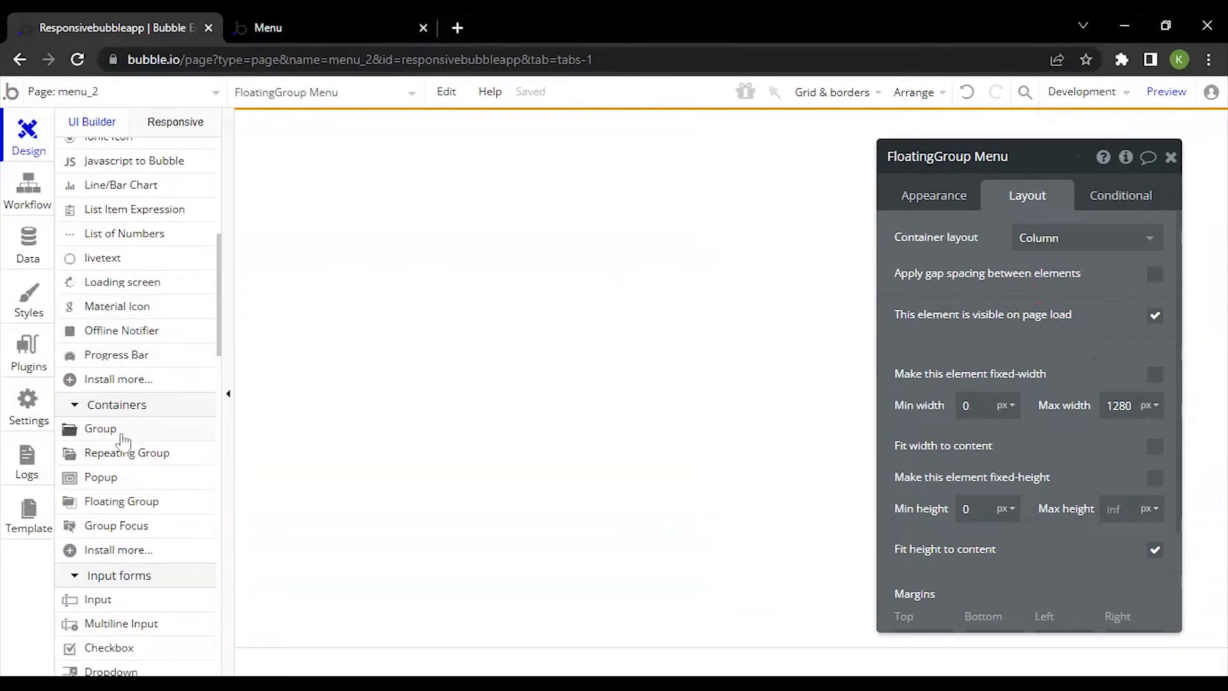
Add a group at the top of the page and reveal it in the Elements tree
{"action": "left_click", "coordinate": [119, 429]}
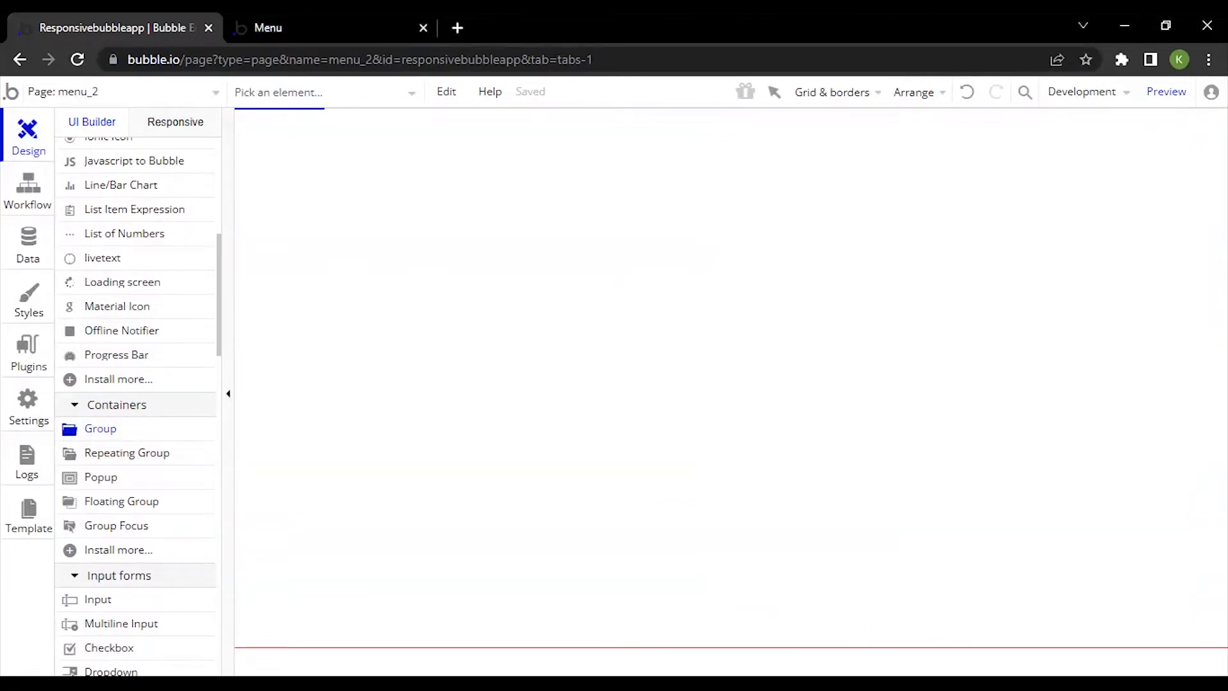
{"action": "left_click", "coordinate": [282, 112]}
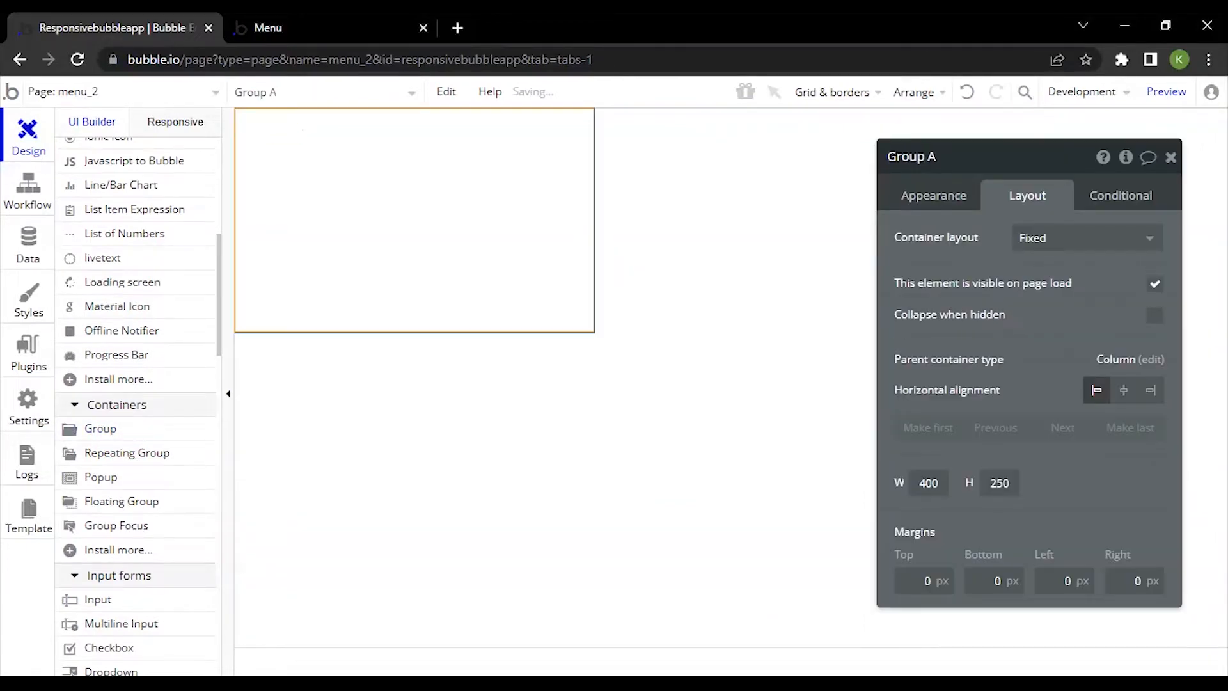
{"action": "scroll", "coordinate": [96, 205], "scroll_direction": "up", "scroll_amount": 8}
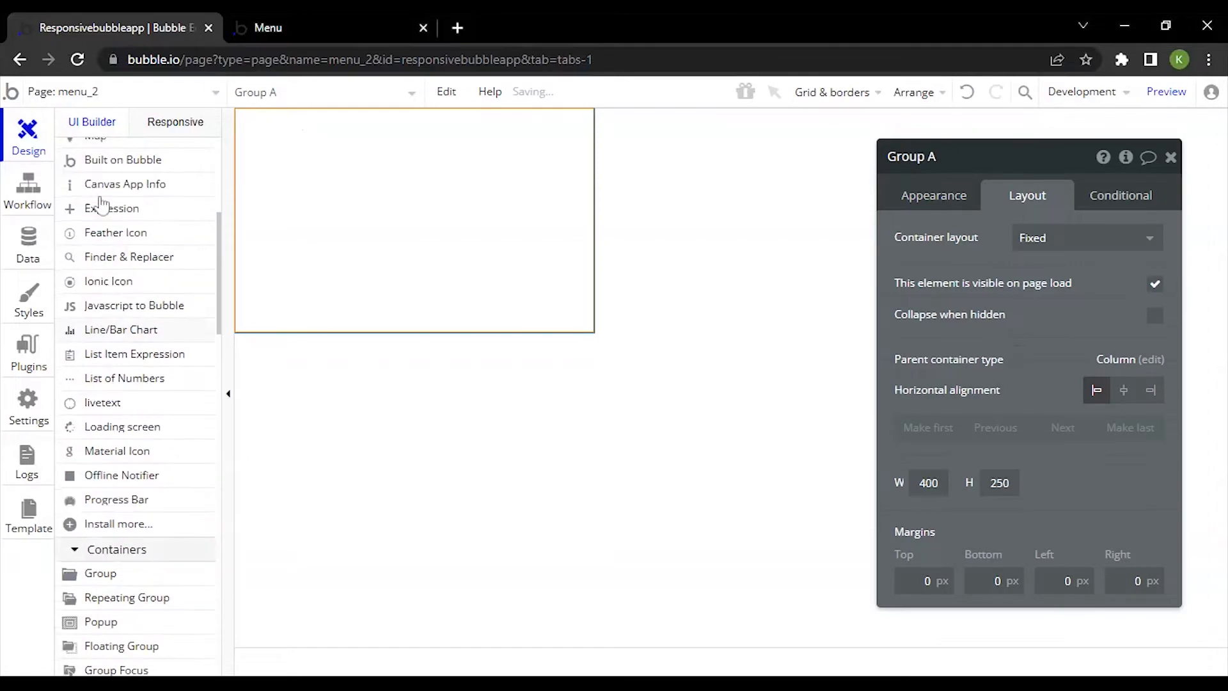
{"action": "left_click", "coordinate": [938, 199]}
{"action": "scroll", "coordinate": [1036, 409], "scroll_direction": "down", "scroll_amount": 4}
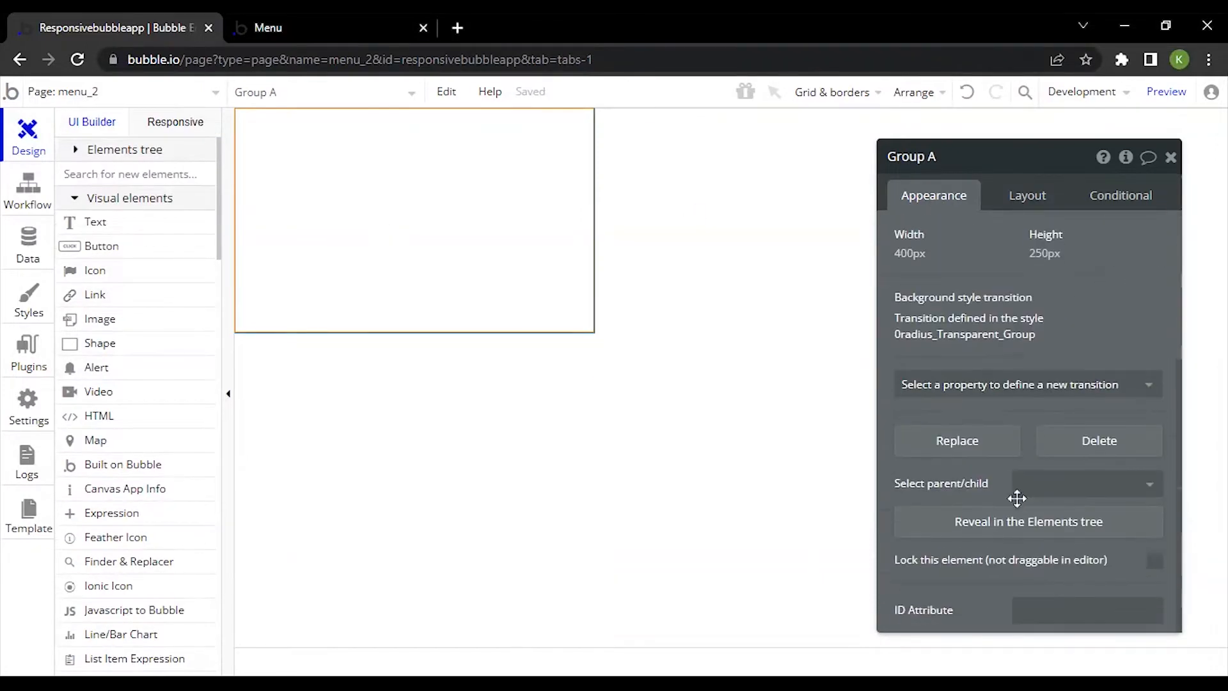
{"action": "left_click", "coordinate": [1014, 521]}
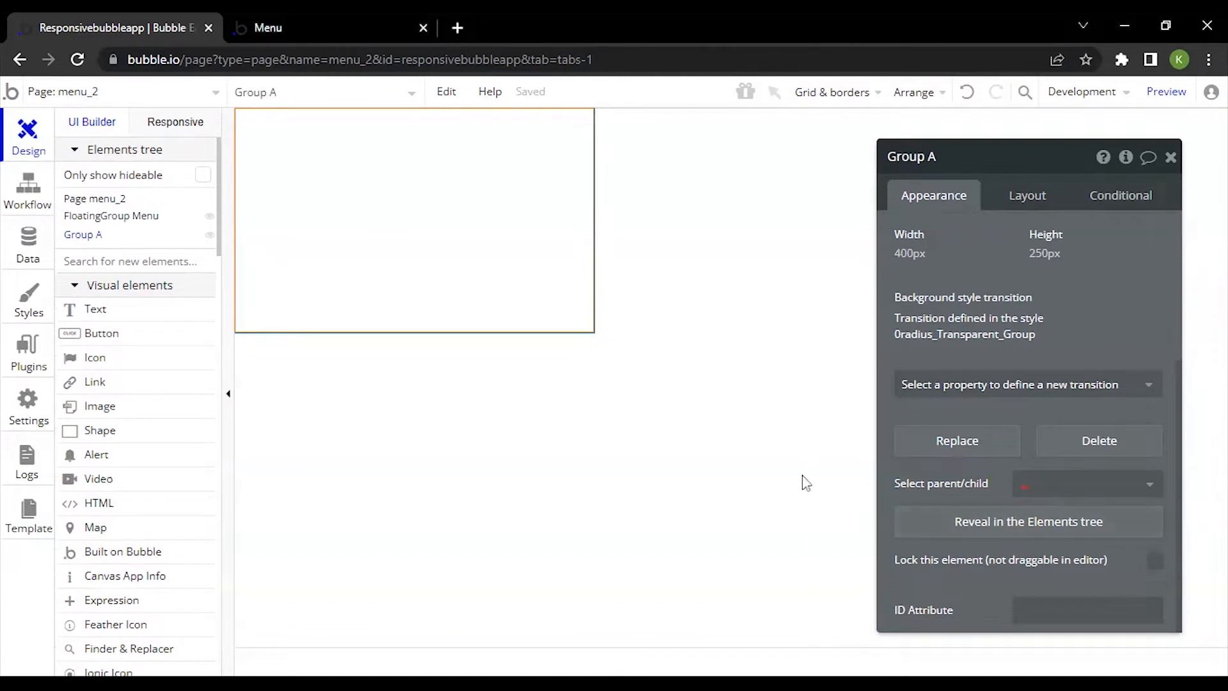
Copy Group A into FloatingGroup Menu and delete the original Group A from the page
{"action": "right_click", "coordinate": [80, 241]}
{"action": "left_click", "coordinate": [98, 217]}
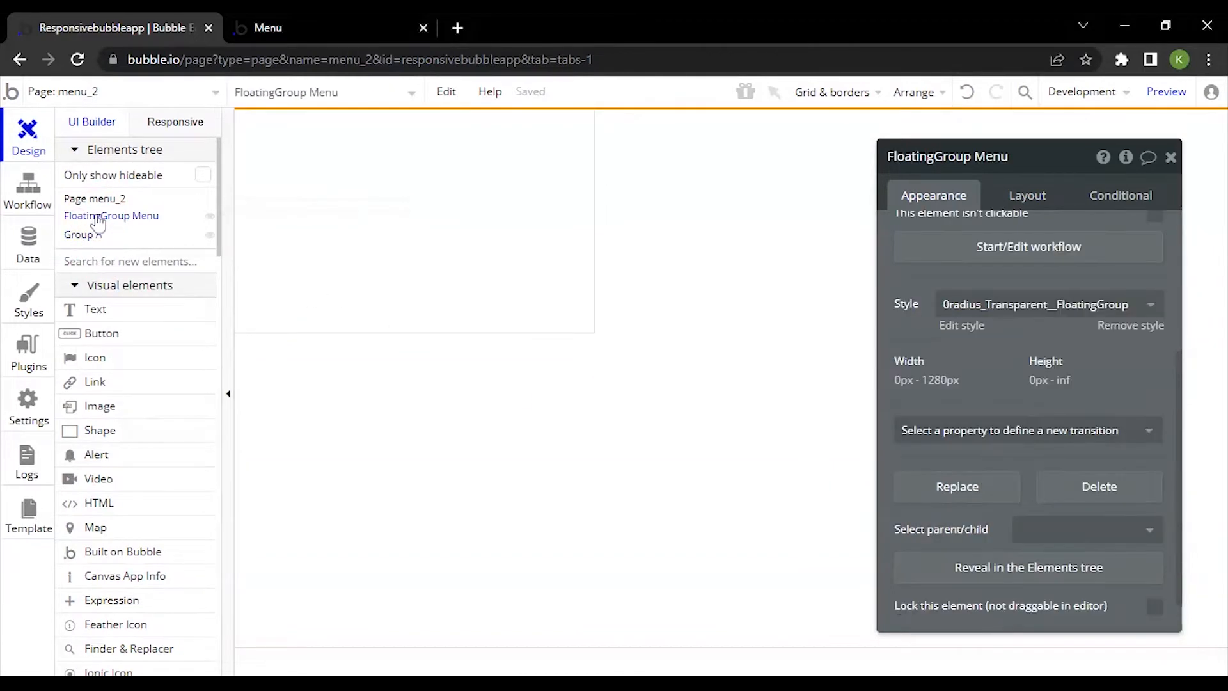
{"action": "right_click", "coordinate": [101, 216]}
{"action": "left_click", "coordinate": [135, 253]}
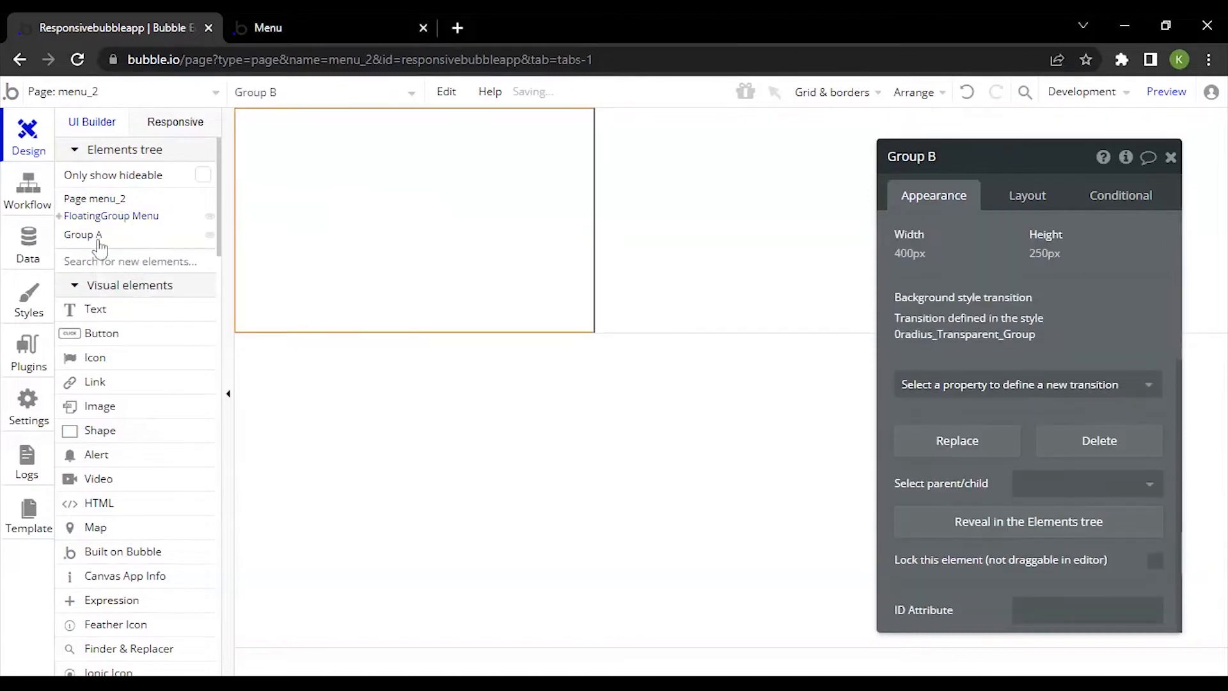
{"action": "left_click", "coordinate": [77, 234]}
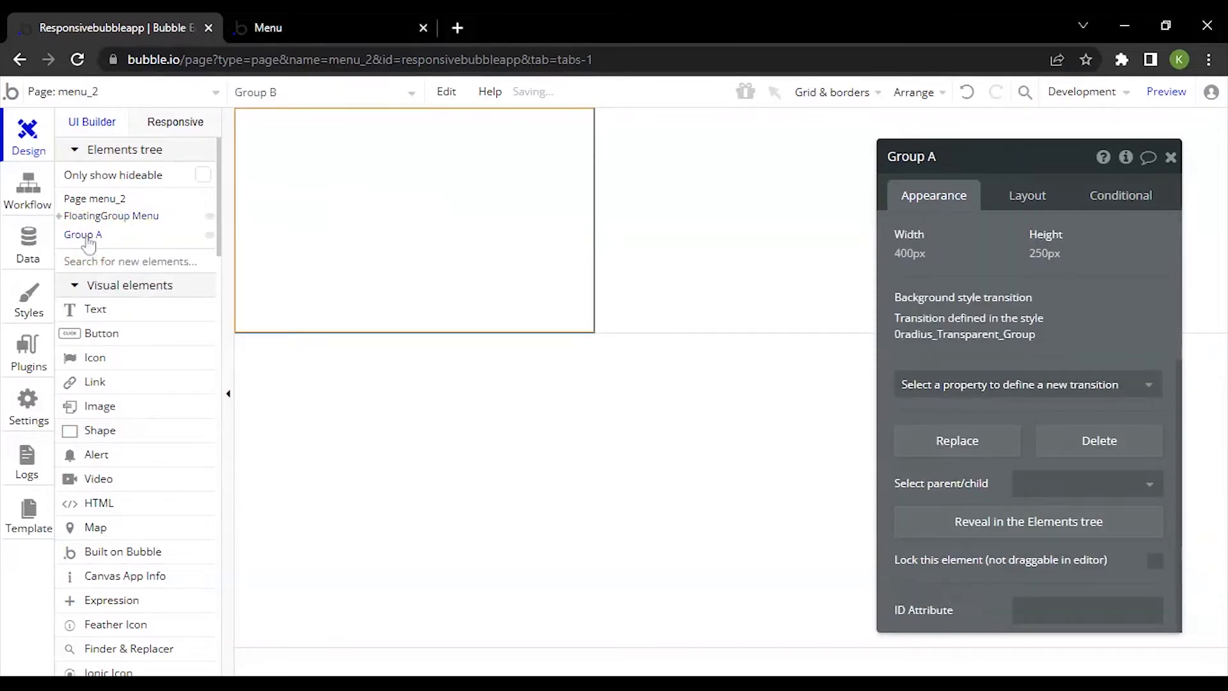
{"action": "left_click", "coordinate": [1080, 440]}
{"action": "left_click", "coordinate": [696, 161]}
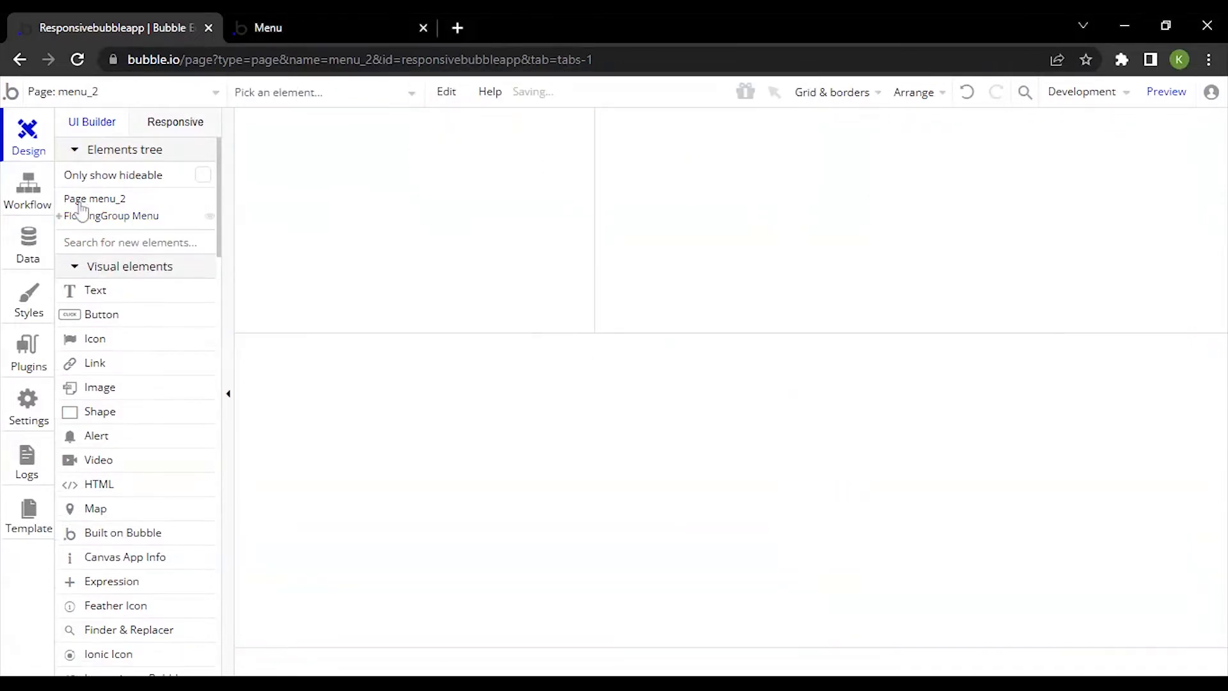
Rename the group inside FloatingGroup Menu as "Group Header"
{"action": "double_click", "coordinate": [476, 199]}
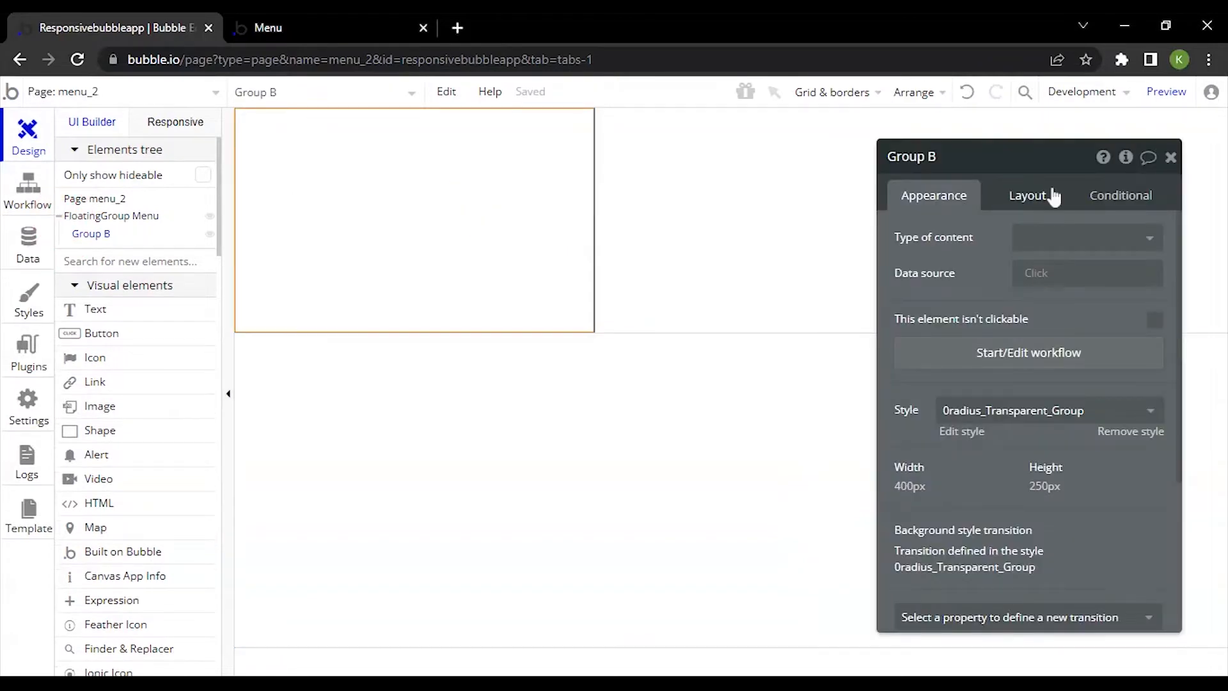
{"action": "left_click", "coordinate": [981, 167]}
{"action": "type", "text": "Header"}
{"action": "key", "text": "Return"}
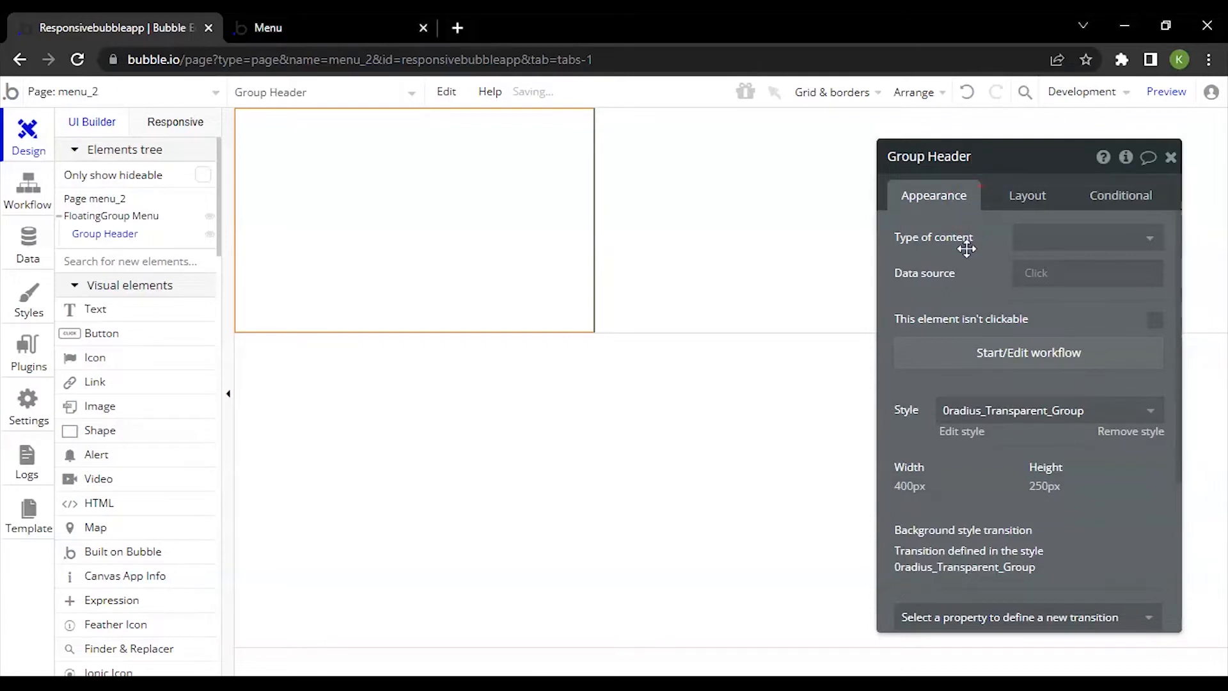
Set Group Header's container layout to Row with the fifth container alignment option, and compare the intended layout with the Menu page preview
{"action": "left_click_drag", "start_coordinate": [1037, 173], "coordinate": [884, 142]}
{"action": "left_click", "coordinate": [877, 172]}
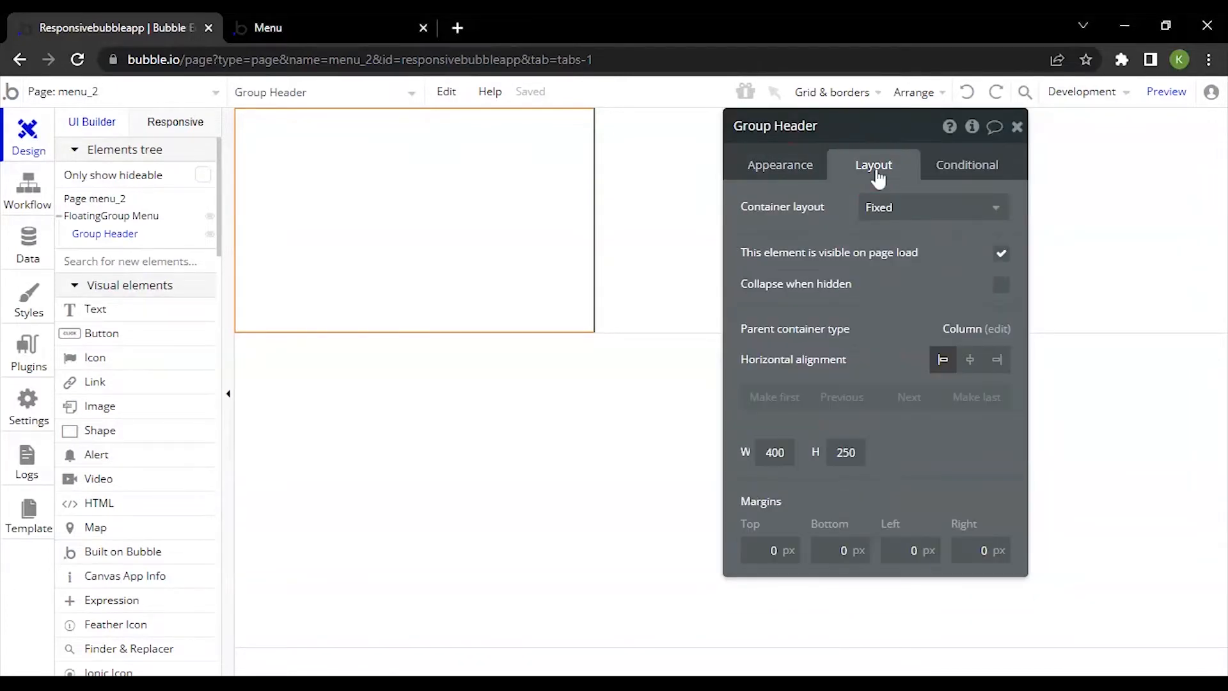
{"action": "left_click", "coordinate": [908, 217]}
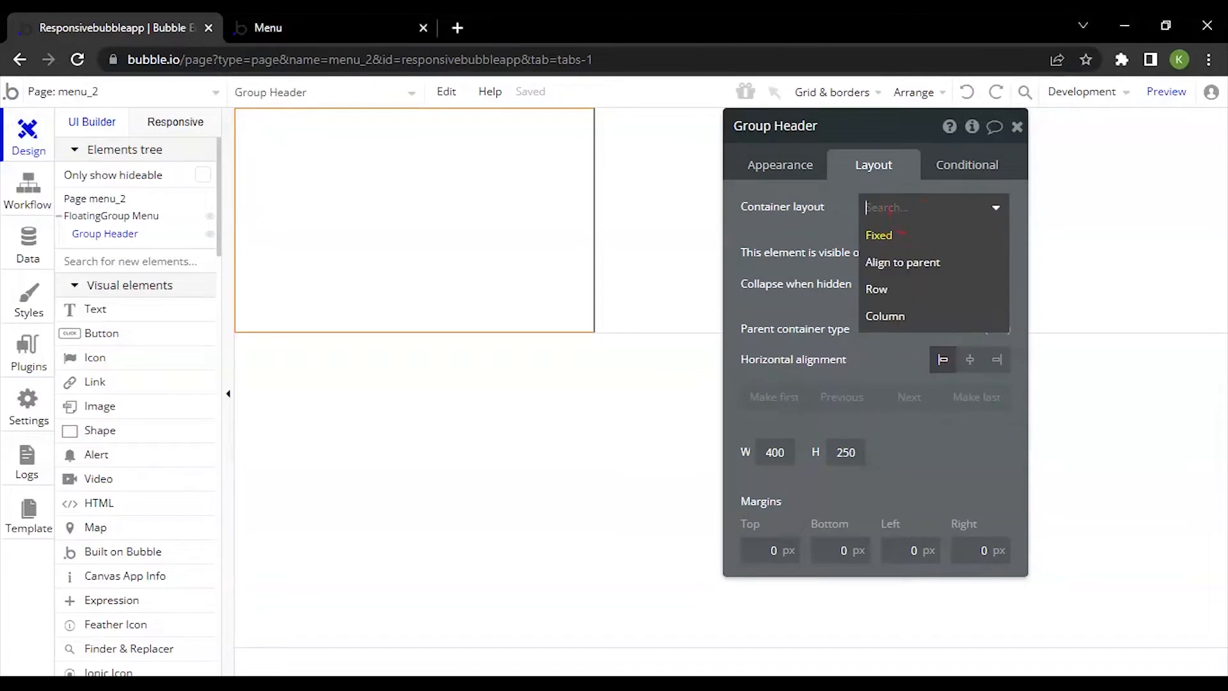
{"action": "left_click", "coordinate": [888, 289]}
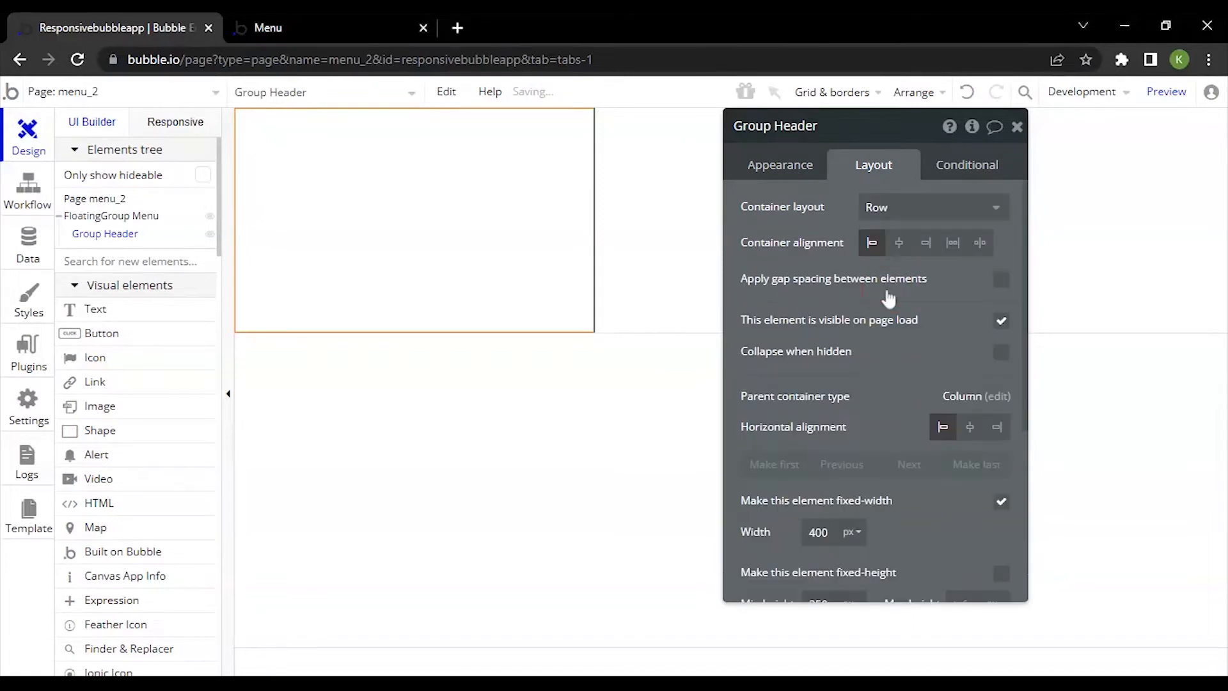
{"action": "left_click", "coordinate": [979, 246]}
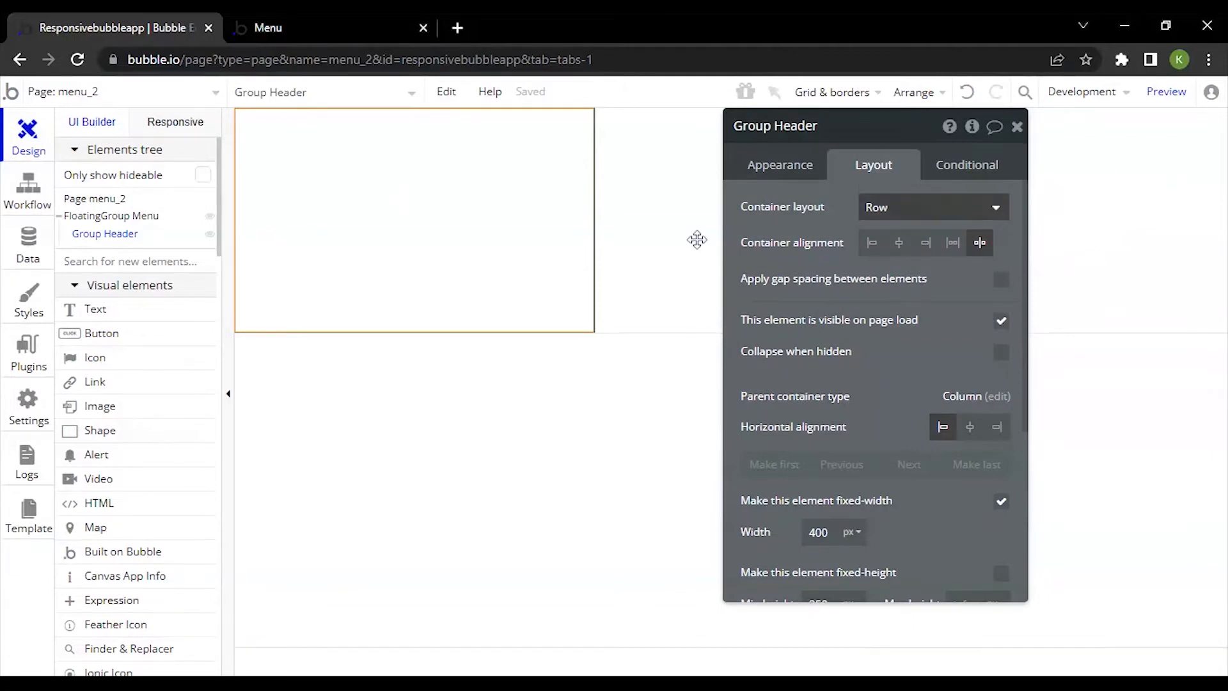
{"action": "scroll", "coordinate": [827, 297], "scroll_direction": "down", "scroll_amount": 3}
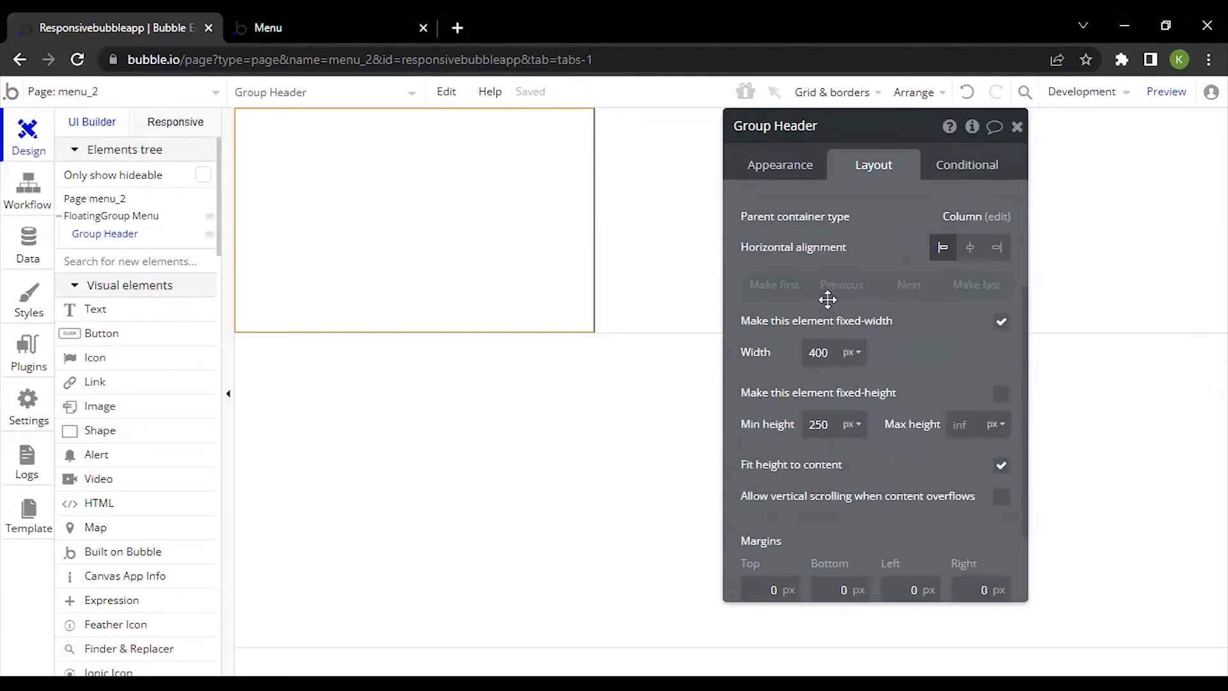
{"action": "left_click", "coordinate": [393, 23]}
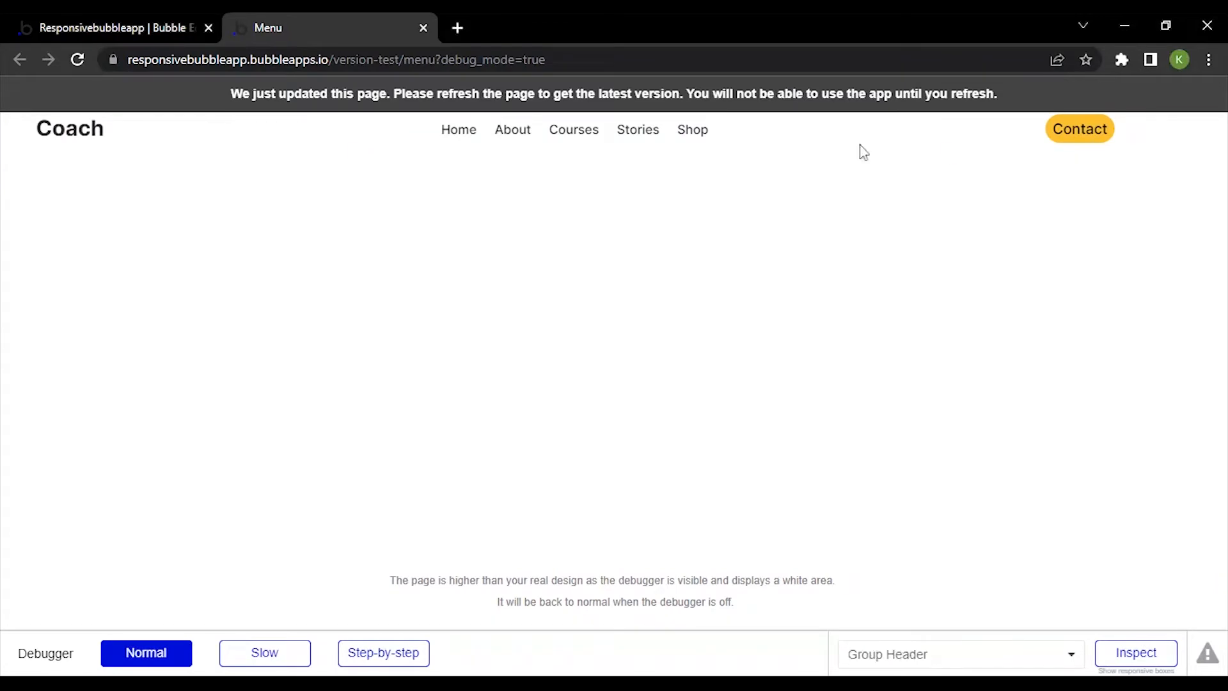
{"action": "left_click", "coordinate": [34, 13]}
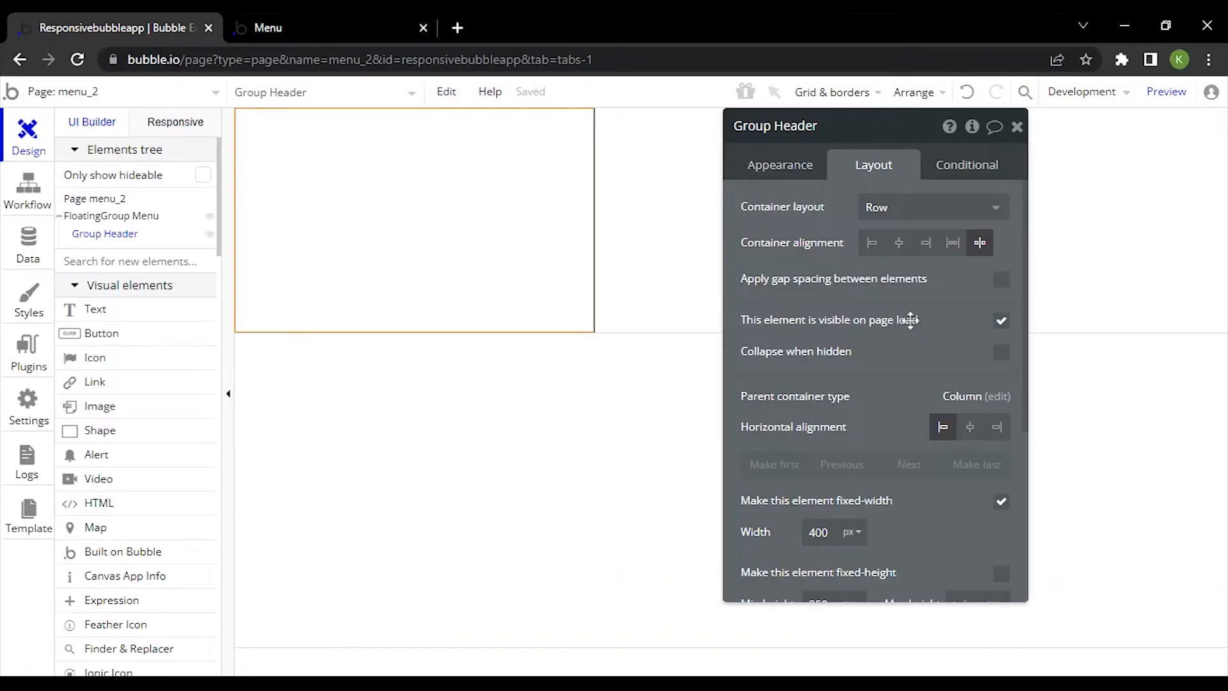
Turn off Group Header's fixed width and set its minimum width and minimum height to 0 px
{"action": "scroll", "coordinate": [909, 320], "scroll_direction": "down", "scroll_amount": 4}
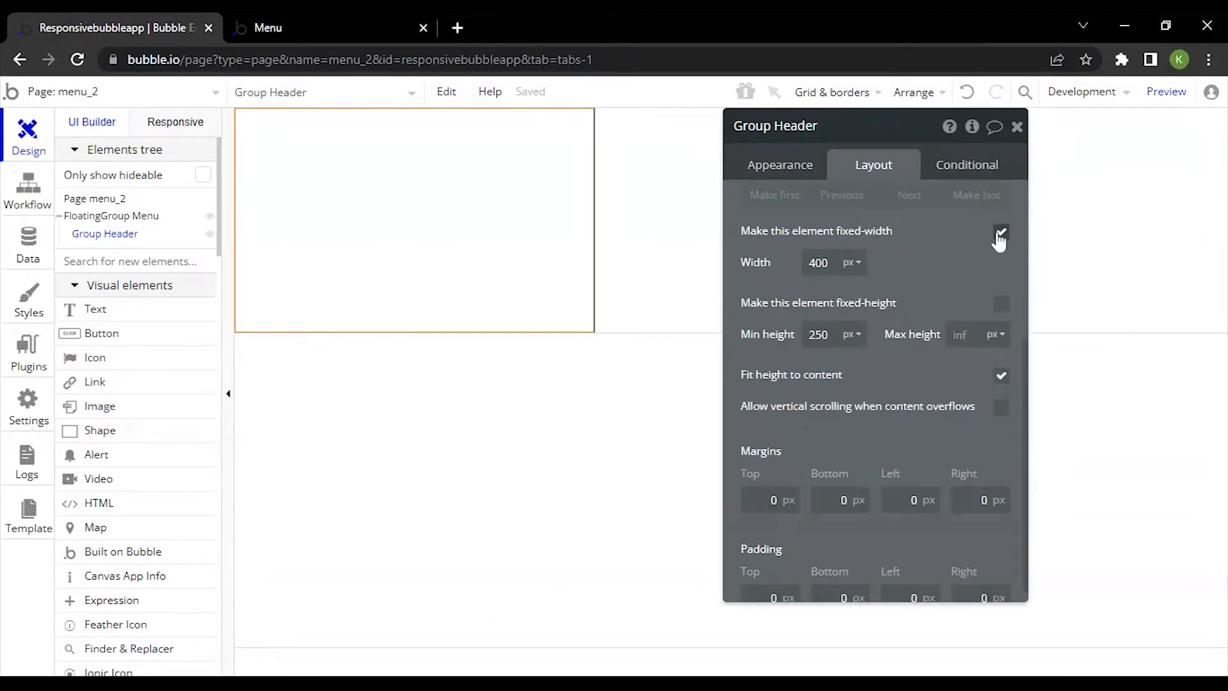
{"action": "left_click", "coordinate": [1002, 233]}
{"action": "double_click", "coordinate": [835, 271]}
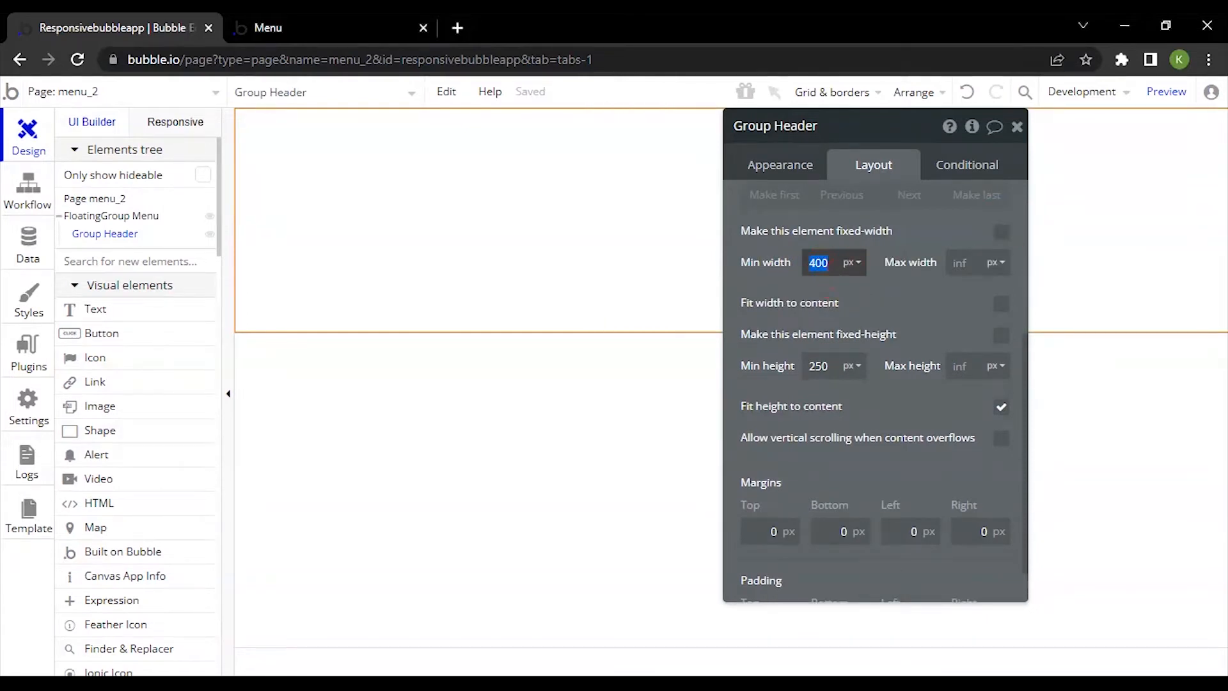
{"action": "type", "text": "0"}
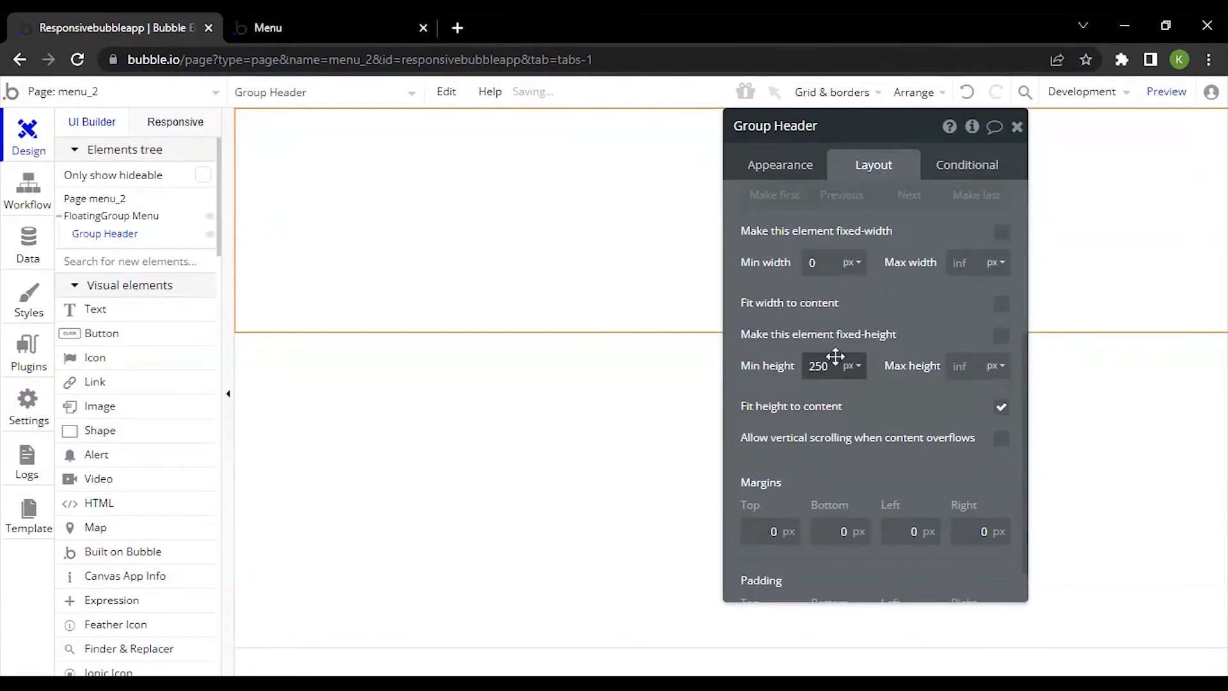
{"action": "double_click", "coordinate": [833, 365]}
{"action": "key", "text": "BackSpace"}
{"action": "type", "text": "0"}
Set Group Header's top, bottom, left and right margins to 40 px
{"action": "scroll", "coordinate": [847, 452], "scroll_direction": "down", "scroll_amount": 1}
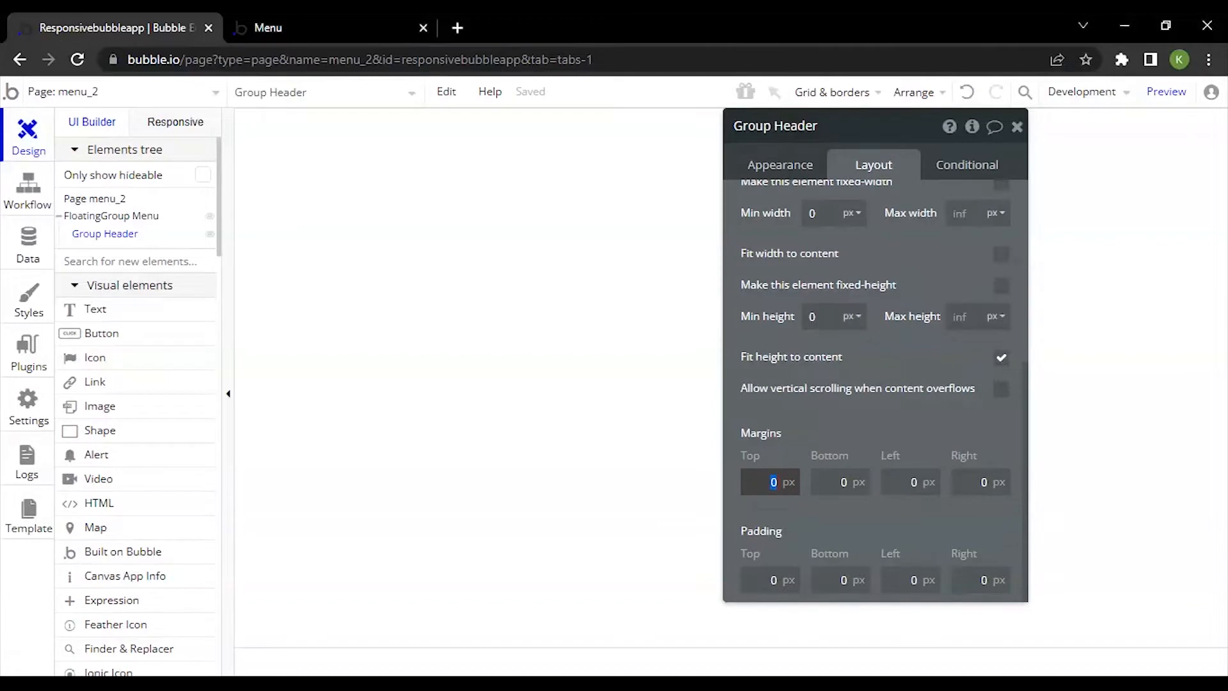
{"action": "double_click", "coordinate": [837, 479]}
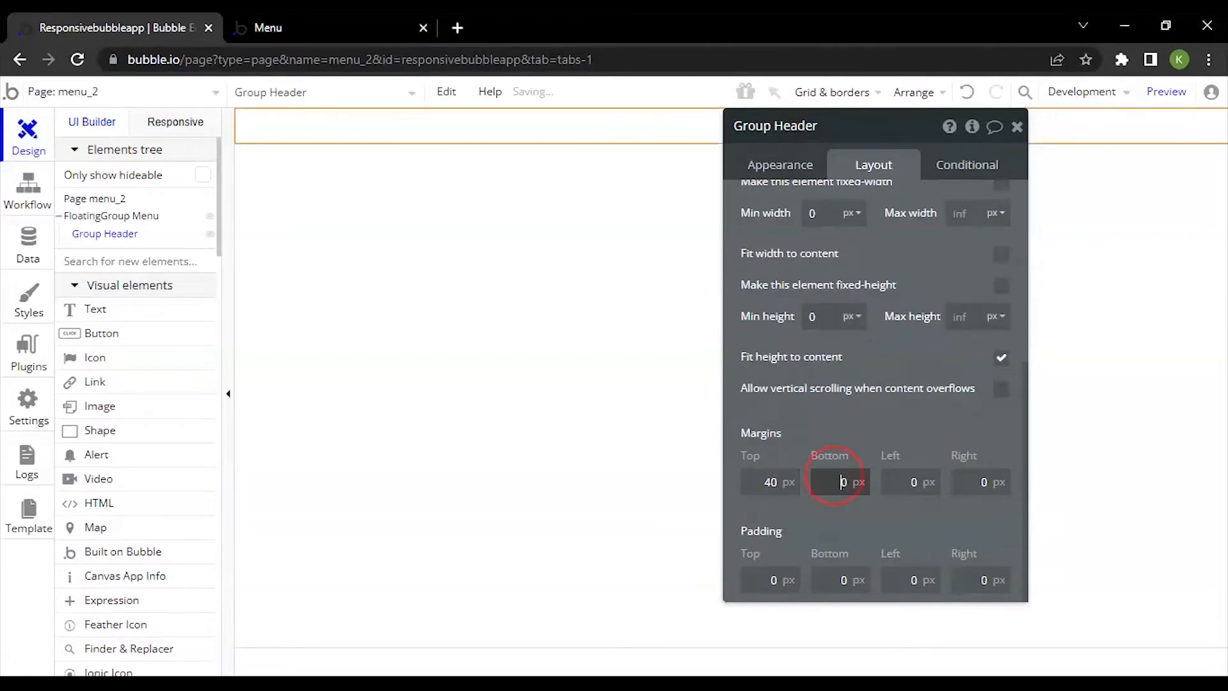
{"action": "type", "text": "40"}
{"action": "key", "text": "Tab"}
{"action": "type", "text": "40"}
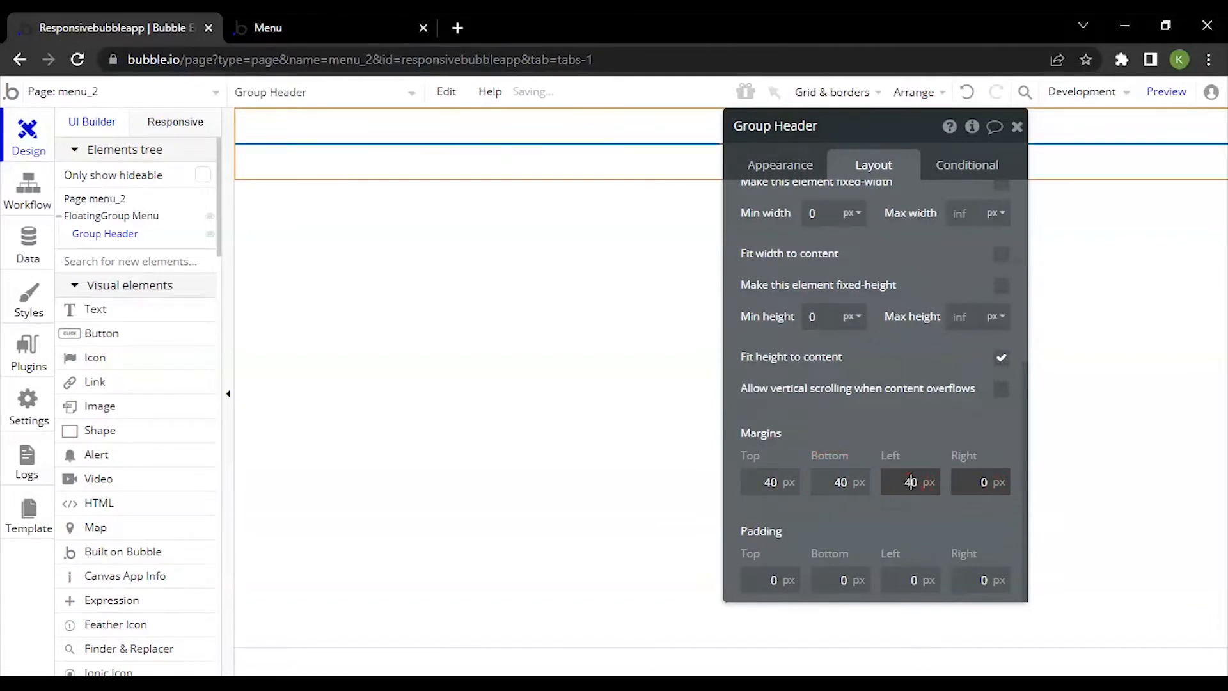
{"action": "key", "text": "Tab"}
{"action": "type", "text": "40"}
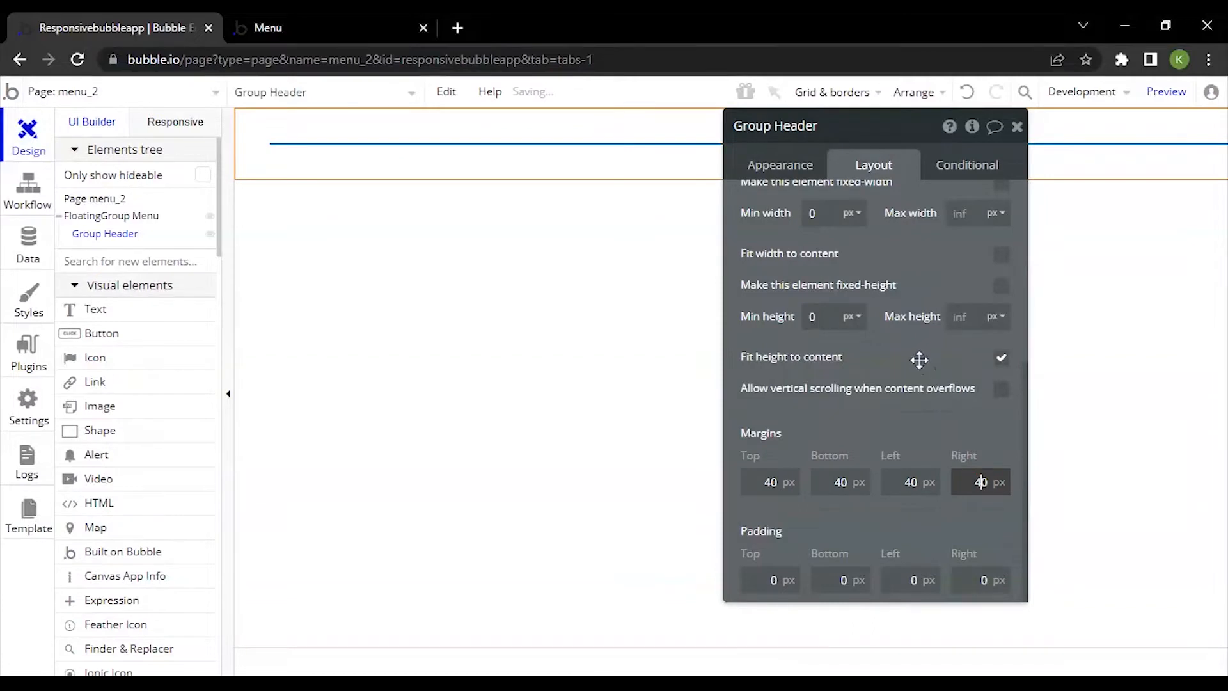
{"action": "left_click_drag", "start_coordinate": [867, 383], "coordinate": [901, 484]}
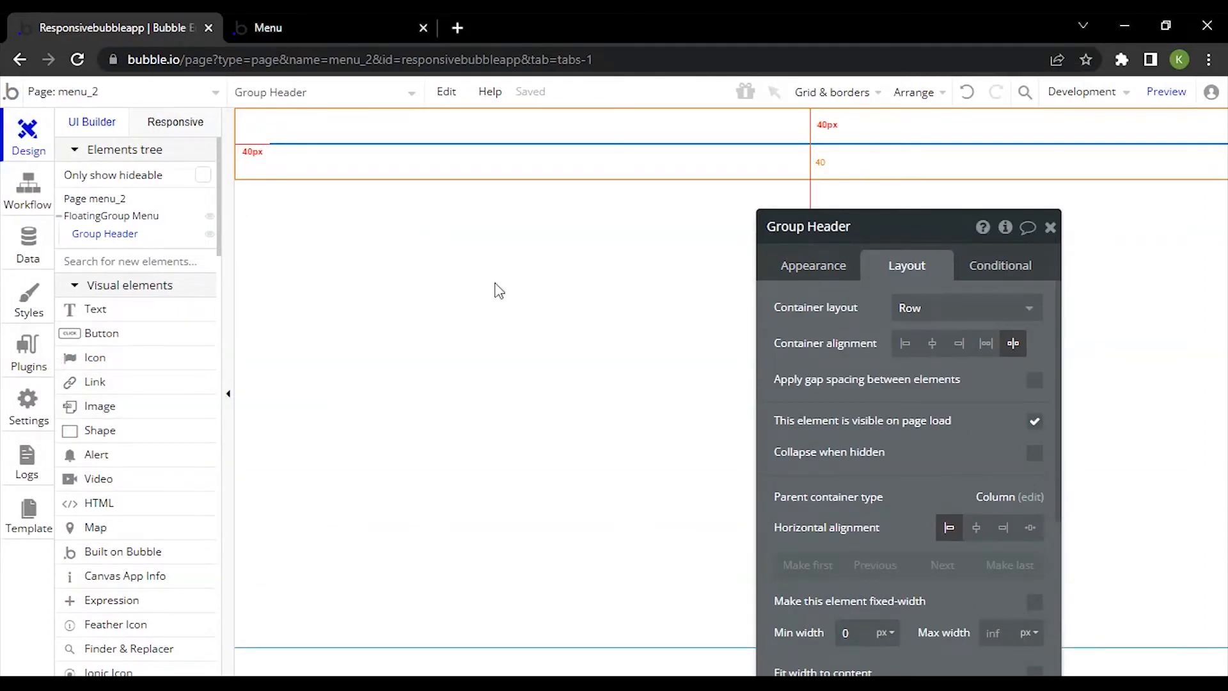
Add a new group inside FloatingGroup Menu, below Group Header
{"action": "scroll", "coordinate": [82, 430], "scroll_direction": "down", "scroll_amount": 5}
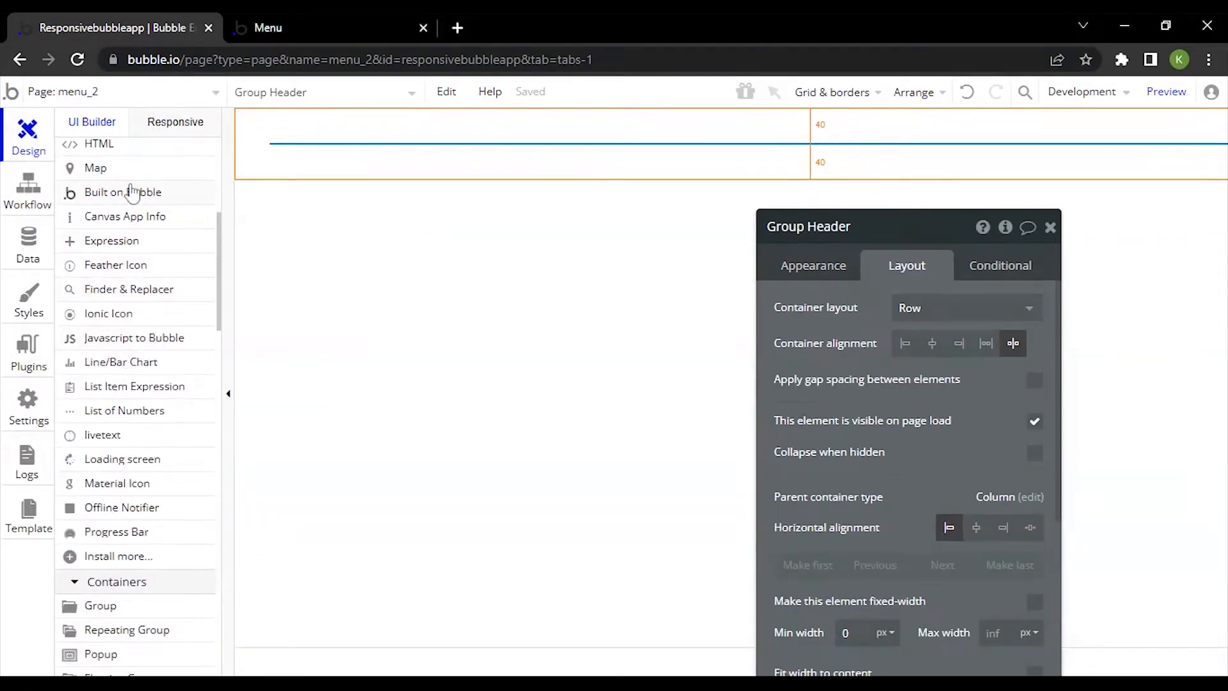
{"action": "scroll", "coordinate": [142, 435], "scroll_direction": "down", "scroll_amount": 3}
{"action": "key", "text": "Escape"}
{"action": "scroll", "coordinate": [135, 416], "scroll_direction": "up", "scroll_amount": 8}
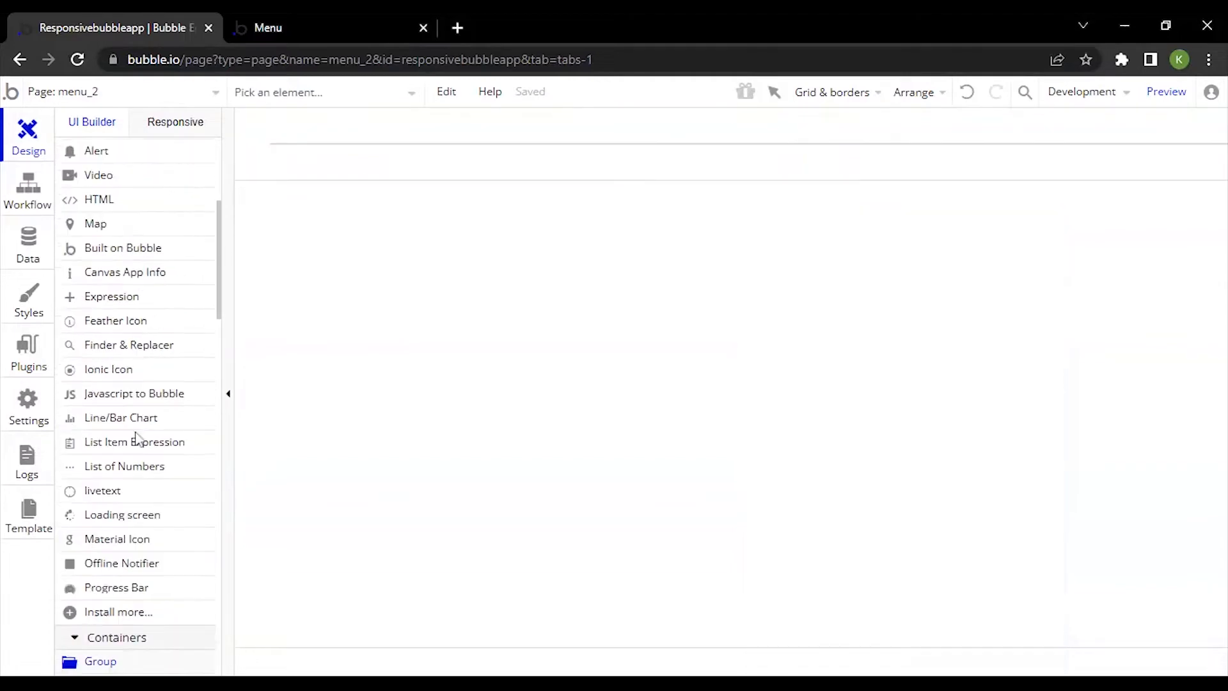
{"action": "left_click", "coordinate": [130, 393]}
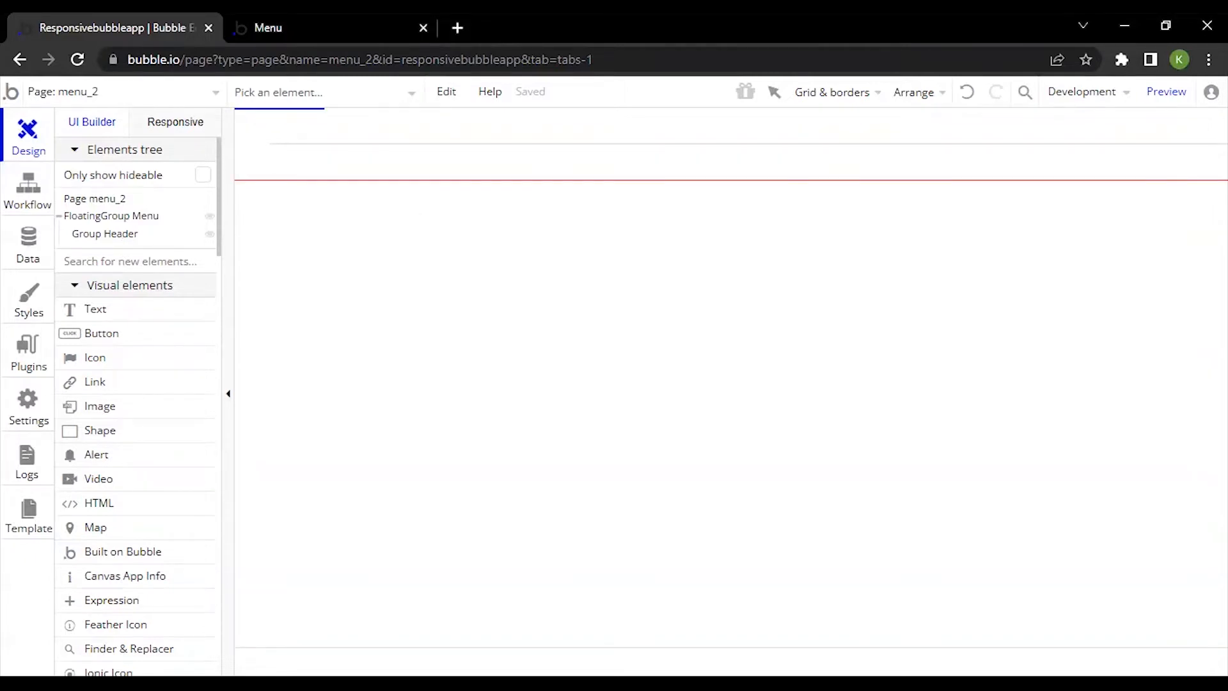
{"action": "left_click", "coordinate": [275, 165]}
Copy Group A into Group Header and delete the original Group A from FloatingGroup Menu
{"action": "right_click", "coordinate": [96, 256]}
{"action": "left_click", "coordinate": [135, 271]}
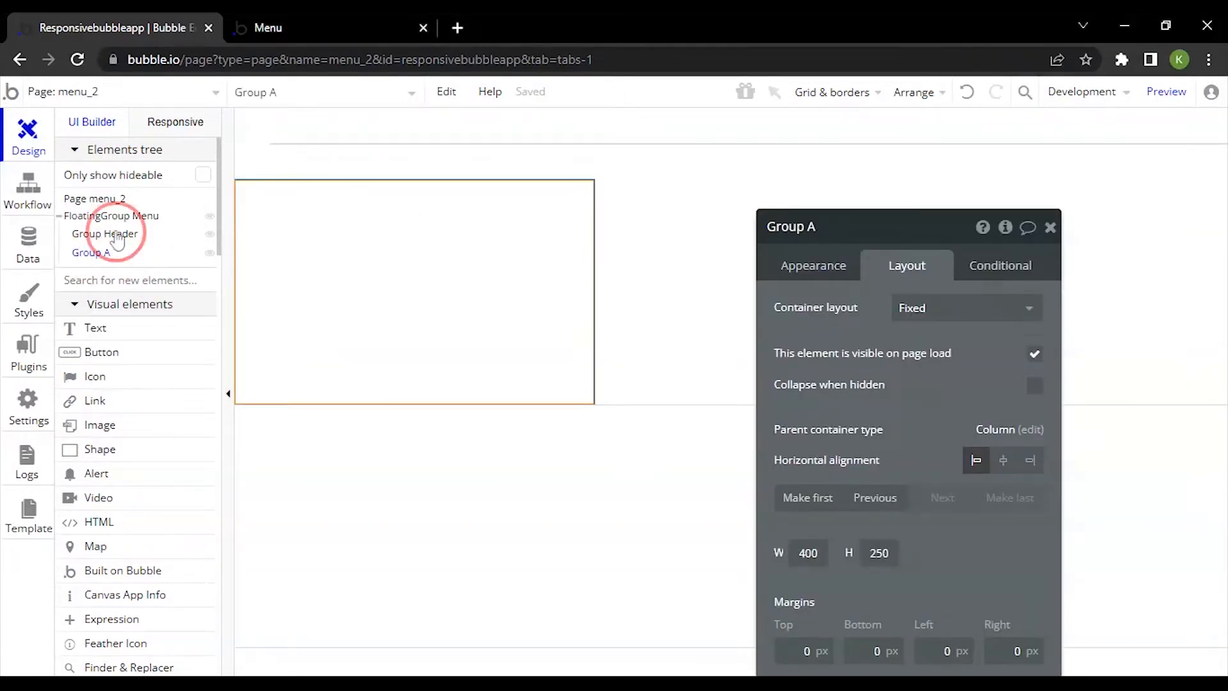
{"action": "left_click", "coordinate": [117, 234]}
{"action": "right_click", "coordinate": [160, 234]}
{"action": "left_click", "coordinate": [157, 271]}
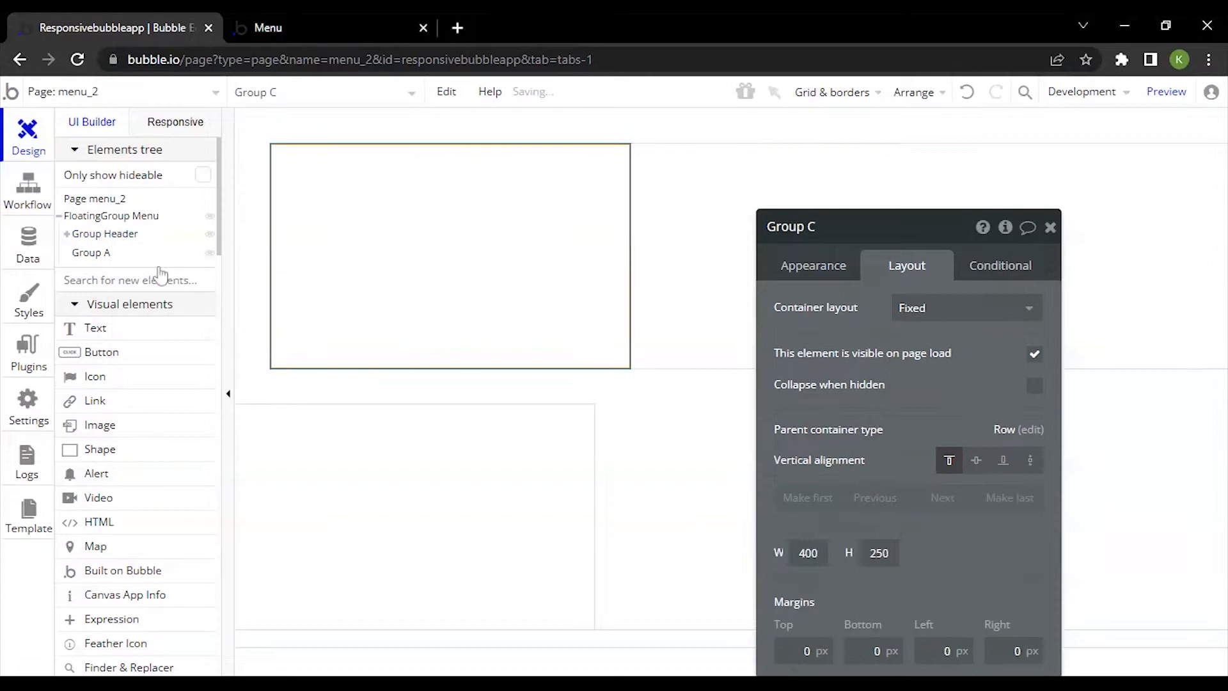
{"action": "left_click", "coordinate": [90, 254]}
{"action": "right_click", "coordinate": [91, 254]}
{"action": "left_click", "coordinate": [124, 374]}
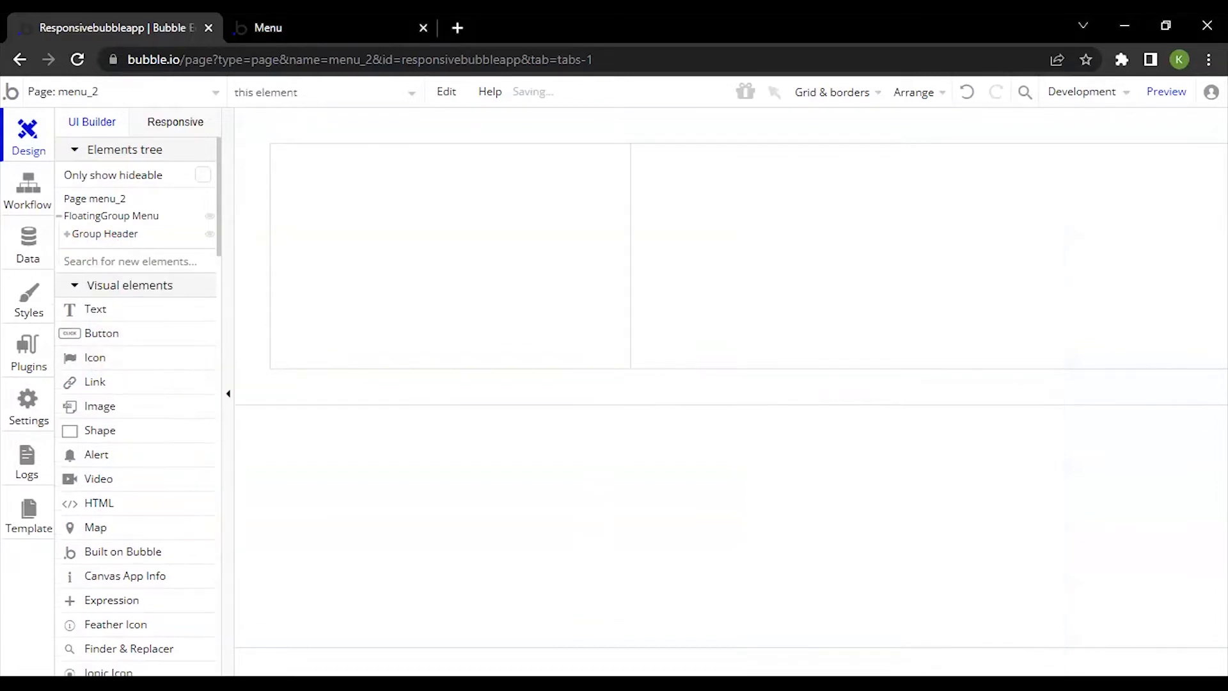
Rename the group inside Group Header as "Group Logo" and set its container layout to Row
{"action": "left_click", "coordinate": [67, 234]}
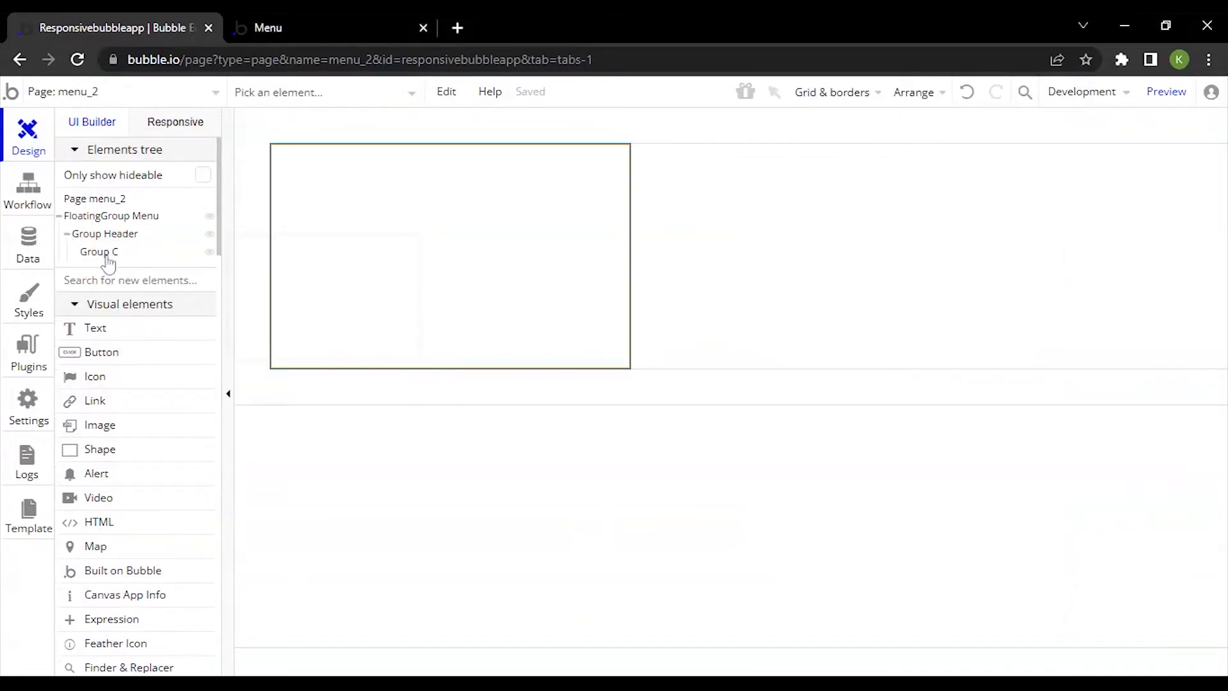
{"action": "left_click", "coordinate": [106, 255]}
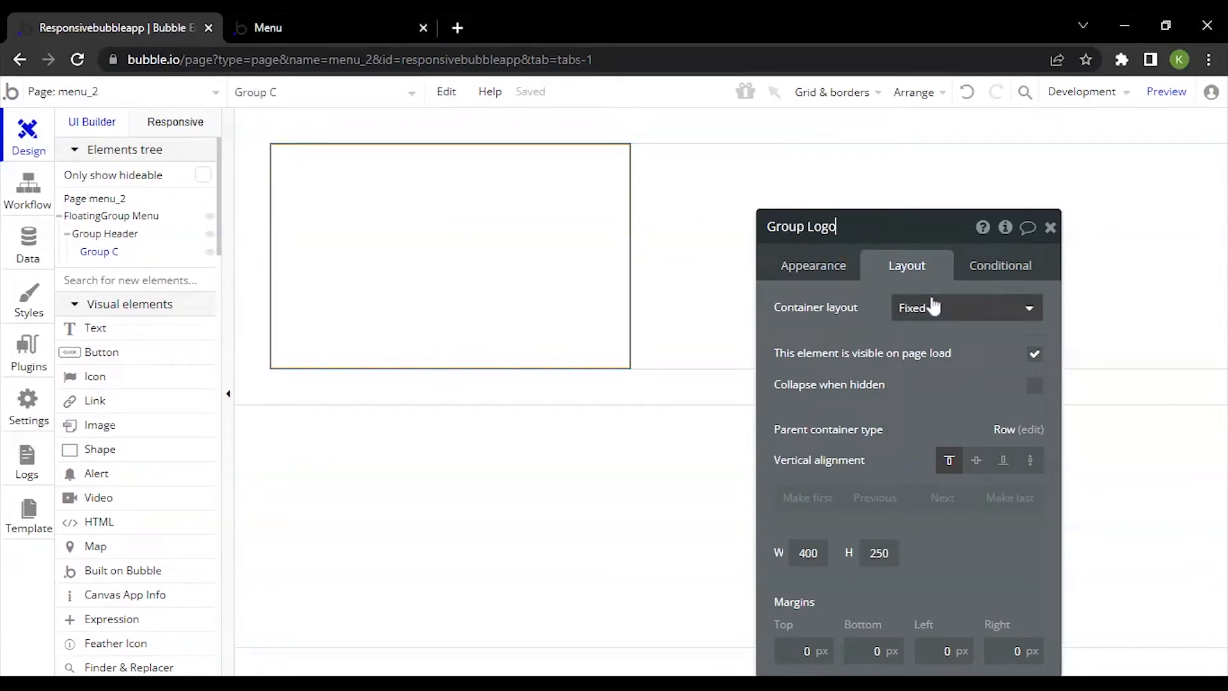
{"action": "left_click", "coordinate": [932, 307]}
{"action": "left_click", "coordinate": [938, 395]}
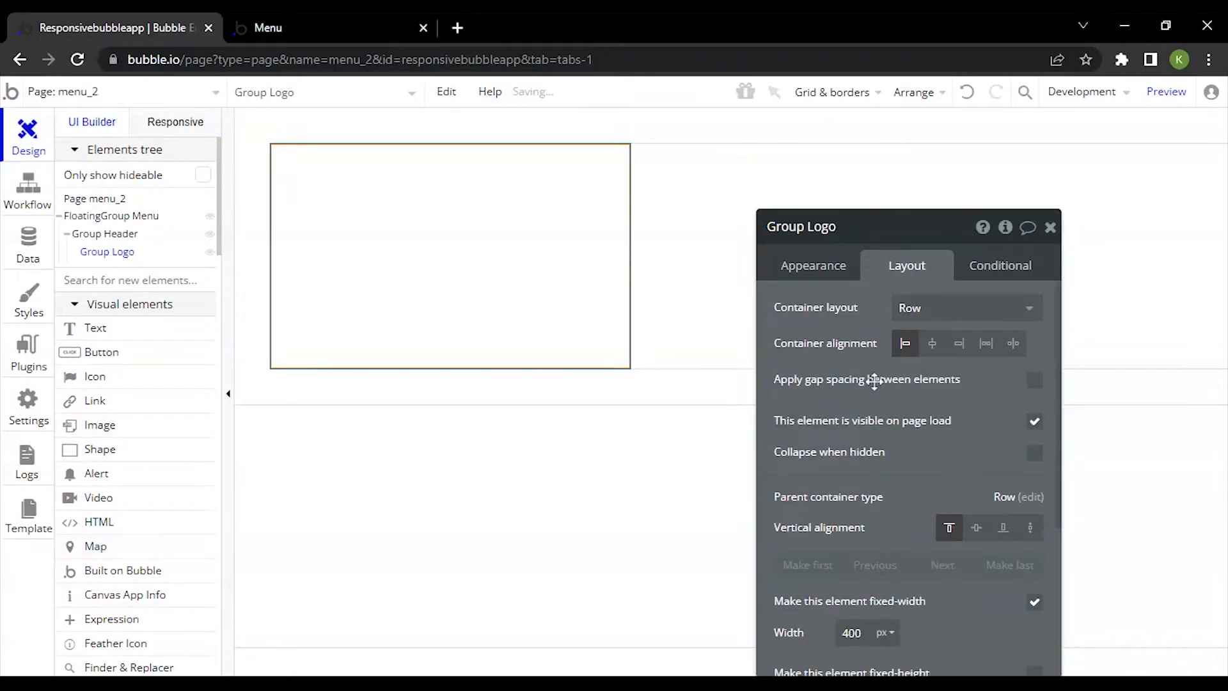
Undo the last layout change on Group Logo and set its container layout to Row again
{"action": "key", "text": "ctrl+z"}
{"action": "left_click", "coordinate": [933, 237]}
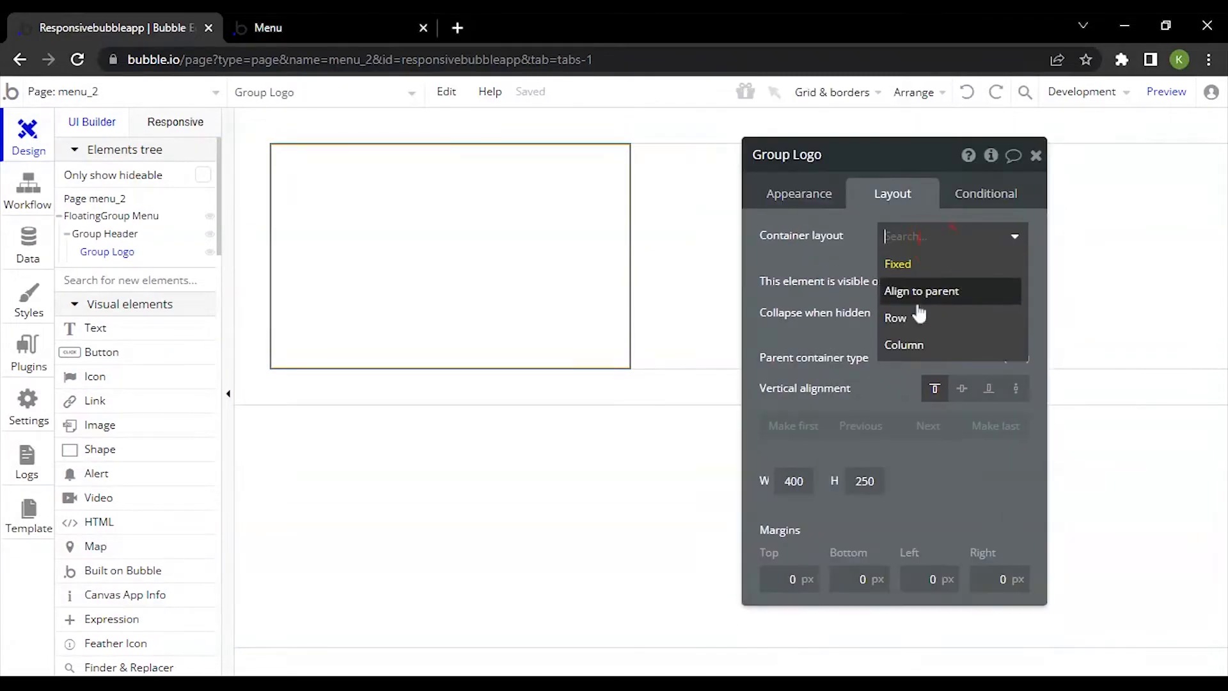
{"action": "left_click", "coordinate": [902, 321]}
Turn off fixed width for Group Logo and set its minimum width to 0 px
{"action": "scroll", "coordinate": [1014, 345], "scroll_direction": "down", "scroll_amount": 3}
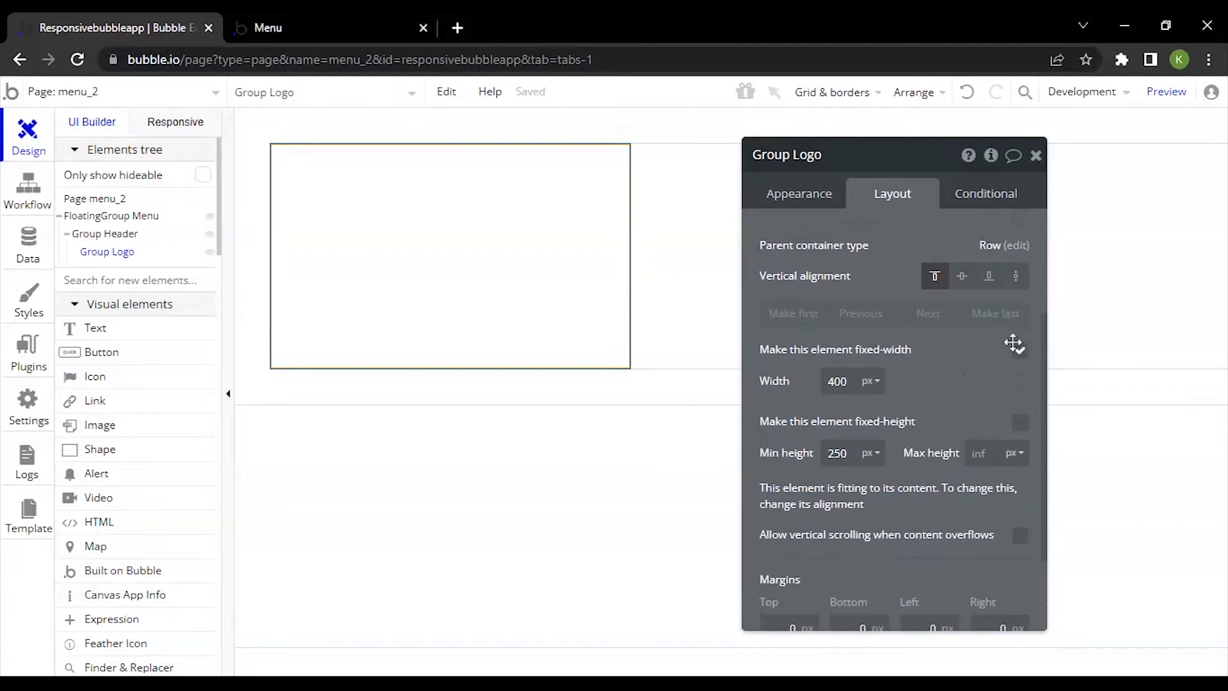
{"action": "left_click", "coordinate": [1021, 349]}
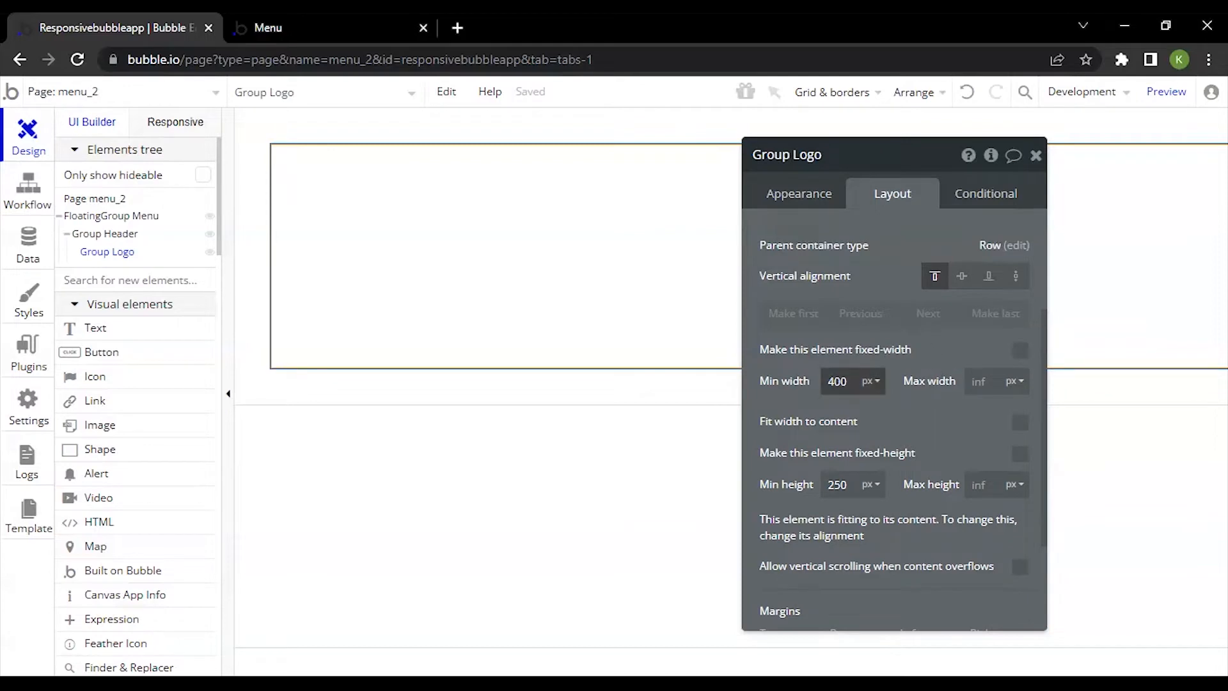
{"action": "double_click", "coordinate": [837, 382]}
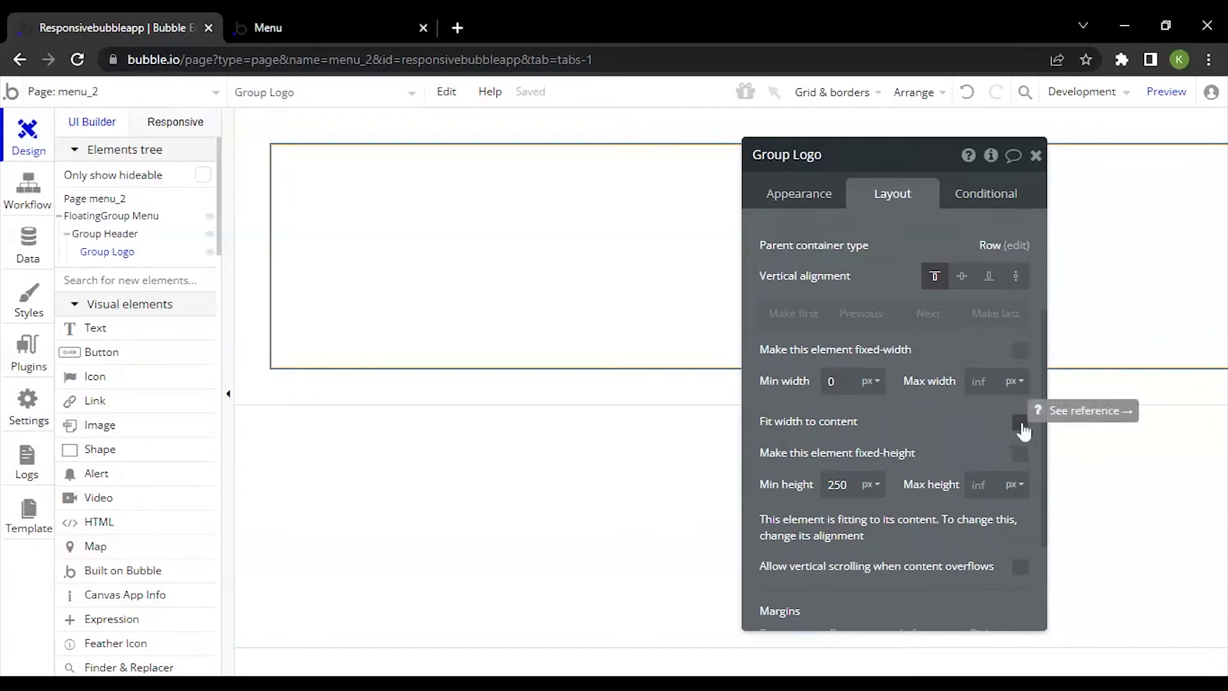
{"action": "left_click", "coordinate": [1020, 423]}
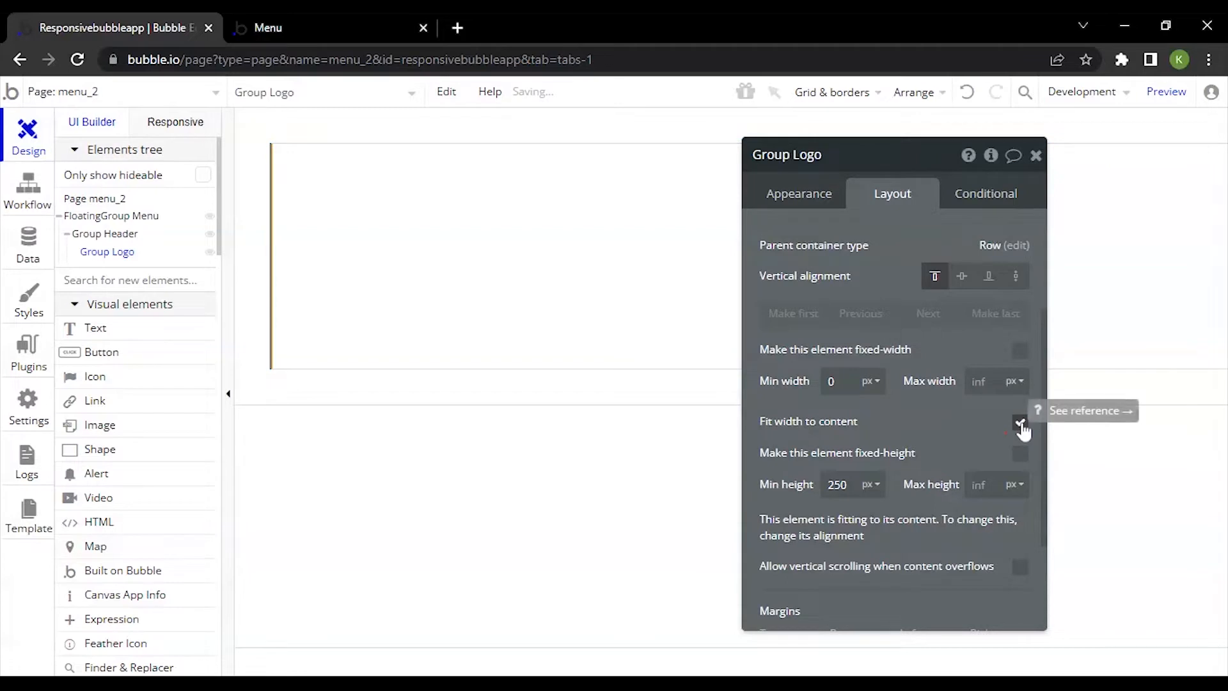
{"action": "left_click", "coordinate": [1020, 423]}
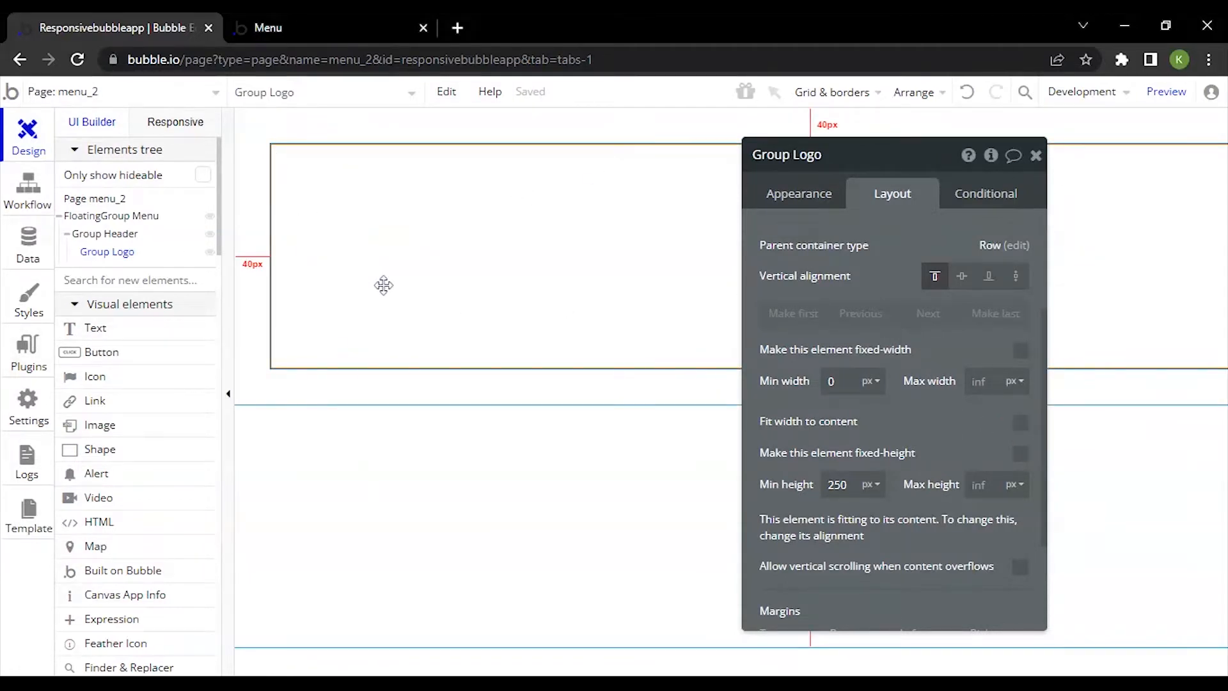
Add a text element inside Group Logo with the content "Coach"
{"action": "left_click", "coordinate": [99, 328]}
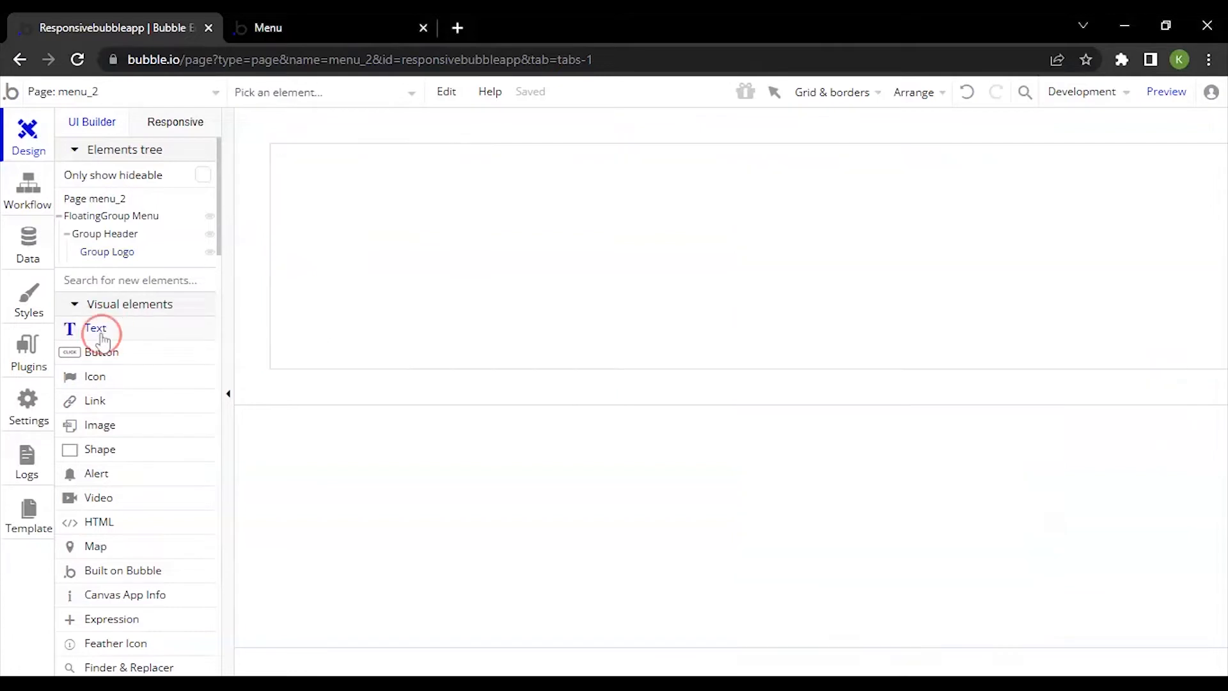
{"action": "left_click", "coordinate": [389, 238]}
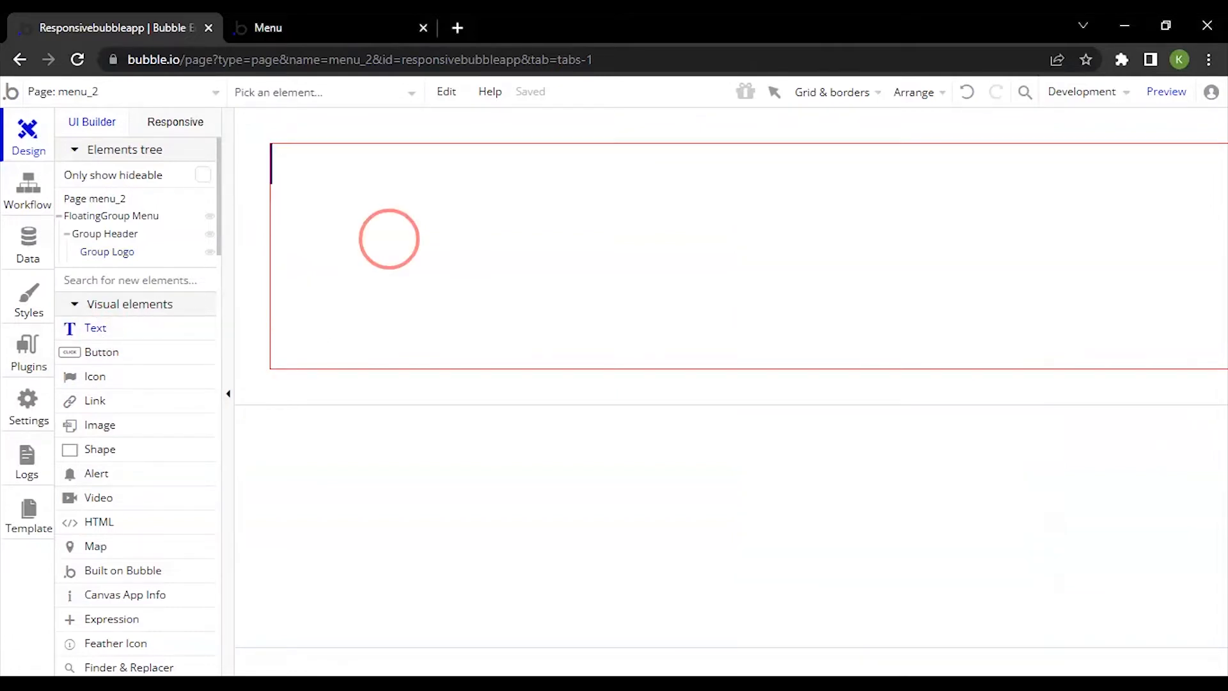
{"action": "left_click", "coordinate": [76, 252]}
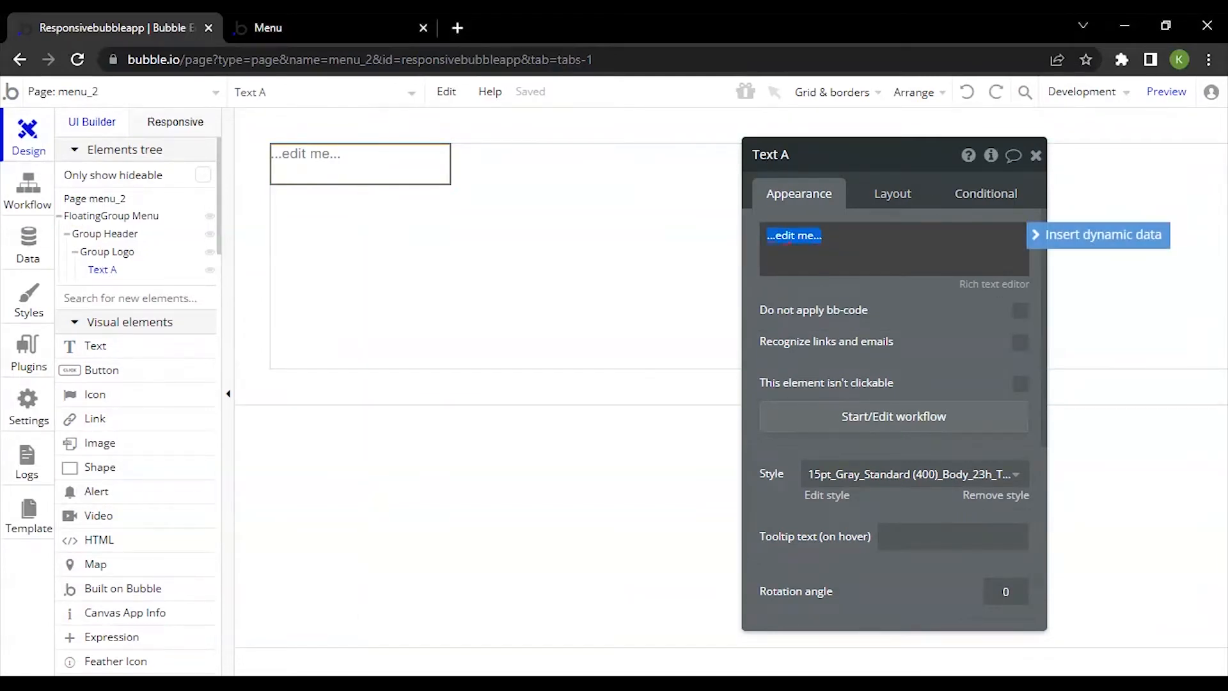
{"action": "type", "text": "Coach"}
{"action": "left_click", "coordinate": [884, 310]}
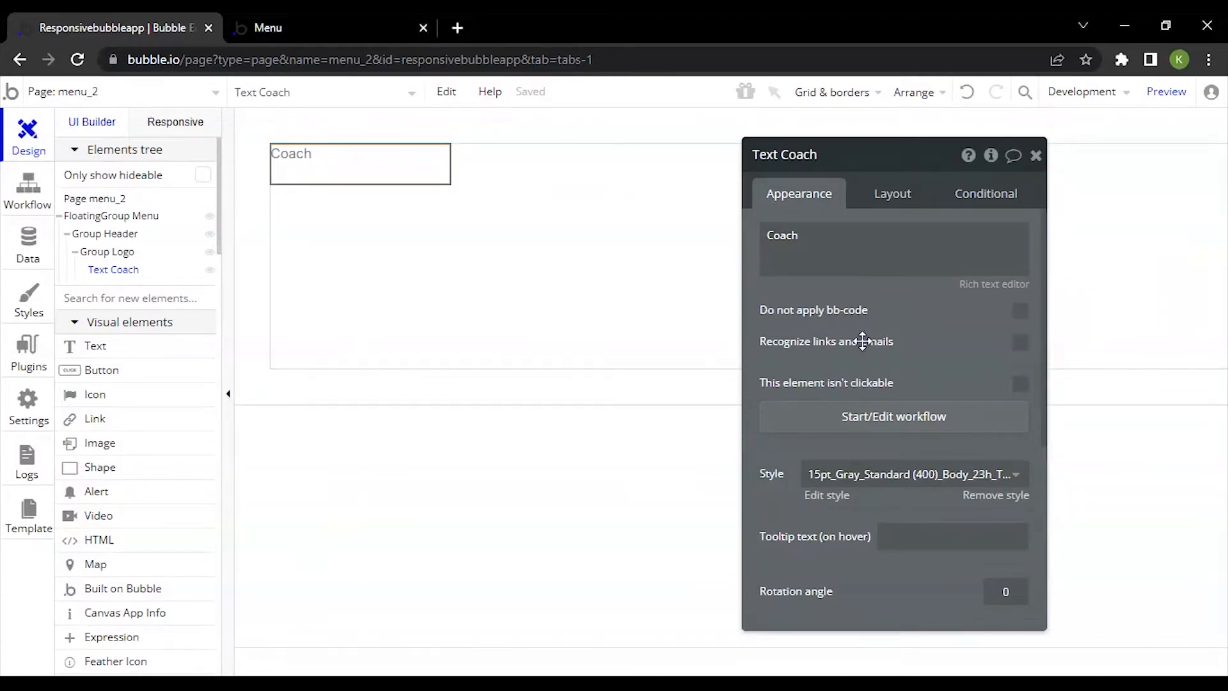
Remove the style from the Coach text, then set its font colour to #212121 and line spacing to 1.5
{"action": "scroll", "coordinate": [917, 339], "scroll_direction": "down", "scroll_amount": 6}
{"action": "scroll", "coordinate": [991, 355], "scroll_direction": "up", "scroll_amount": 5}
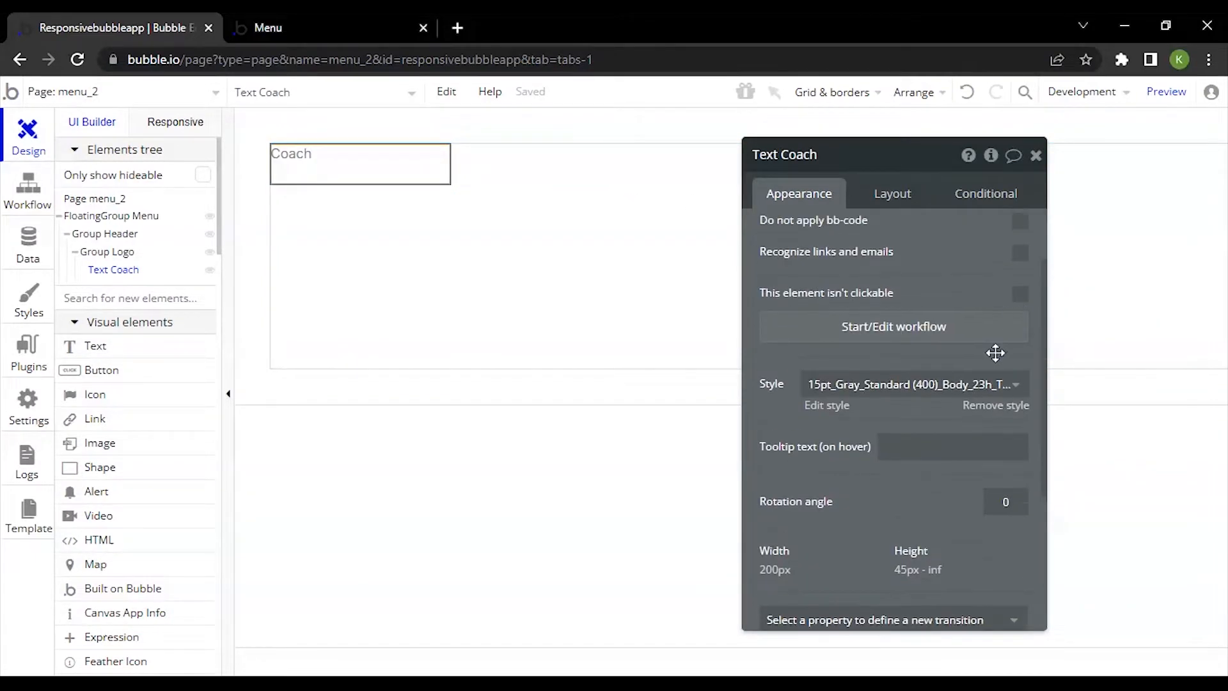
{"action": "left_click", "coordinate": [991, 407]}
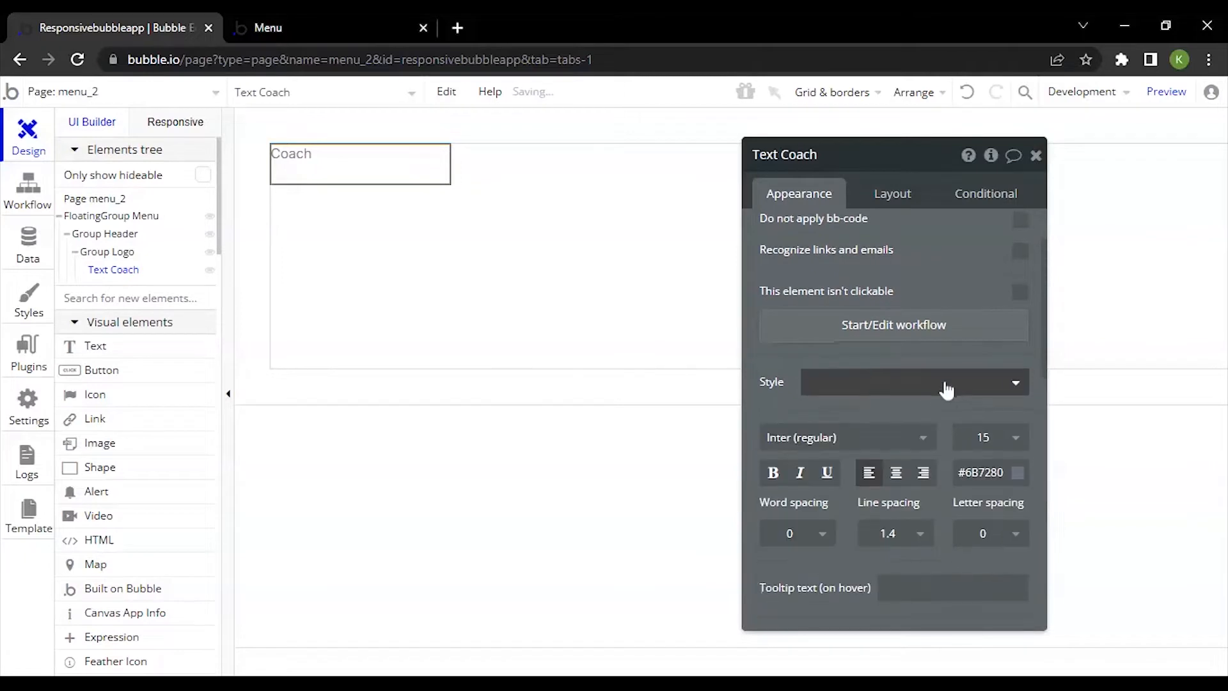
{"action": "scroll", "coordinate": [948, 386], "scroll_direction": "down", "scroll_amount": 1}
{"action": "left_click", "coordinate": [988, 383]}
{"action": "left_click_drag", "start_coordinate": [950, 461], "coordinate": [950, 516]}
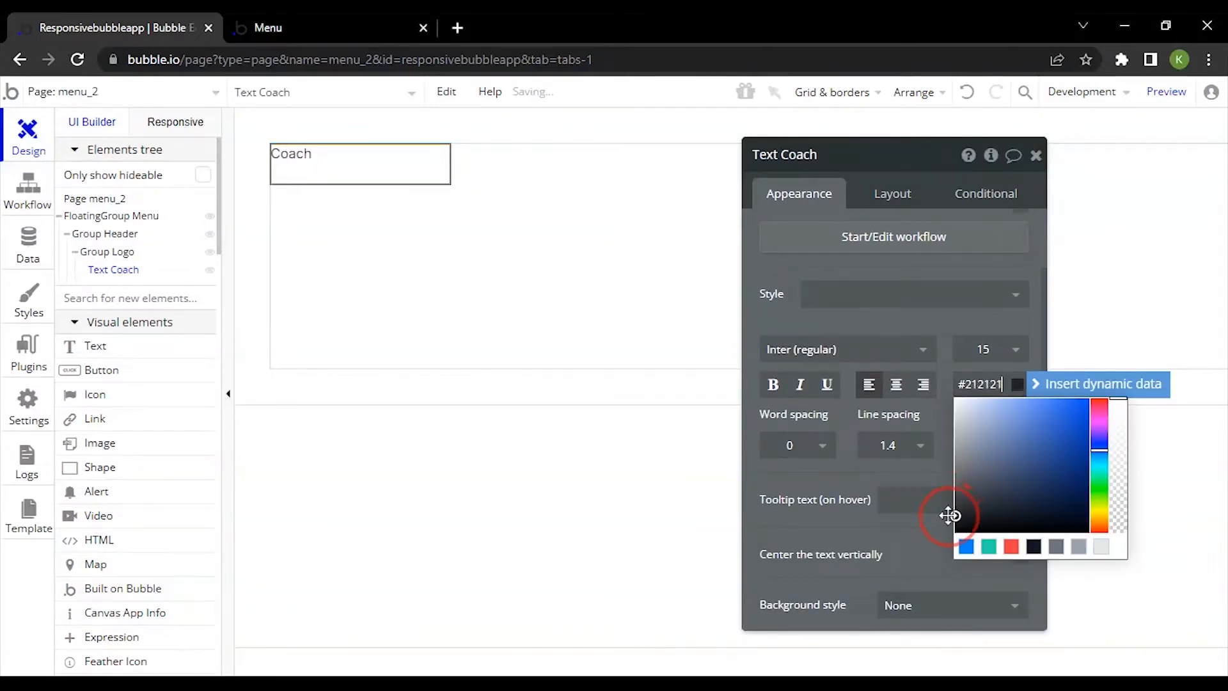
{"action": "left_click", "coordinate": [899, 468]}
{"action": "left_click", "coordinate": [889, 526]}
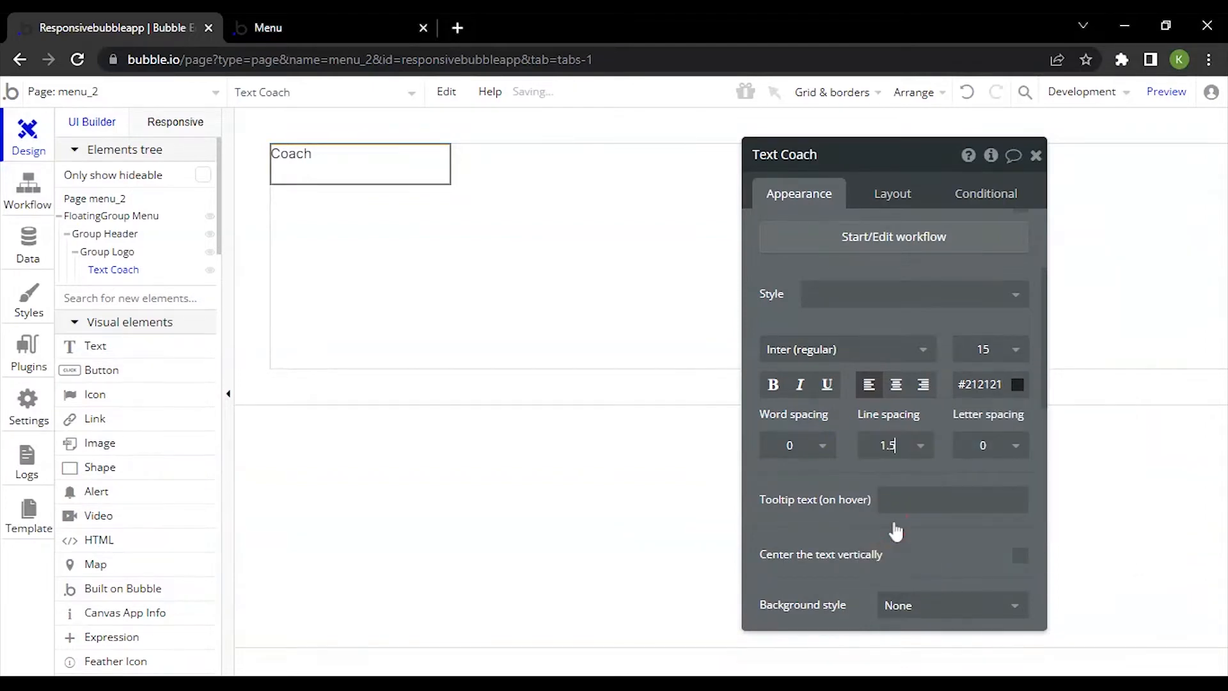
Set the Coach text's font to Inter (700) and its size to 24
{"action": "left_click", "coordinate": [847, 353]}
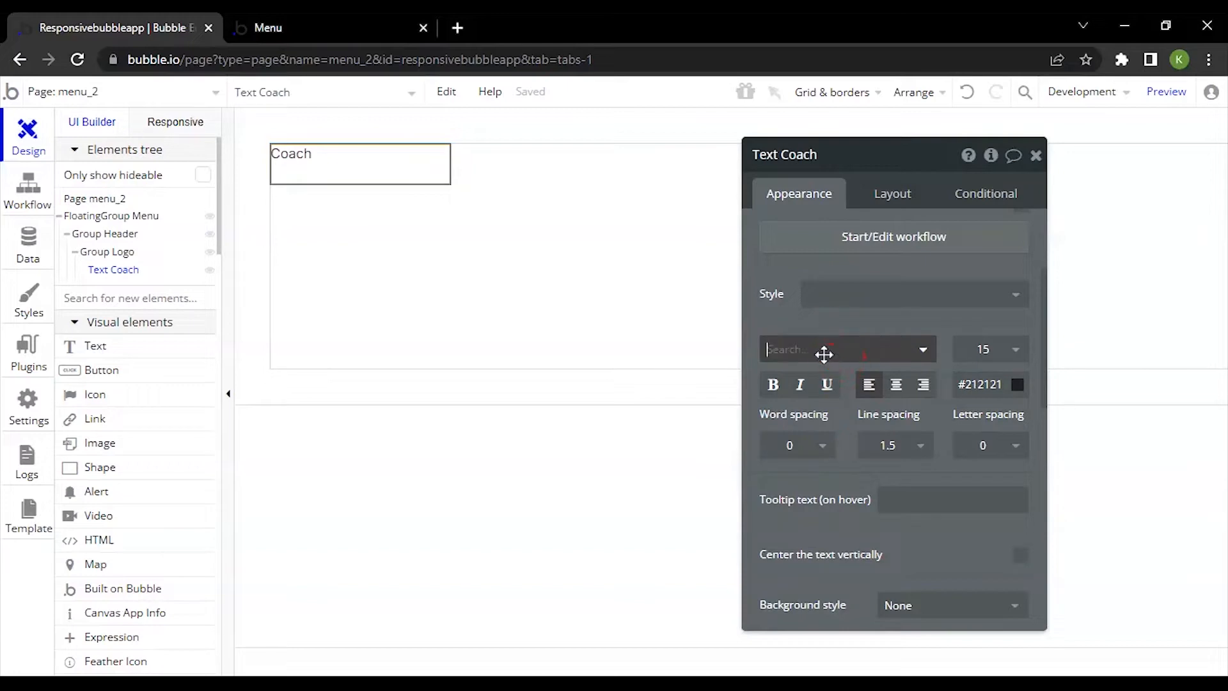
{"action": "type", "text": "i"}
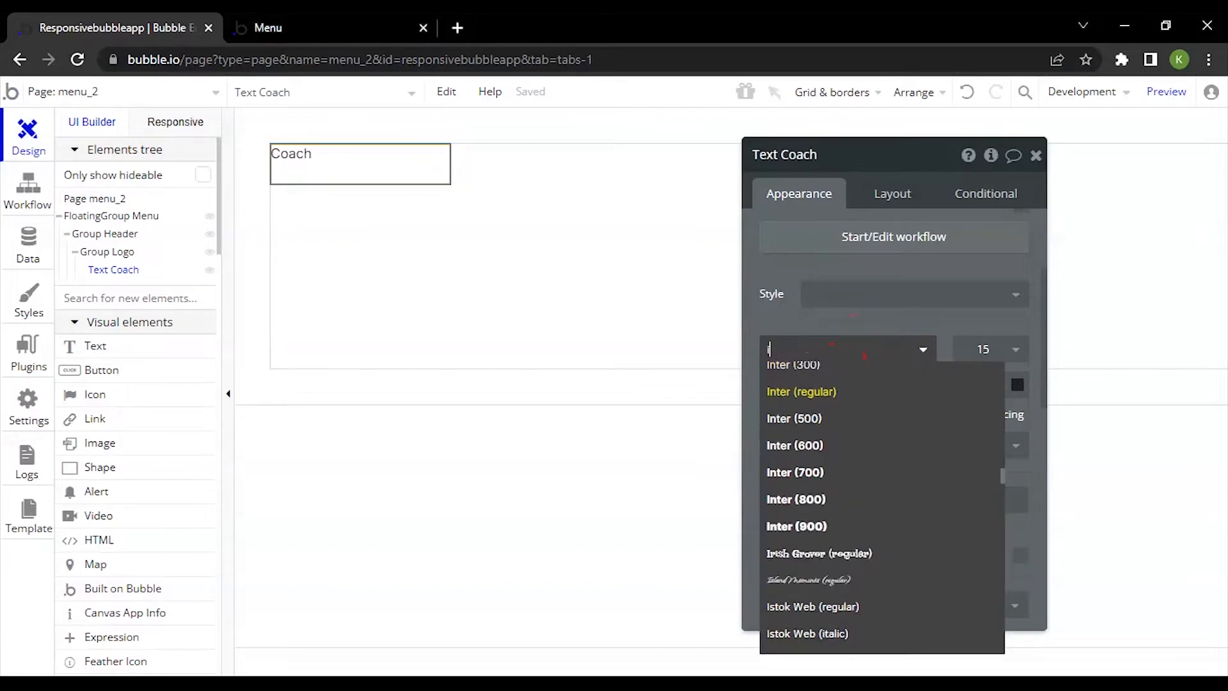
{"action": "type", "text": "nter"}
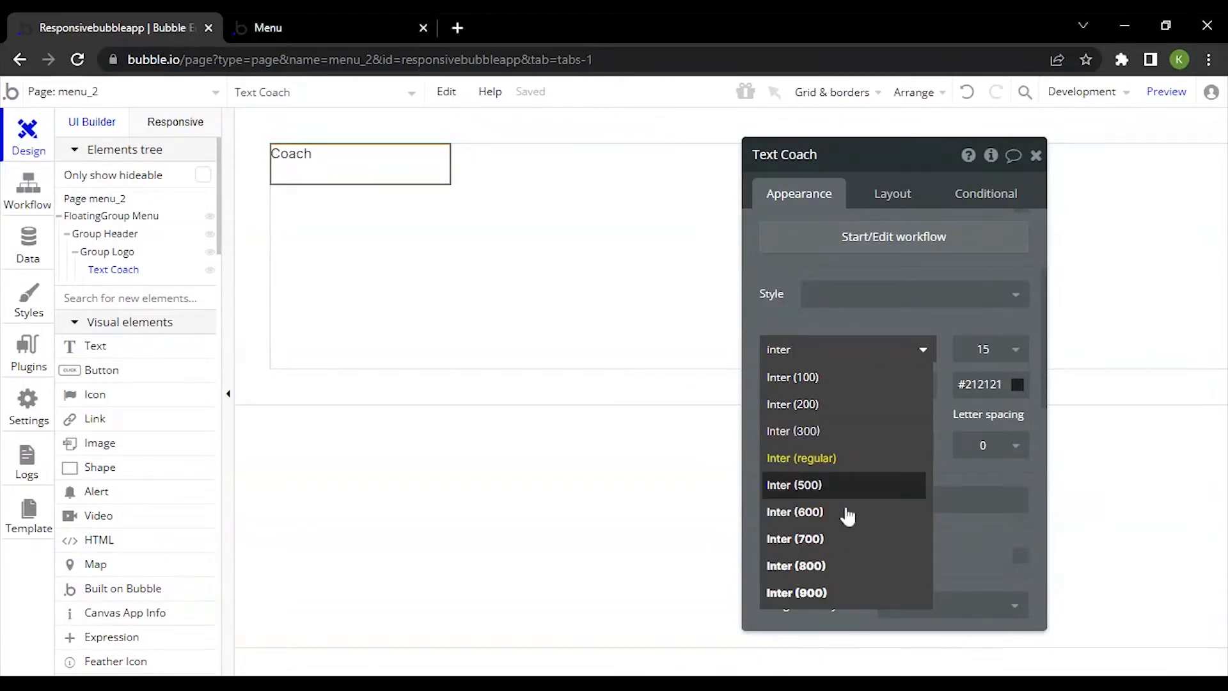
{"action": "left_click", "coordinate": [827, 544]}
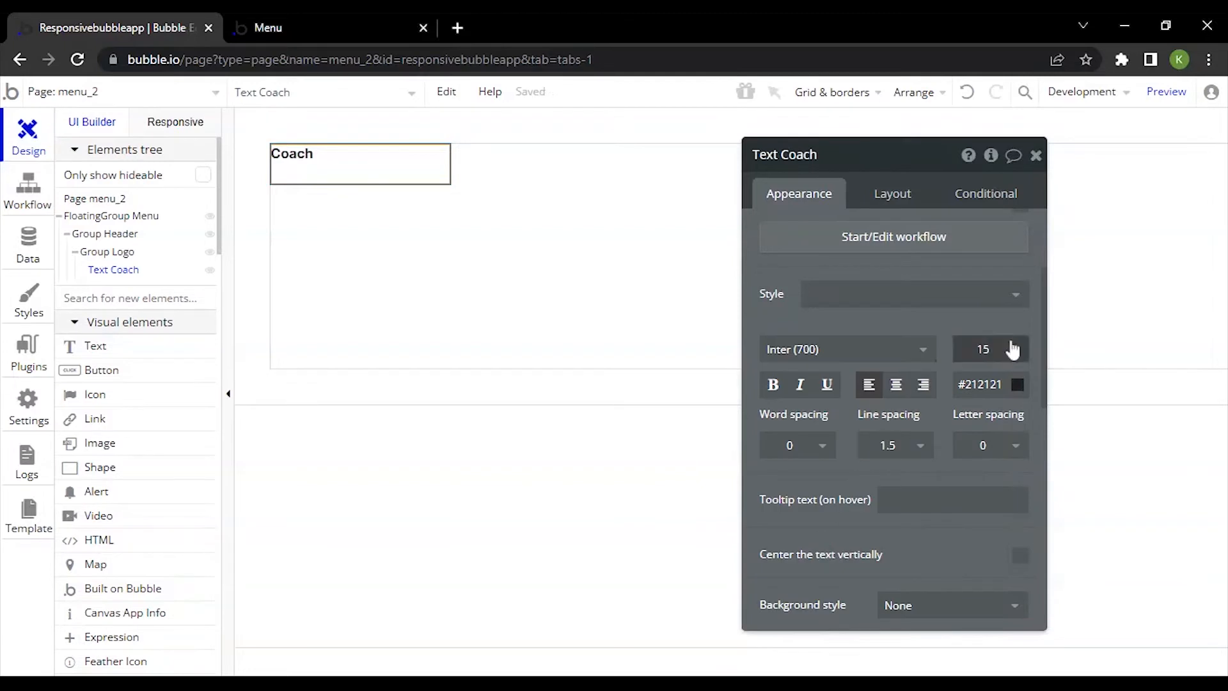
{"action": "left_click", "coordinate": [1008, 355]}
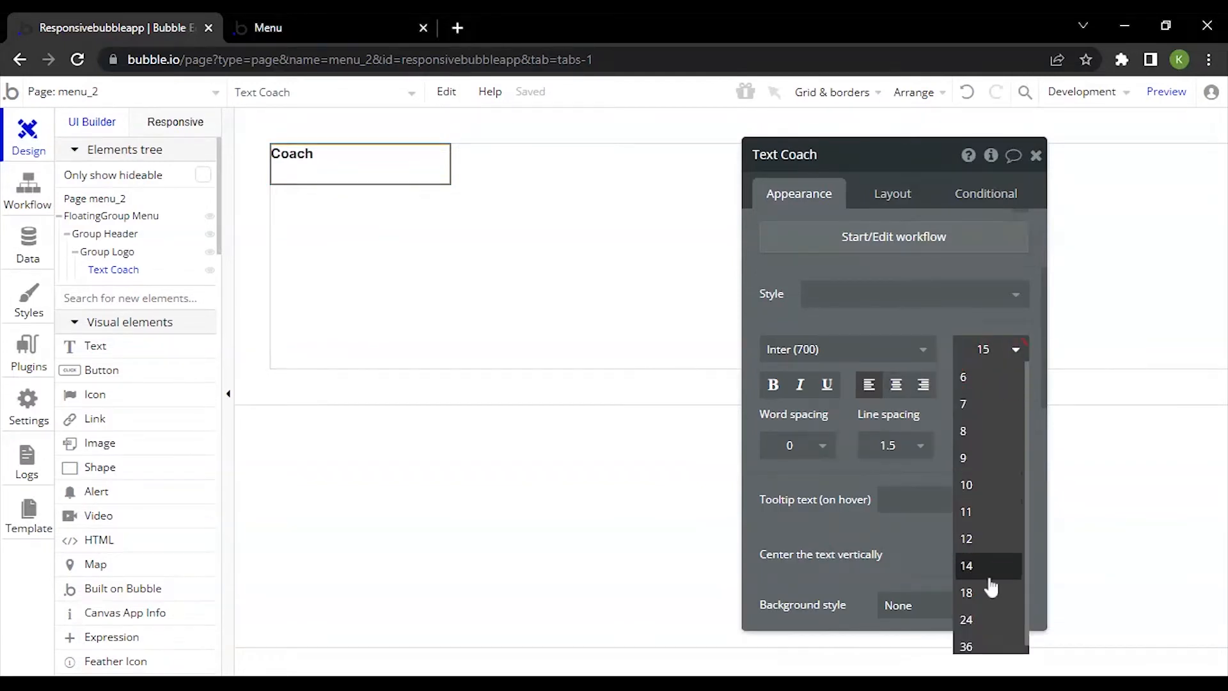
{"action": "left_click", "coordinate": [967, 620]}
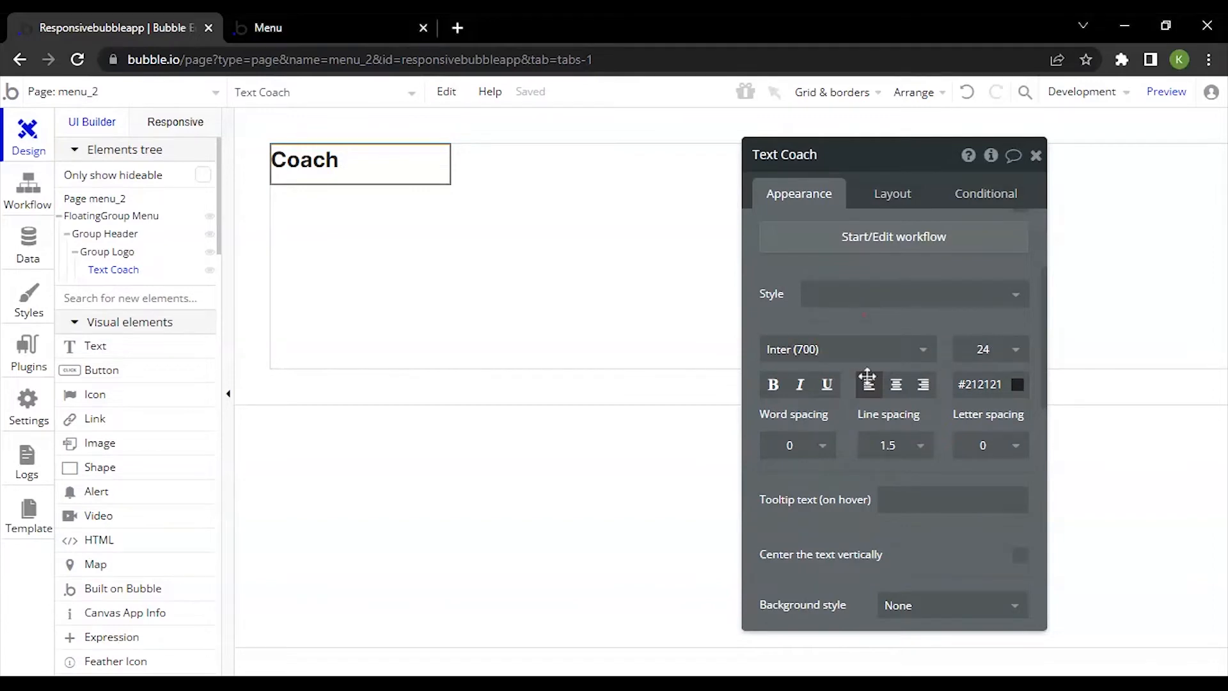
Review the Coach text's remaining appearance settings and check its font colour
{"action": "scroll", "coordinate": [948, 414], "scroll_direction": "down", "scroll_amount": 4}
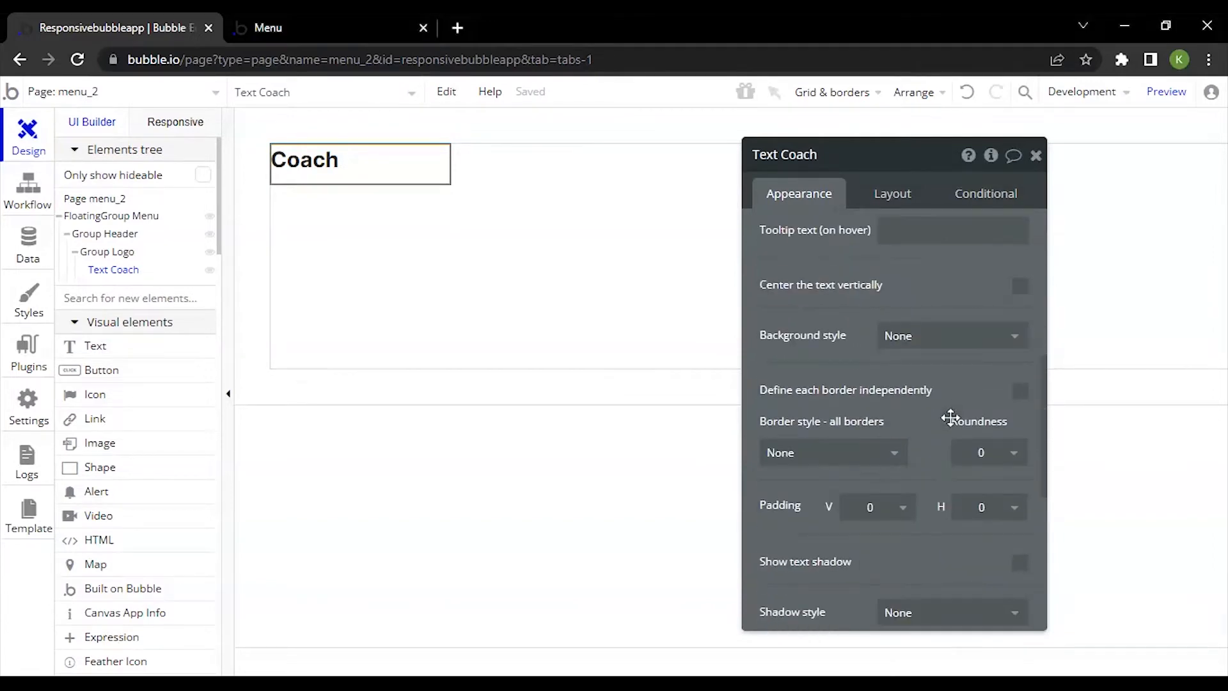
{"action": "scroll", "coordinate": [951, 416], "scroll_direction": "up", "scroll_amount": 7}
{"action": "scroll", "coordinate": [987, 485], "scroll_direction": "down", "scroll_amount": 3}
{"action": "left_click", "coordinate": [978, 385]}
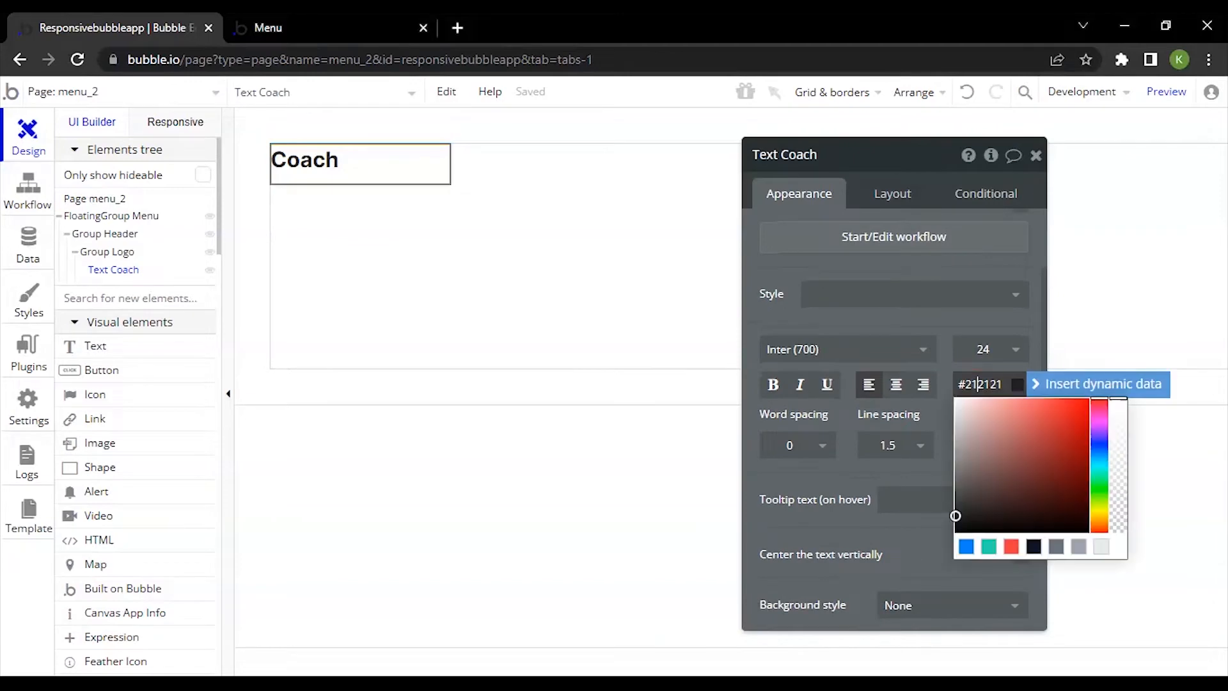
{"action": "left_click_drag", "start_coordinate": [955, 516], "coordinate": [949, 516]}
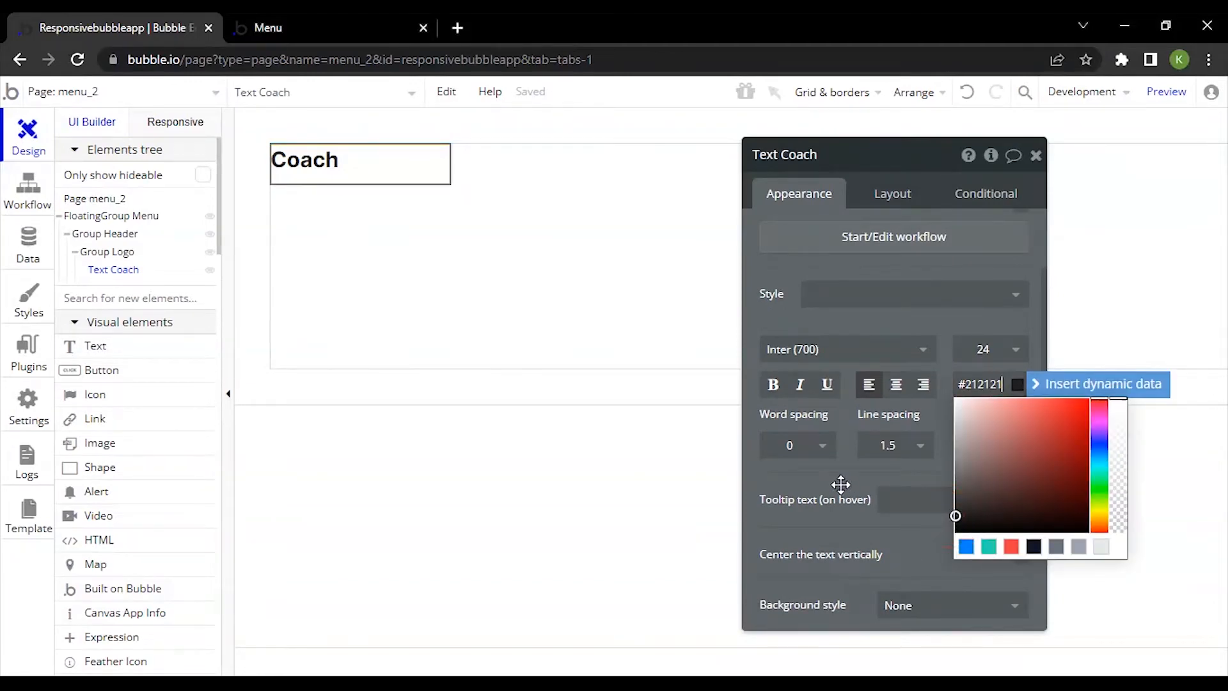
{"action": "left_click", "coordinate": [840, 484]}
{"action": "scroll", "coordinate": [841, 484], "scroll_direction": "up", "scroll_amount": 3}
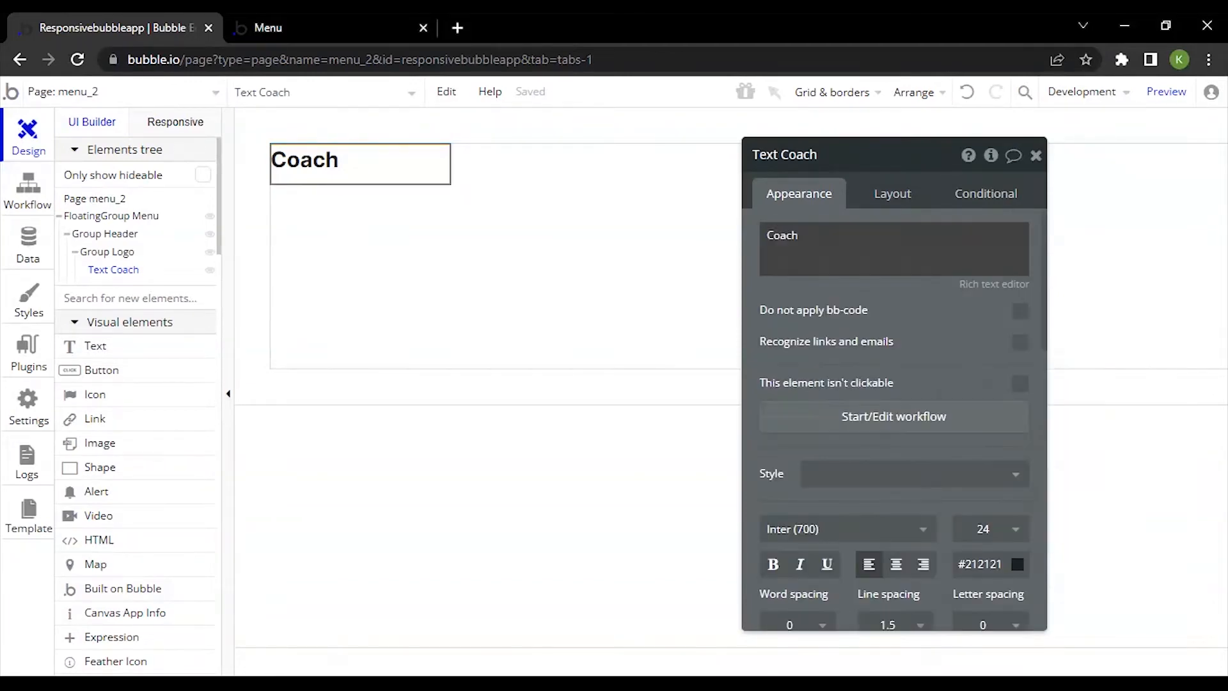
Turn off fixed width for the Coach text, fit its width to content, and set minimum width and height to 0 px
{"action": "left_click", "coordinate": [889, 208]}
{"action": "scroll", "coordinate": [968, 400], "scroll_direction": "down", "scroll_amount": 1}
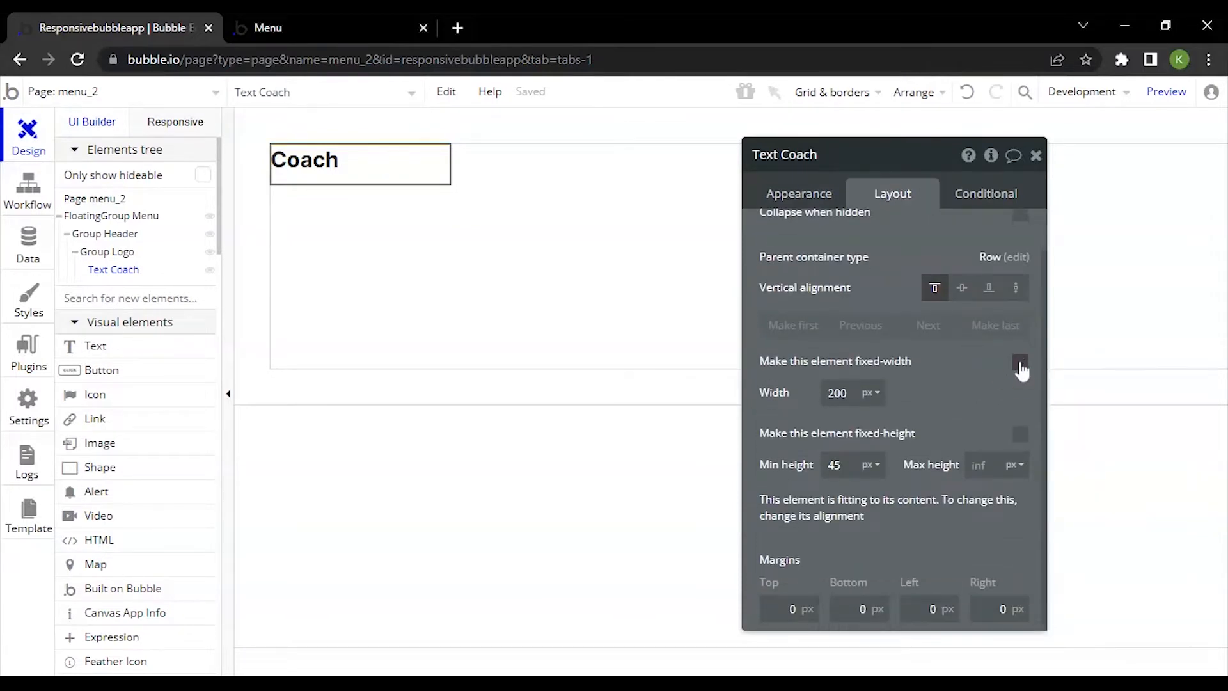
{"action": "left_click", "coordinate": [1016, 363]}
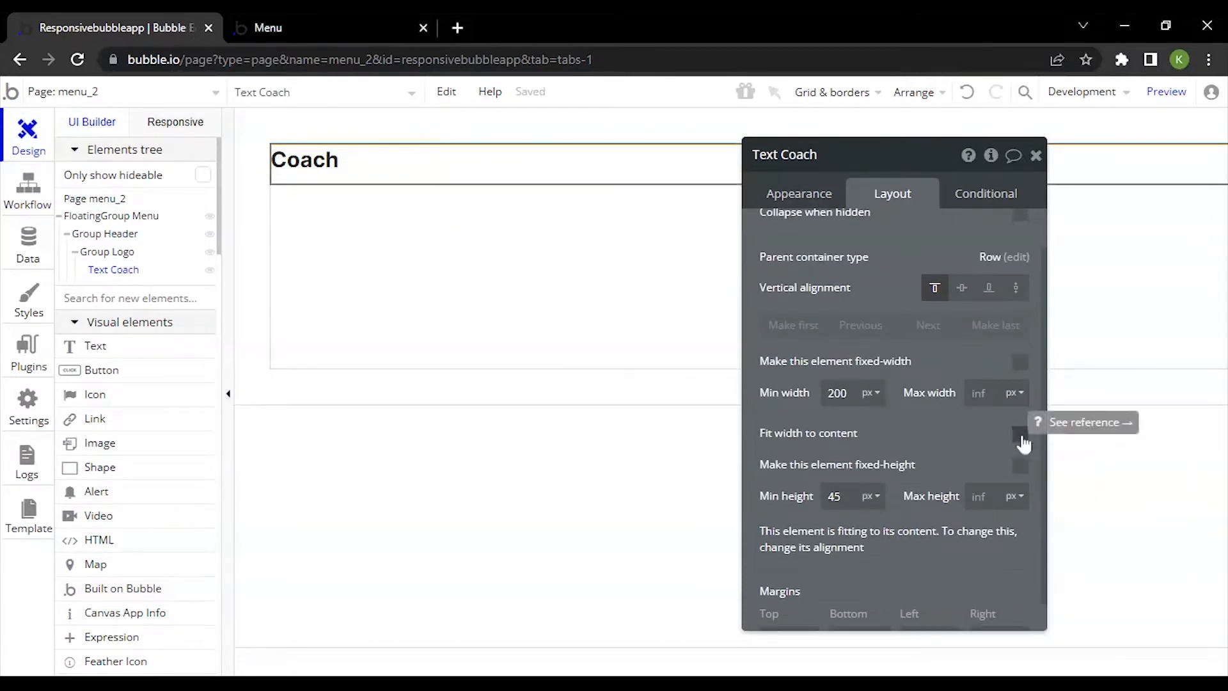
{"action": "left_click", "coordinate": [1020, 433]}
{"action": "left_click", "coordinate": [849, 396]}
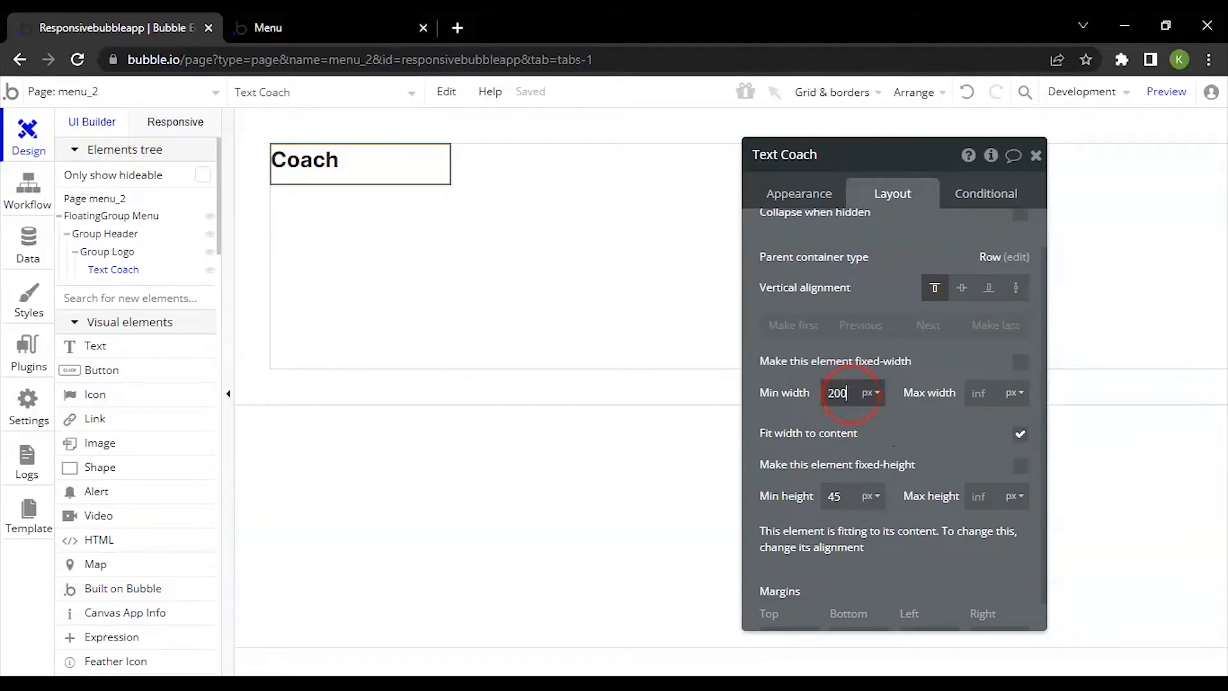
{"action": "key", "text": "BackSpace"}
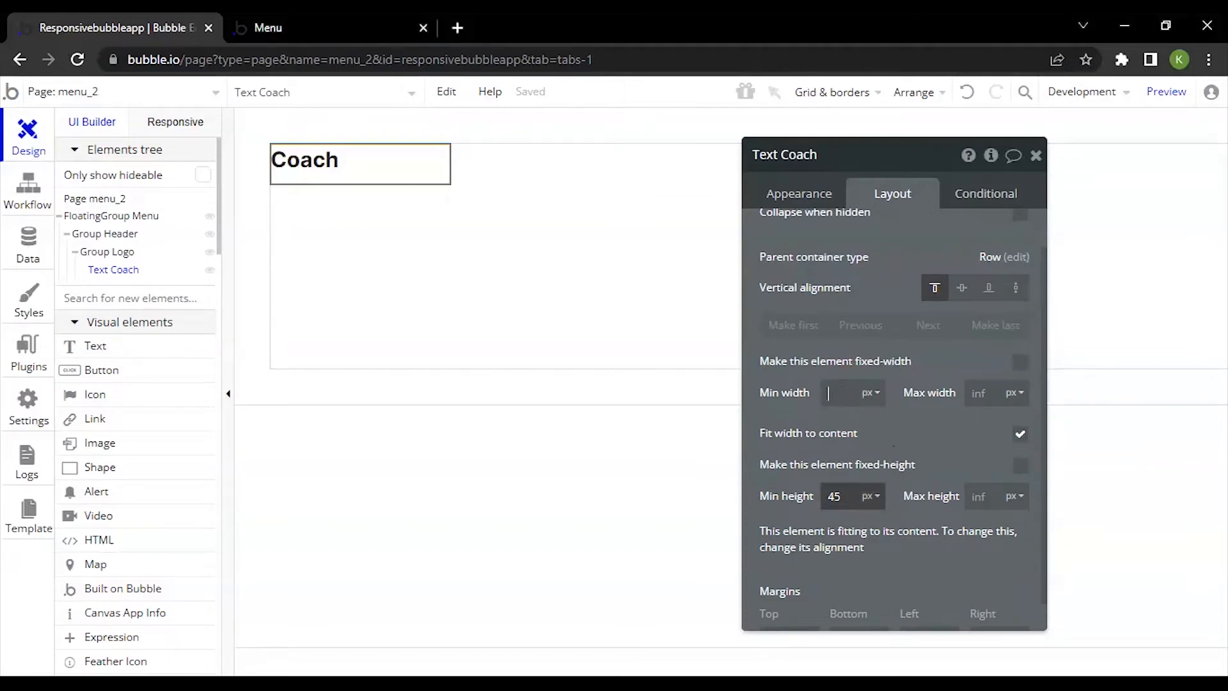
{"action": "double_click", "coordinate": [836, 496]}
{"action": "key", "text": "BackSpace"}
{"action": "left_click", "coordinate": [872, 455]}
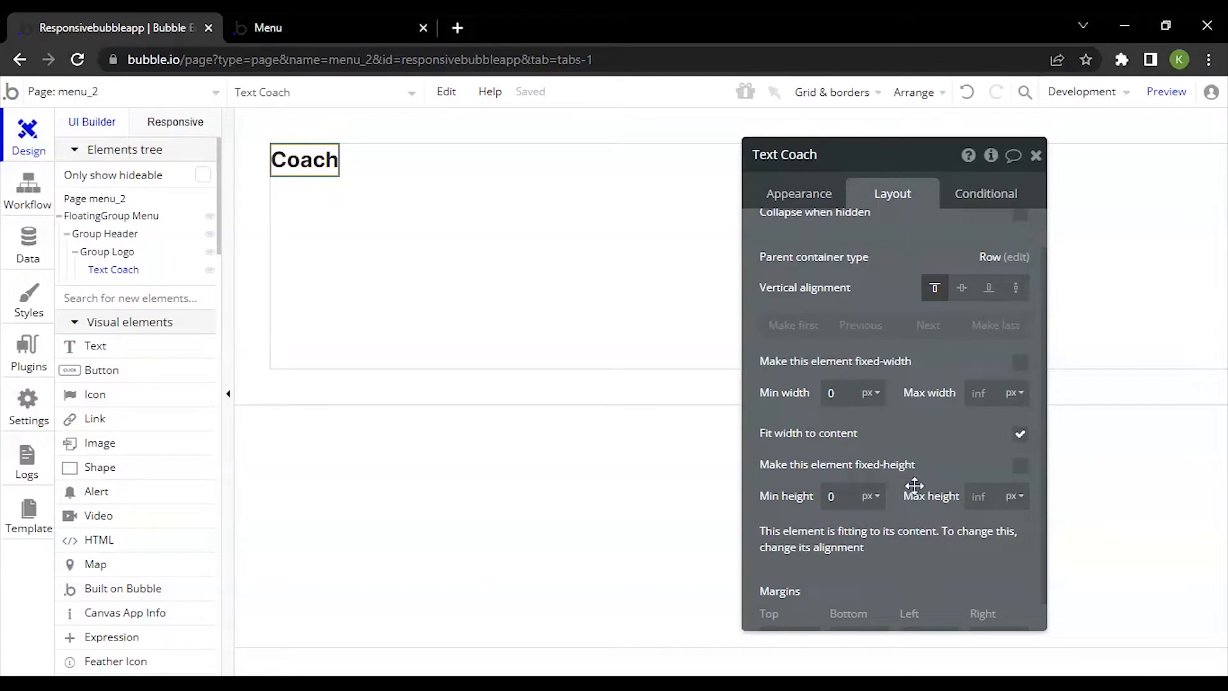
{"action": "scroll", "coordinate": [914, 486], "scroll_direction": "down", "scroll_amount": 1}
{"action": "scroll", "coordinate": [920, 406], "scroll_direction": "up", "scroll_amount": 3}
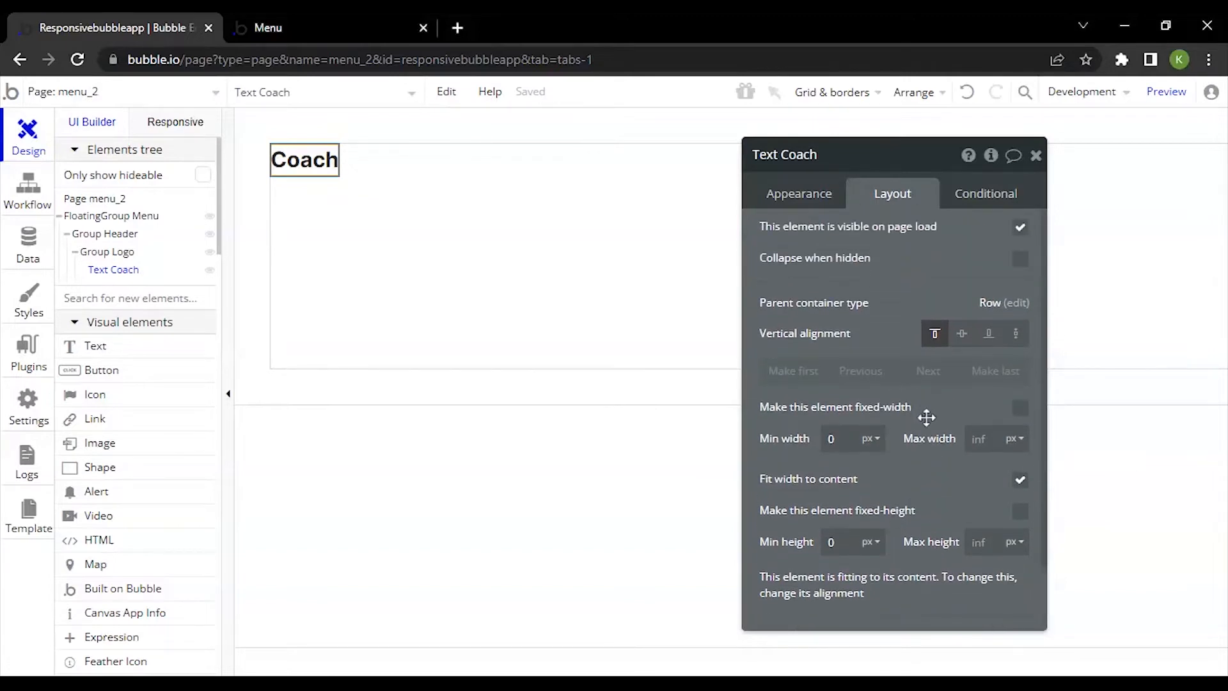
Make Group Logo fit its width to content and set its minimum height to 0 px
{"action": "left_click", "coordinate": [117, 259]}
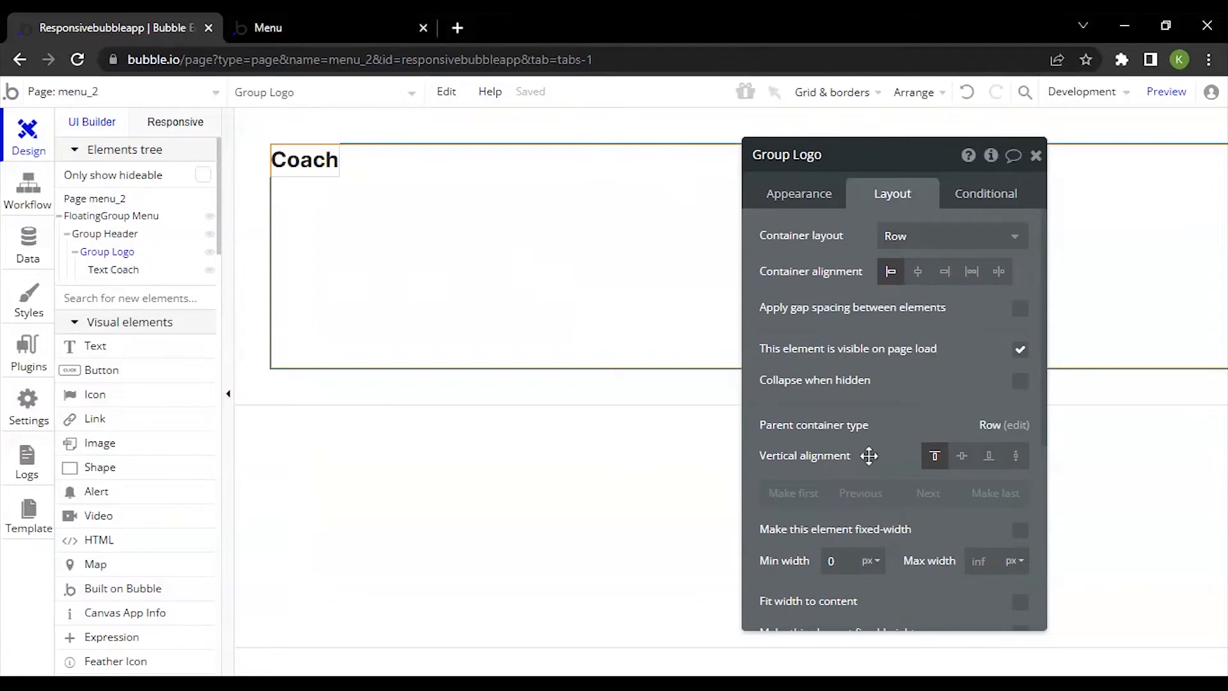
{"action": "scroll", "coordinate": [798, 425], "scroll_direction": "down", "scroll_amount": 5}
{"action": "scroll", "coordinate": [809, 334], "scroll_direction": "up", "scroll_amount": 3}
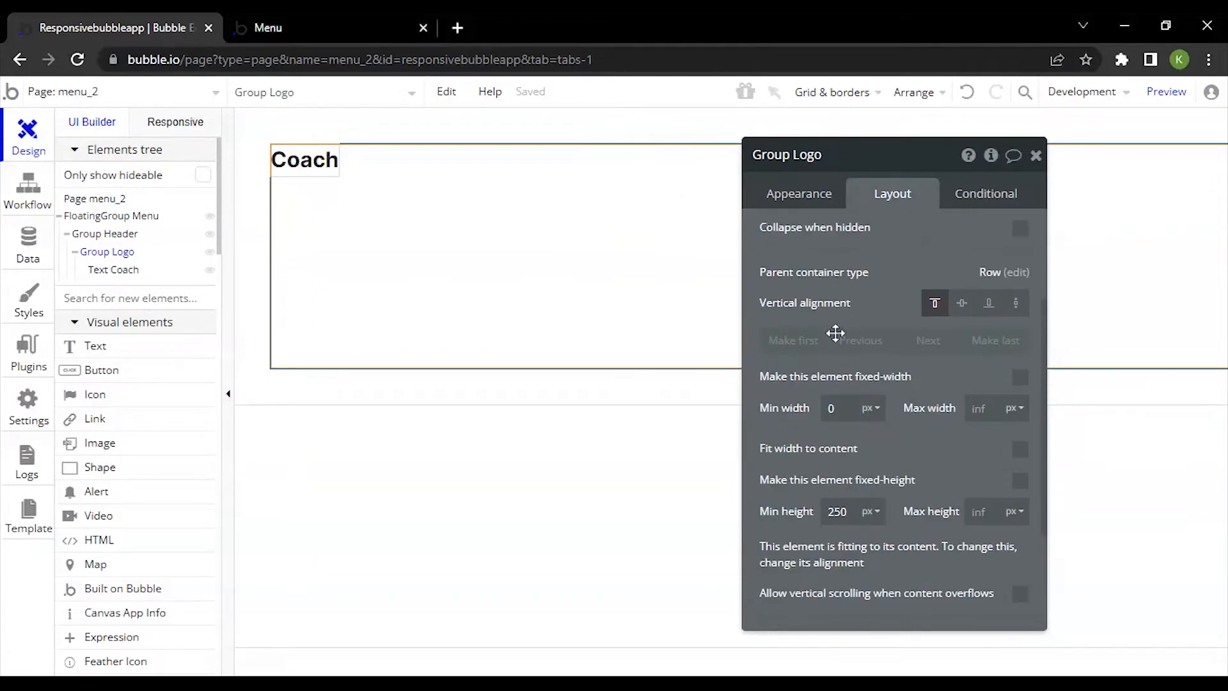
{"action": "left_click", "coordinate": [1021, 454]}
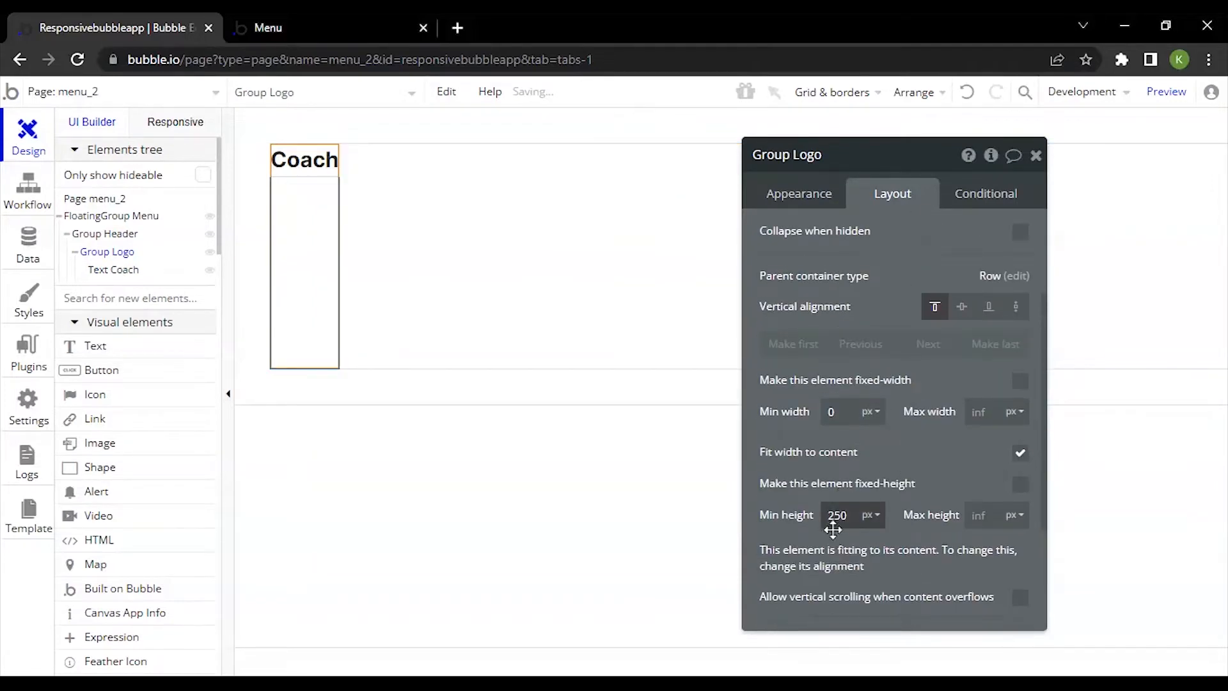
{"action": "double_click", "coordinate": [839, 517]}
{"action": "key", "text": "BackSpace"}
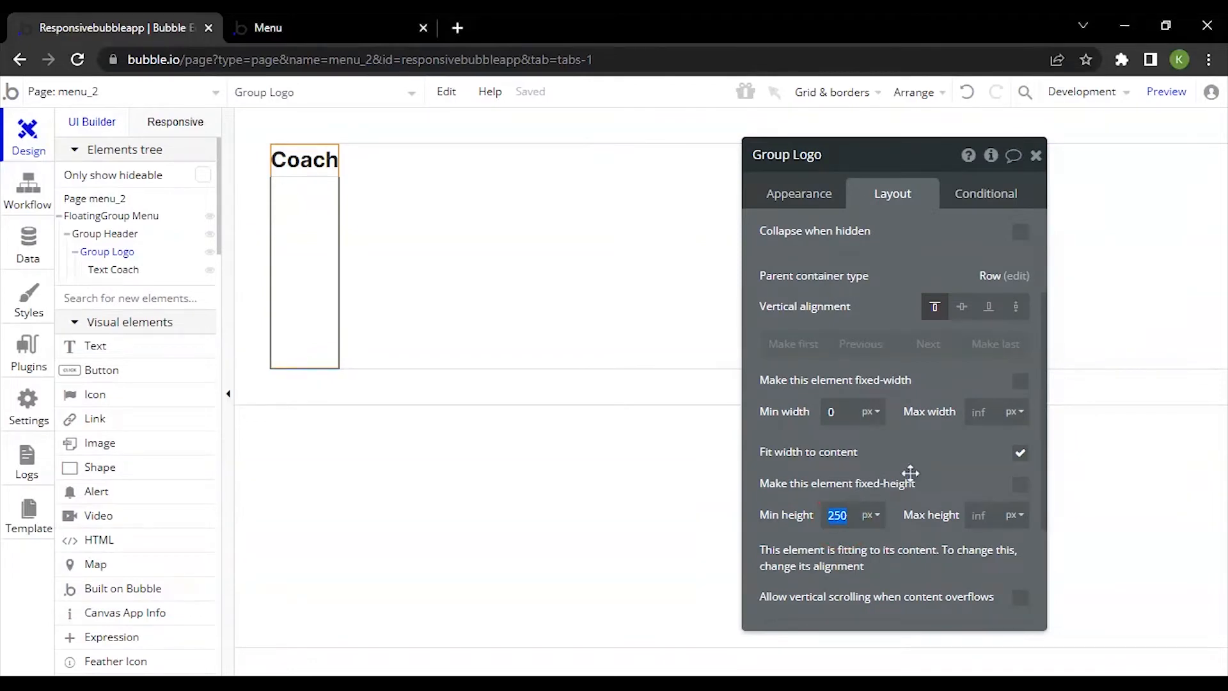
{"action": "type", "text": "0"}
{"action": "scroll", "coordinate": [917, 397], "scroll_direction": "down", "scroll_amount": 3}
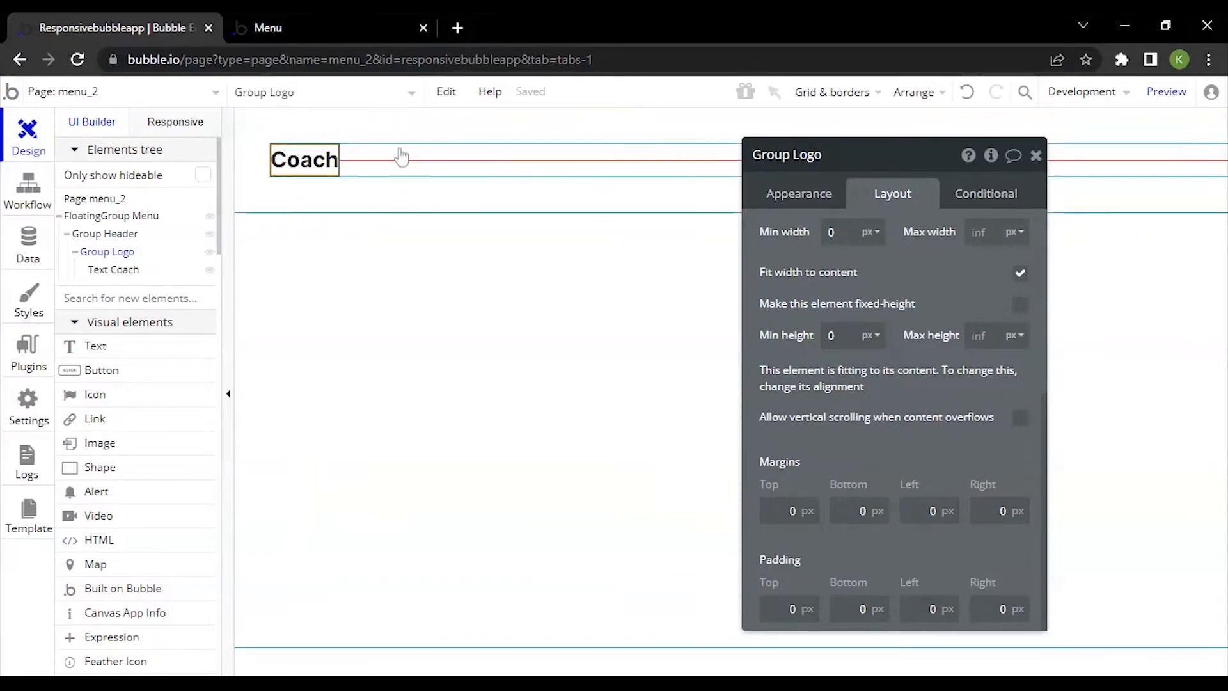
{"action": "left_click", "coordinate": [429, 178]}
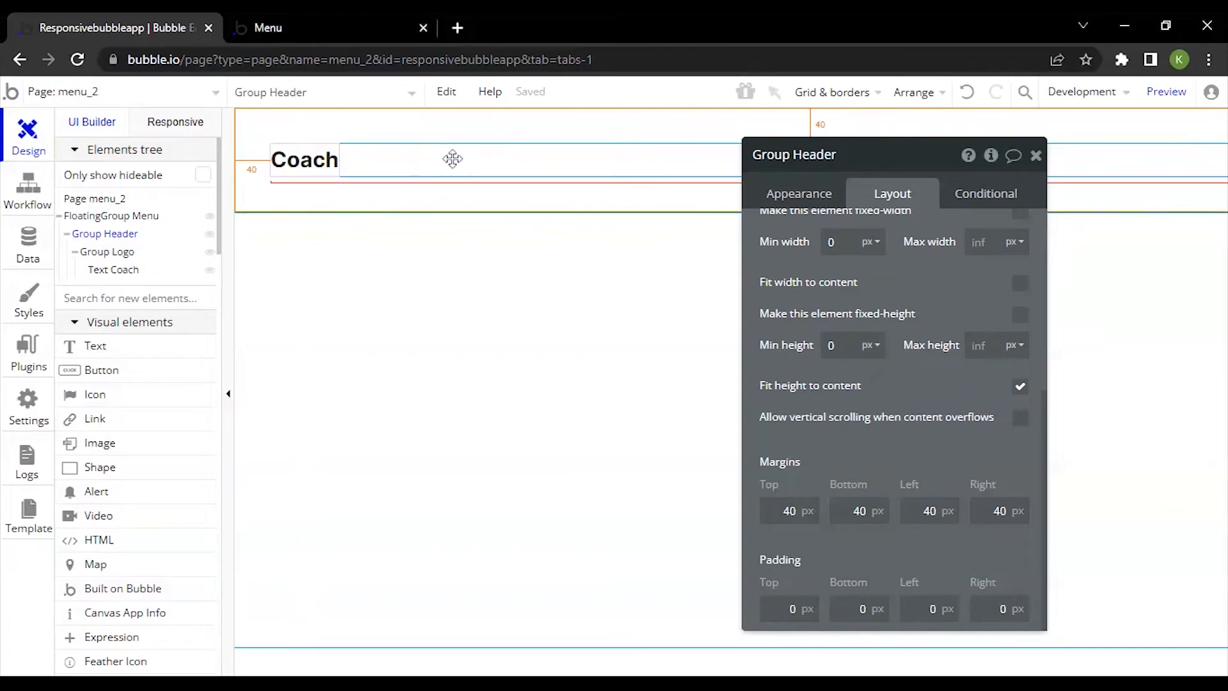
{"action": "left_click", "coordinate": [118, 253]}
{"action": "left_click", "coordinate": [117, 270]}
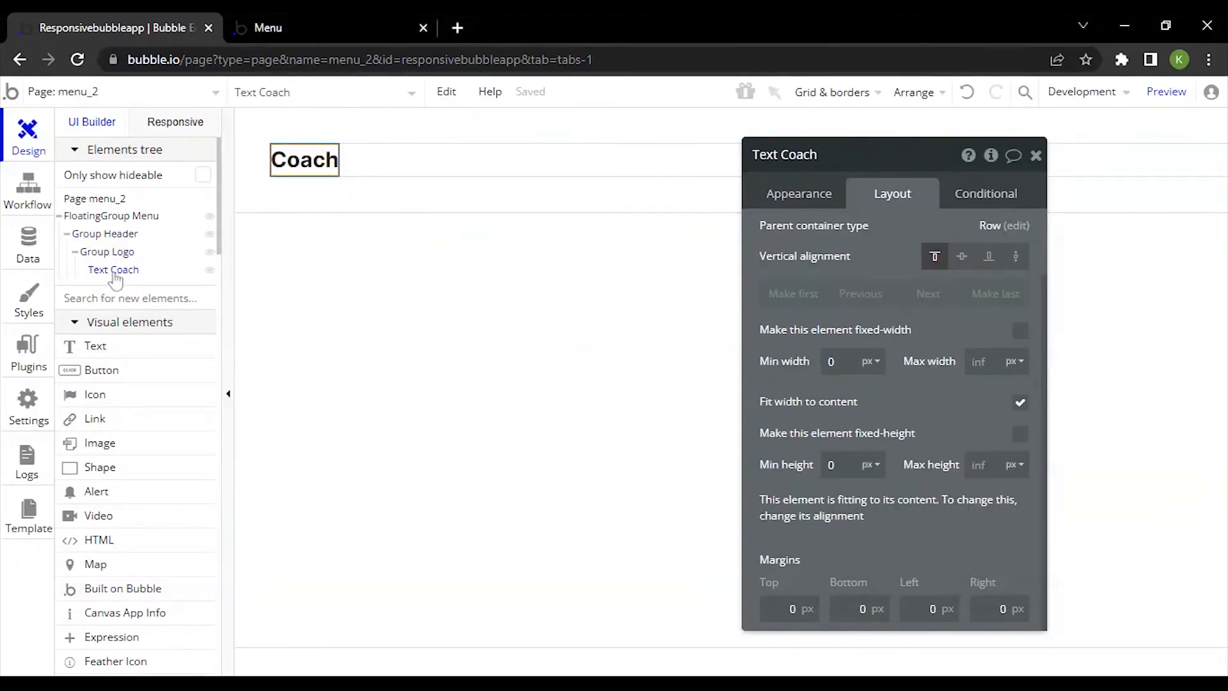
{"action": "left_click", "coordinate": [75, 253]}
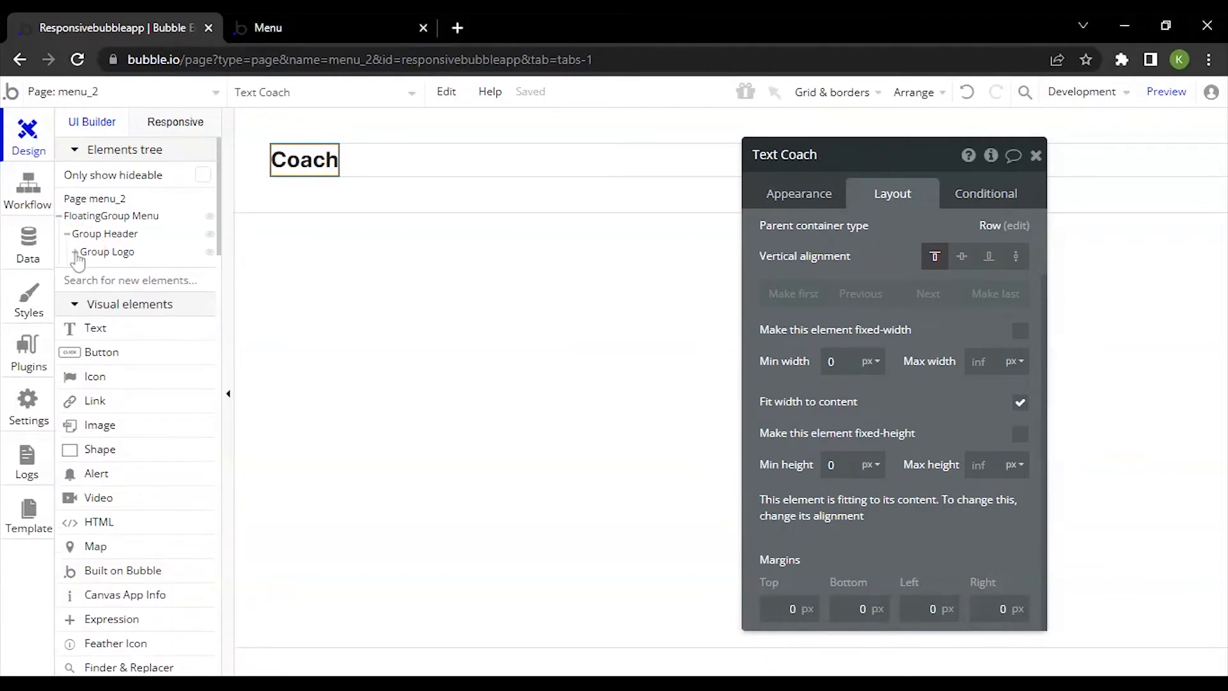
{"action": "scroll", "coordinate": [137, 403], "scroll_direction": "down", "scroll_amount": 8}
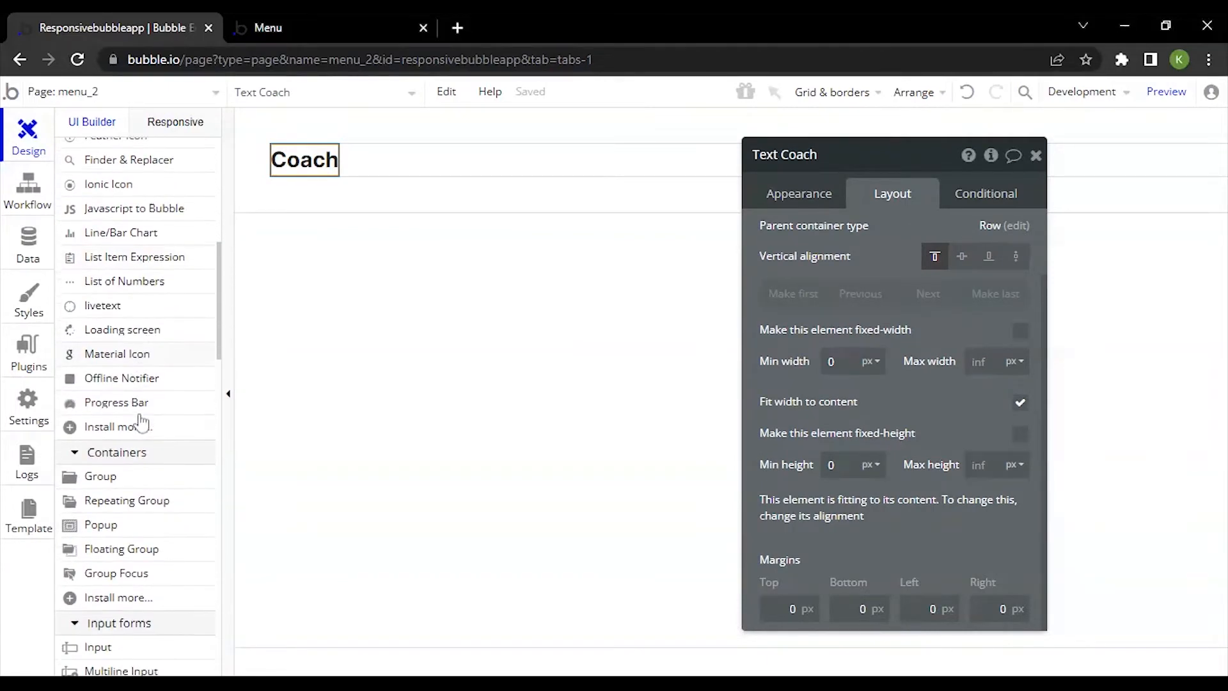
{"action": "scroll", "coordinate": [142, 422], "scroll_direction": "up", "scroll_amount": 7}
{"action": "scroll", "coordinate": [142, 422], "scroll_direction": "down", "scroll_amount": 3}
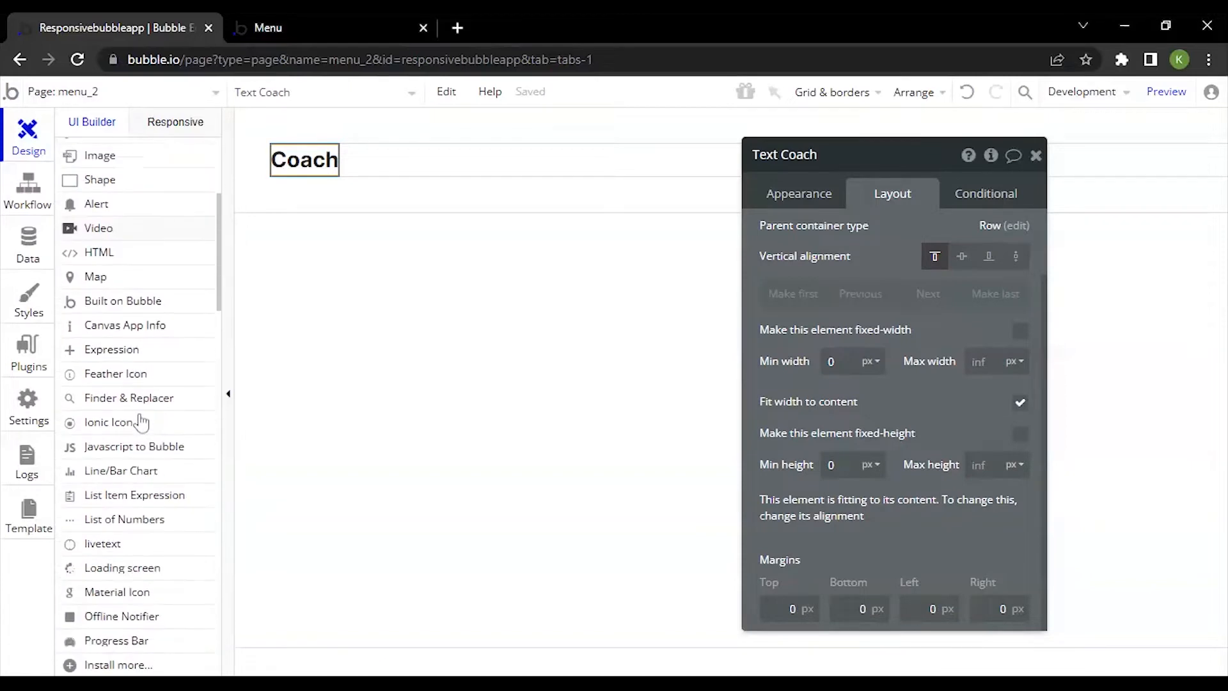
{"action": "scroll", "coordinate": [142, 372], "scroll_direction": "up", "scroll_amount": 4}
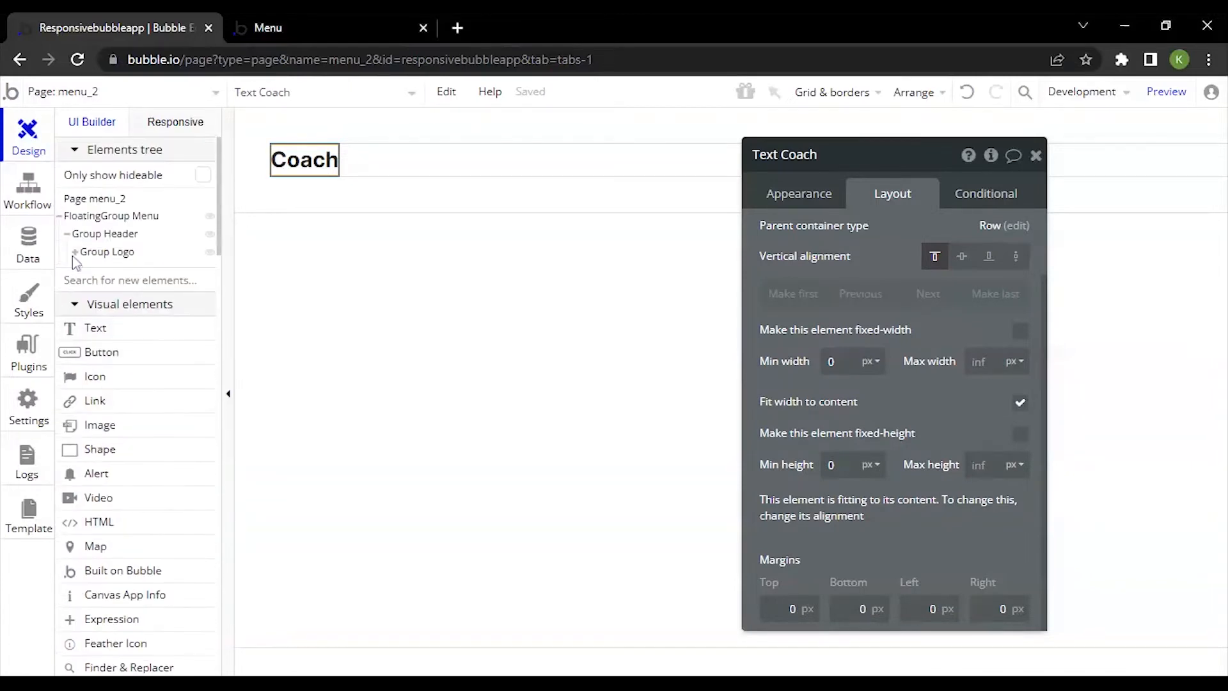
{"action": "left_click", "coordinate": [76, 253]}
Turn off fitting width to content for Group Logo and duplicate the group inside Group Header
{"action": "left_click", "coordinate": [115, 254]}
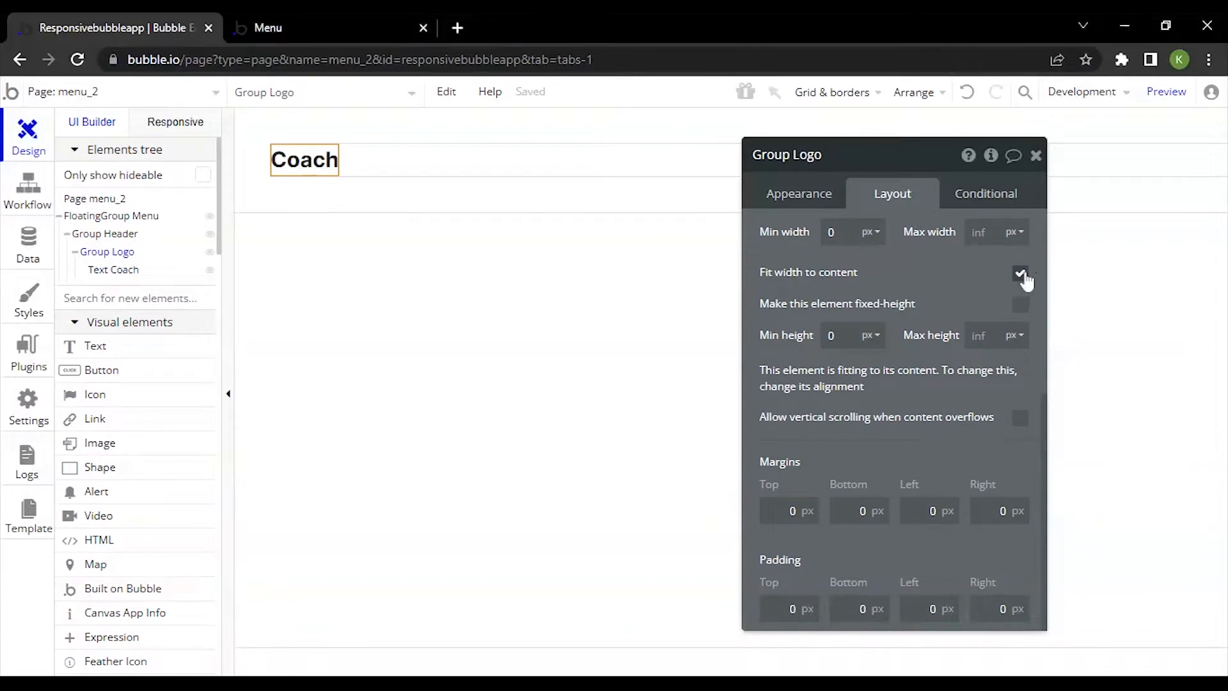
{"action": "left_click", "coordinate": [1021, 276]}
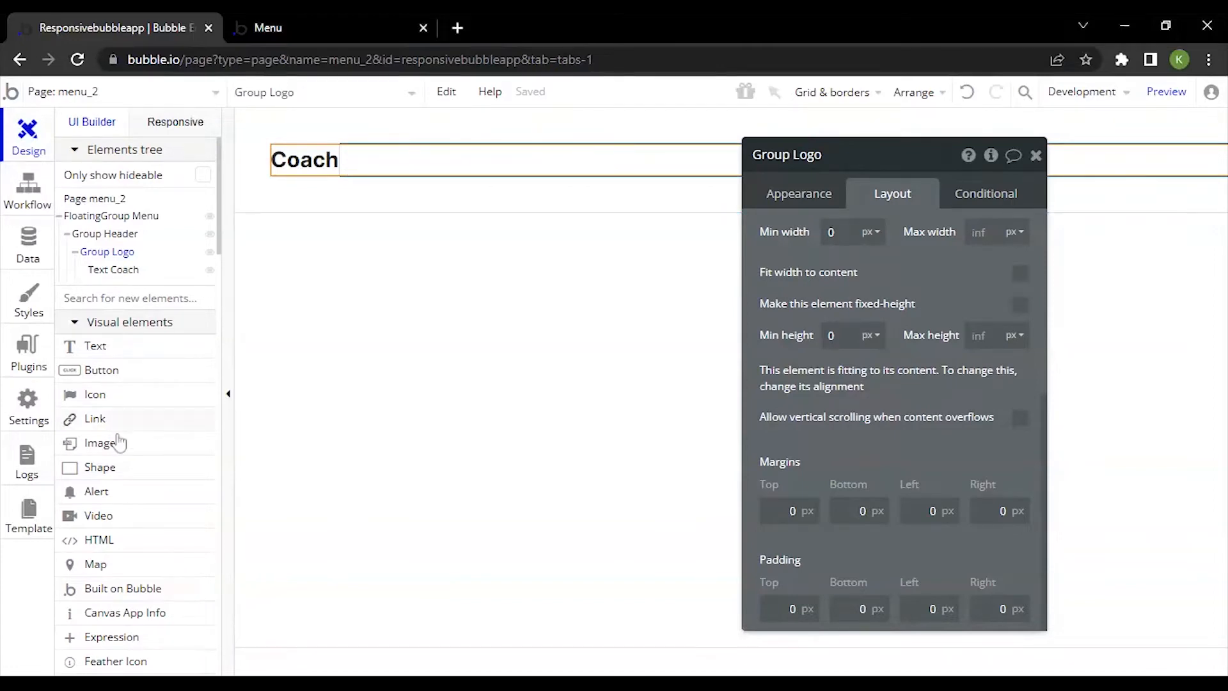
{"action": "scroll", "coordinate": [96, 448], "scroll_direction": "down", "scroll_amount": 7}
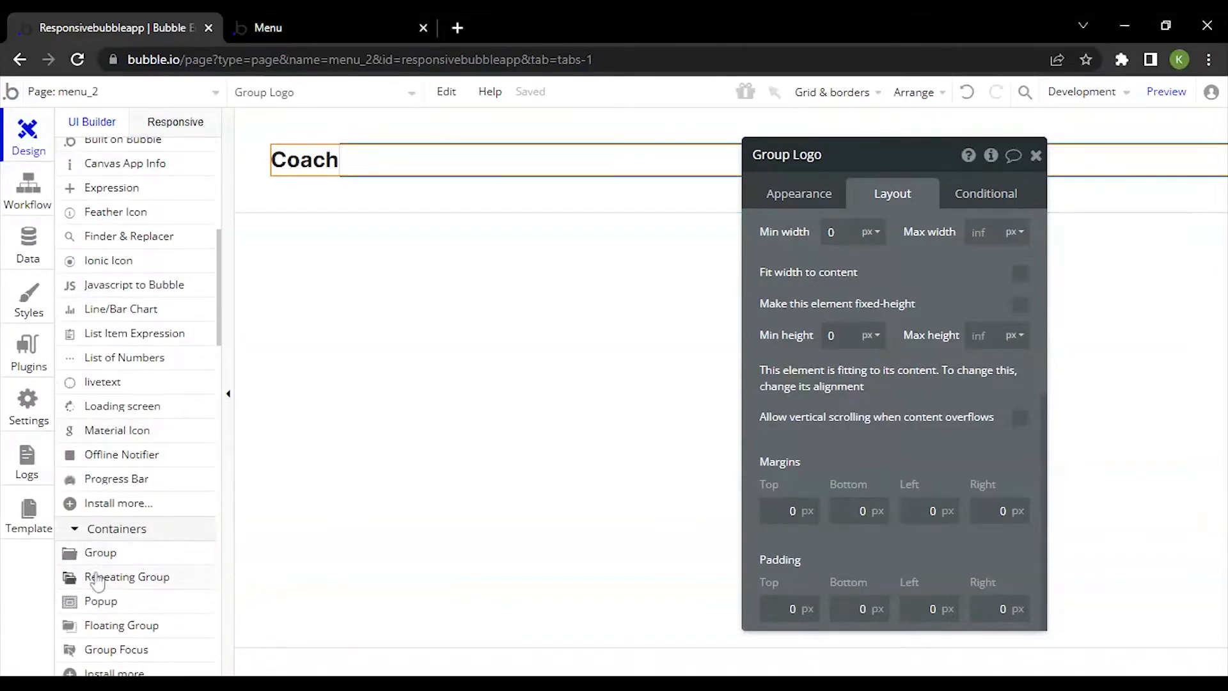
{"action": "scroll", "coordinate": [128, 252], "scroll_direction": "up", "scroll_amount": 10}
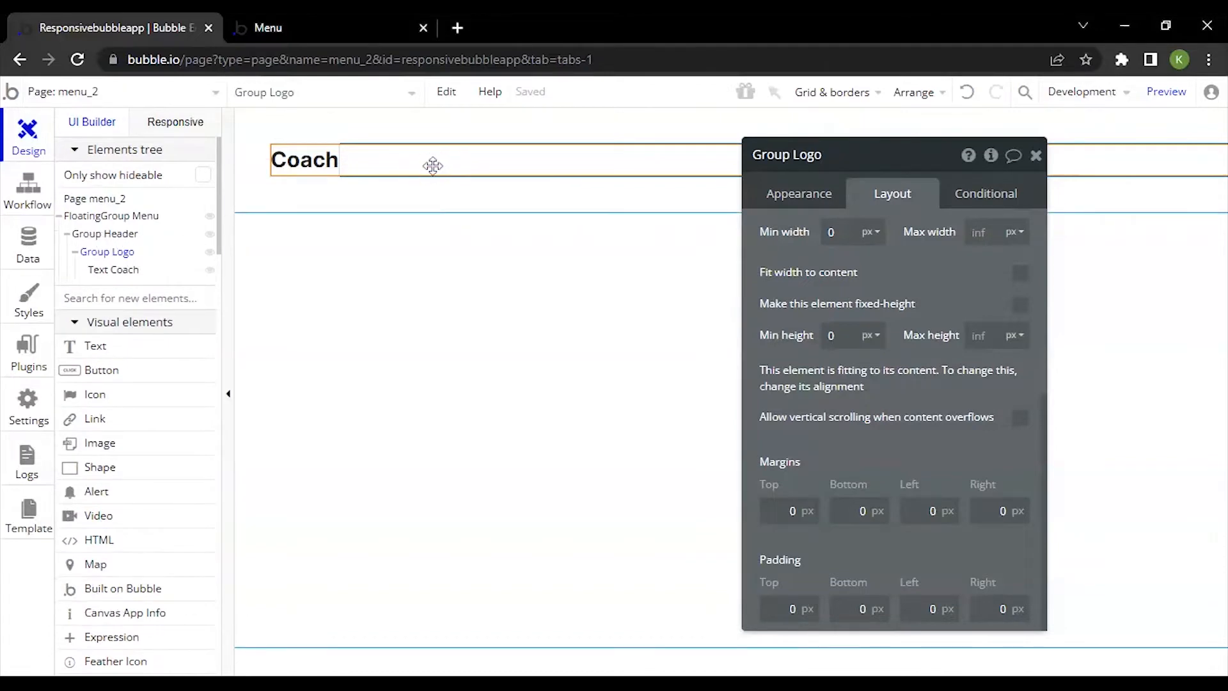
{"action": "key", "text": "ctrl+d"}
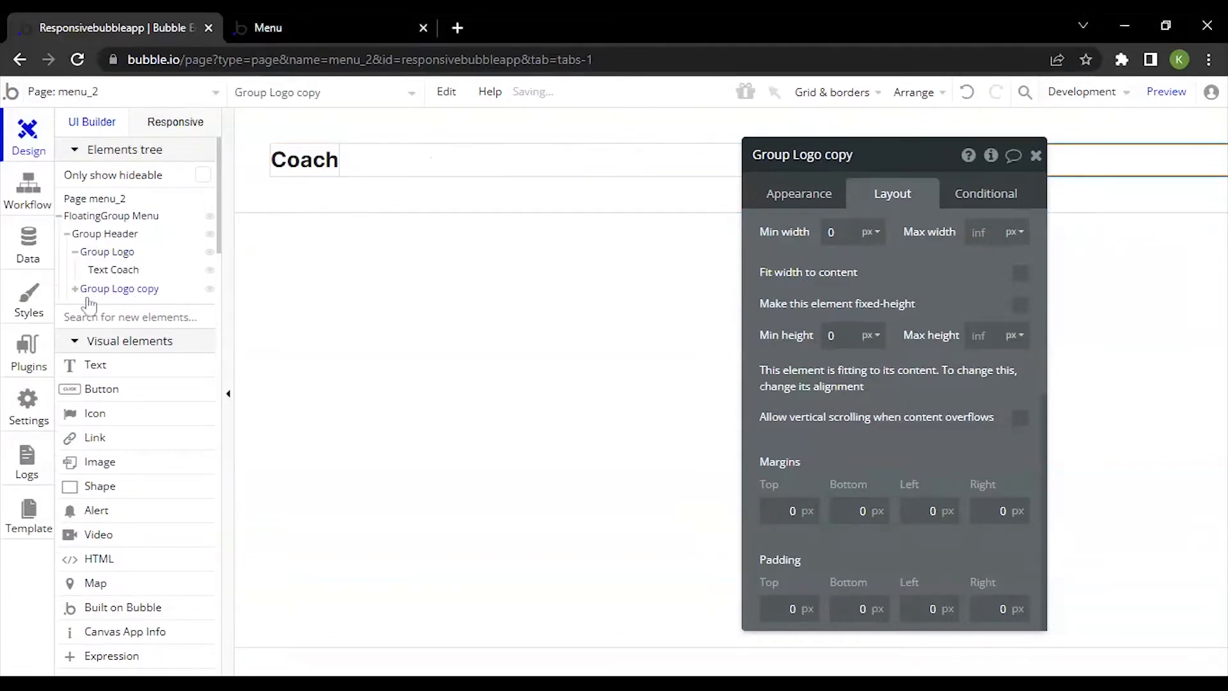
{"action": "left_click", "coordinate": [76, 288]}
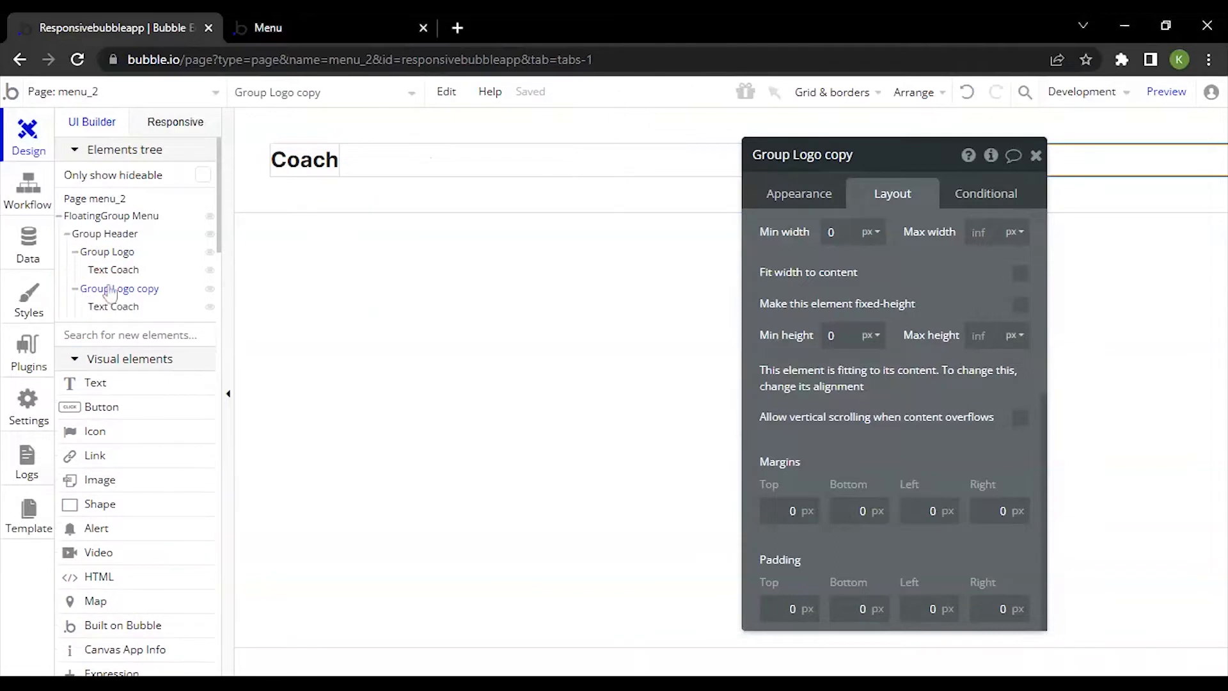
Make the original Group Logo fit its width to content and rename its copy to Group Menu
{"action": "left_click", "coordinate": [107, 252]}
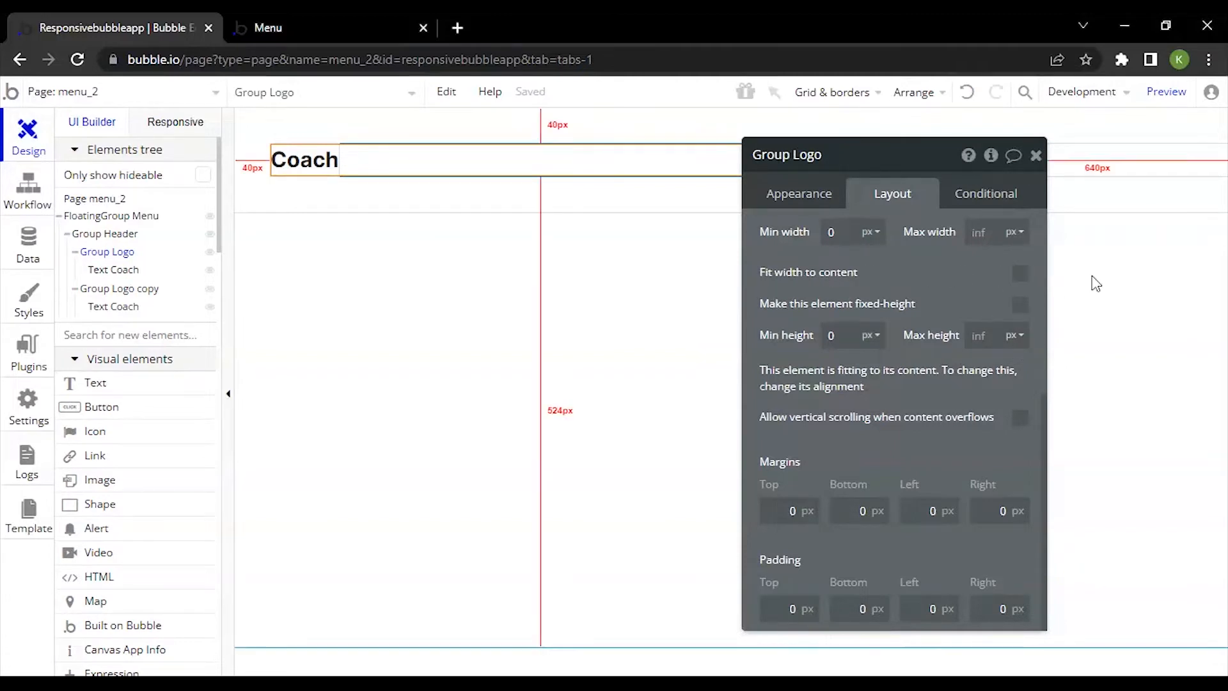
{"action": "left_click", "coordinate": [1021, 275]}
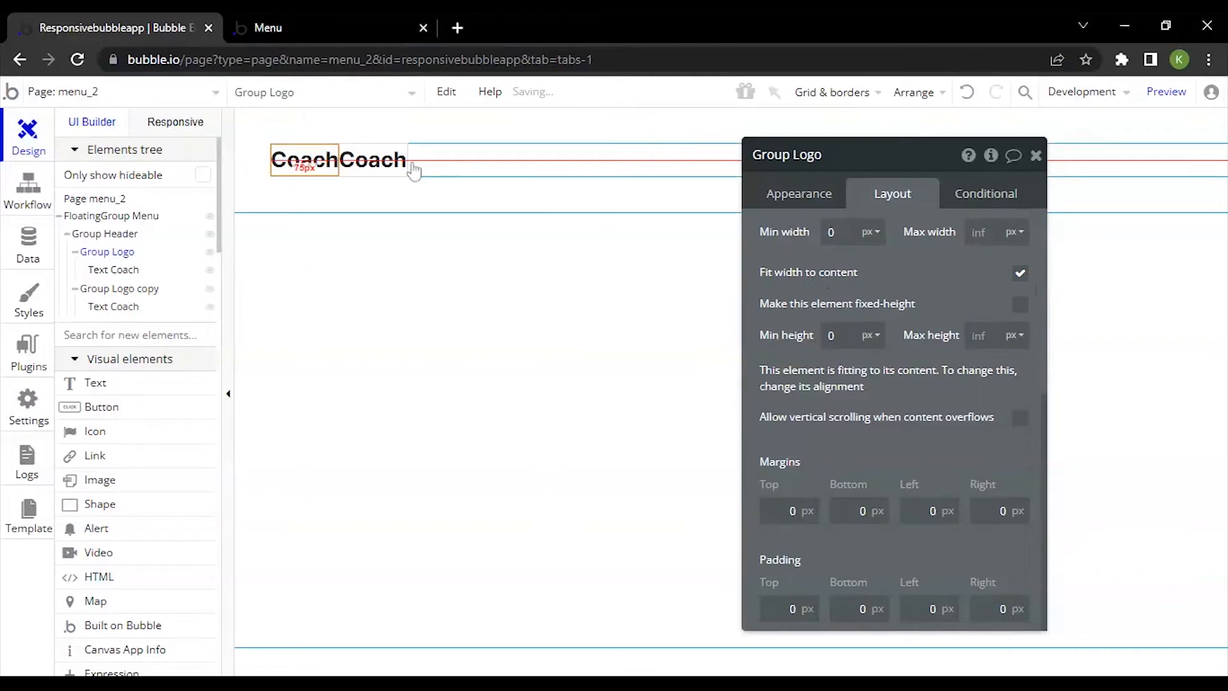
{"action": "left_click", "coordinate": [120, 290]}
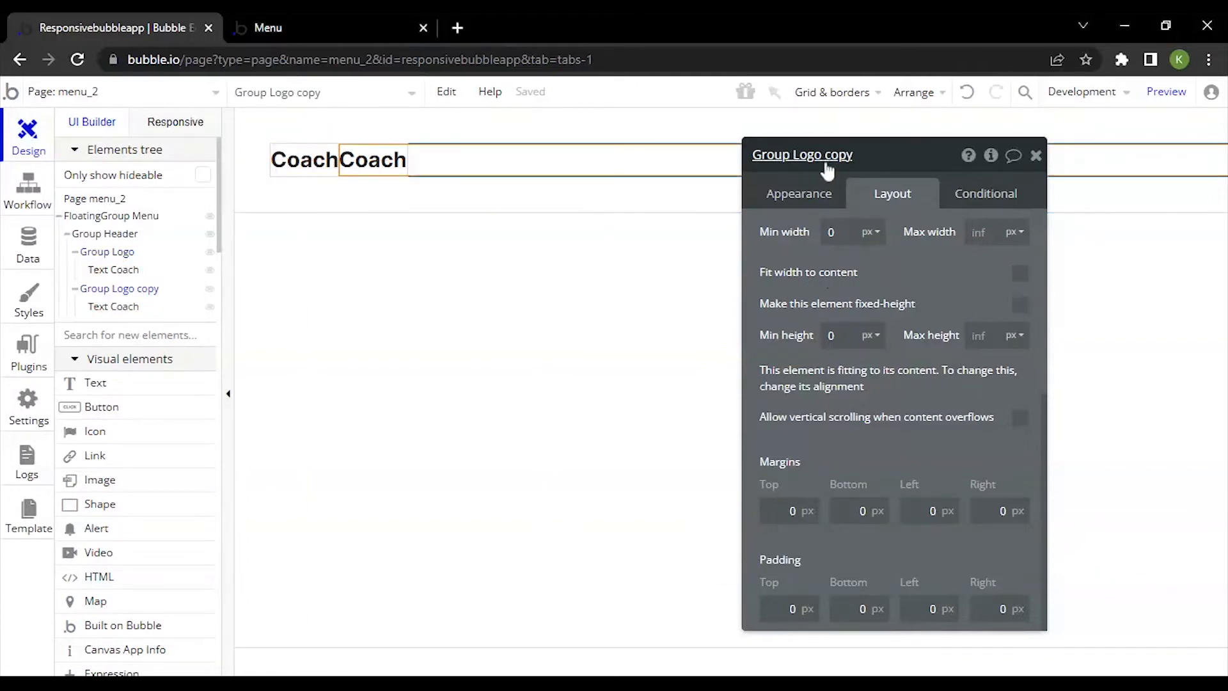
{"action": "mouse_move", "coordinate": [800, 155]}
{"action": "left_mouse_down"}
{"action": "mouse_move", "coordinate": [853, 155]}
{"action": "mouse_move", "coordinate": [795, 153]}
{"action": "left_mouse_up"}
{"action": "type", "text": "Menu"}
{"action": "left_click", "coordinate": [796, 190]}
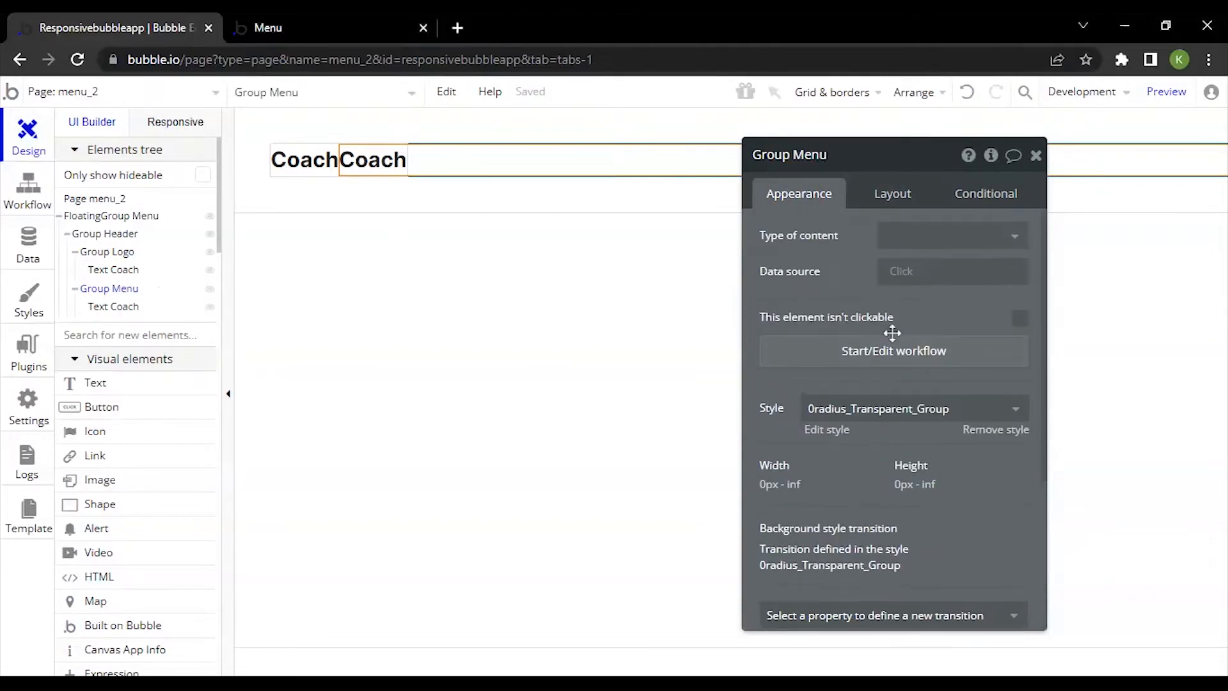
Set Group Menu's container alignment to space around, keeping its row layout
{"action": "left_click", "coordinate": [893, 208]}
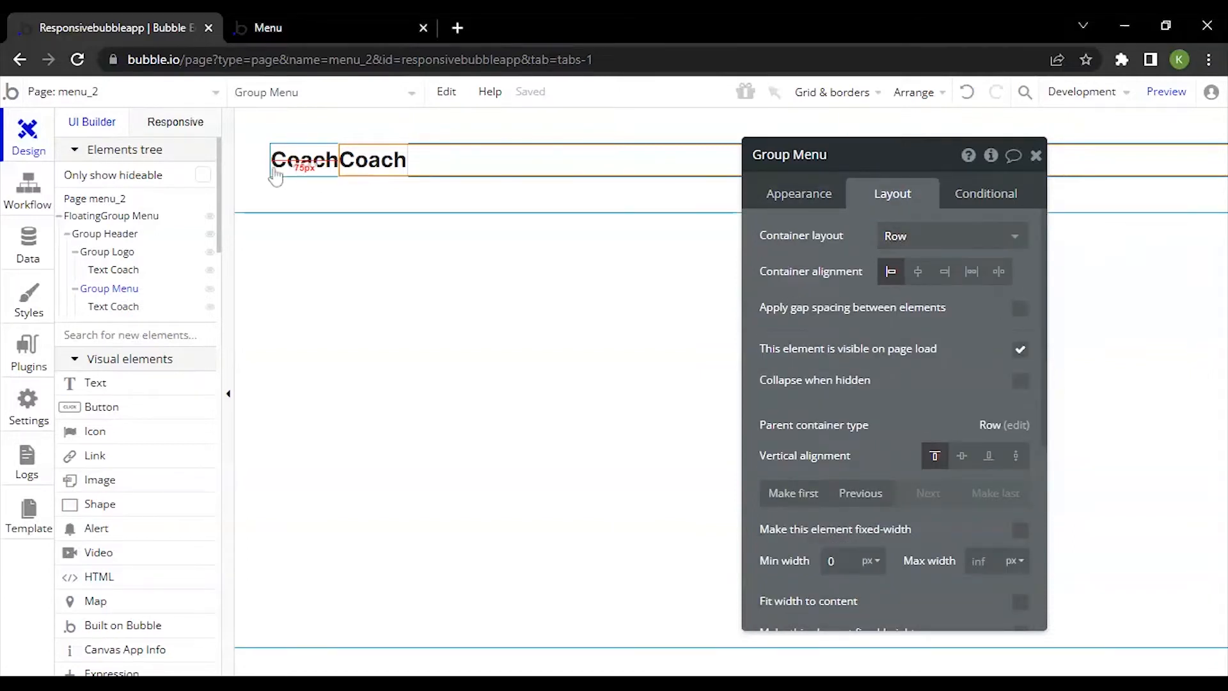
{"action": "left_click_drag", "start_coordinate": [284, 171], "coordinate": [295, 176]}
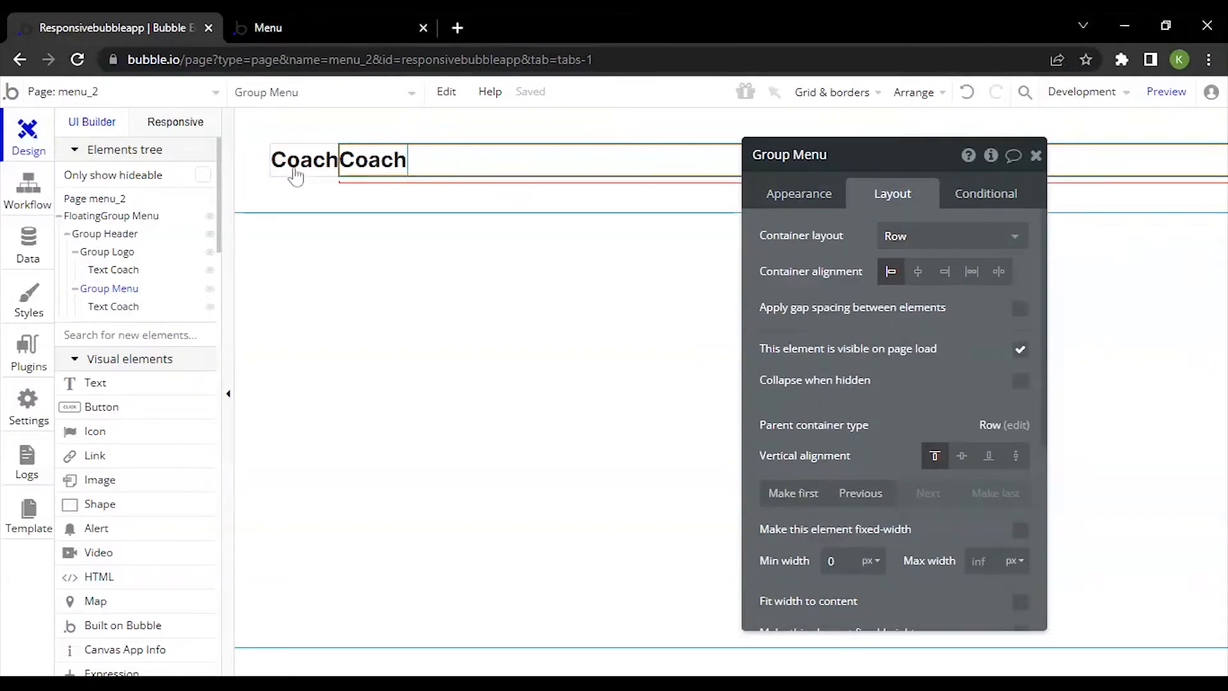
{"action": "left_click", "coordinate": [114, 253]}
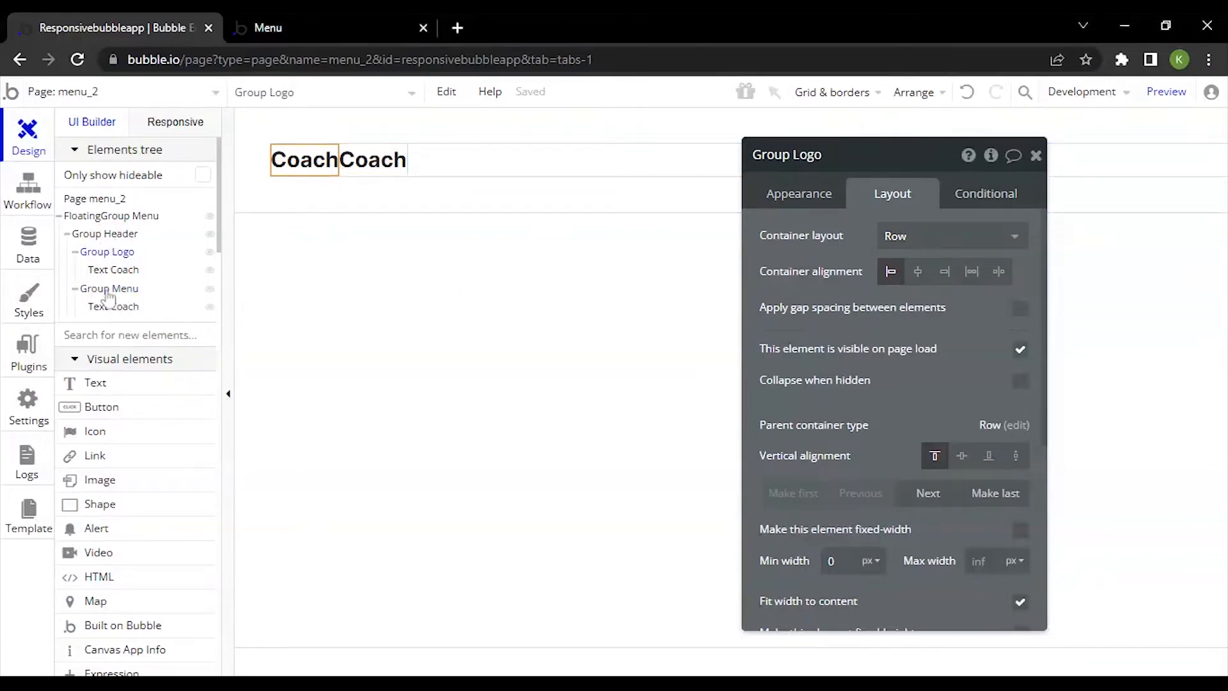
{"action": "left_click", "coordinate": [109, 291]}
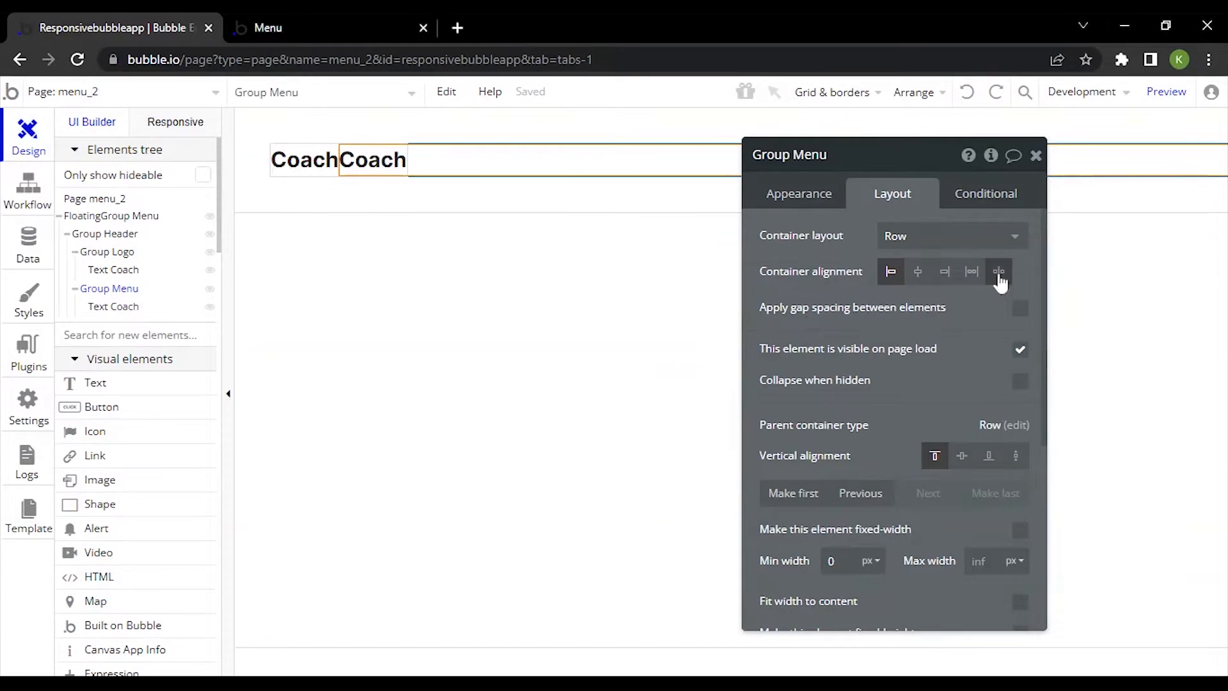
{"action": "left_click", "coordinate": [998, 272]}
Check the link layout on the finished Menu page preview and set Group Menu's maximum width to 320 px
{"action": "left_click", "coordinate": [385, 15]}
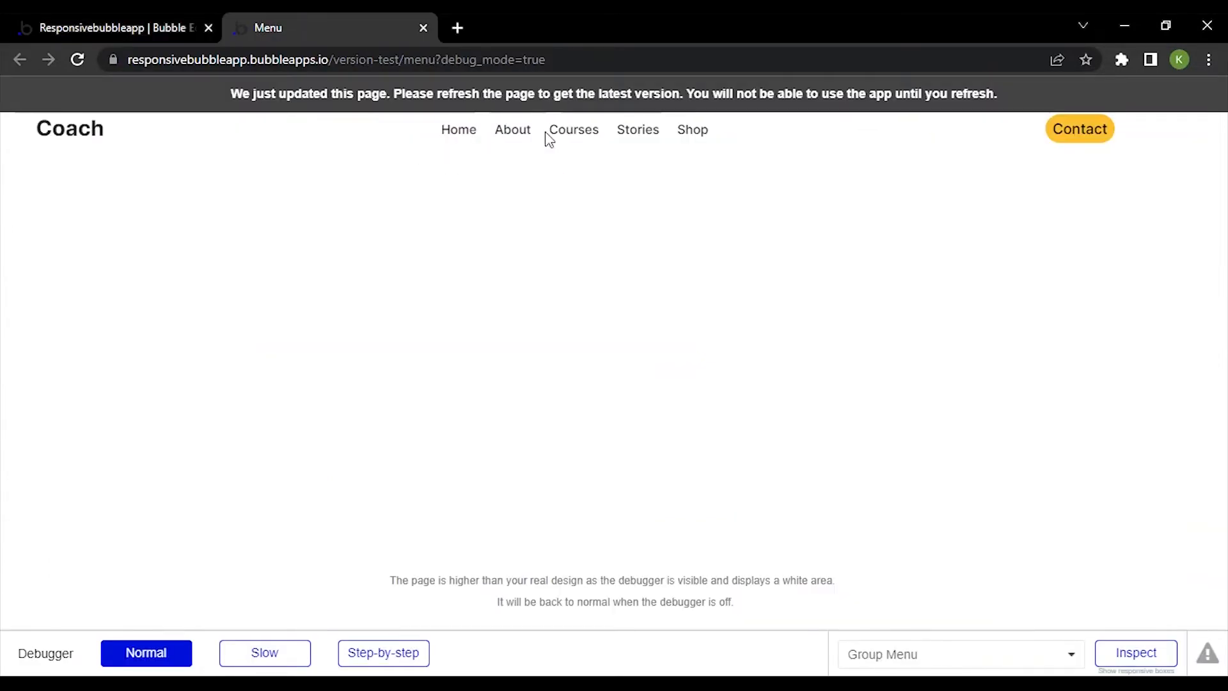
{"action": "left_click", "coordinate": [136, 14]}
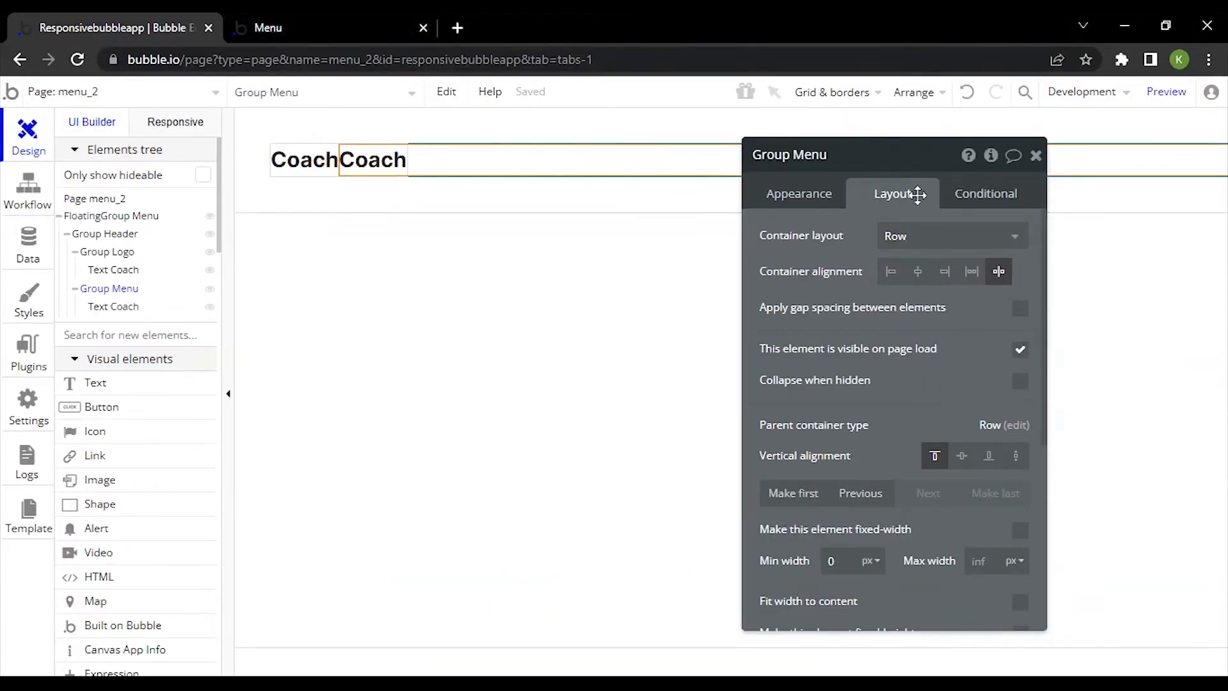
{"action": "scroll", "coordinate": [982, 338], "scroll_direction": "down", "scroll_amount": 2}
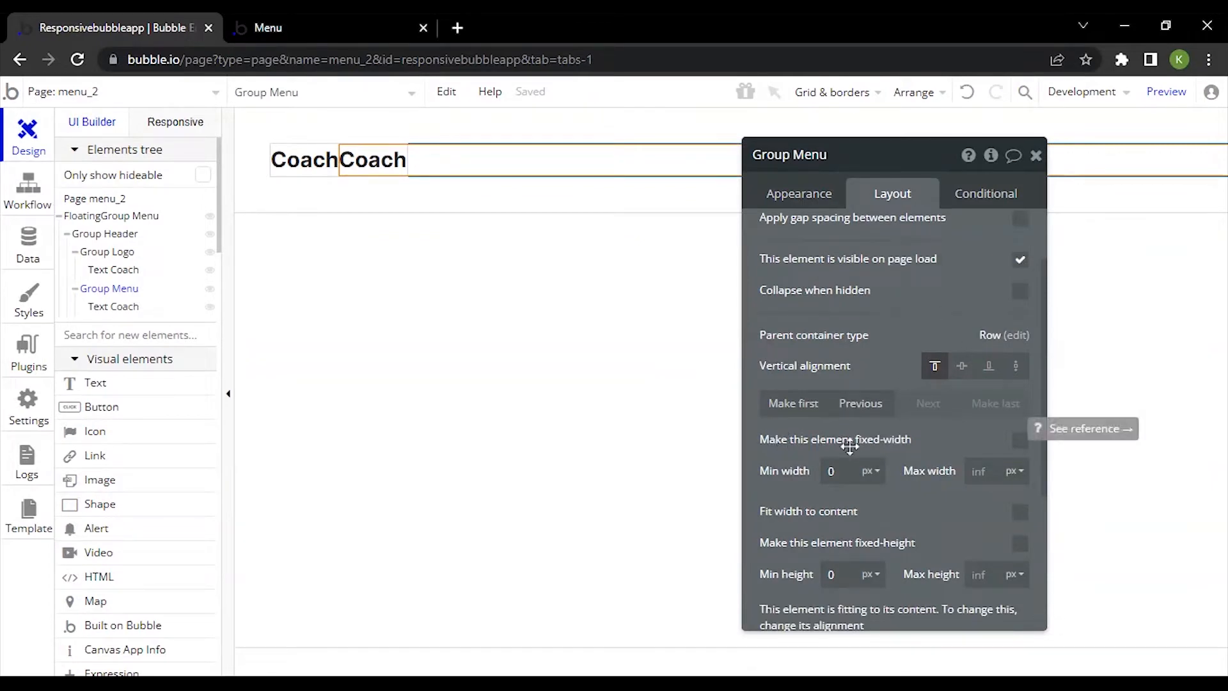
{"action": "left_click", "coordinate": [984, 471]}
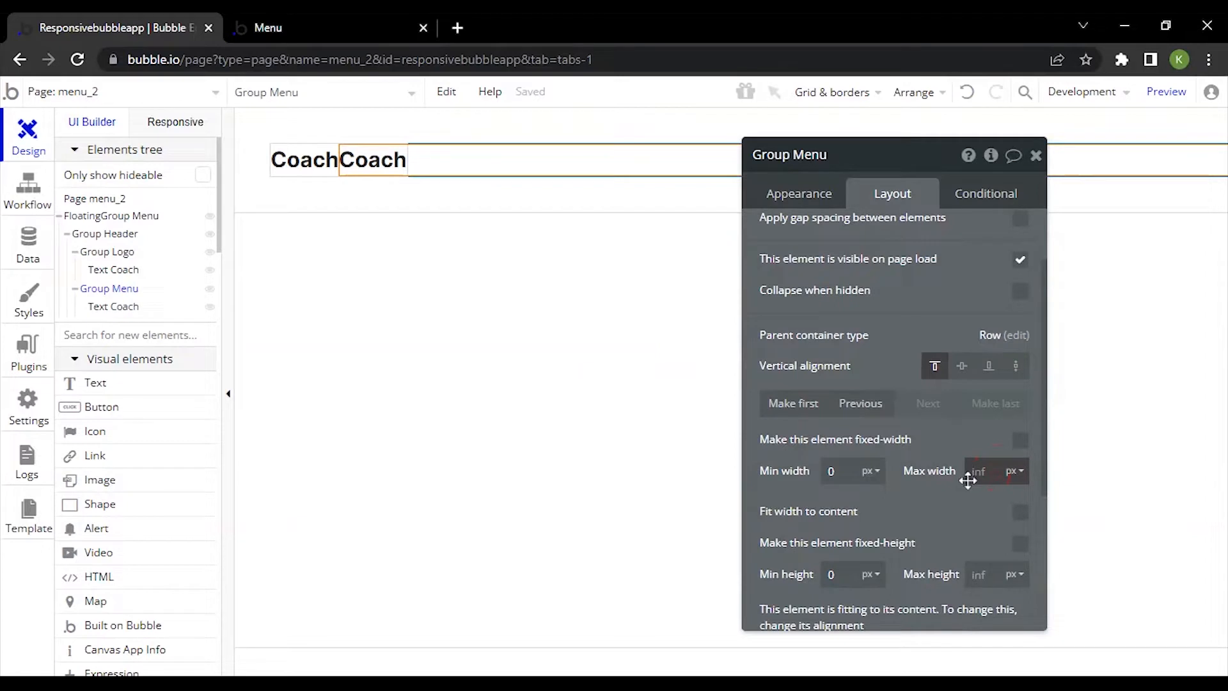
{"action": "type", "text": "320"}
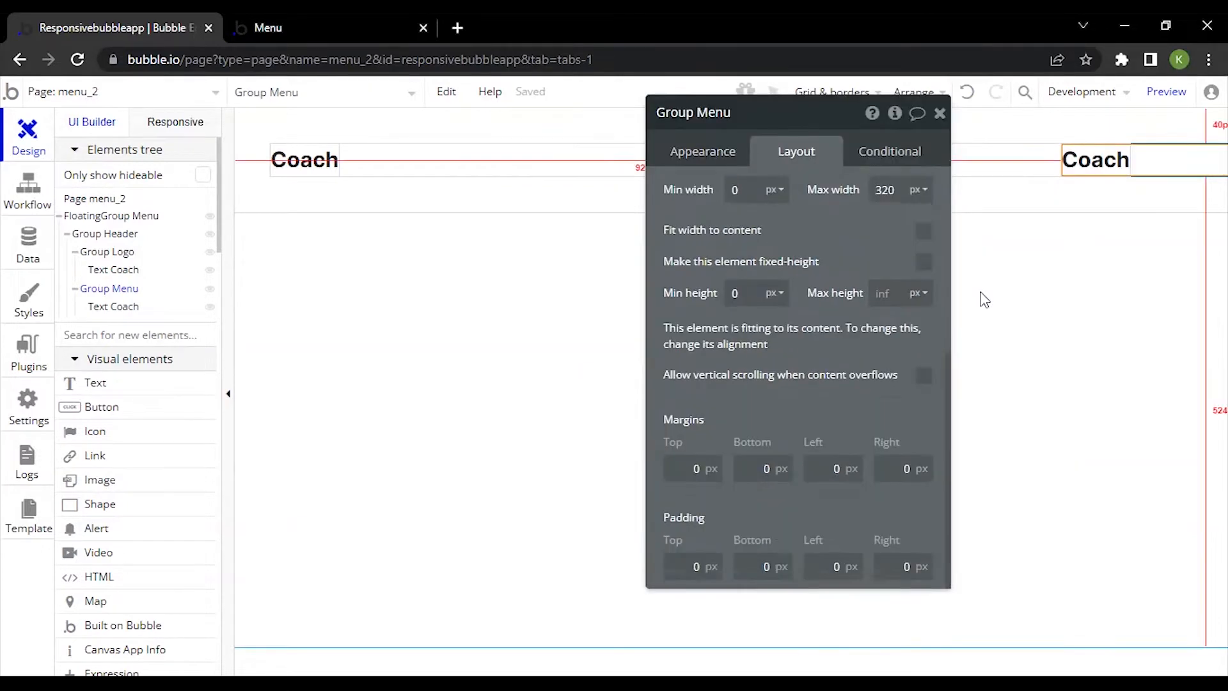
{"action": "scroll", "coordinate": [904, 220], "scroll_direction": "up", "scroll_amount": 2}
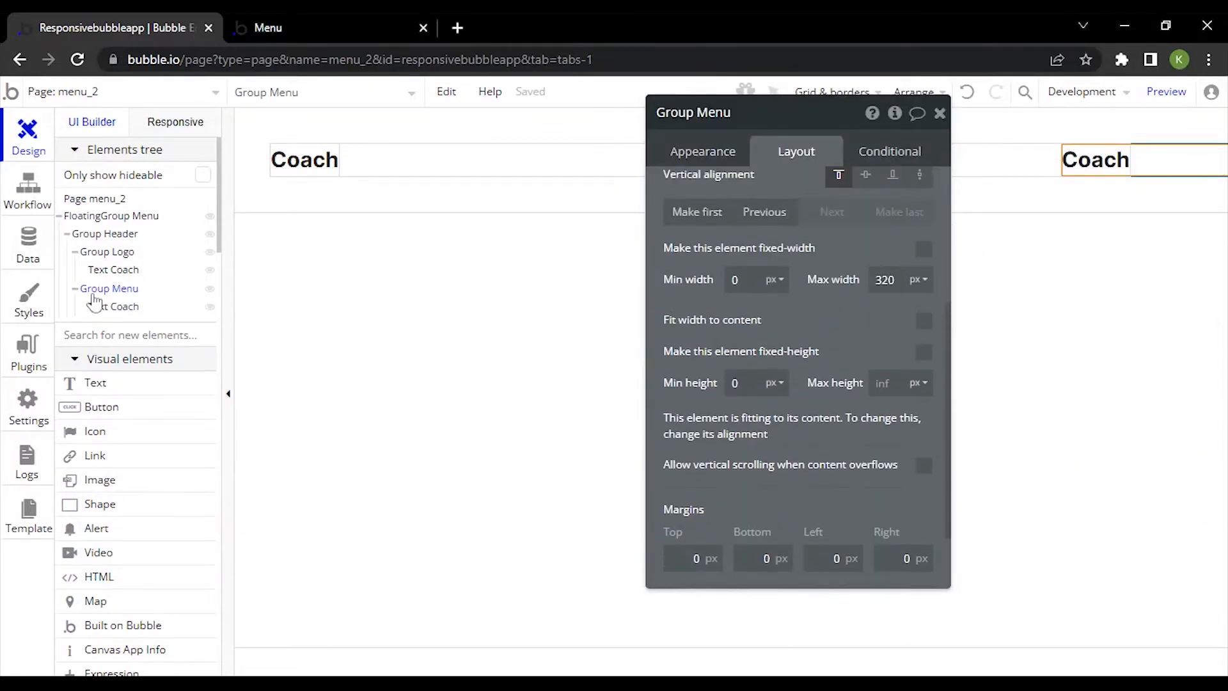
Change the text inside Group Menu to "Home"
{"action": "mouse_move", "coordinate": [87, 298]}
{"action": "left_click", "coordinate": [112, 309]}
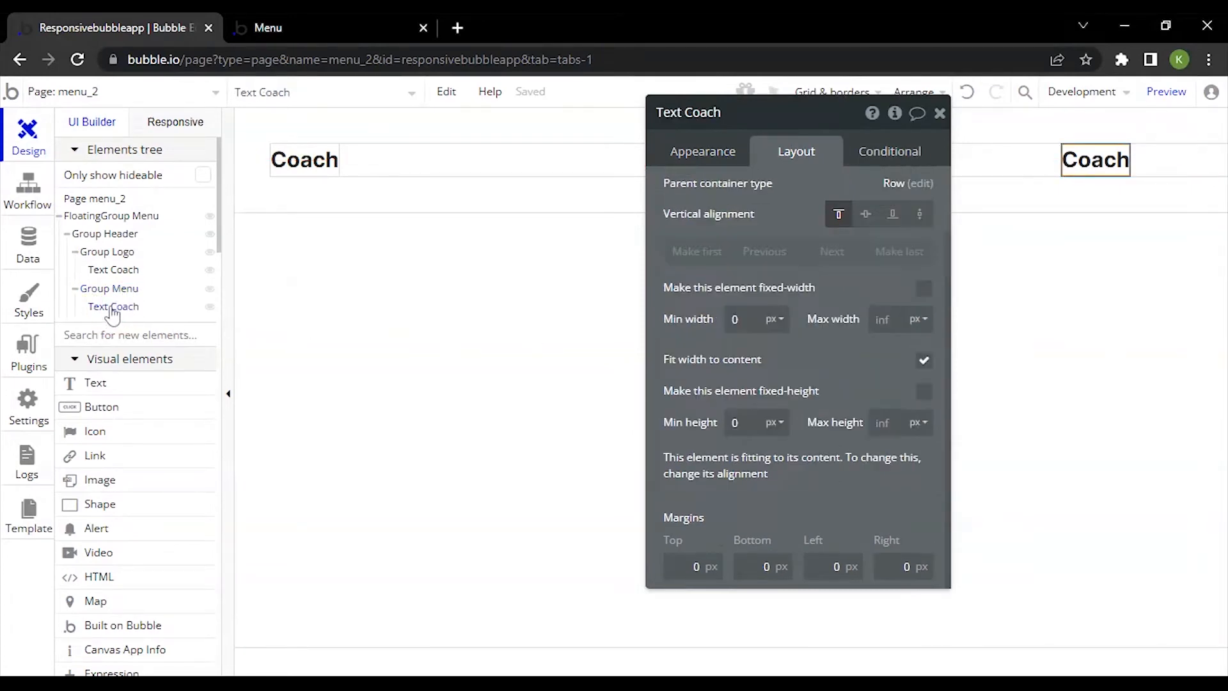
{"action": "left_click", "coordinate": [715, 154]}
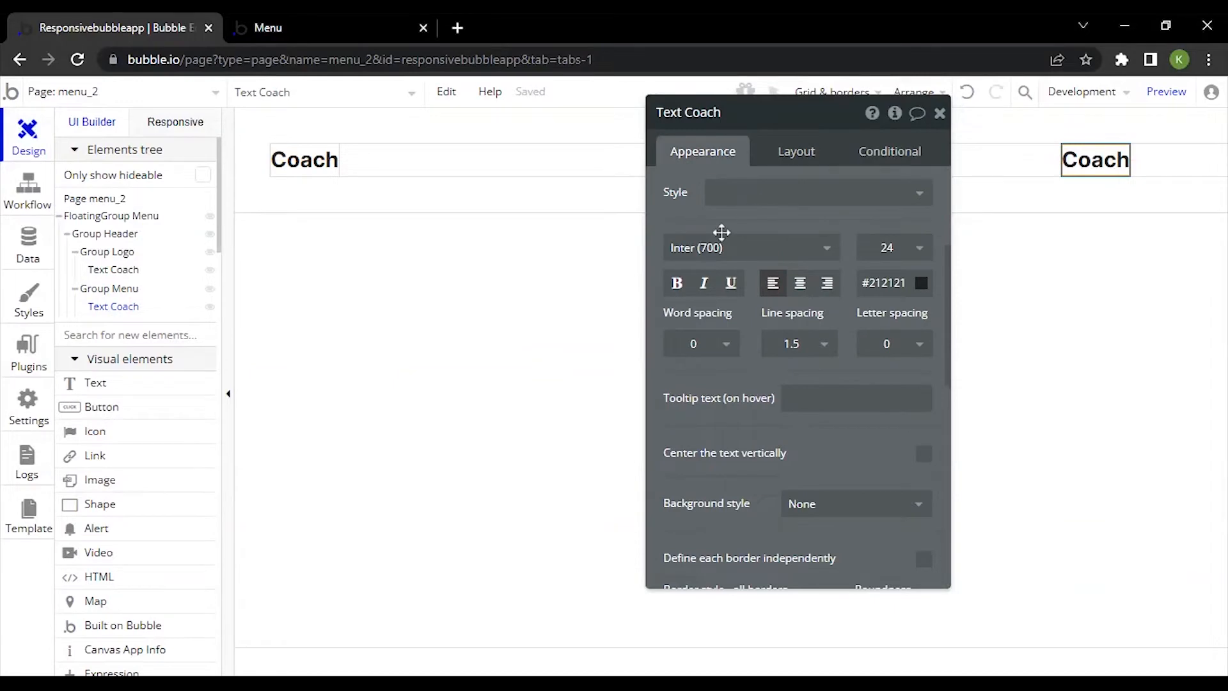
{"action": "scroll", "coordinate": [721, 233], "scroll_direction": "up", "scroll_amount": 4}
{"action": "double_click", "coordinate": [732, 223]}
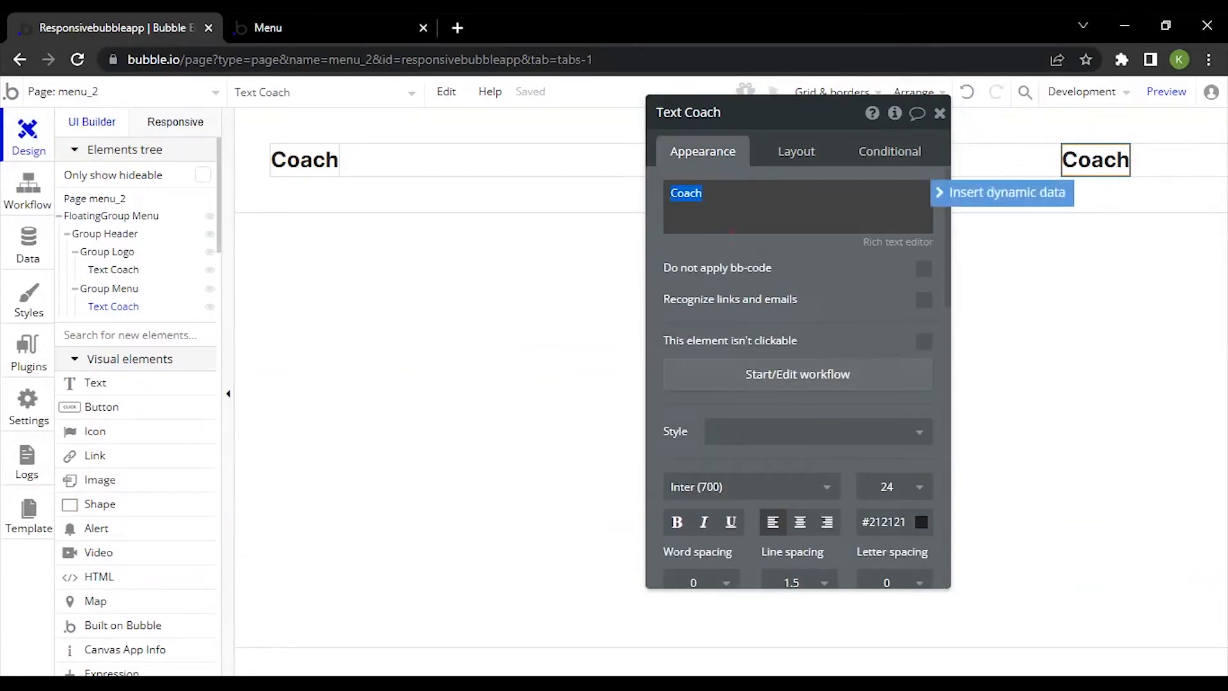
{"action": "type", "text": "Home"}
{"action": "left_click", "coordinate": [775, 279]}
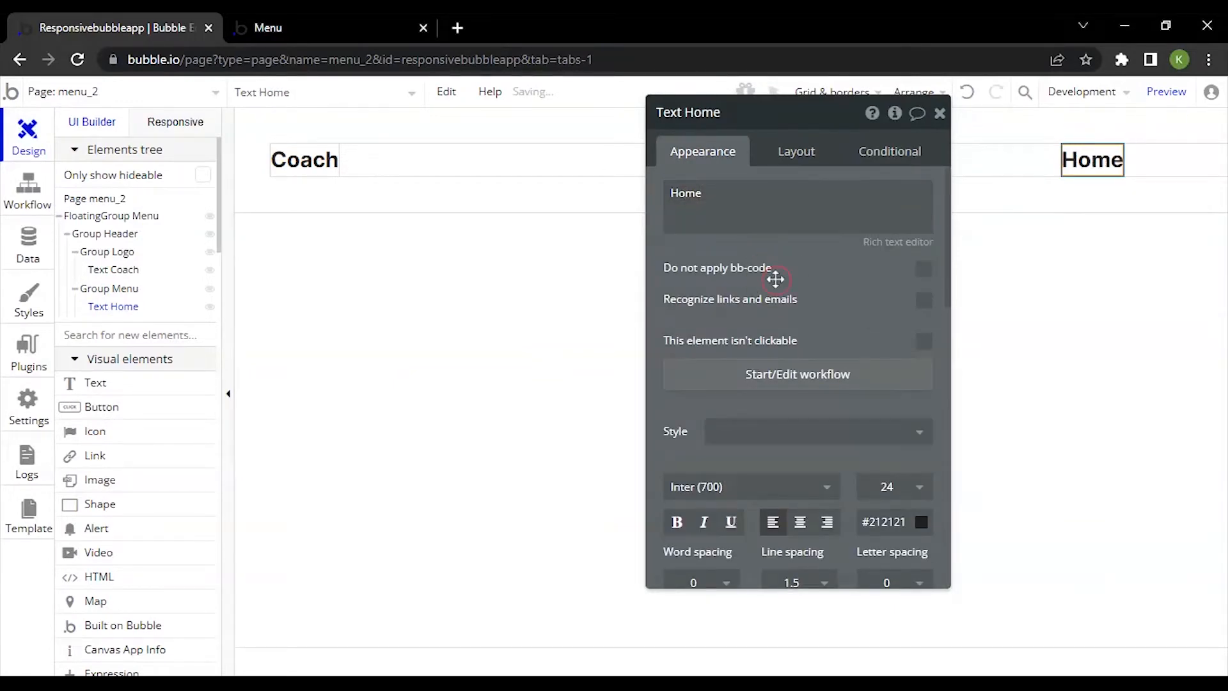
Set the Home text's font to Inter (500) and its size to 14
{"action": "scroll", "coordinate": [787, 279], "scroll_direction": "down", "scroll_amount": 4}
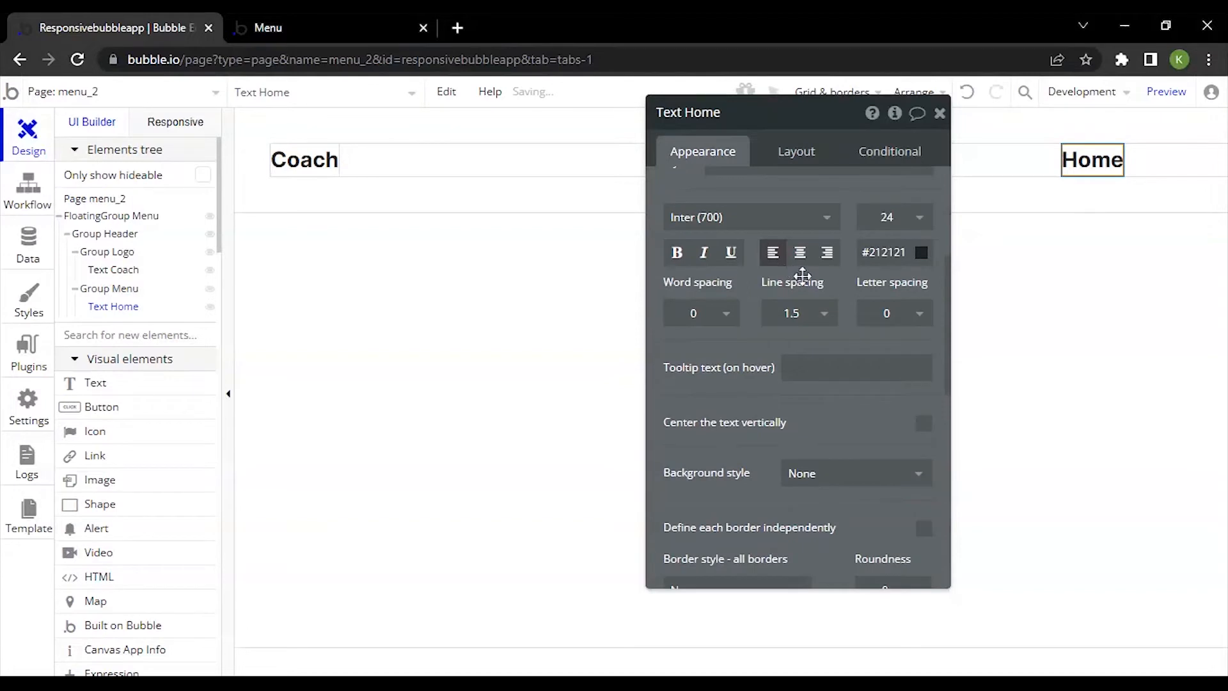
{"action": "left_click", "coordinate": [737, 222]}
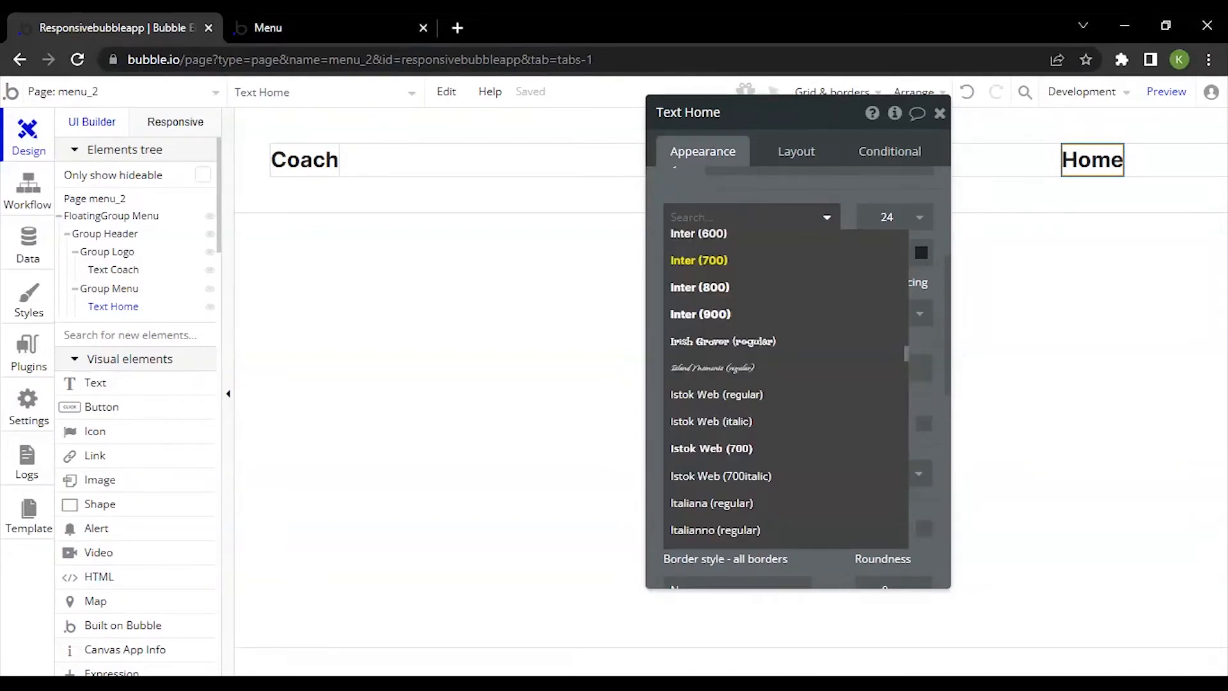
{"action": "scroll", "coordinate": [701, 400], "scroll_direction": "up", "scroll_amount": 3}
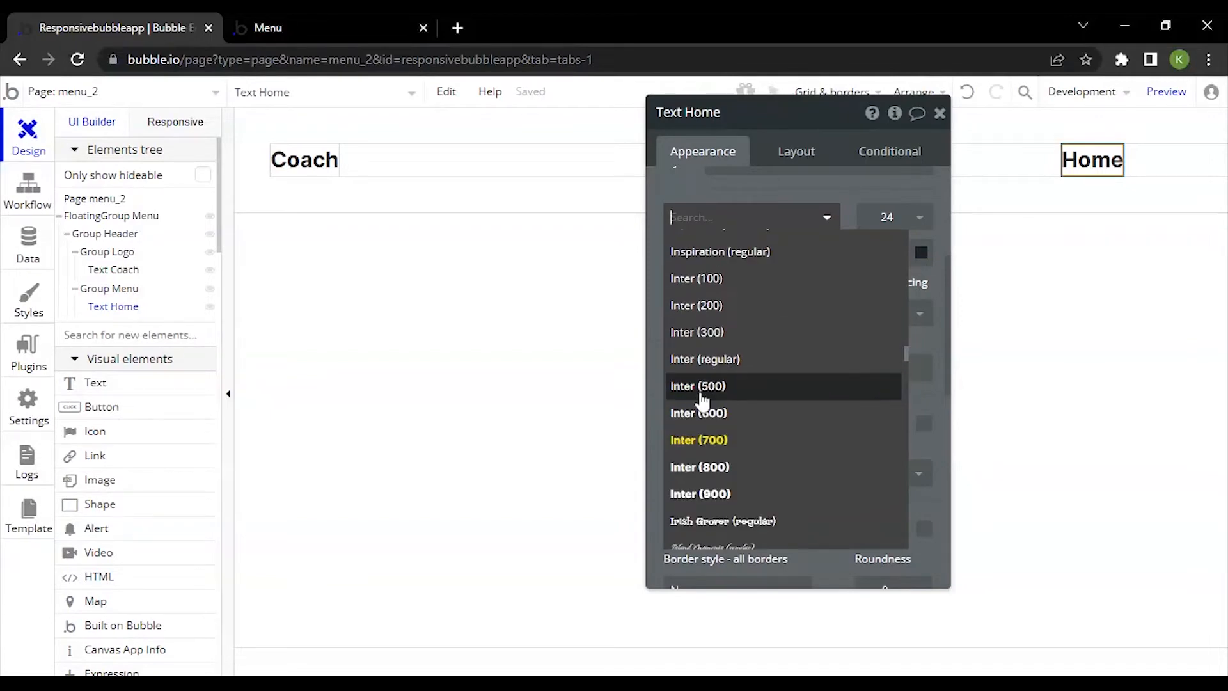
{"action": "left_click", "coordinate": [702, 392]}
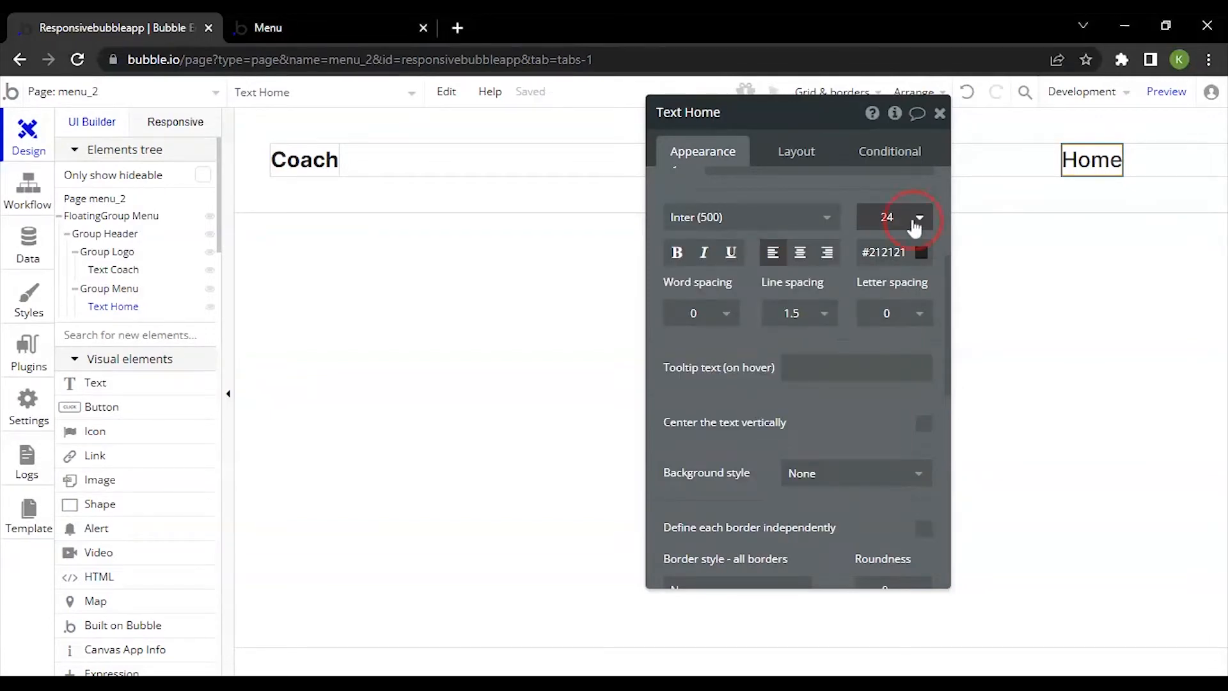
{"action": "left_click", "coordinate": [914, 224]}
{"action": "left_click", "coordinate": [906, 428]}
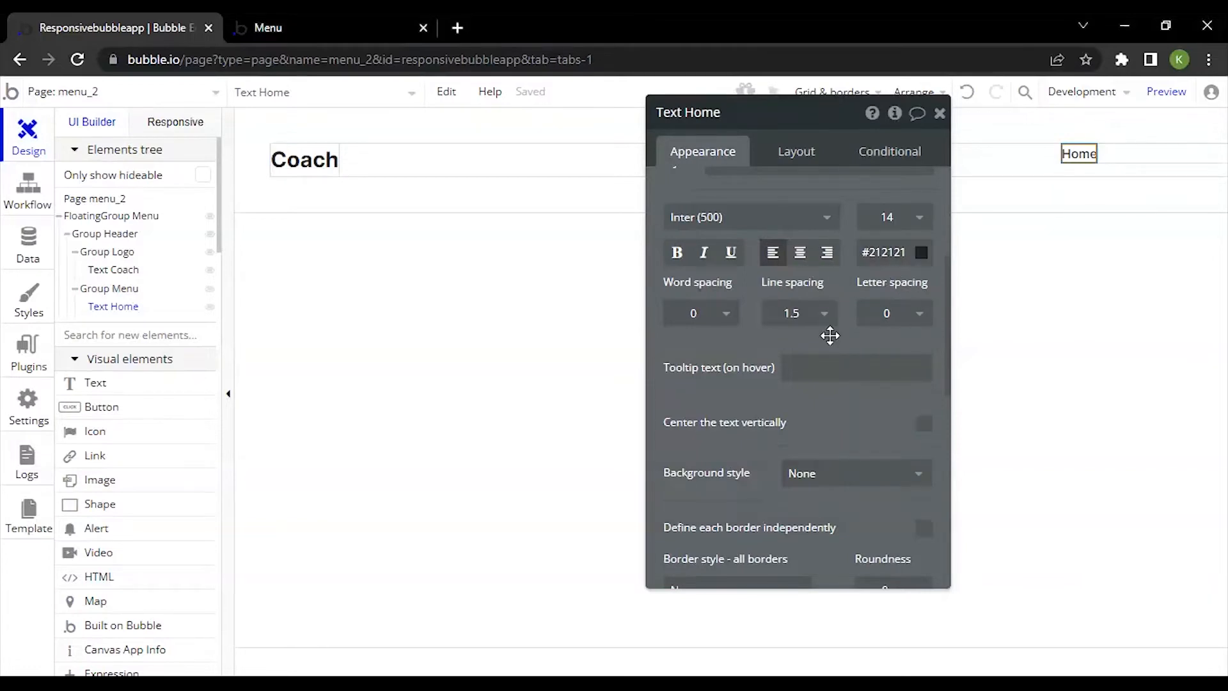
Set Group Menu's vertical alignment to centered within the header row
{"action": "left_click", "coordinate": [1110, 156]}
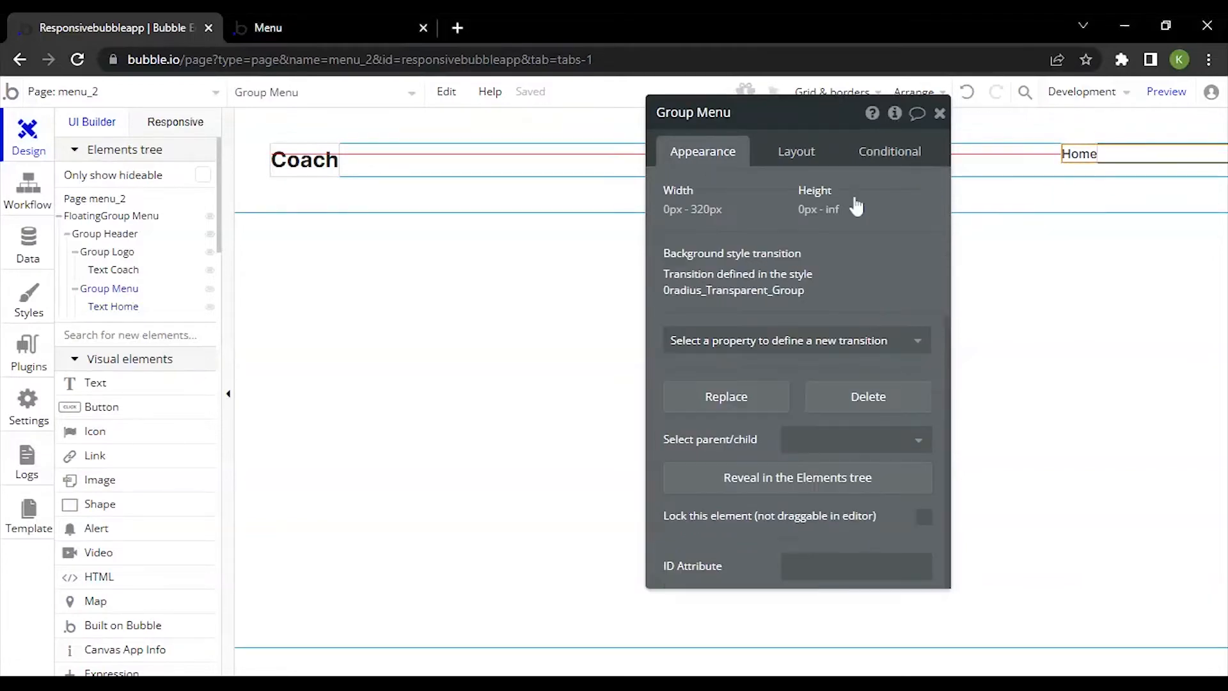
{"action": "scroll", "coordinate": [811, 269], "scroll_direction": "up", "scroll_amount": 3}
{"action": "left_click", "coordinate": [796, 151]}
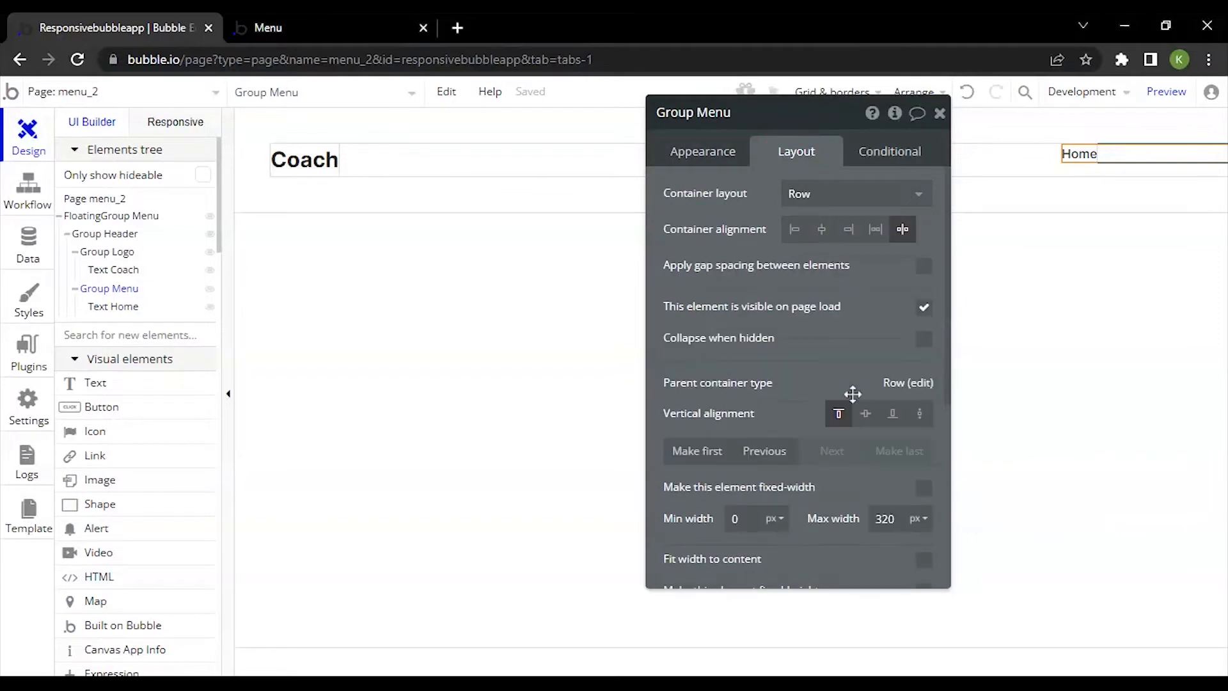
{"action": "left_click", "coordinate": [865, 414]}
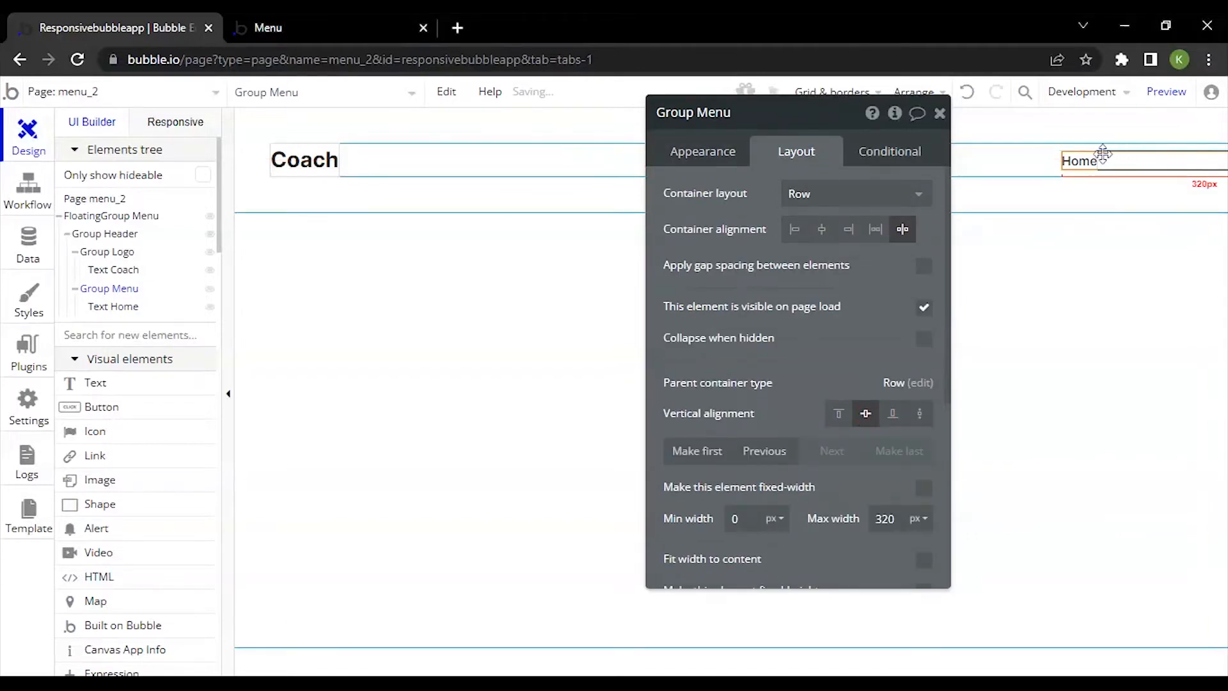
Set the Home text's left and right margins to 10 px each
{"action": "left_click", "coordinate": [1083, 161]}
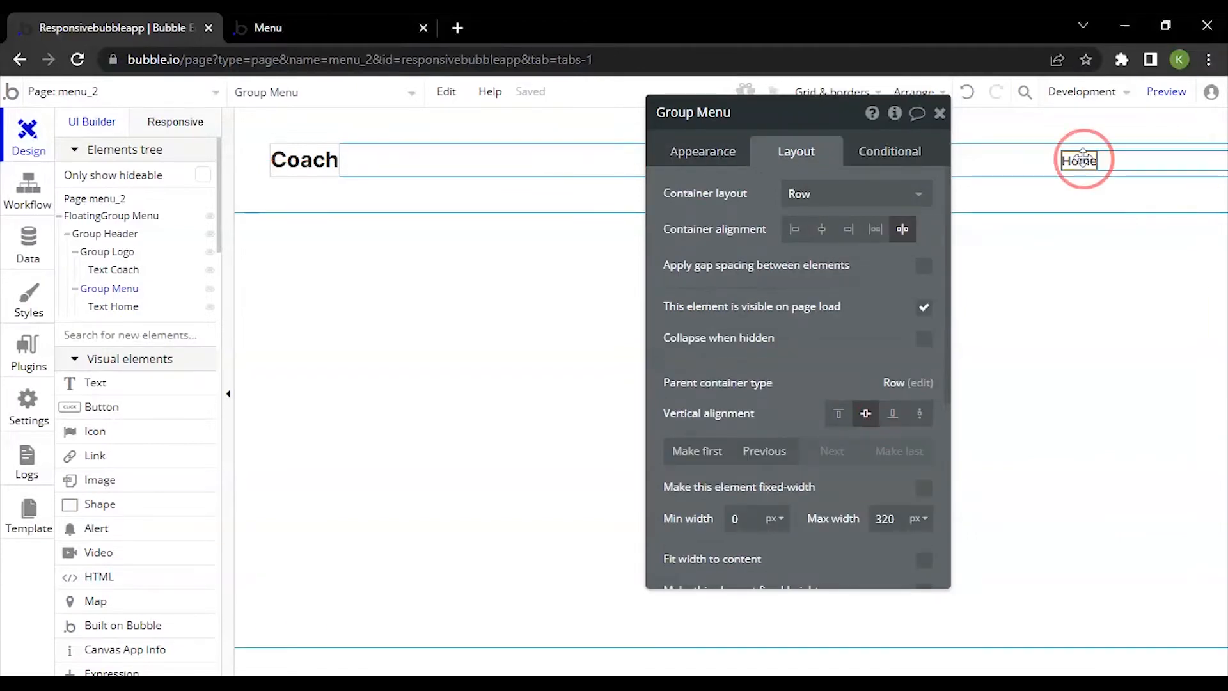
{"action": "left_click", "coordinate": [715, 158]}
{"action": "scroll", "coordinate": [799, 236], "scroll_direction": "down", "scroll_amount": 5}
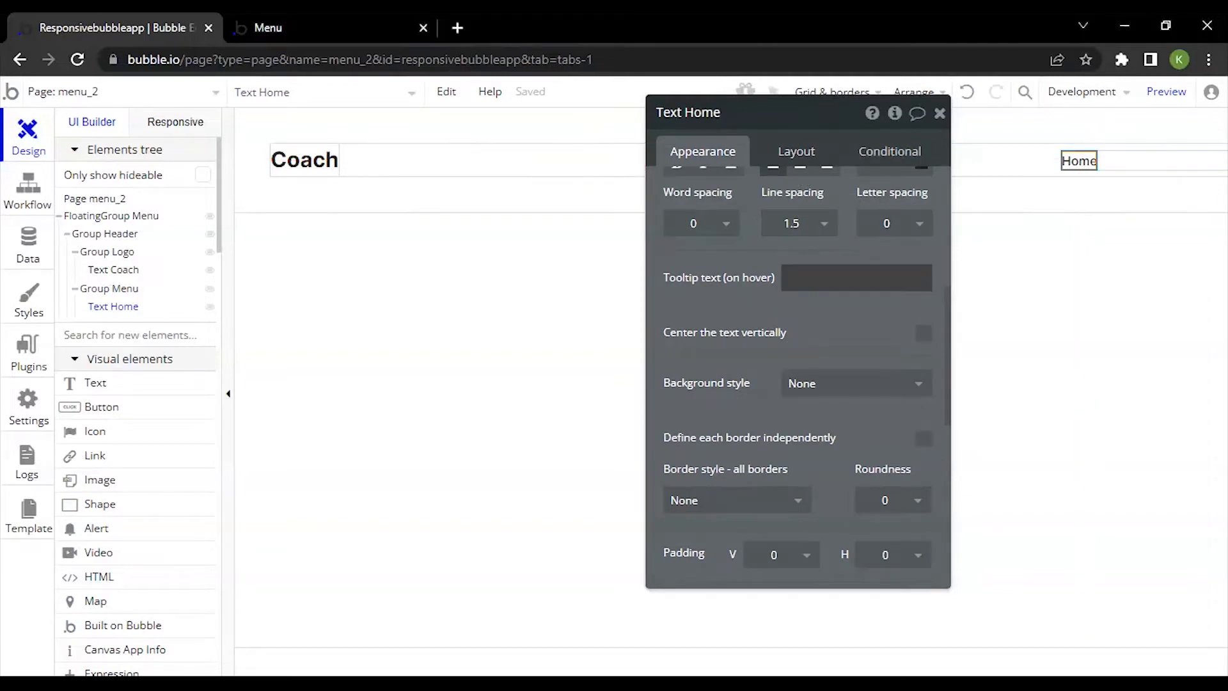
{"action": "left_click", "coordinate": [796, 151]}
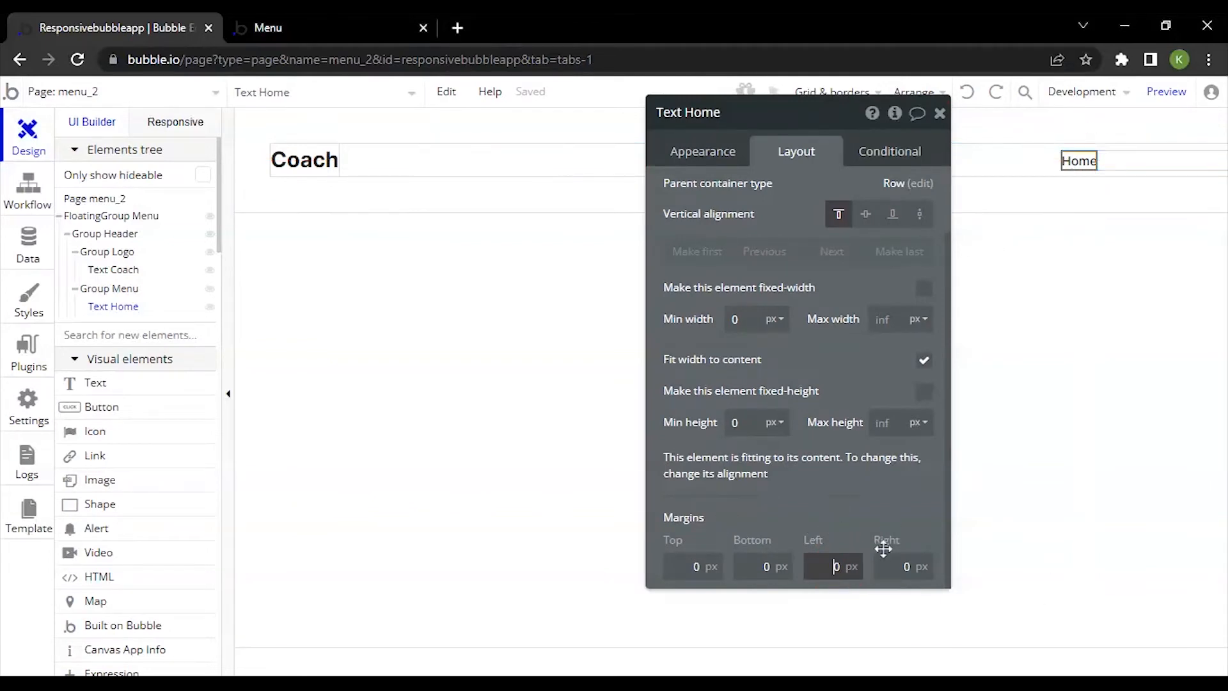
{"action": "type", "text": "1"}
{"action": "left_click", "coordinate": [898, 565]}
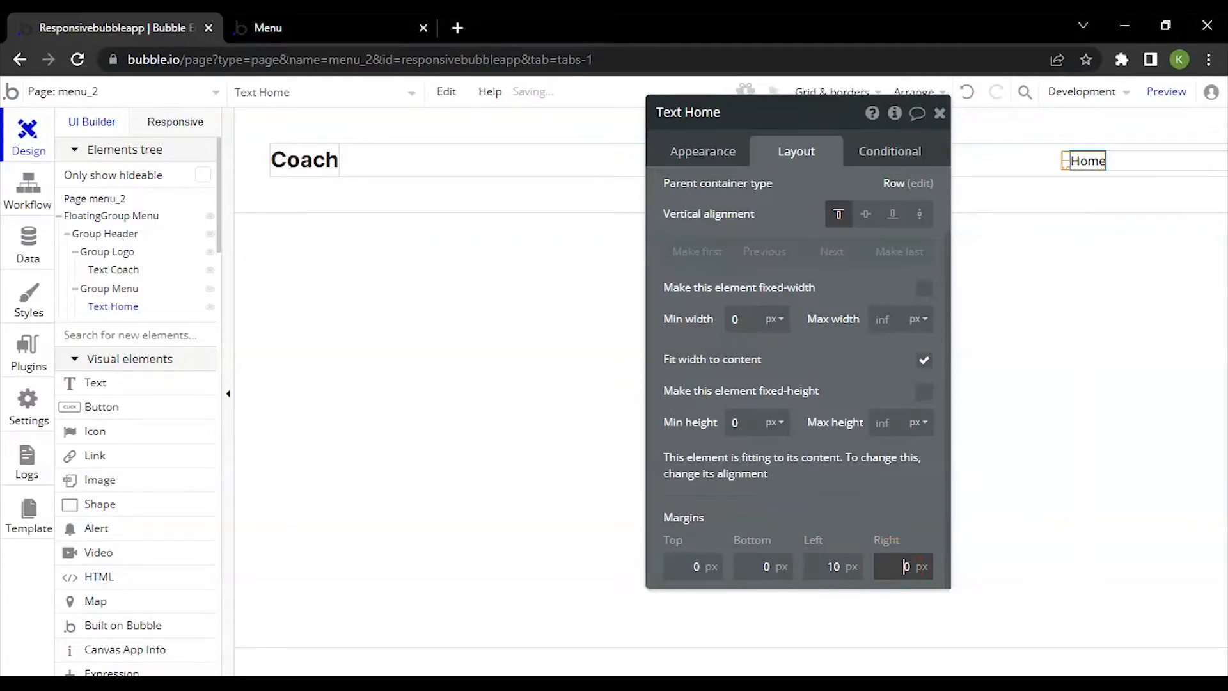
{"action": "left_click", "coordinate": [849, 511]}
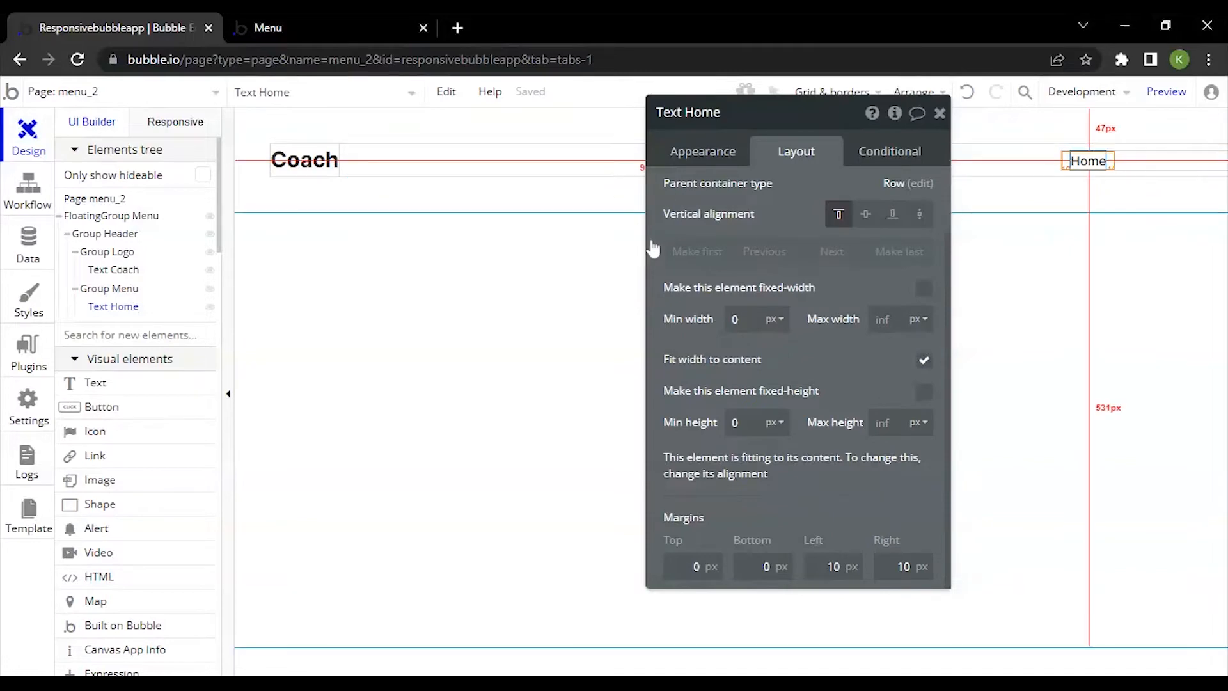
{"action": "scroll", "coordinate": [814, 491], "scroll_direction": "up", "scroll_amount": 2}
{"action": "scroll", "coordinate": [815, 491], "scroll_direction": "down", "scroll_amount": 2}
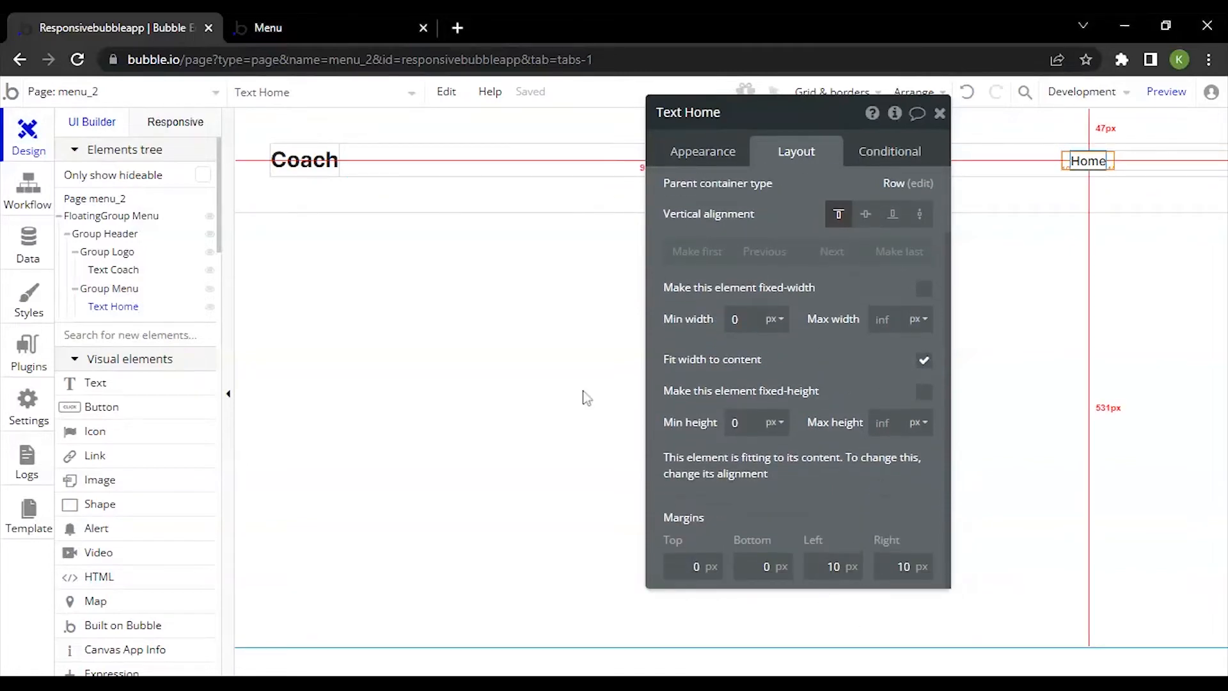
Copy the Home text and paste four duplicates of it into Group Menu
{"action": "scroll", "coordinate": [1038, 196], "scroll_direction": "right", "scroll_amount": 2}
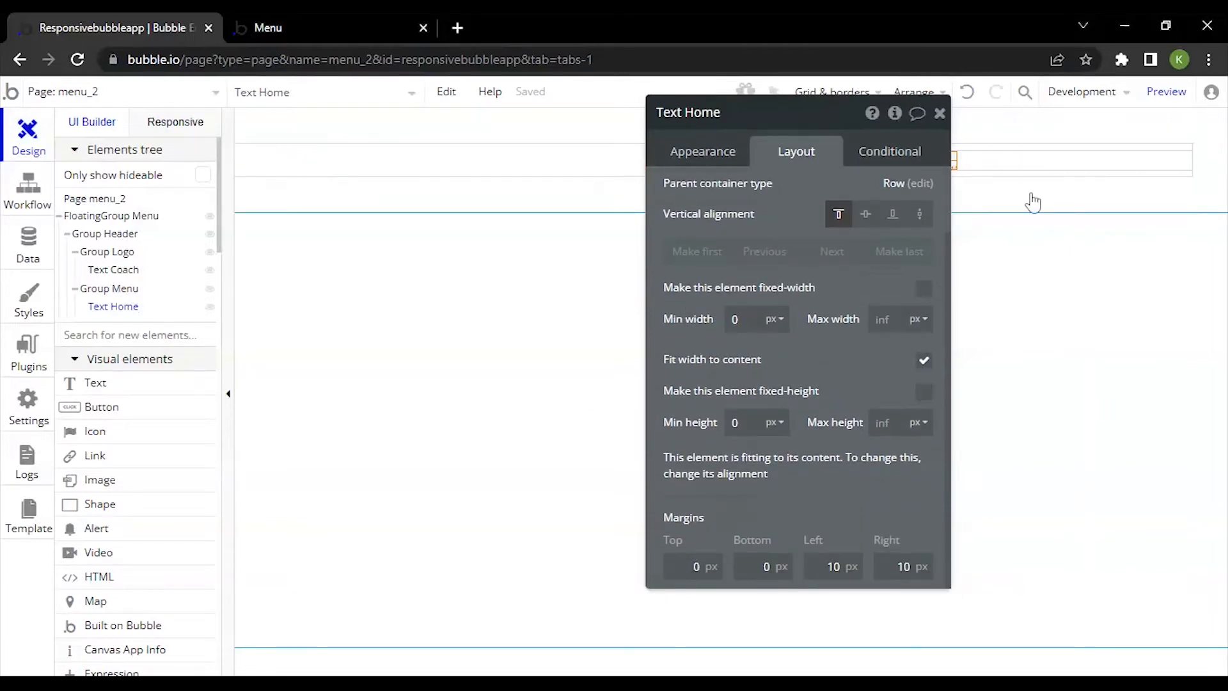
{"action": "left_click_drag", "start_coordinate": [779, 257], "coordinate": [459, 262]}
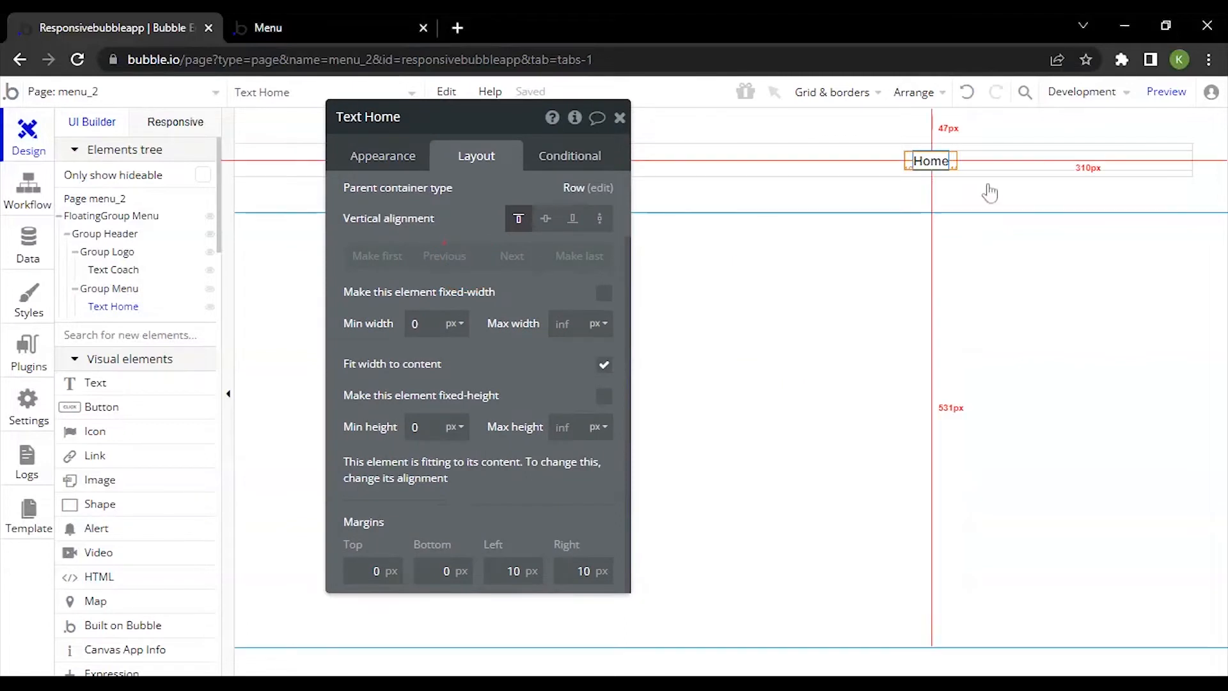
{"action": "left_click", "coordinate": [927, 156]}
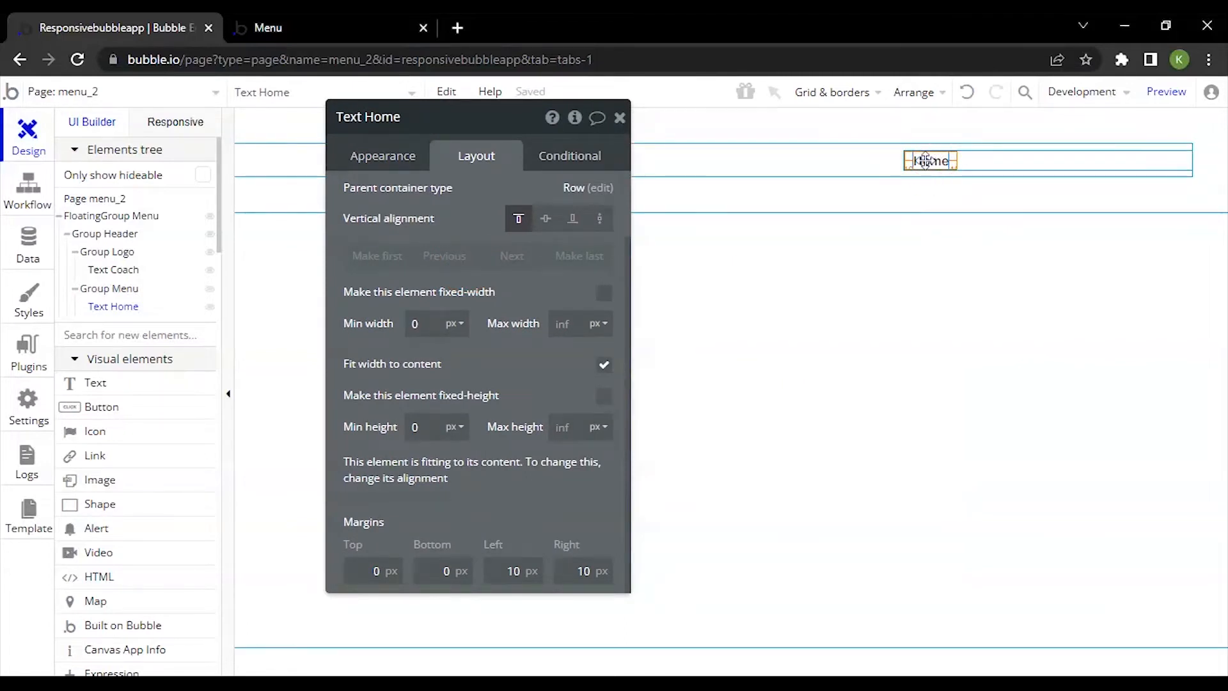
{"action": "key", "text": "ctrl+c"}
{"action": "key", "text": "ctrl+v"}
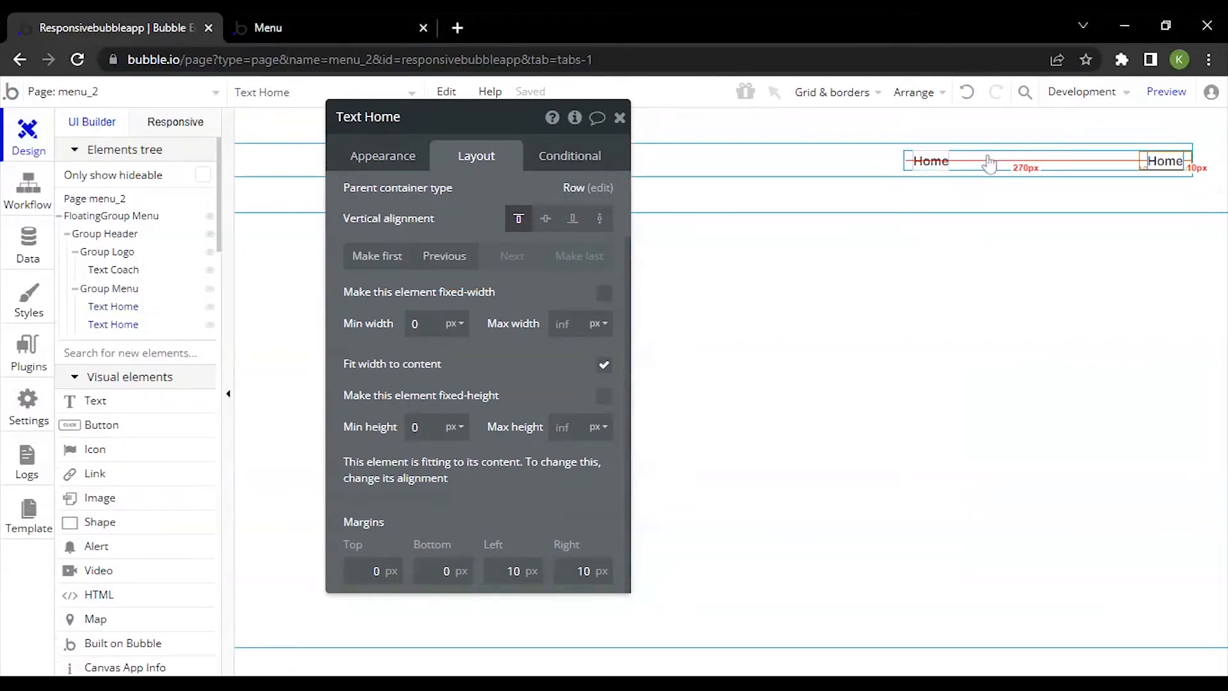
{"action": "key", "text": "ctrl+v"}
{"action": "key", "text": "ctrl+v"}
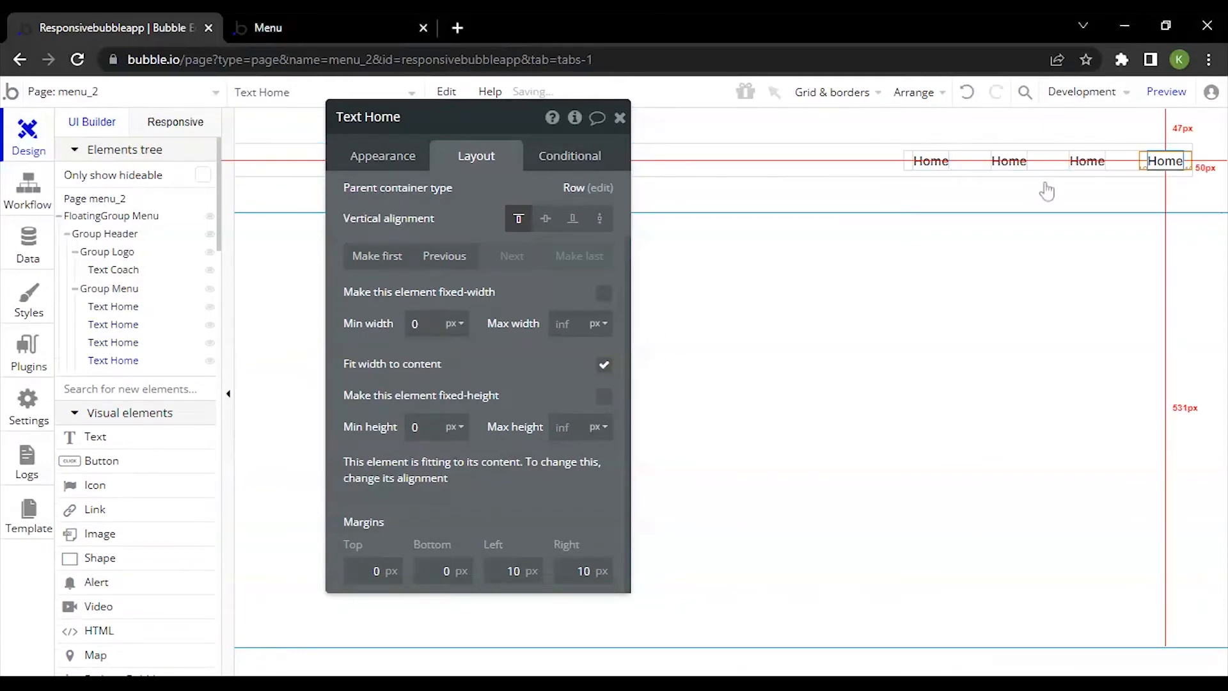
{"action": "key", "text": "ctrl+v"}
Change the second link text in Group Menu to "About"
{"action": "left_click", "coordinate": [988, 159]}
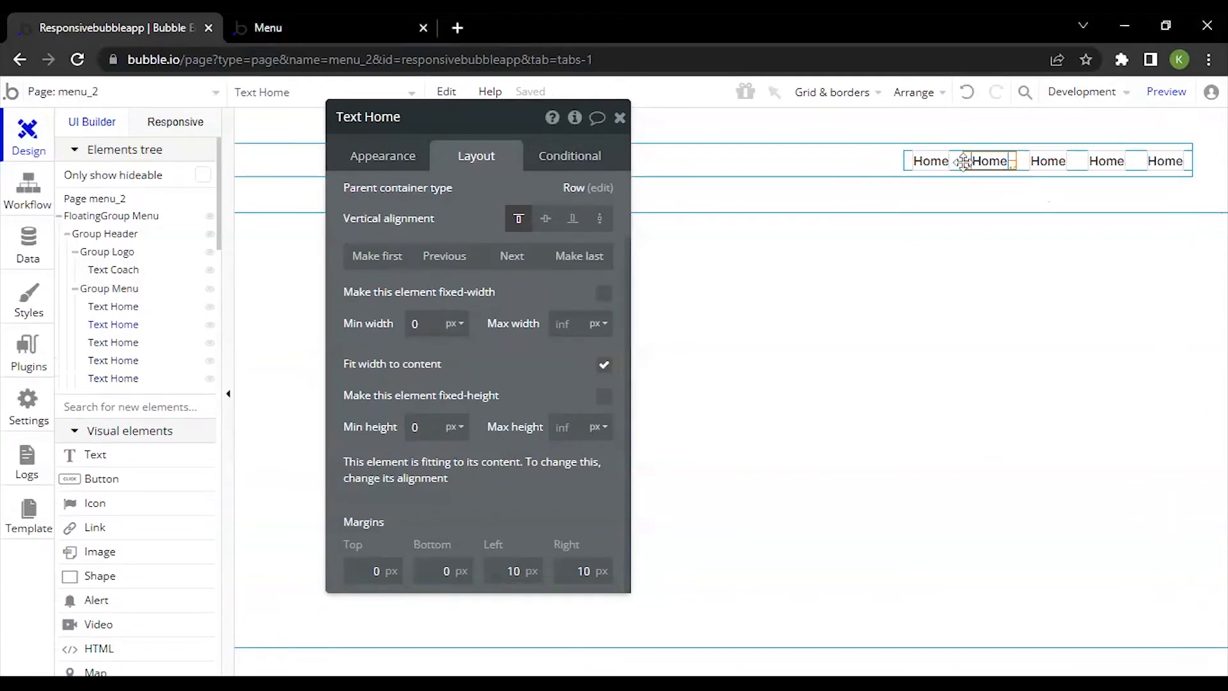
{"action": "left_click", "coordinate": [369, 159]}
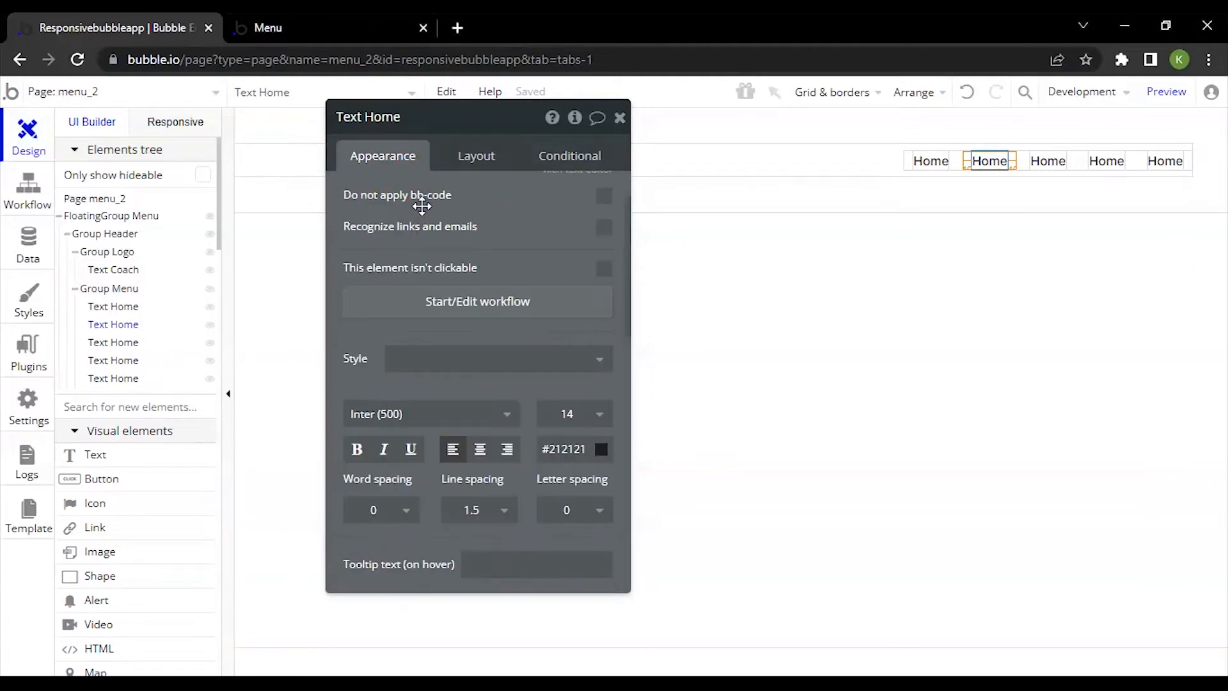
{"action": "scroll", "coordinate": [422, 205], "scroll_direction": "up", "scroll_amount": 1}
{"action": "double_click", "coordinate": [420, 203]}
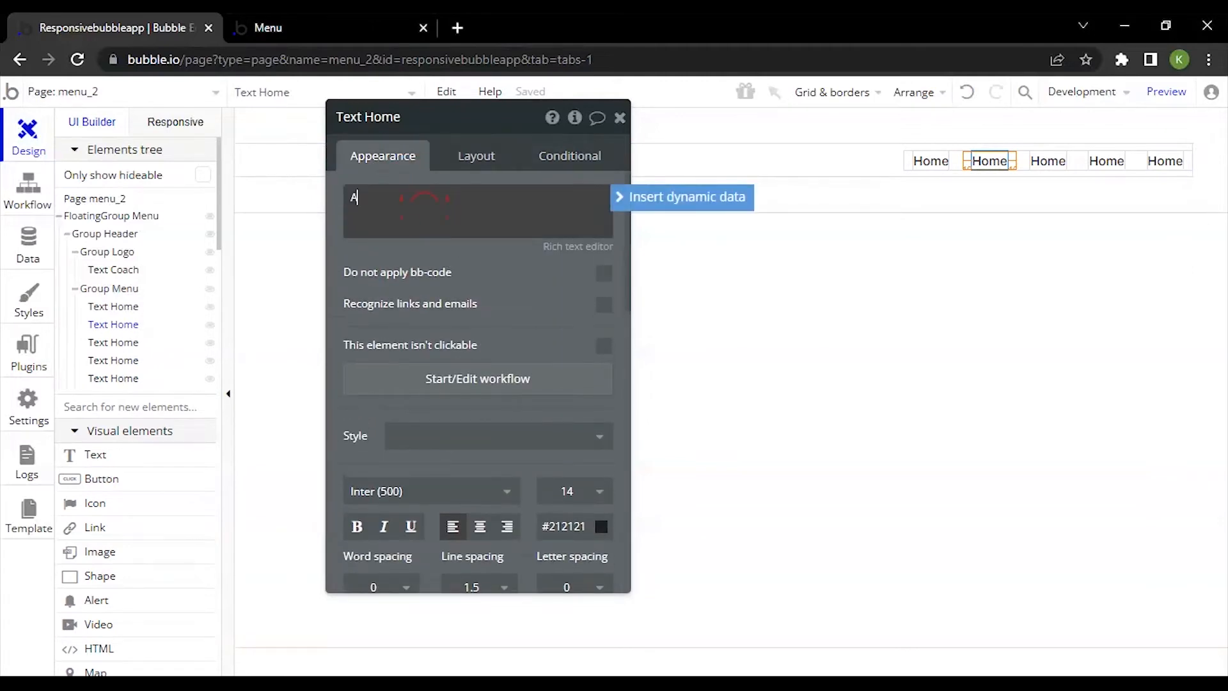
Check the link names on the finished Menu page preview and change the third link text to "Courses"
{"action": "left_click", "coordinate": [1053, 160]}
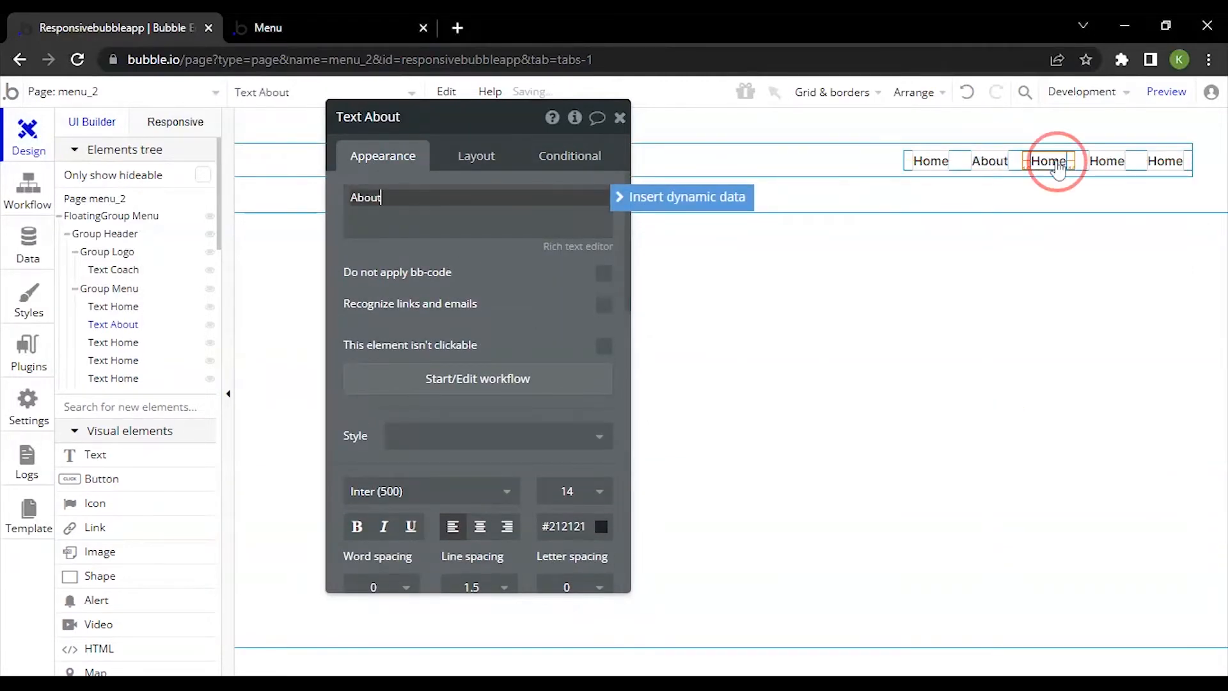
{"action": "left_click", "coordinate": [347, 16]}
{"action": "left_click", "coordinate": [49, 13]}
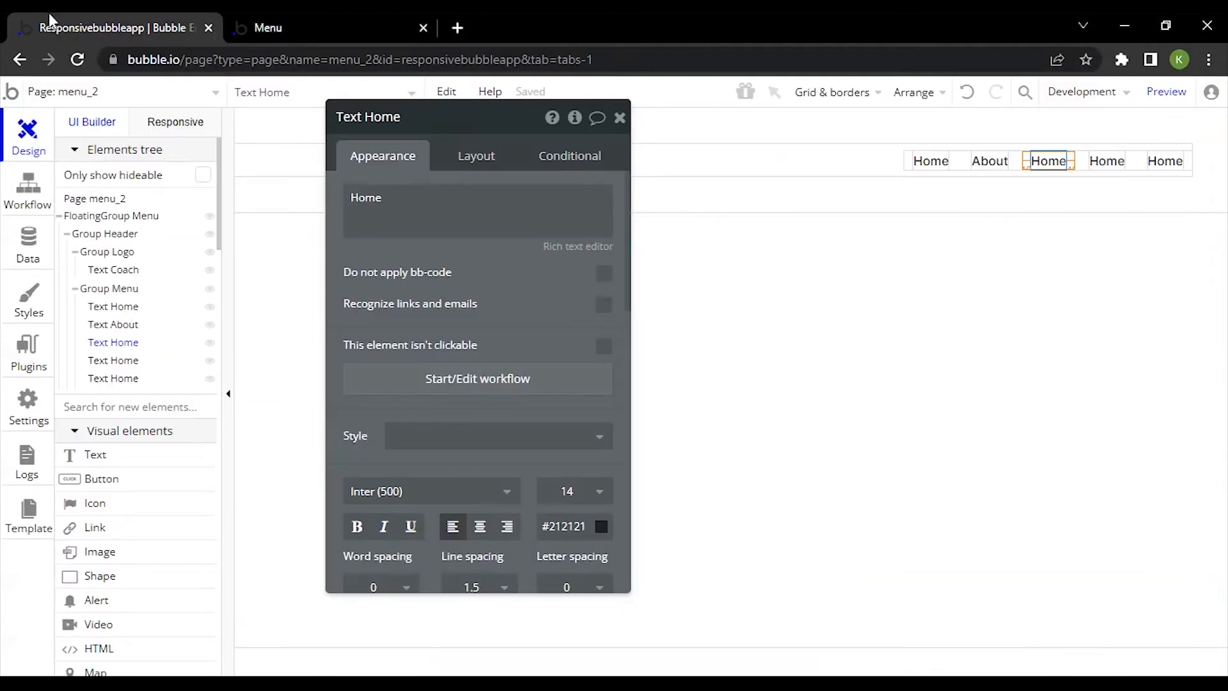
{"action": "type", "text": "Courses"}
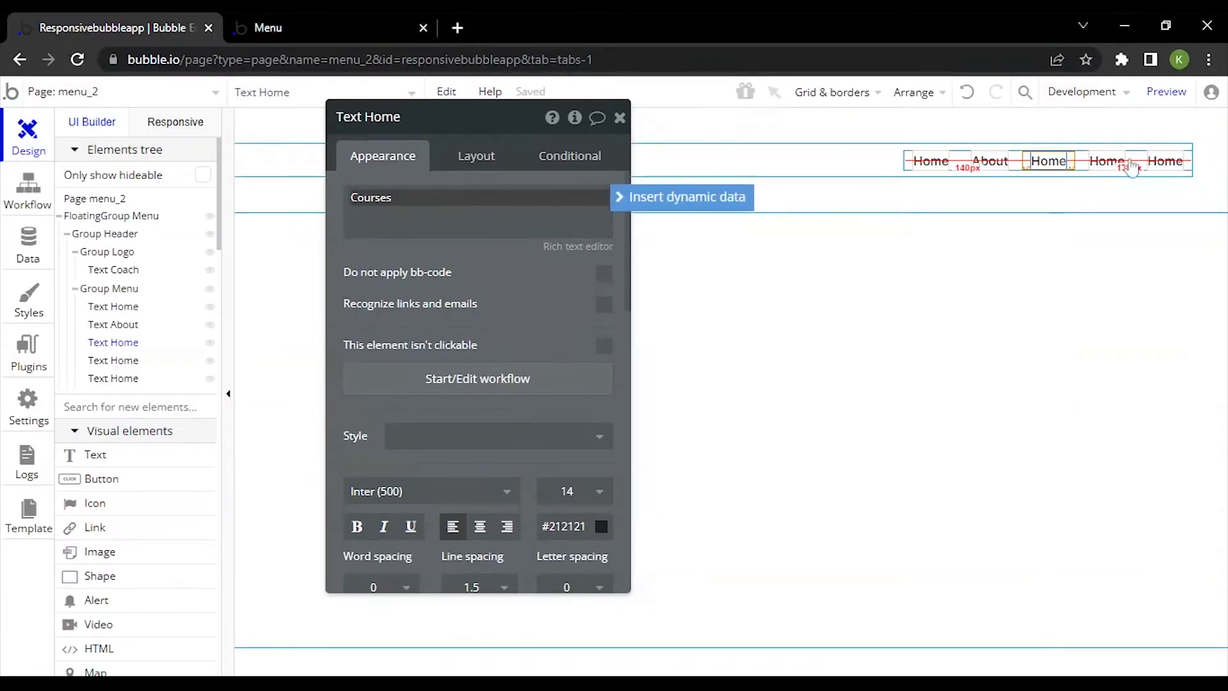
Change the fourth link text in Group Menu to "Stories"
{"action": "left_click", "coordinate": [1092, 169]}
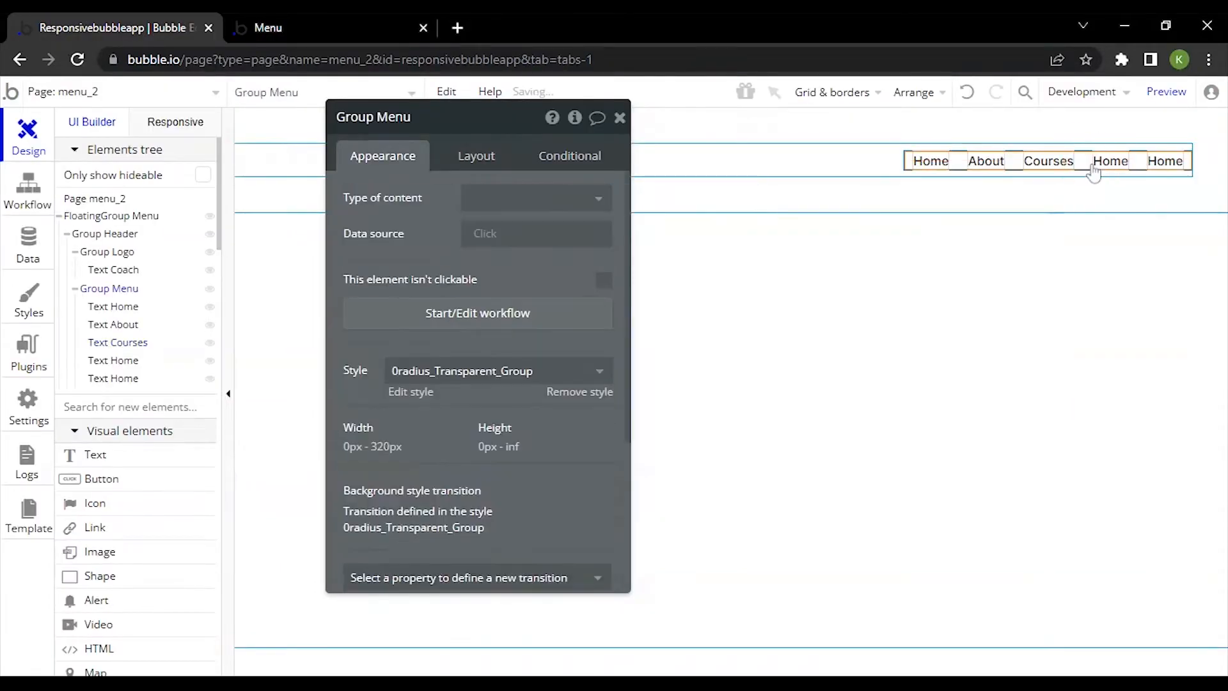
{"action": "left_click", "coordinate": [1104, 165]}
{"action": "left_click", "coordinate": [376, 214]}
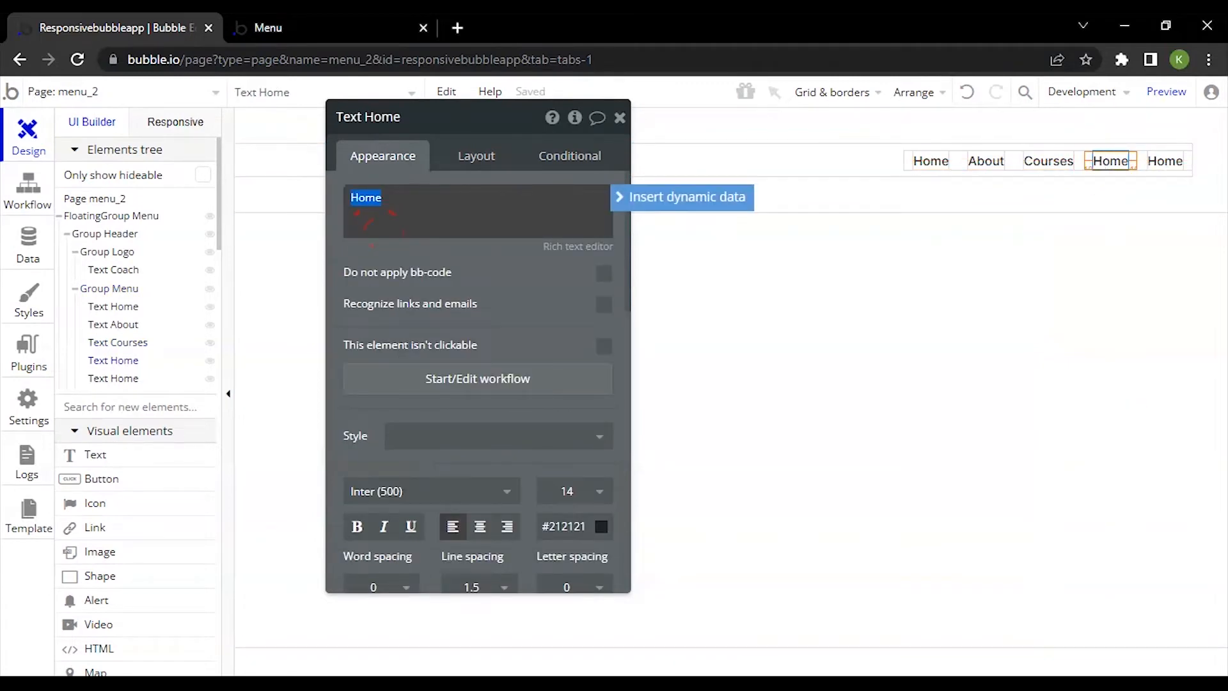
{"action": "type", "text": "Stories"}
{"action": "left_click", "coordinate": [1077, 184]}
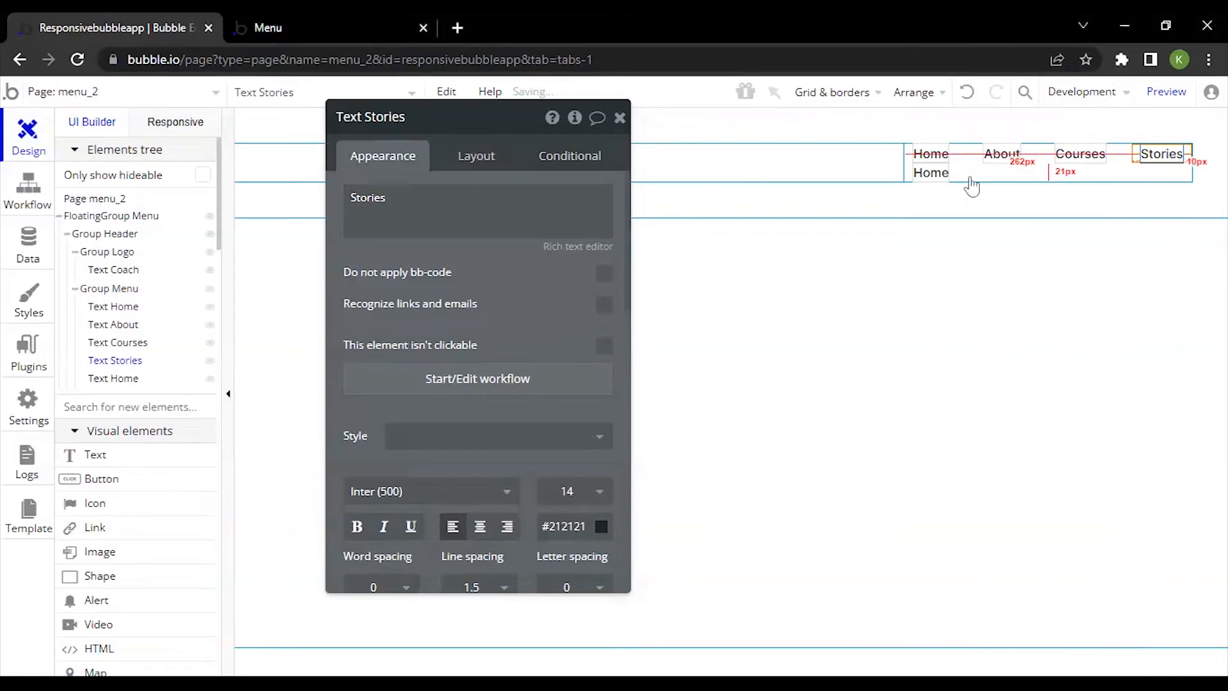
Change the last remaining duplicate of the Home link to "Shop"
{"action": "left_click", "coordinate": [931, 171]}
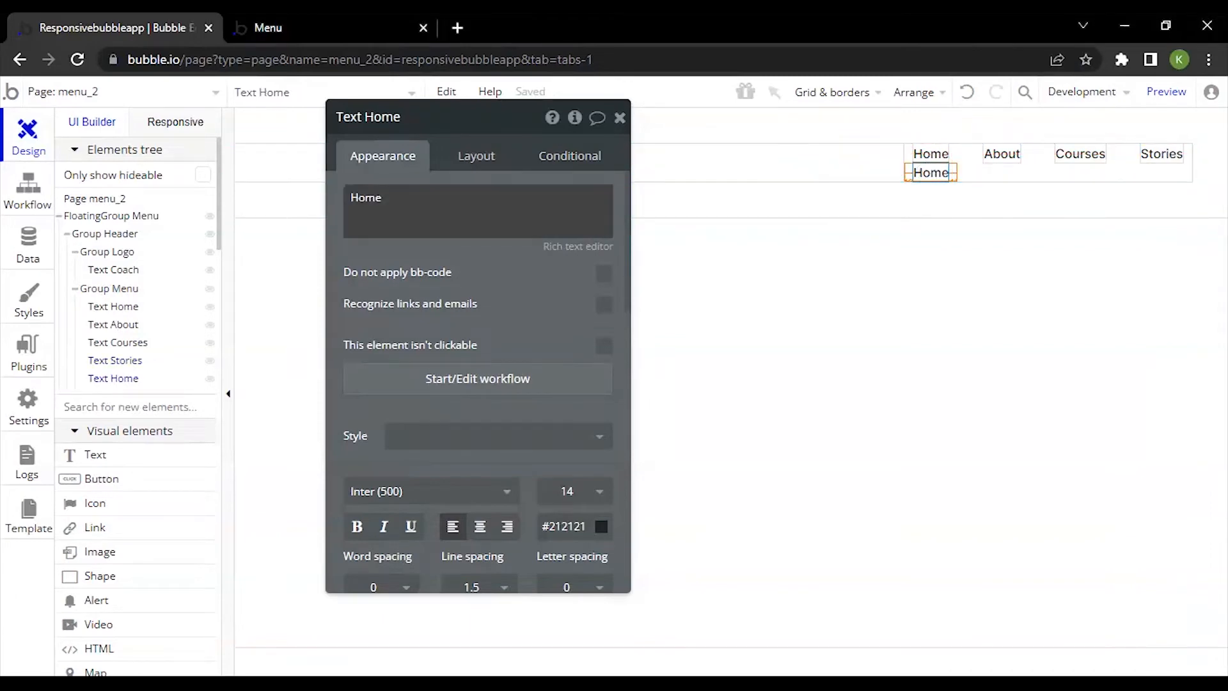
{"action": "left_click", "coordinate": [369, 223]}
{"action": "type", "text": "Shop"}
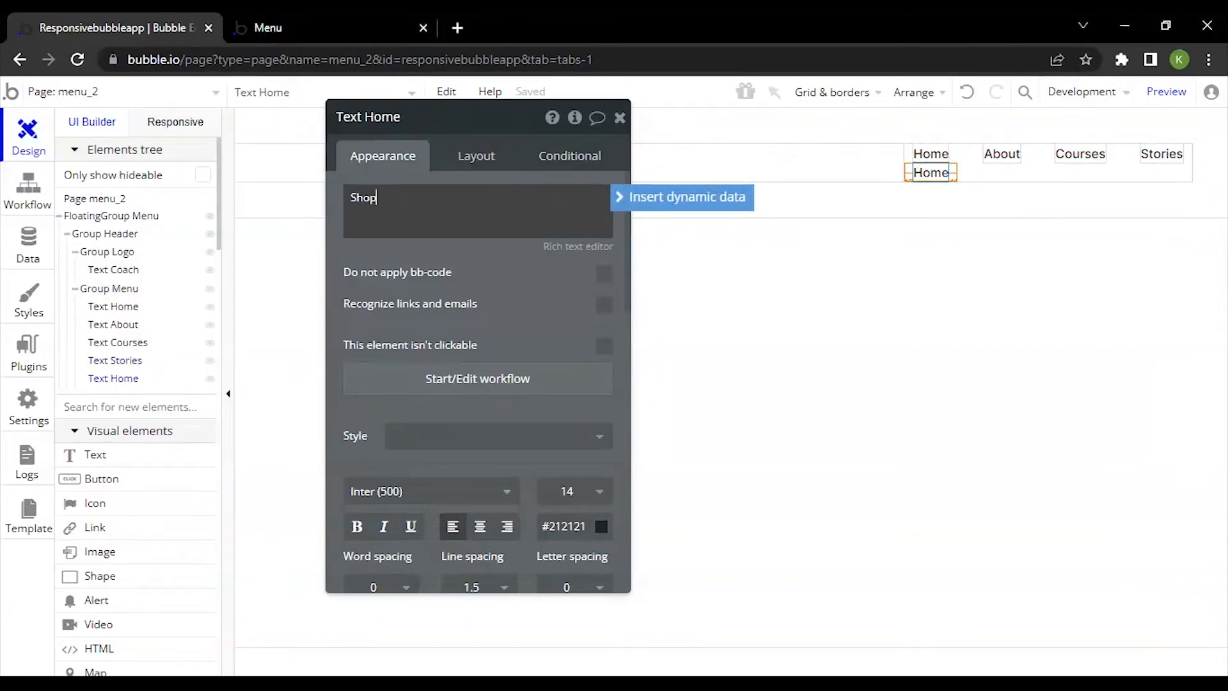
{"action": "left_click", "coordinate": [442, 298]}
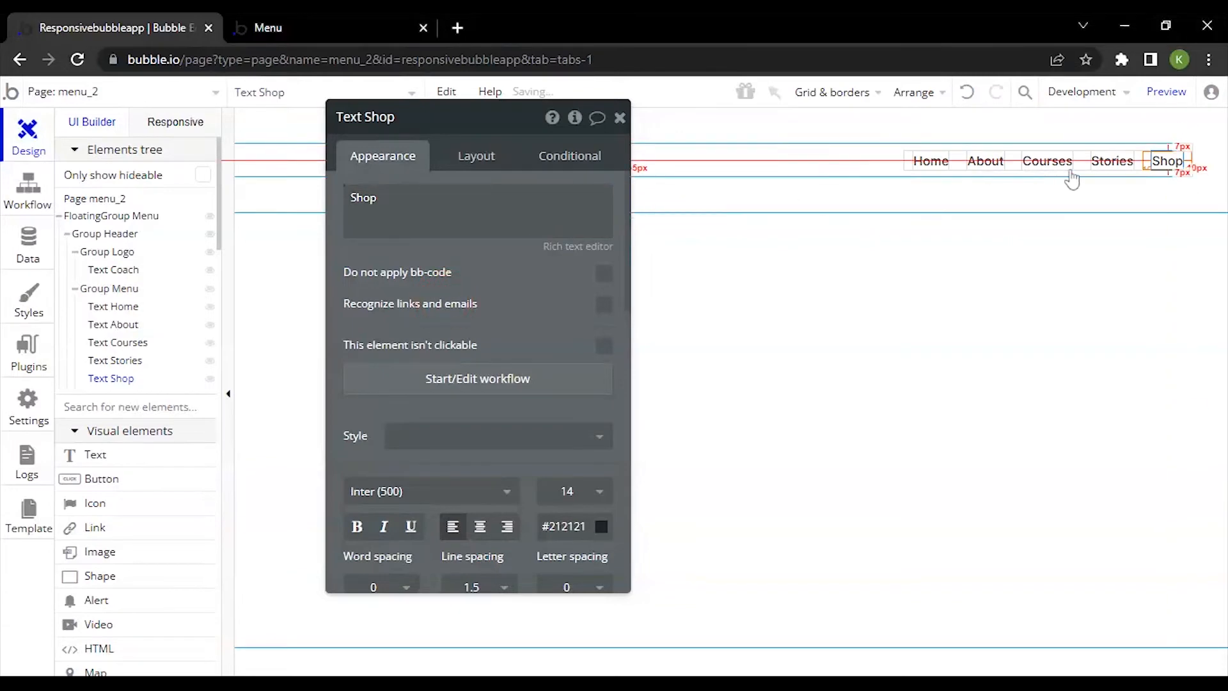
Check the header layout on the finished Menu page preview and duplicate Group Menu within Group Header
{"action": "left_click", "coordinate": [958, 156]}
{"action": "left_click", "coordinate": [340, 22]}
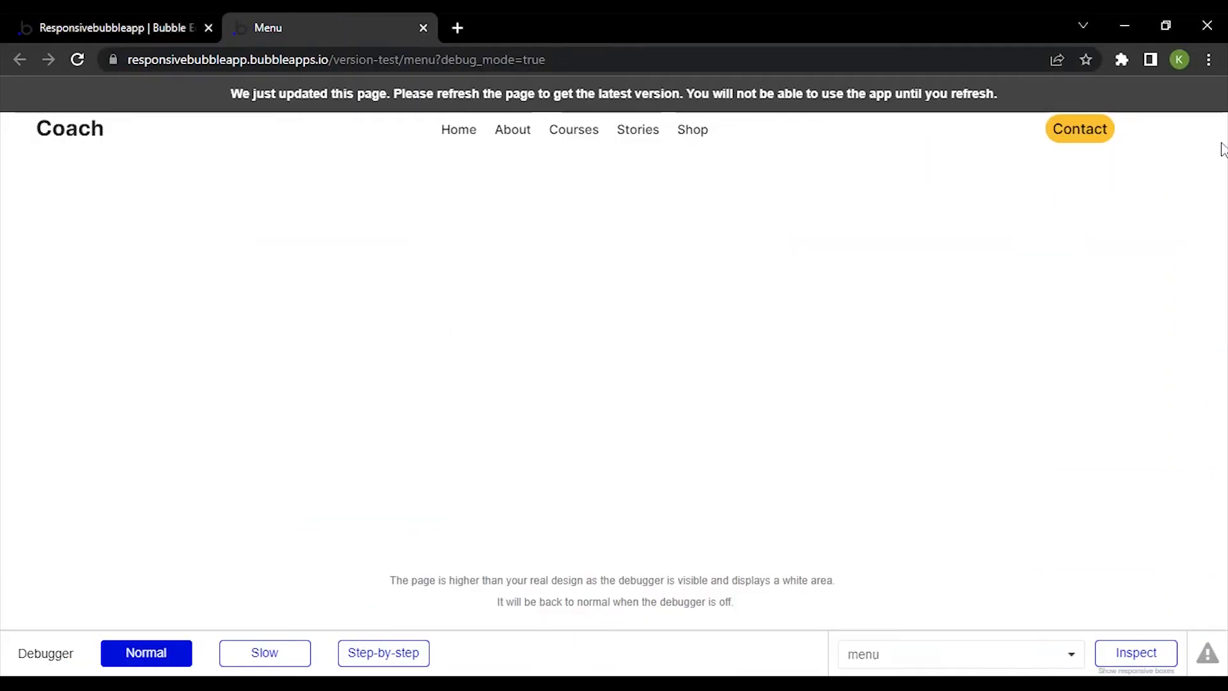
{"action": "left_click", "coordinate": [166, 14]}
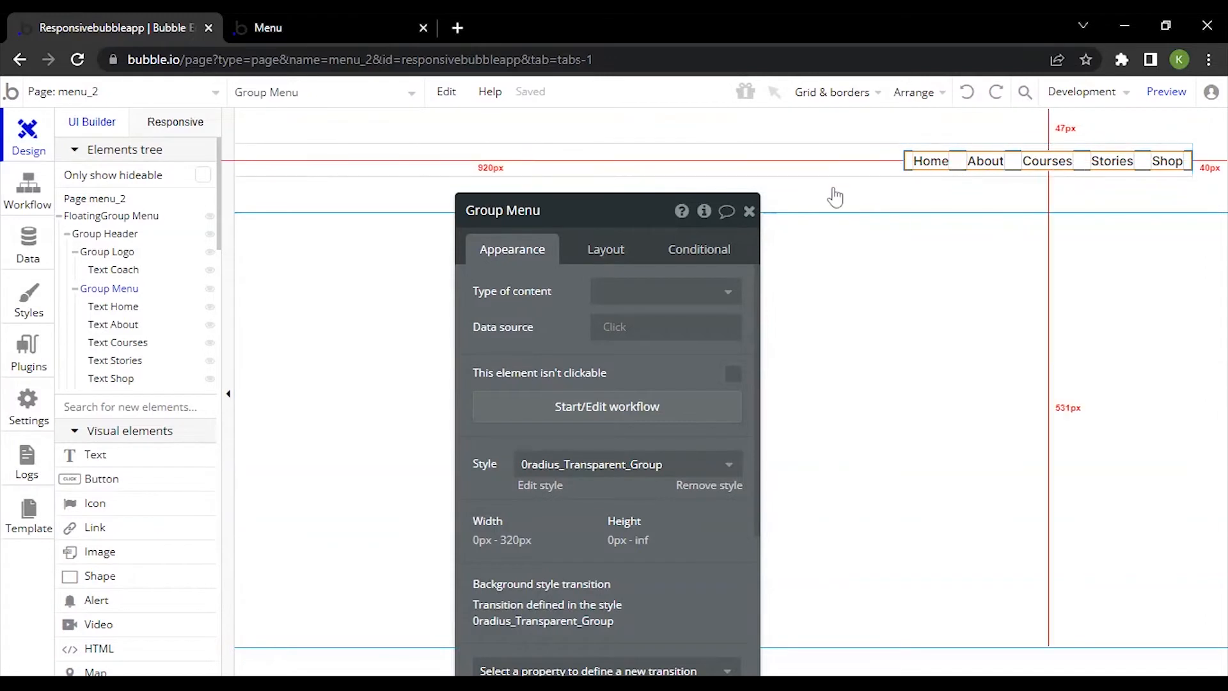
{"action": "key", "text": "ctrl+v"}
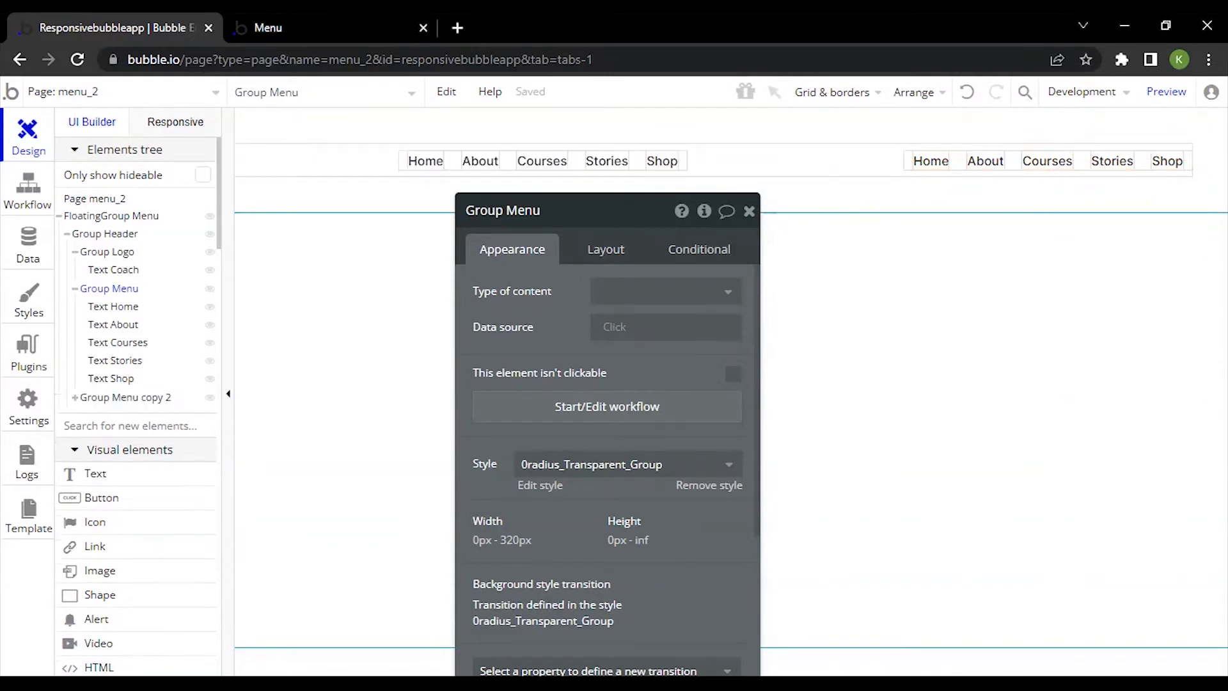
Rename the duplicated menu group as "Group Button"
{"action": "left_click_drag", "start_coordinate": [537, 282], "coordinate": [521, 212]}
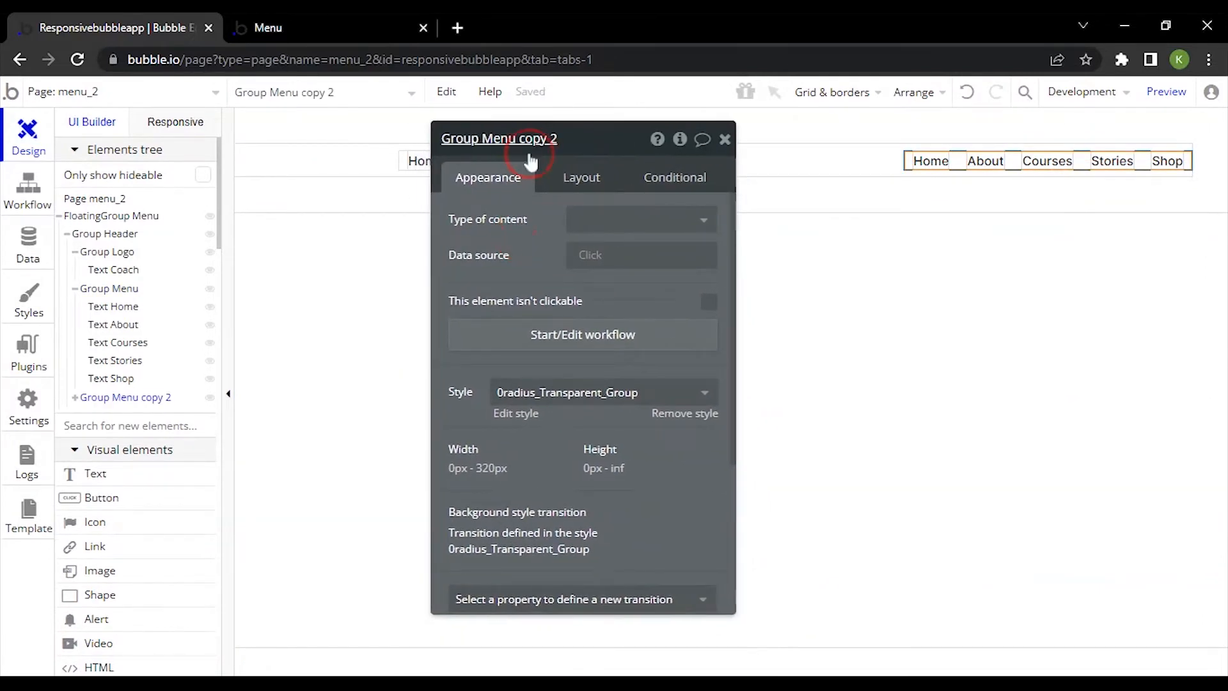
{"action": "left_click_drag", "start_coordinate": [557, 139], "coordinate": [482, 139]}
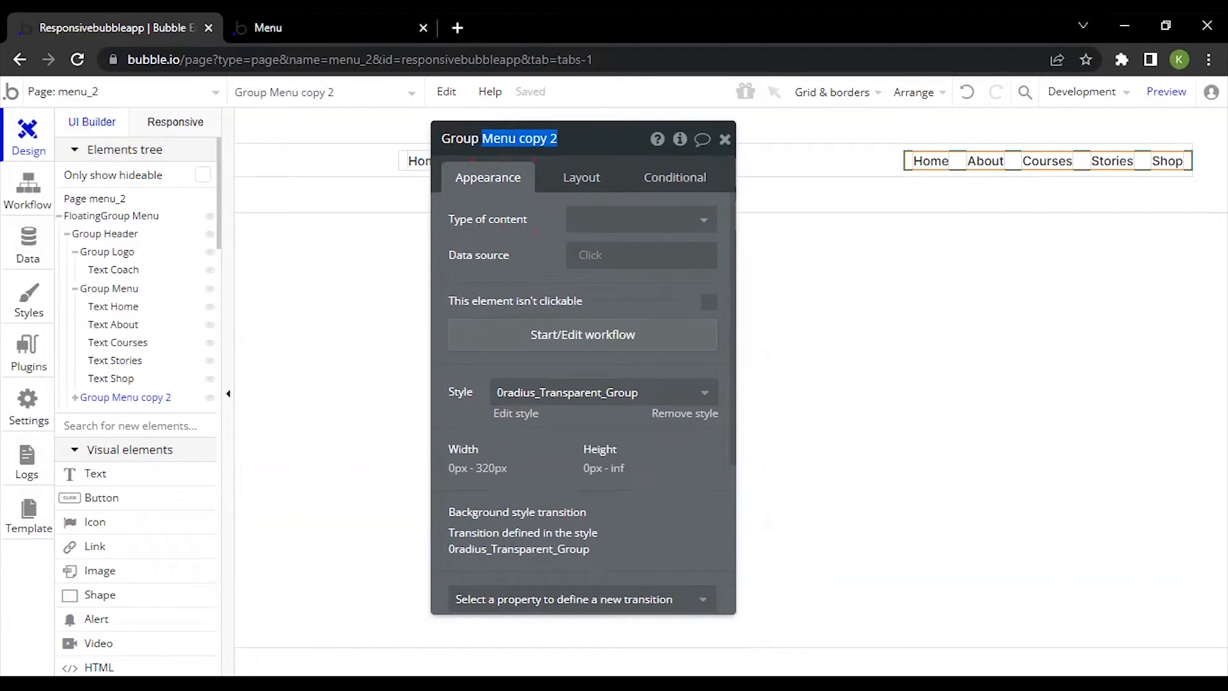
{"action": "type", "text": "Button"}
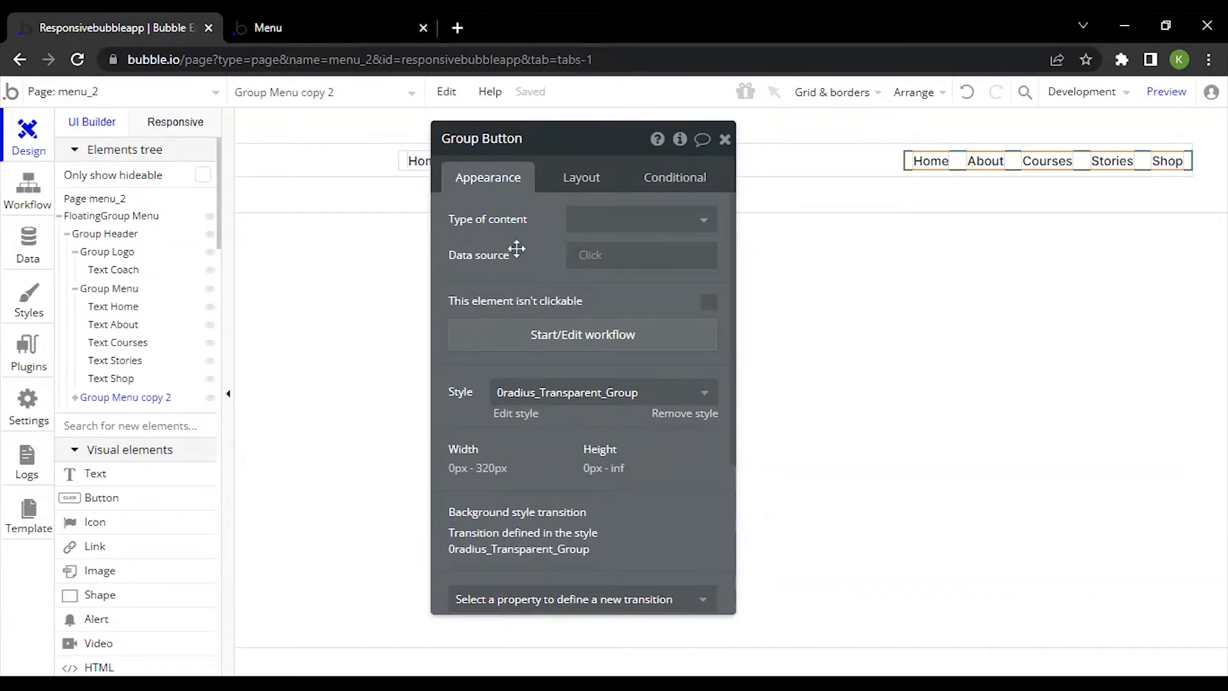
Delete the About, Courses, Stories and Shop texts from Group Button, keeping only the Home text
{"action": "left_click", "coordinate": [75, 398]}
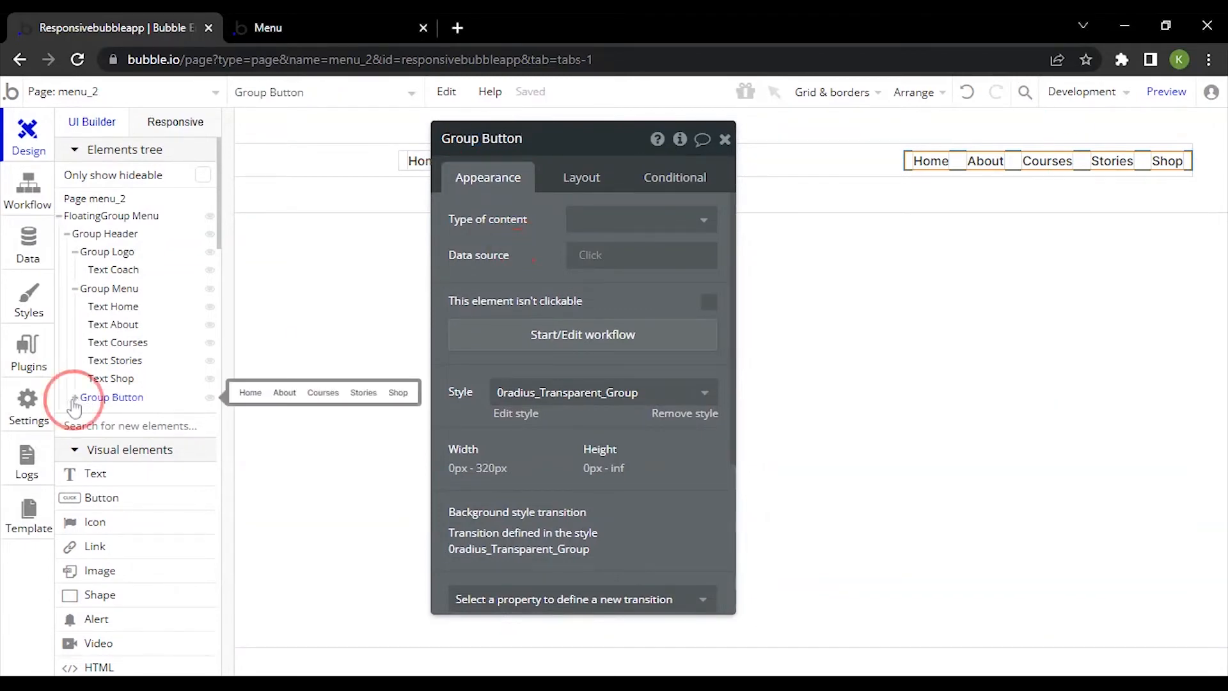
{"action": "left_click", "coordinate": [993, 152]}
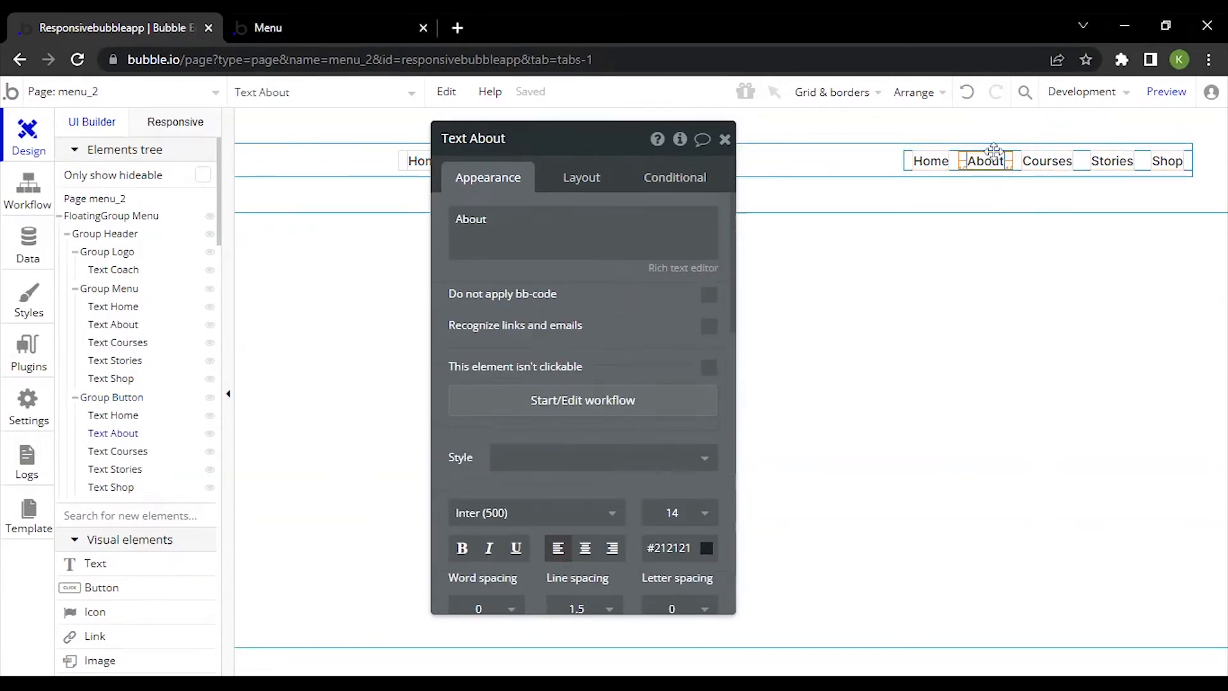
{"action": "key", "text": "Delete"}
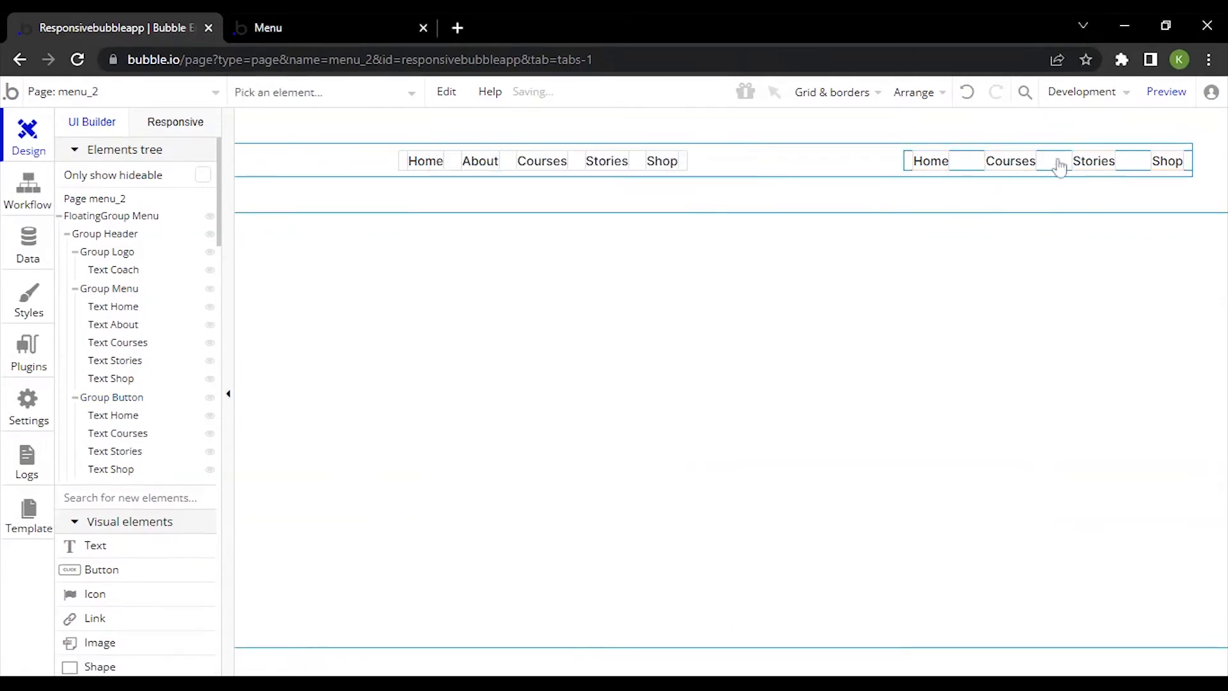
{"action": "left_click", "coordinate": [1017, 162]}
{"action": "key", "text": "Delete"}
{"action": "left_click", "coordinate": [1064, 164]}
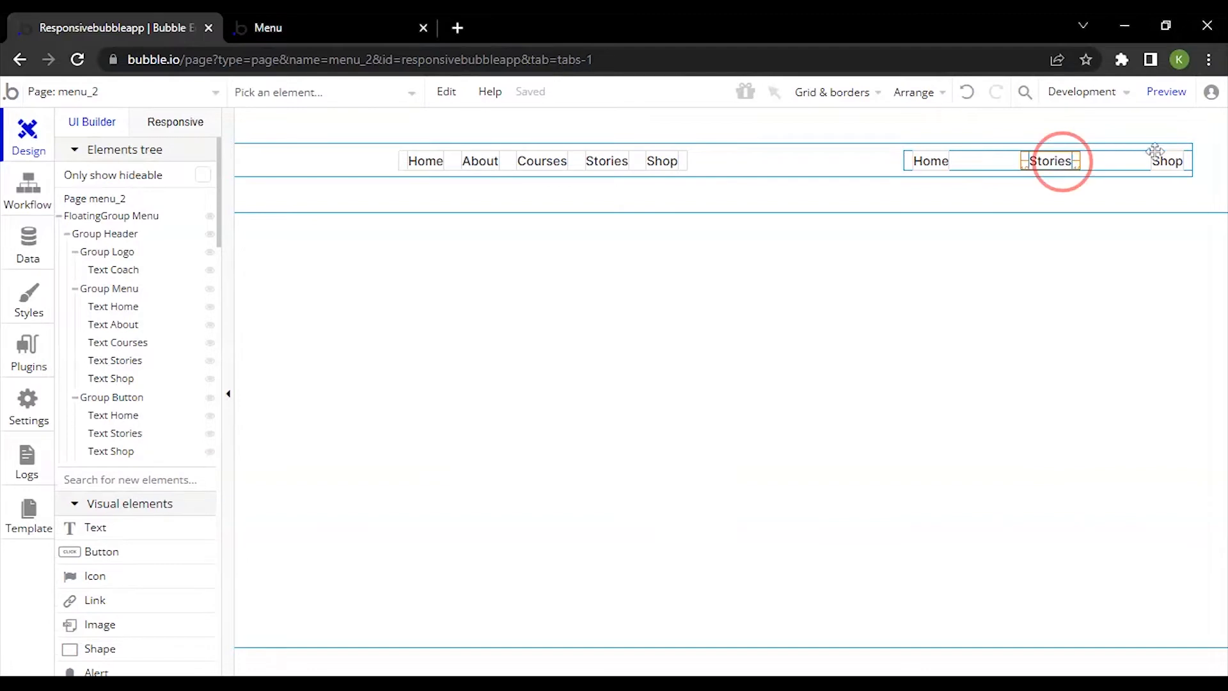
{"action": "key", "text": "Delete"}
{"action": "left_click", "coordinate": [1163, 164]}
{"action": "key", "text": "Delete"}
Make Group Button fit its width to its content
{"action": "left_click", "coordinate": [1039, 168]}
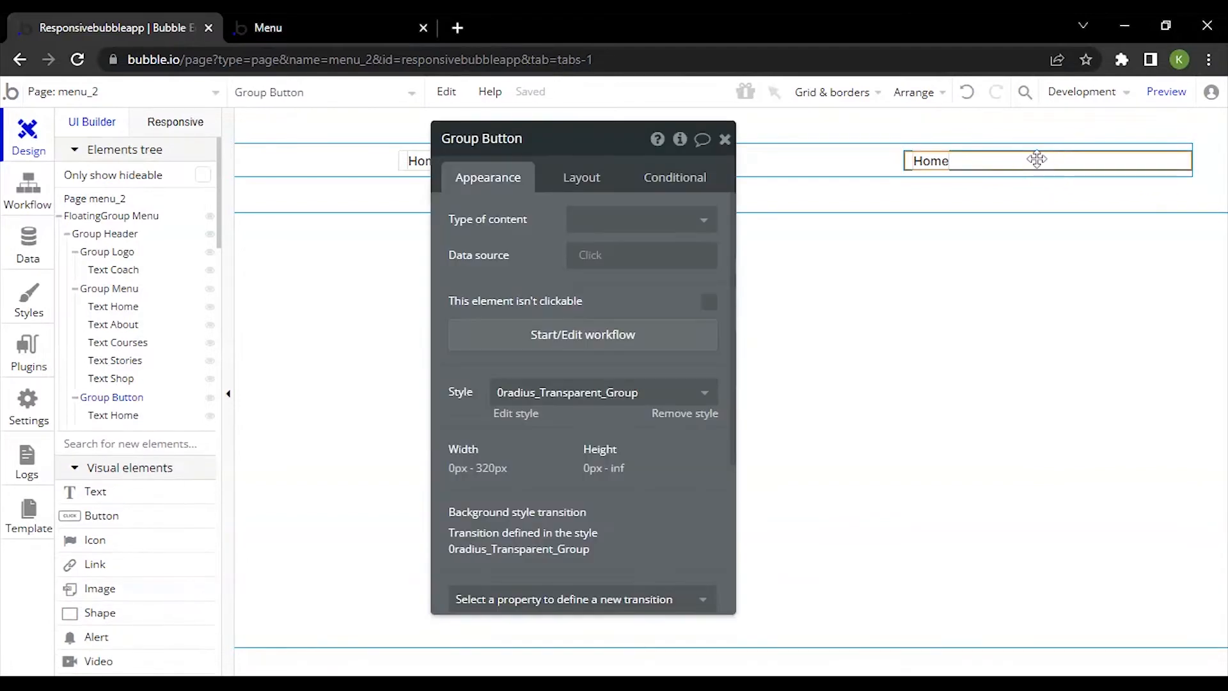
{"action": "left_click", "coordinate": [579, 184]}
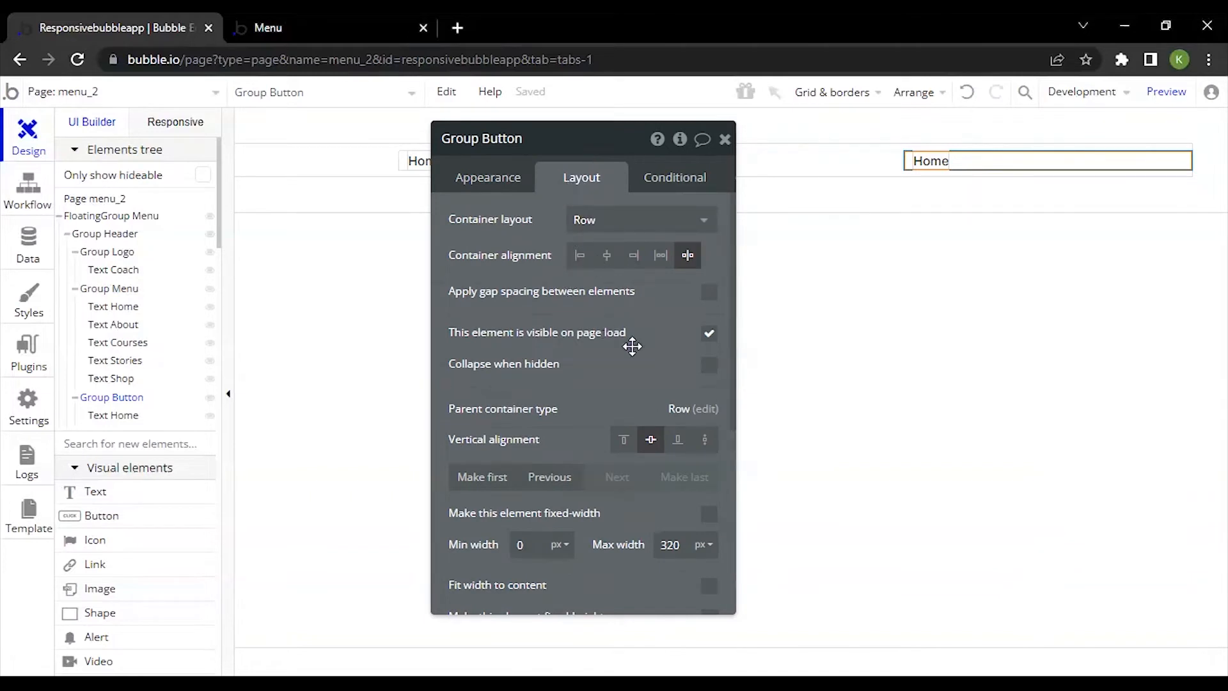
{"action": "scroll", "coordinate": [667, 427], "scroll_direction": "down", "scroll_amount": 3}
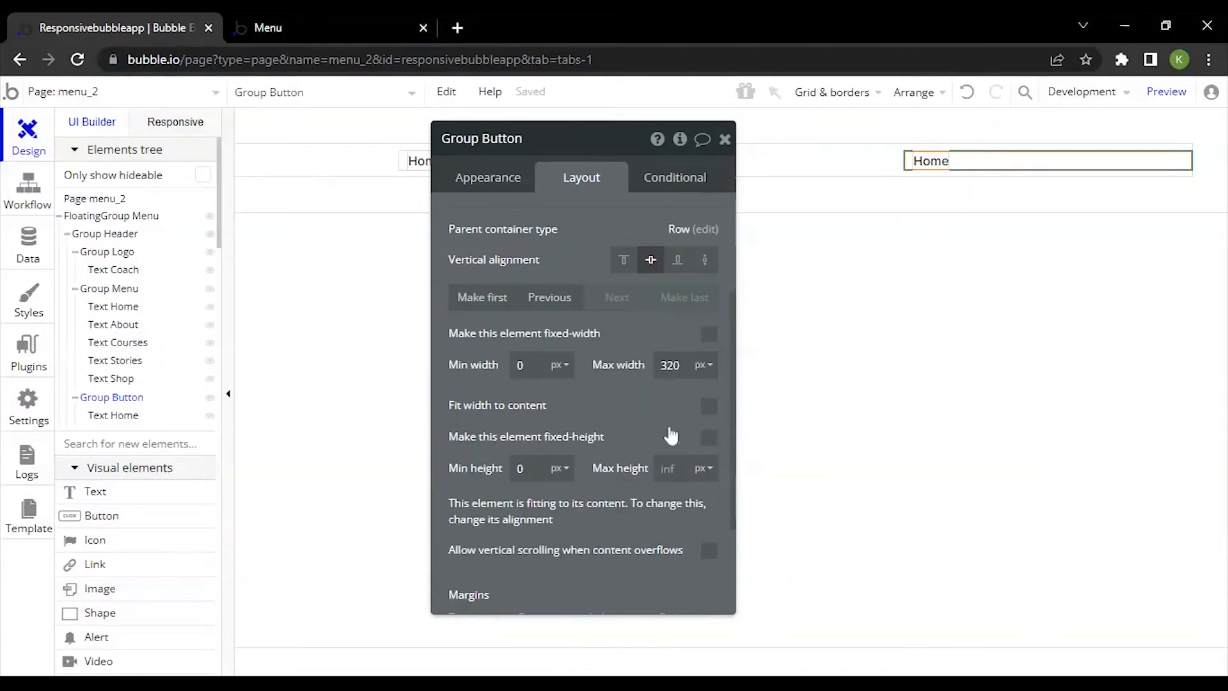
{"action": "left_click", "coordinate": [709, 407]}
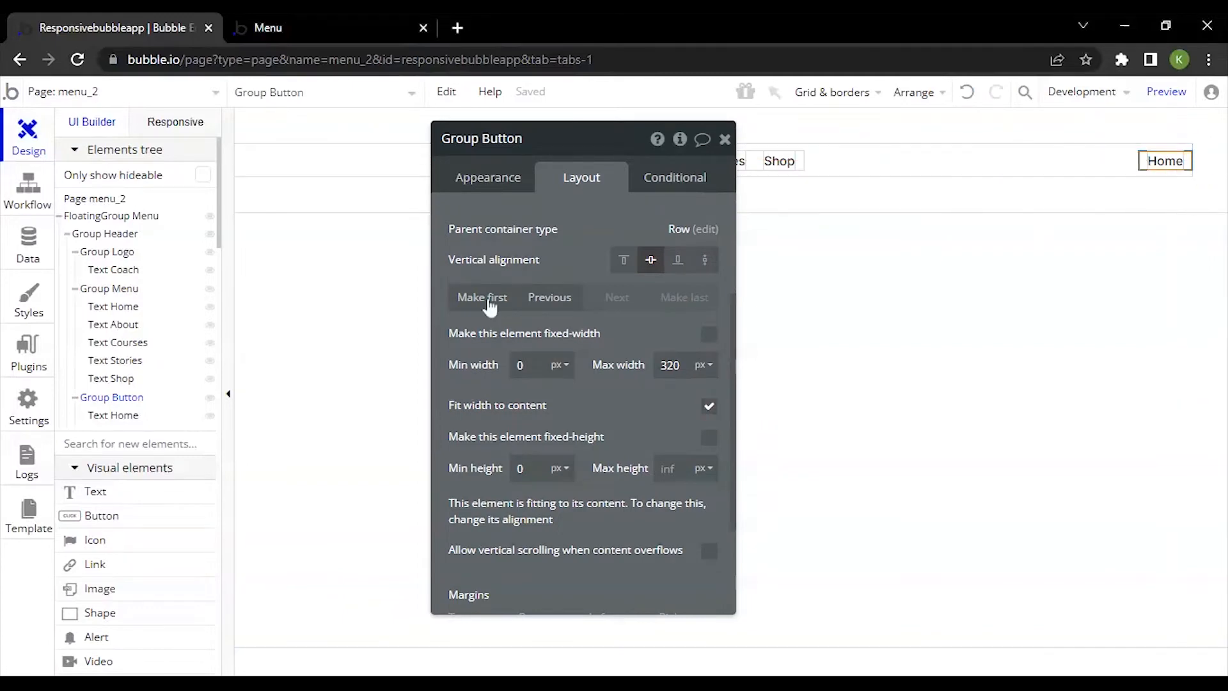
{"action": "scroll", "coordinate": [485, 296], "scroll_direction": "up", "scroll_amount": 3}
Change the Home text inside Group Button to "Contact"
{"action": "left_click", "coordinate": [486, 184]}
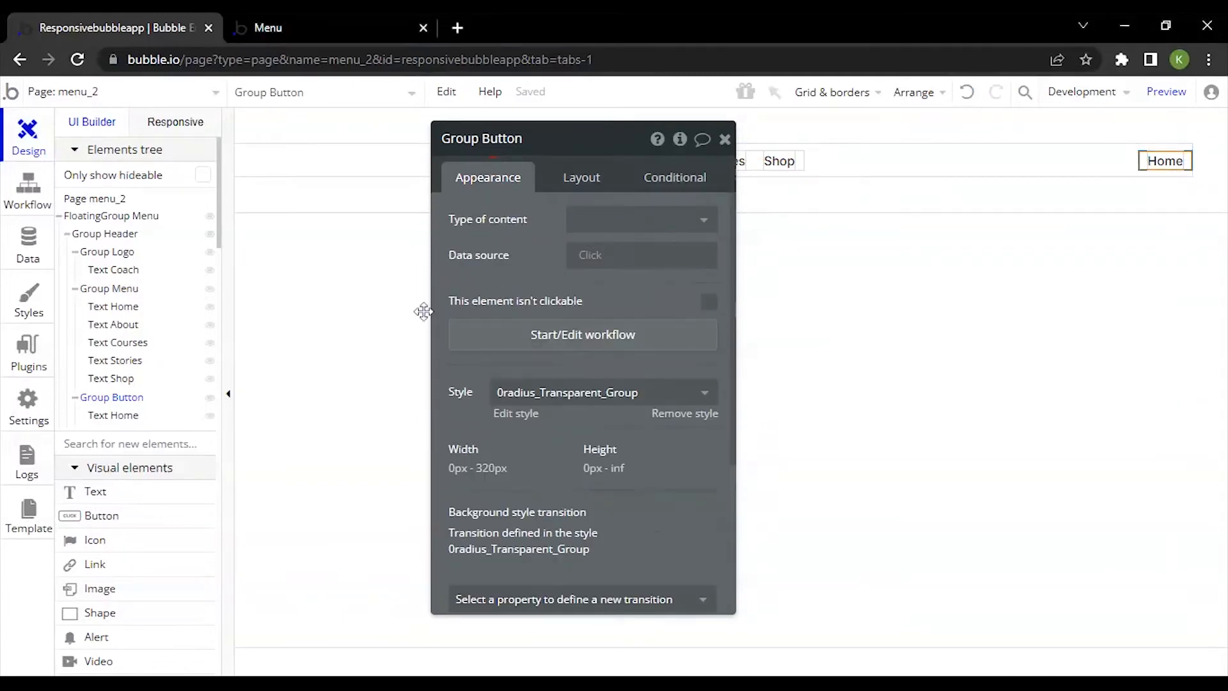
{"action": "left_click", "coordinate": [104, 415]}
{"action": "left_click", "coordinate": [622, 243]}
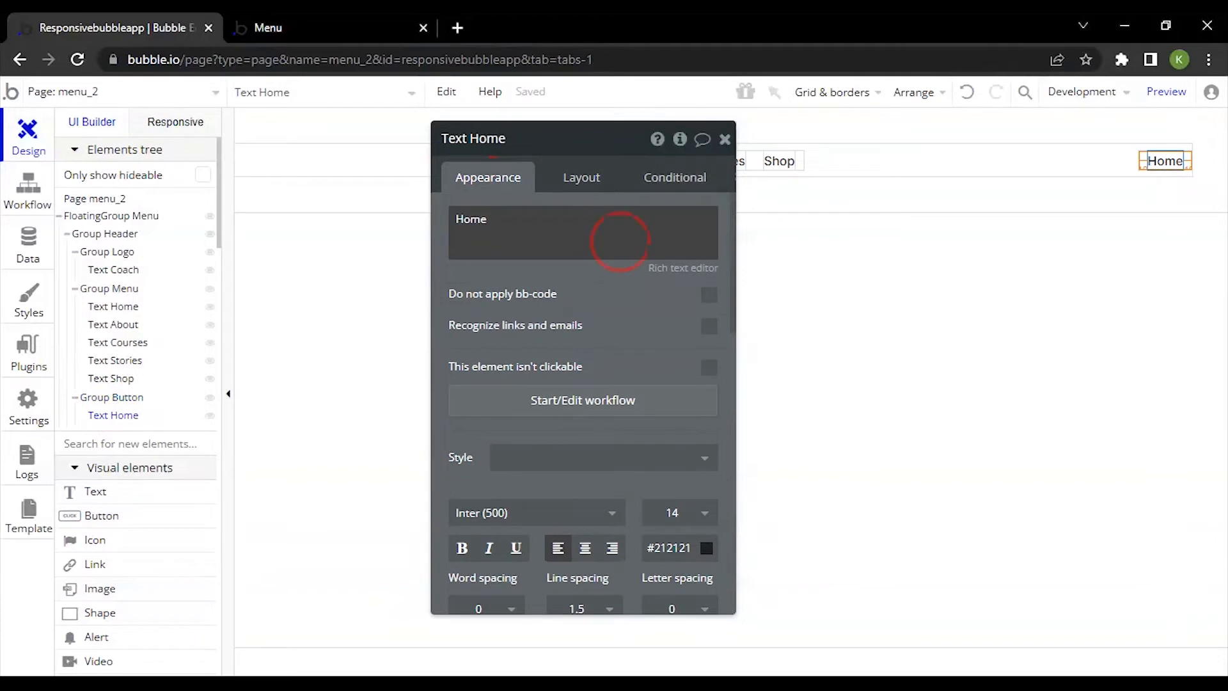
{"action": "key", "text": "ctrl+a"}
{"action": "type", "text": "C"}
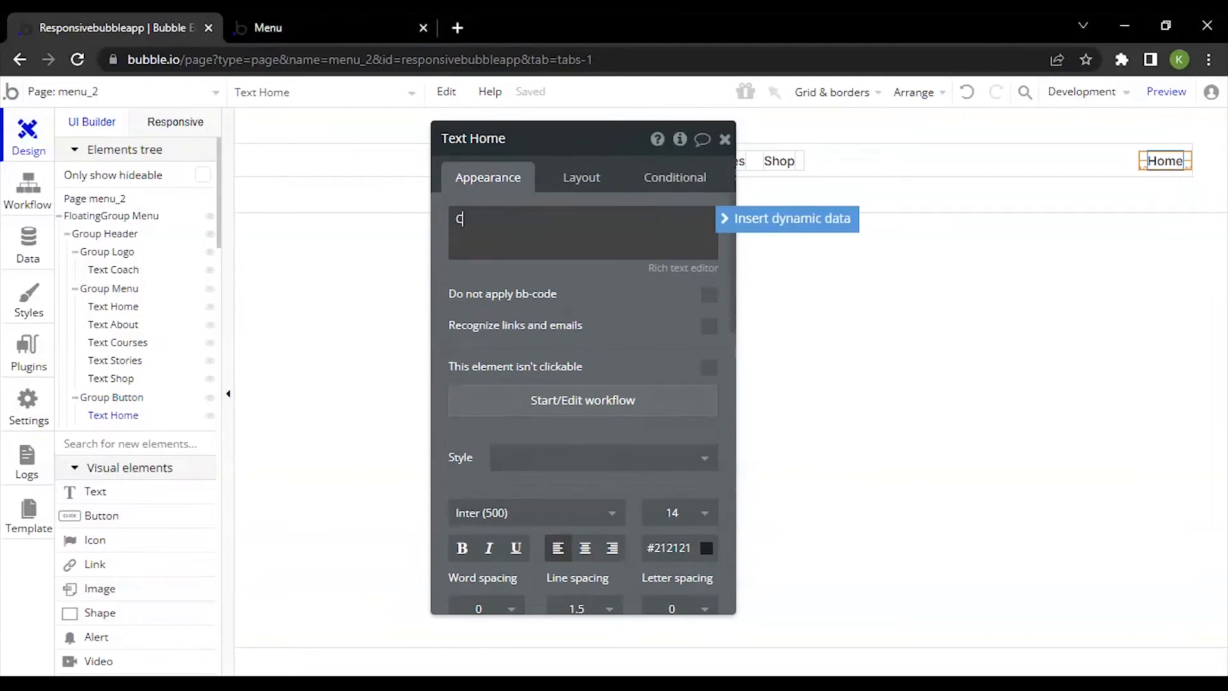
{"action": "left_click", "coordinate": [623, 285]}
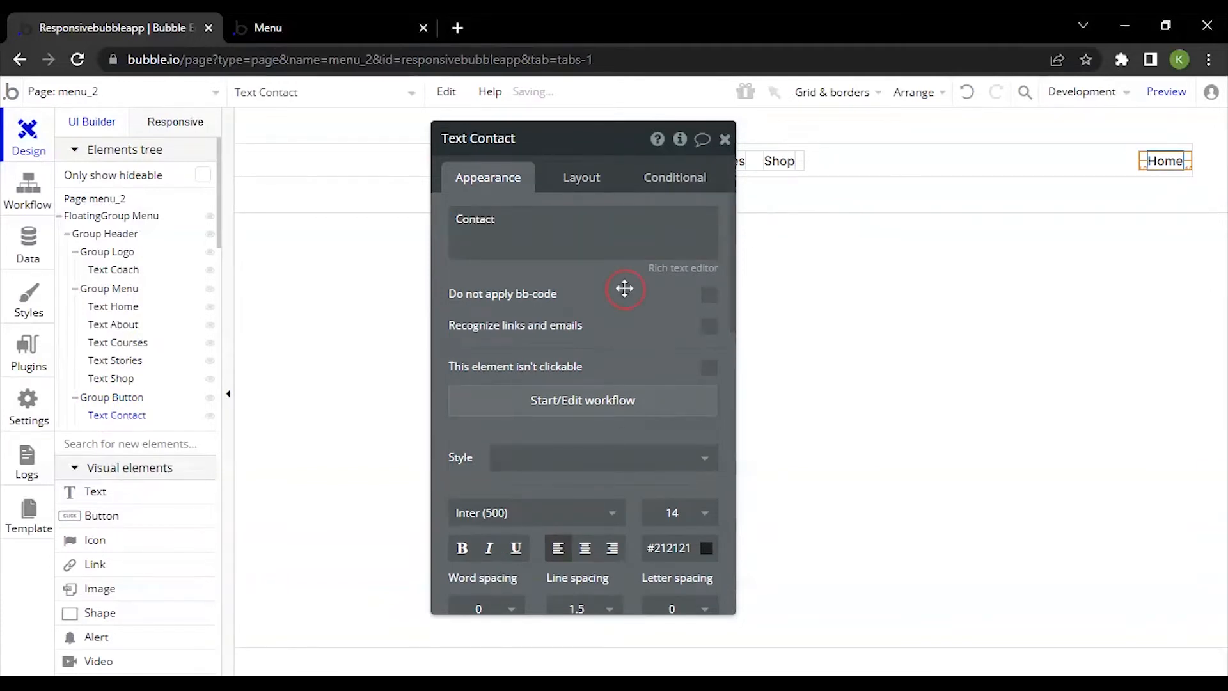
Set the background style of the Contact text to Flat color
{"action": "scroll", "coordinate": [584, 353], "scroll_direction": "down", "scroll_amount": 5}
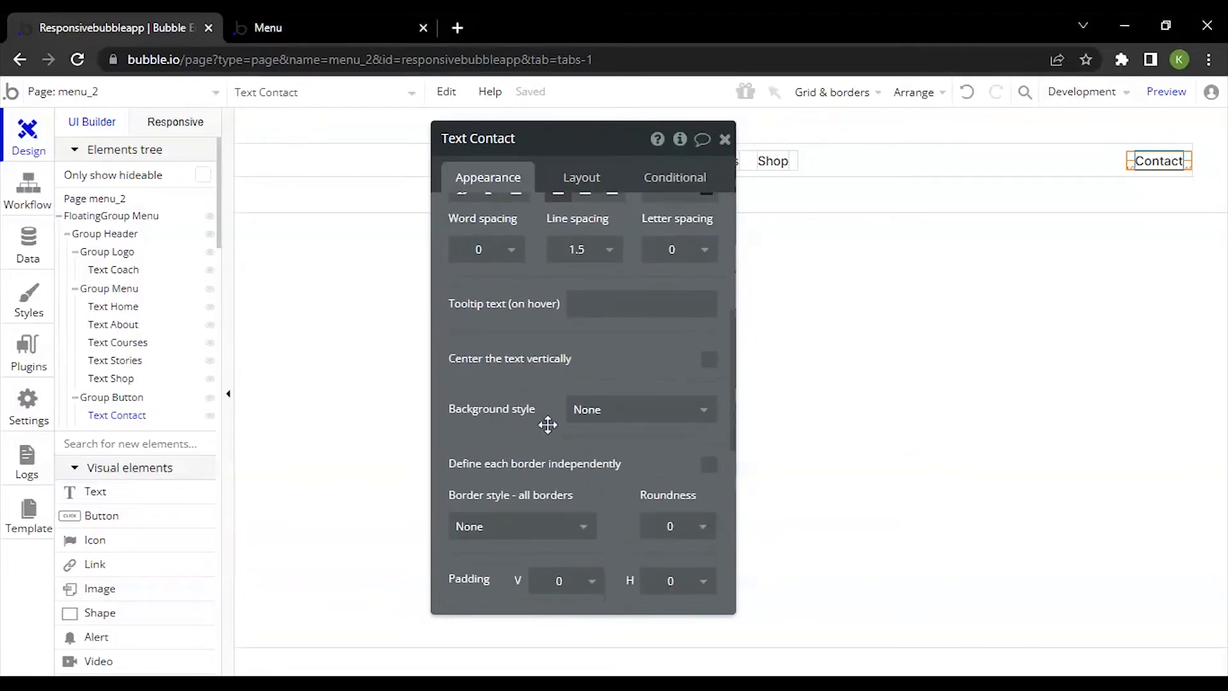
{"action": "scroll", "coordinate": [551, 419], "scroll_direction": "up", "scroll_amount": 3}
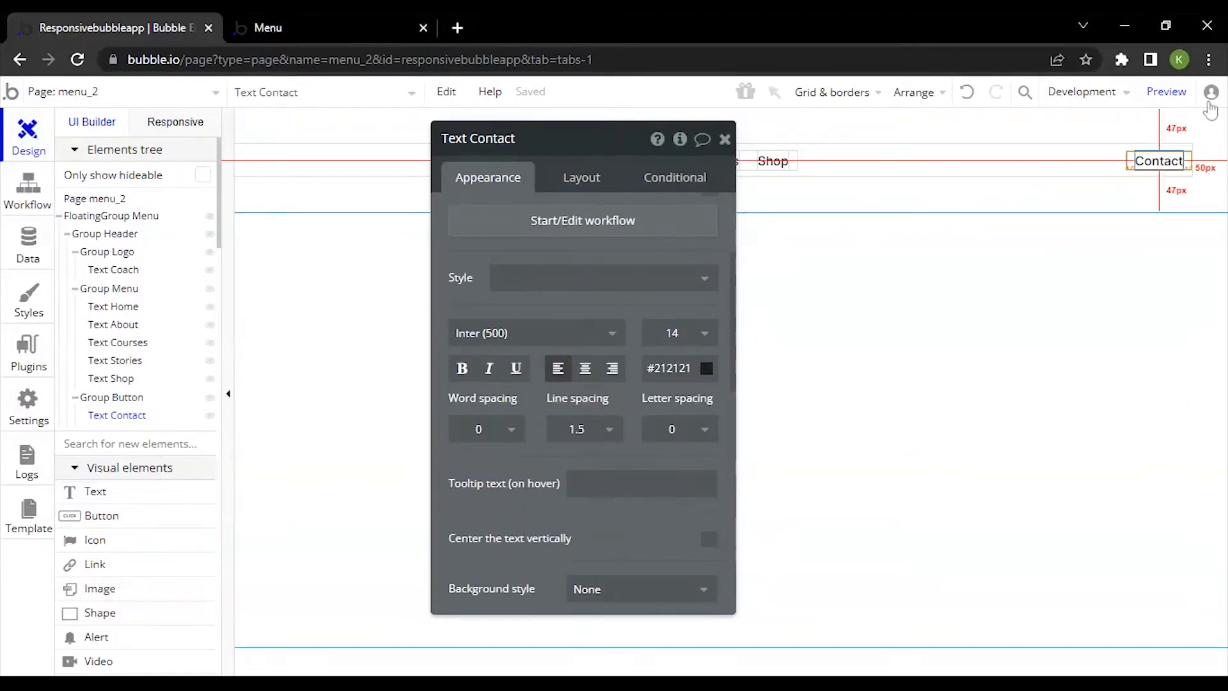
{"action": "scroll", "coordinate": [646, 387], "scroll_direction": "down", "scroll_amount": 2}
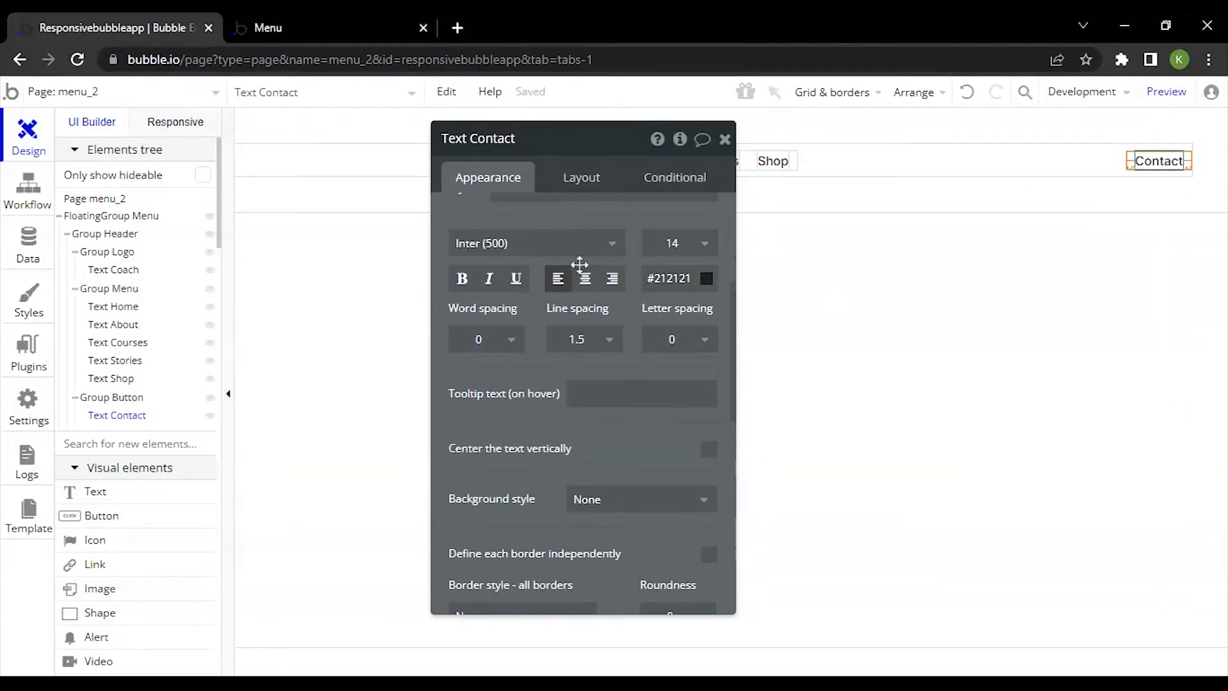
{"action": "left_click", "coordinate": [679, 277]}
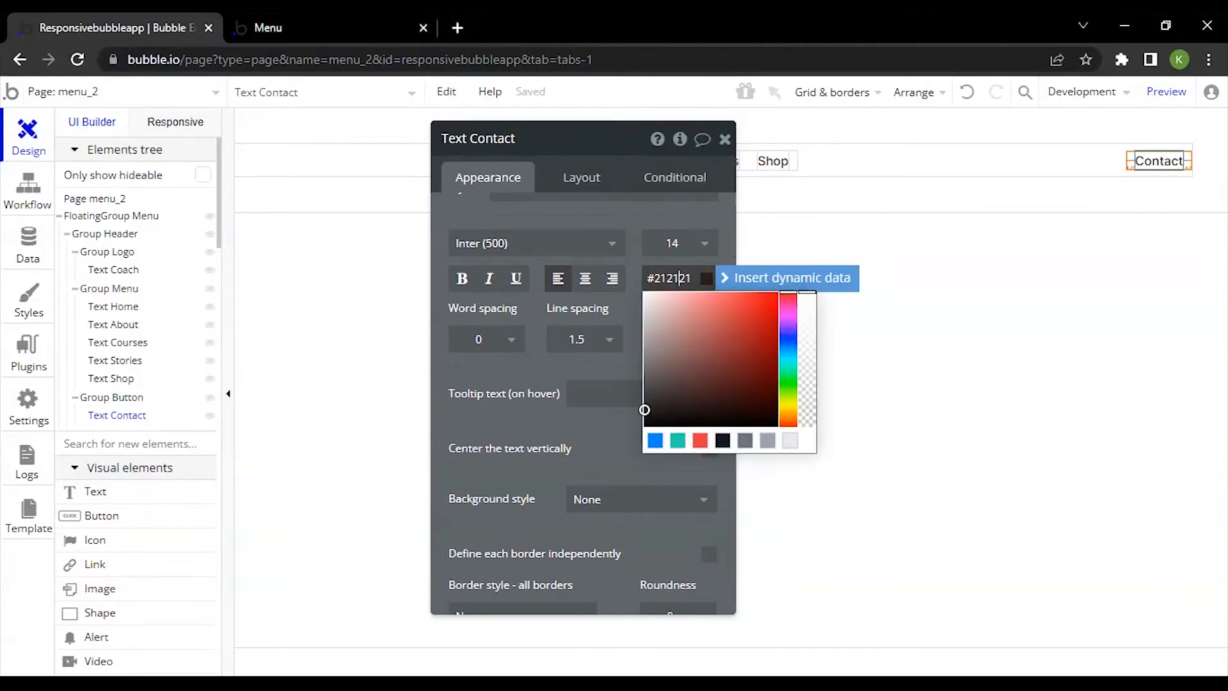
{"action": "left_click", "coordinate": [505, 425]}
{"action": "scroll", "coordinate": [632, 355], "scroll_direction": "down", "scroll_amount": 3}
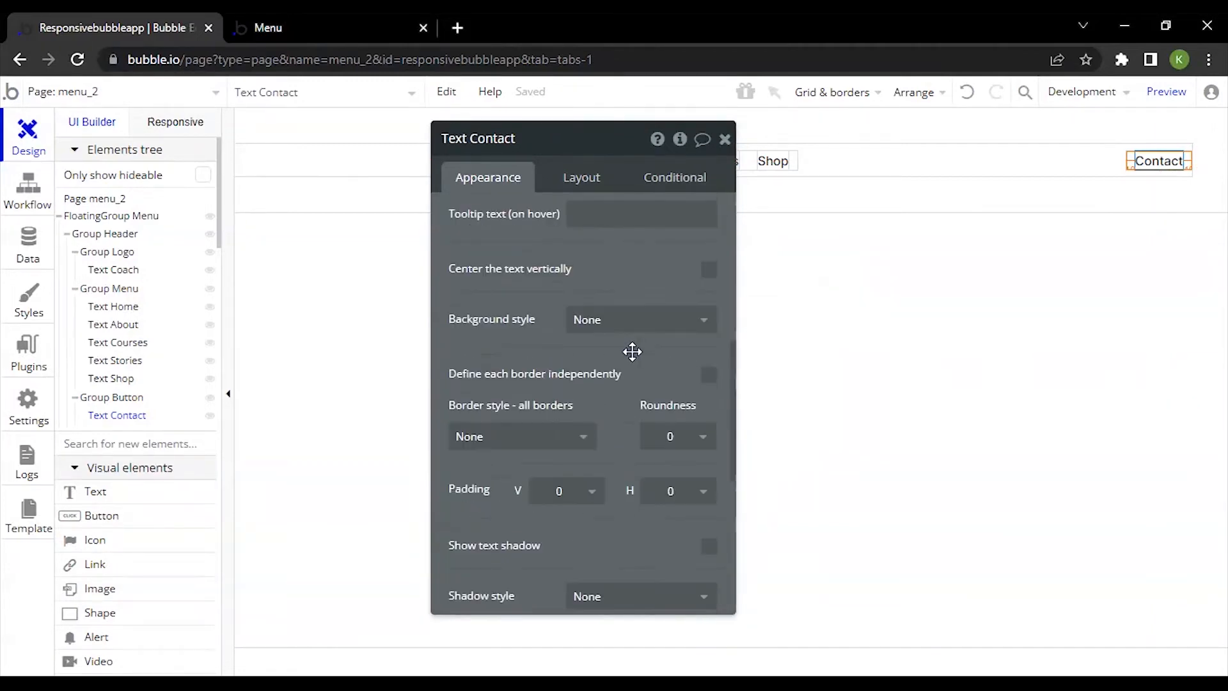
{"action": "left_click", "coordinate": [613, 328]}
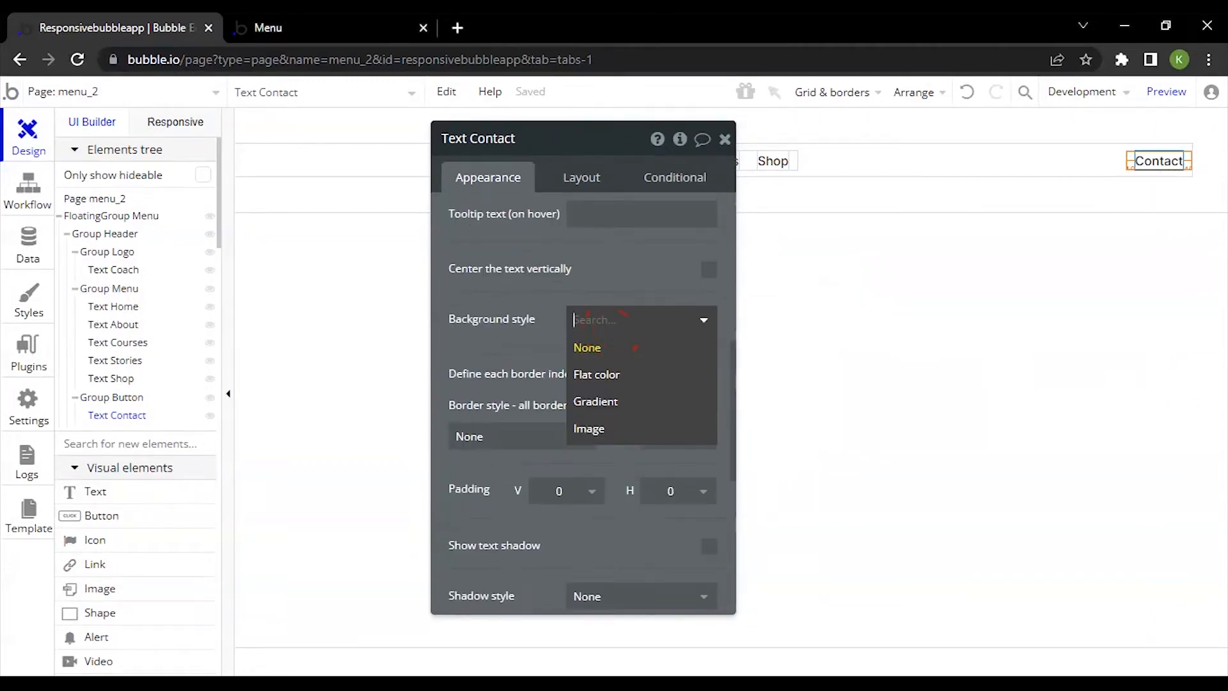
{"action": "left_click", "coordinate": [626, 376]}
Check the Contact button on the finished Menu page preview and pick yellow #FFEF14 as the Contact text's background color
{"action": "left_click", "coordinate": [402, 26]}
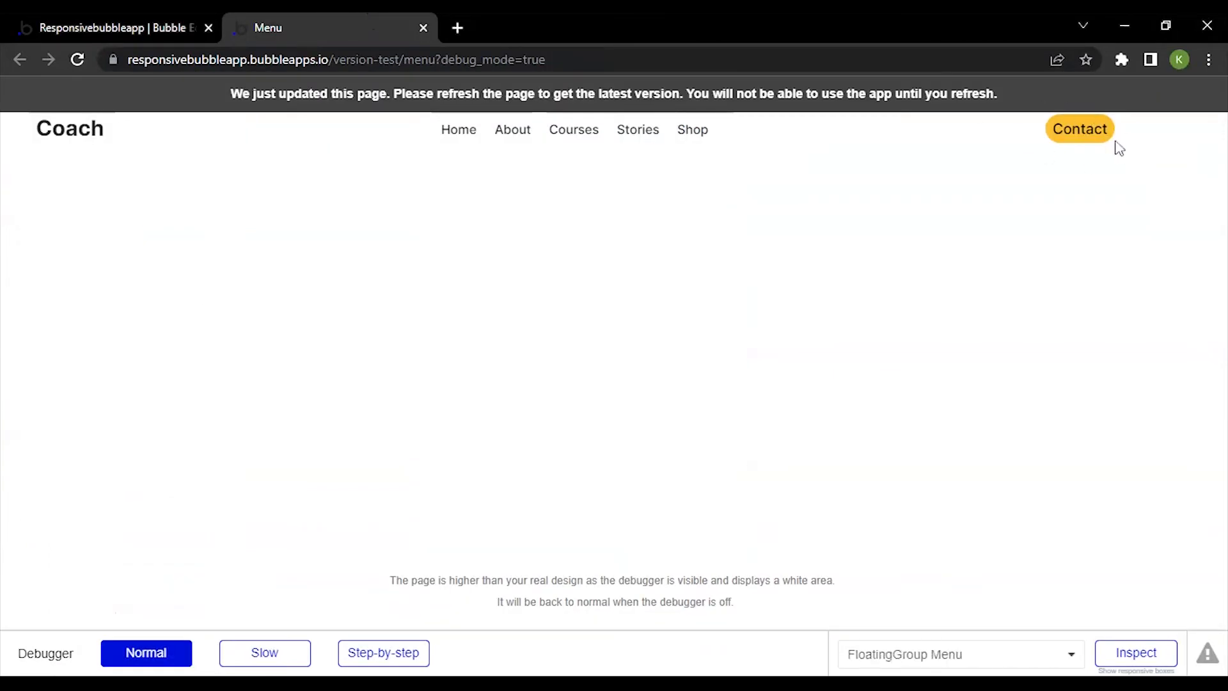
{"action": "left_click", "coordinate": [109, 27]}
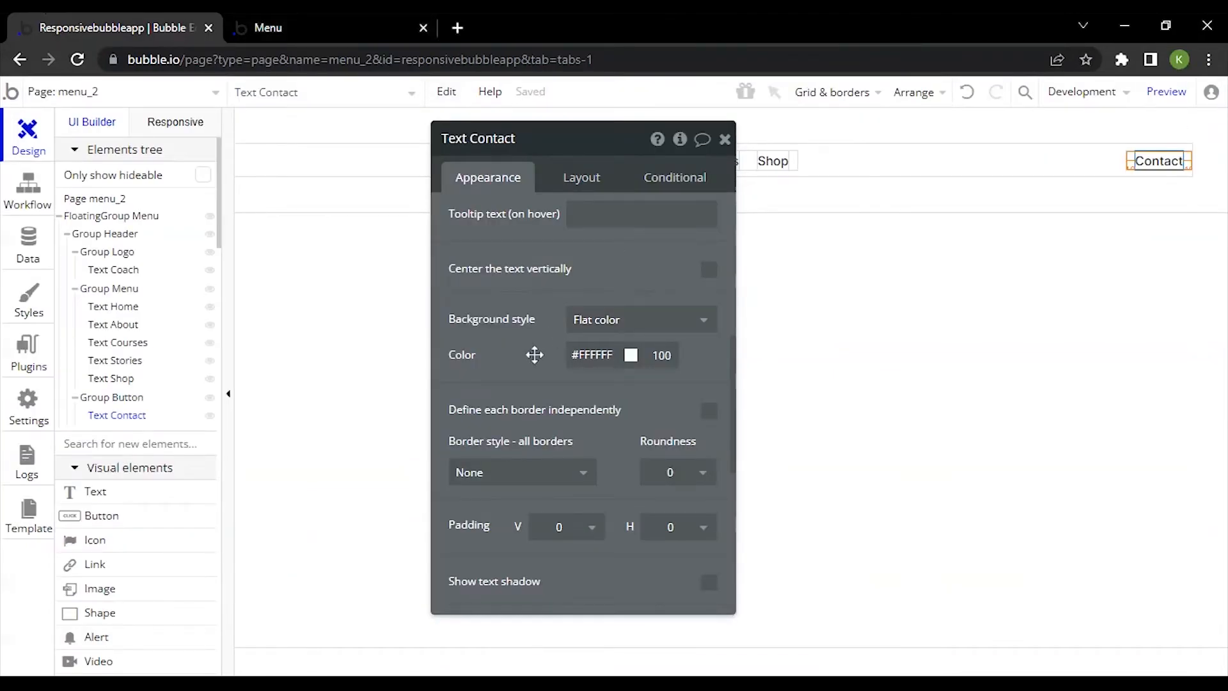
{"action": "left_click", "coordinate": [605, 355]}
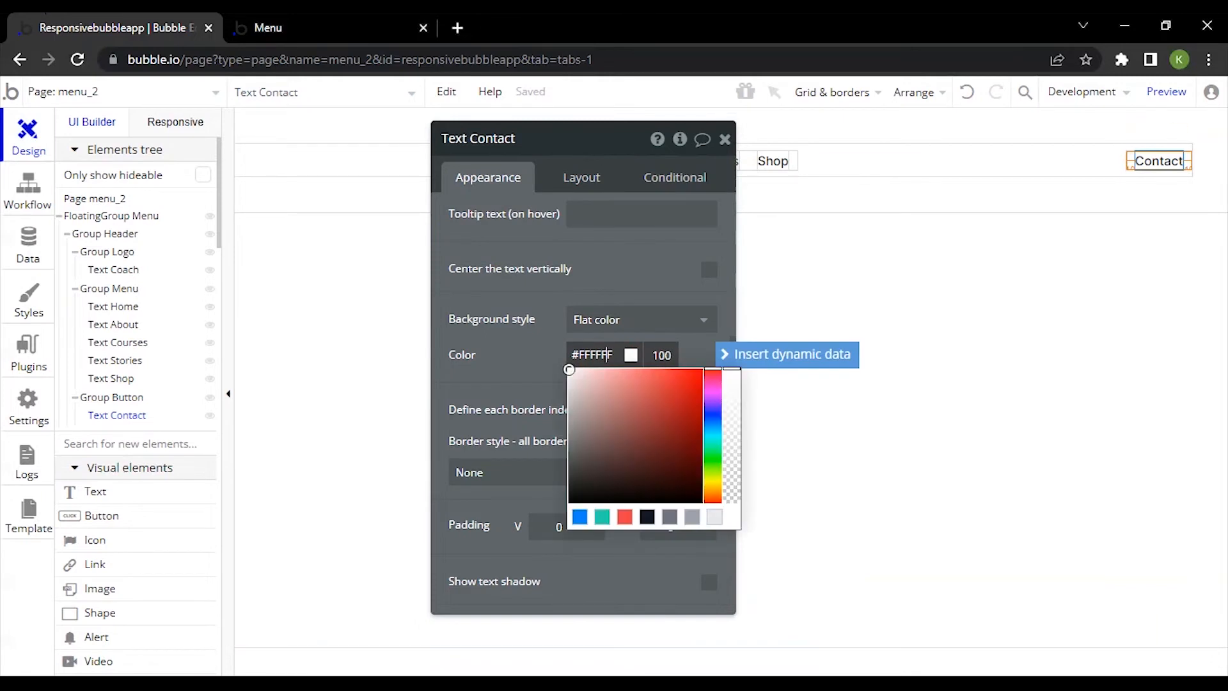
{"action": "left_click", "coordinate": [713, 482]}
{"action": "left_click_drag", "start_coordinate": [660, 371], "coordinate": [691, 369]}
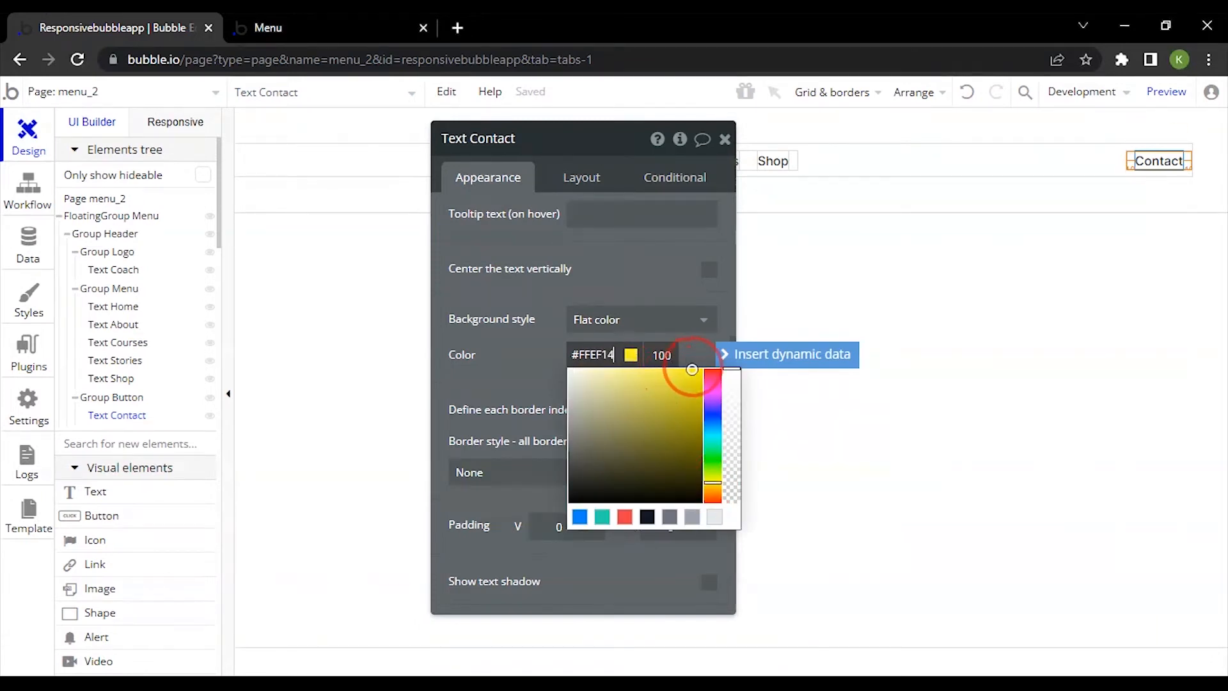
Set the Contact text's background color to #F4B200 with 90 opacity
{"action": "double_click", "coordinate": [594, 355]}
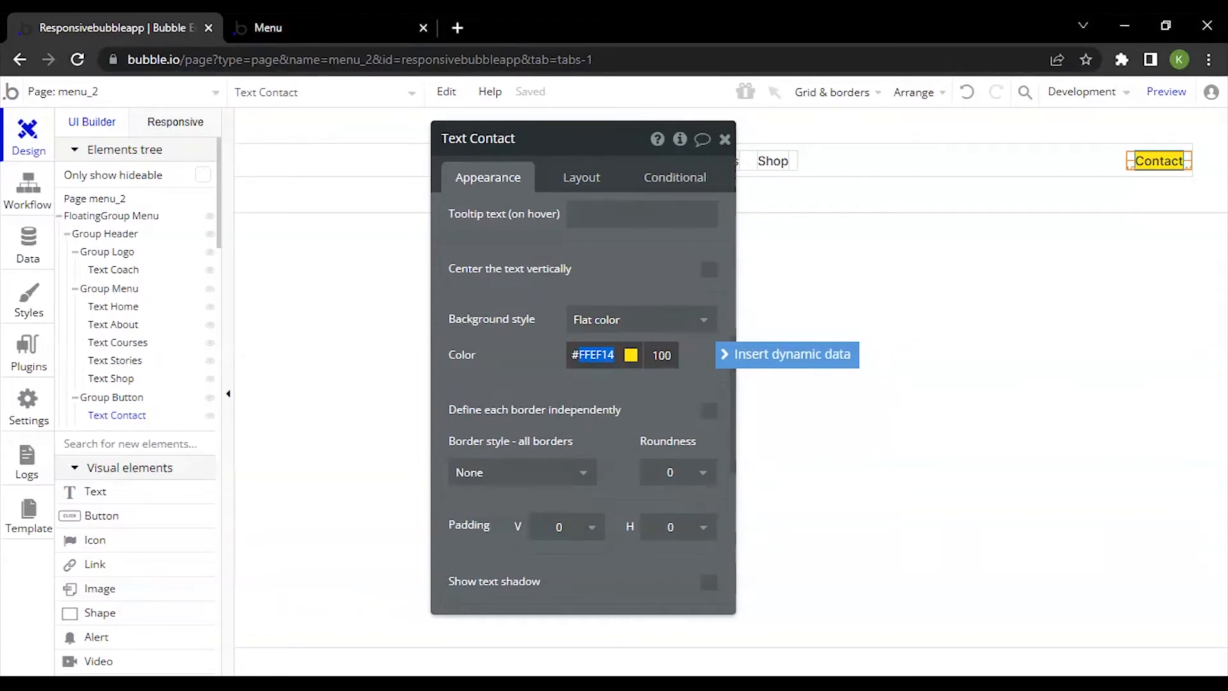
{"action": "type", "text": "F4B200"}
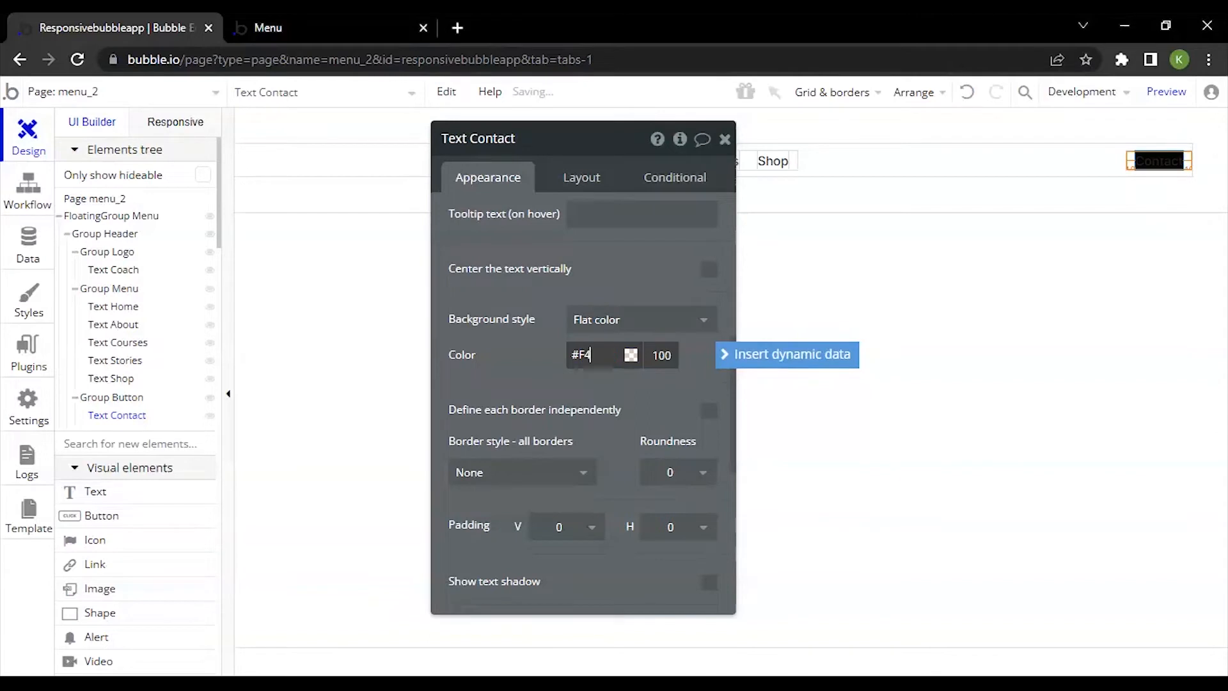
{"action": "left_click", "coordinate": [670, 356]}
{"action": "double_click", "coordinate": [670, 356]}
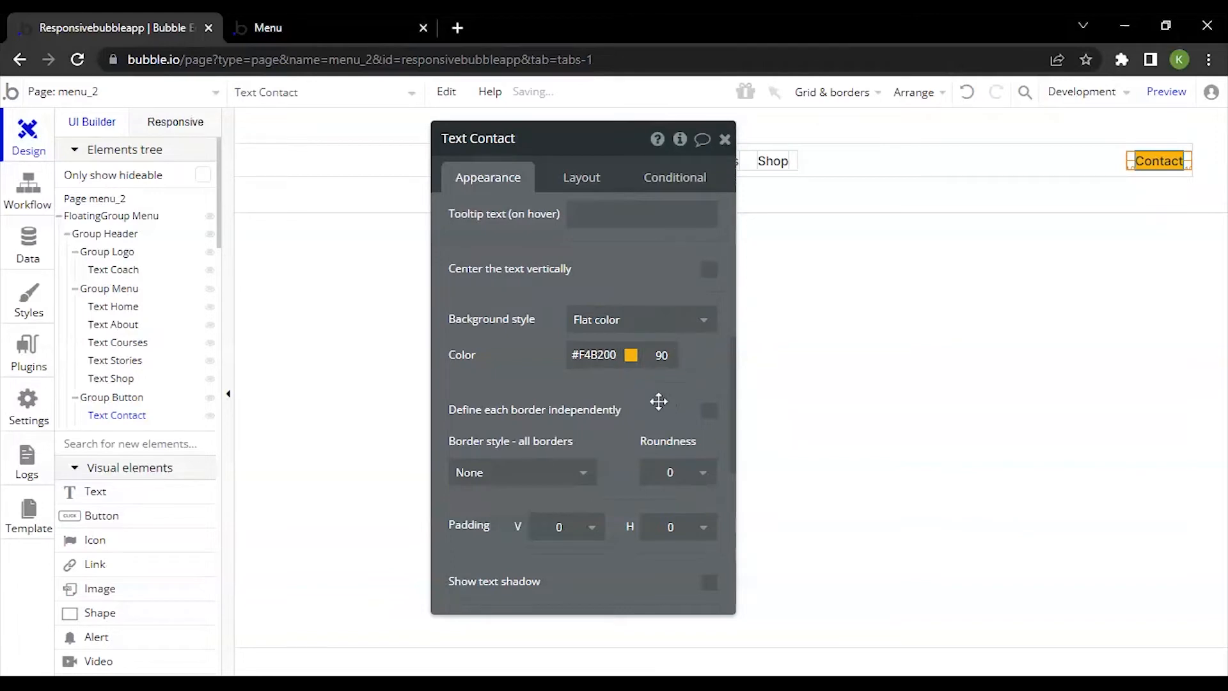
Set the Contact text's padding to 4 vertically and 8 horizontally
{"action": "scroll", "coordinate": [659, 401], "scroll_direction": "down", "scroll_amount": 3}
{"action": "scroll", "coordinate": [658, 401], "scroll_direction": "up", "scroll_amount": 3}
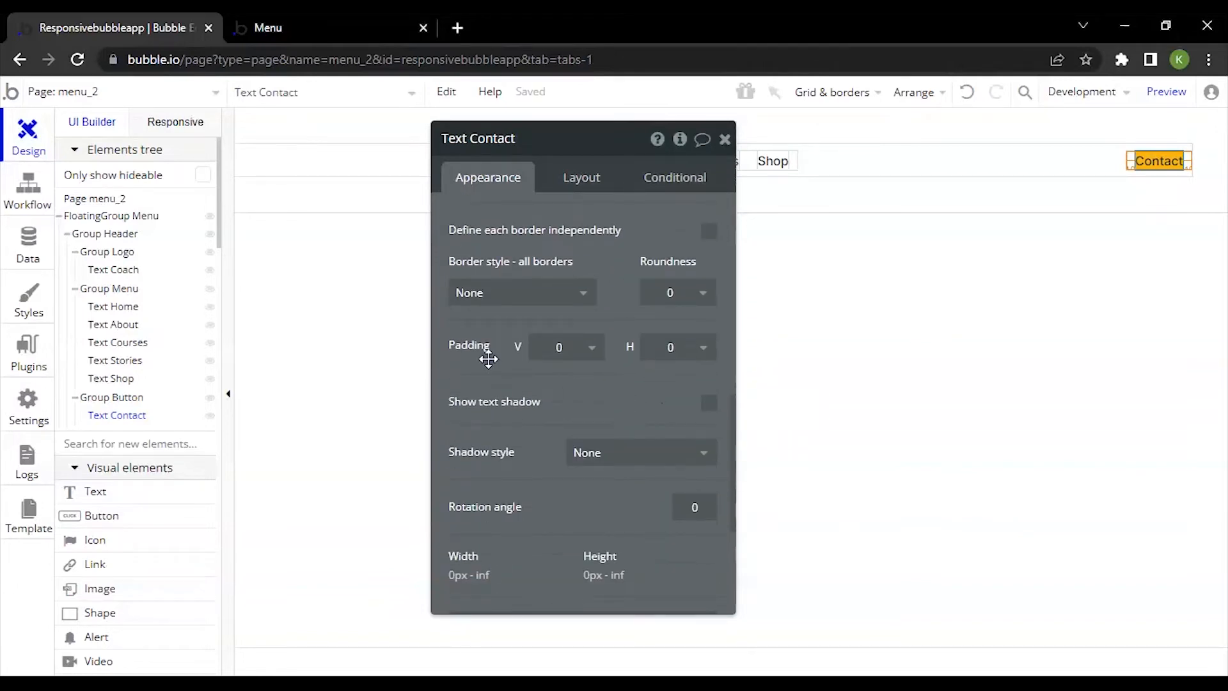
{"action": "left_click", "coordinate": [558, 349]}
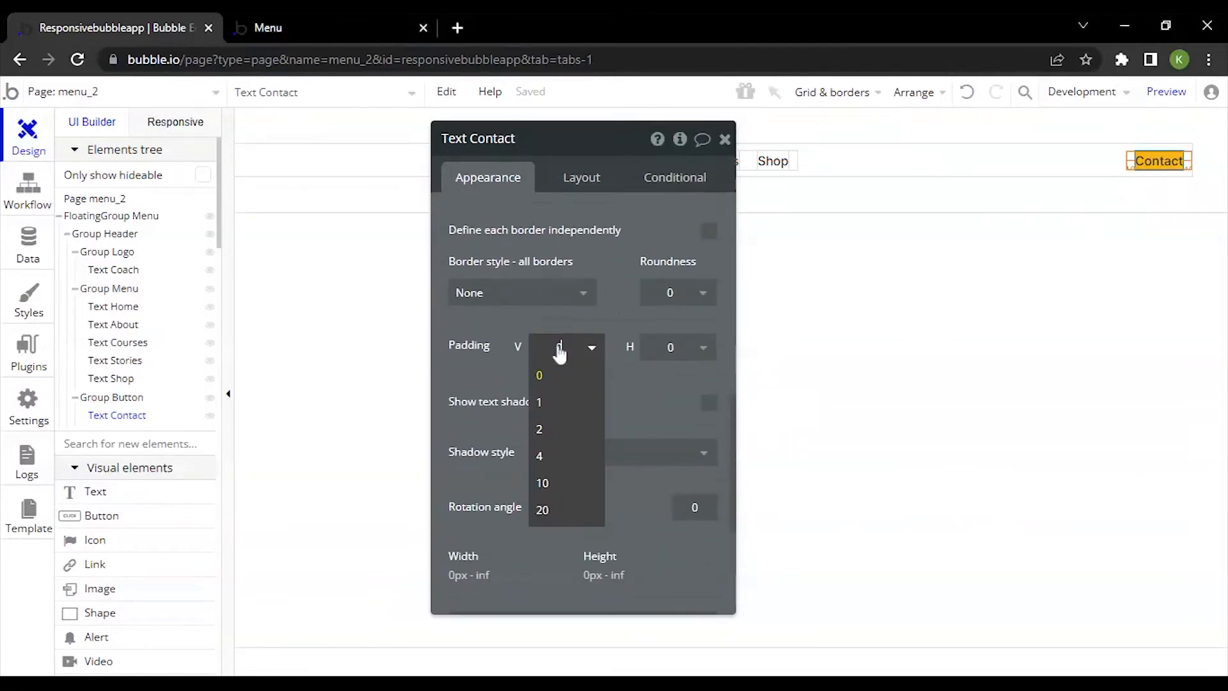
{"action": "left_click", "coordinate": [548, 465]}
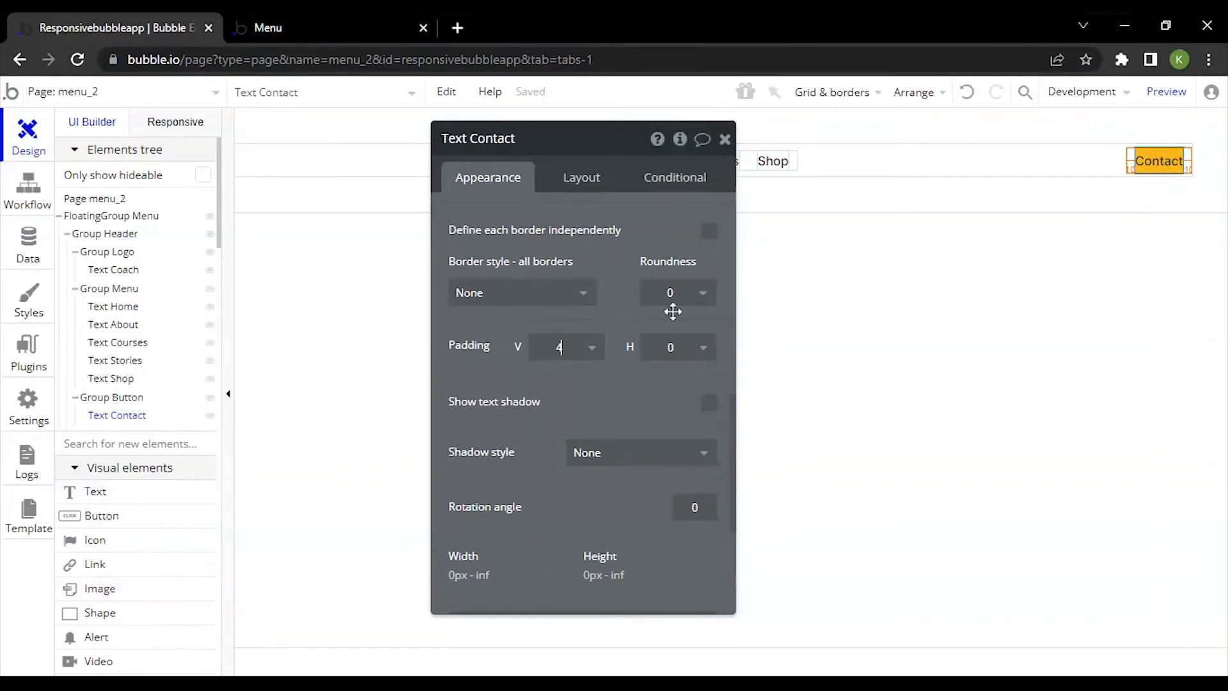
{"action": "left_click", "coordinate": [672, 346]}
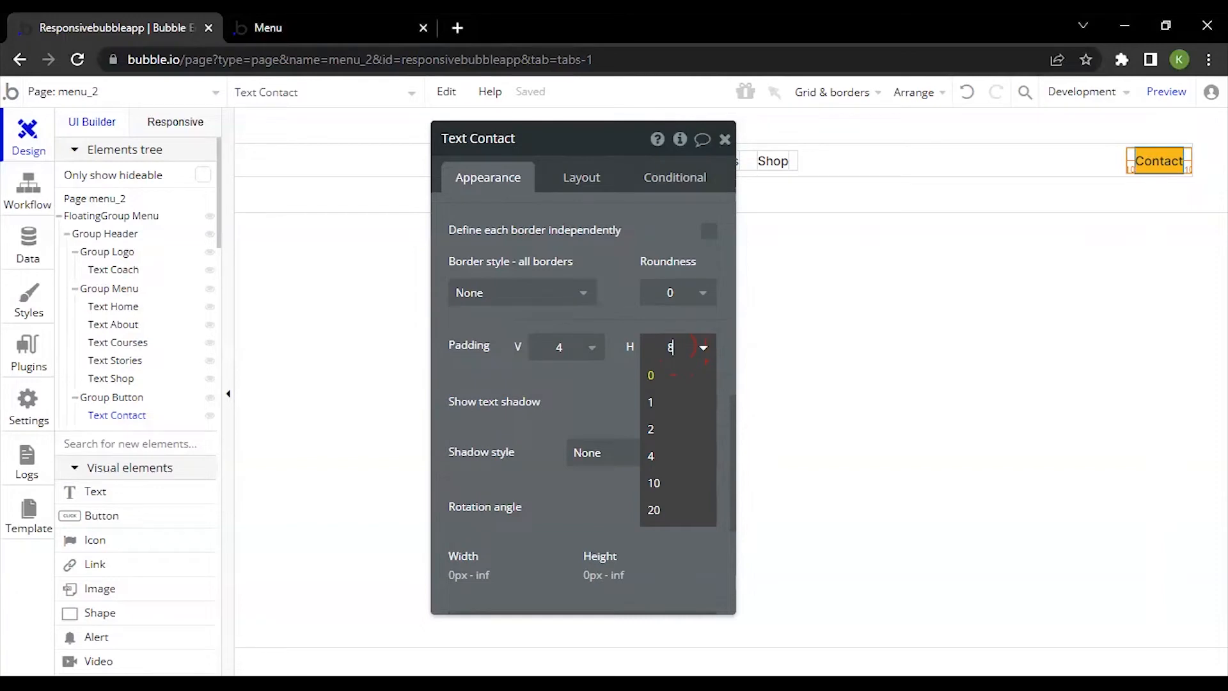
{"action": "left_click", "coordinate": [647, 321]}
Round the Contact text's background by setting its border roundness to 100
{"action": "scroll", "coordinate": [614, 324], "scroll_direction": "up", "scroll_amount": 4}
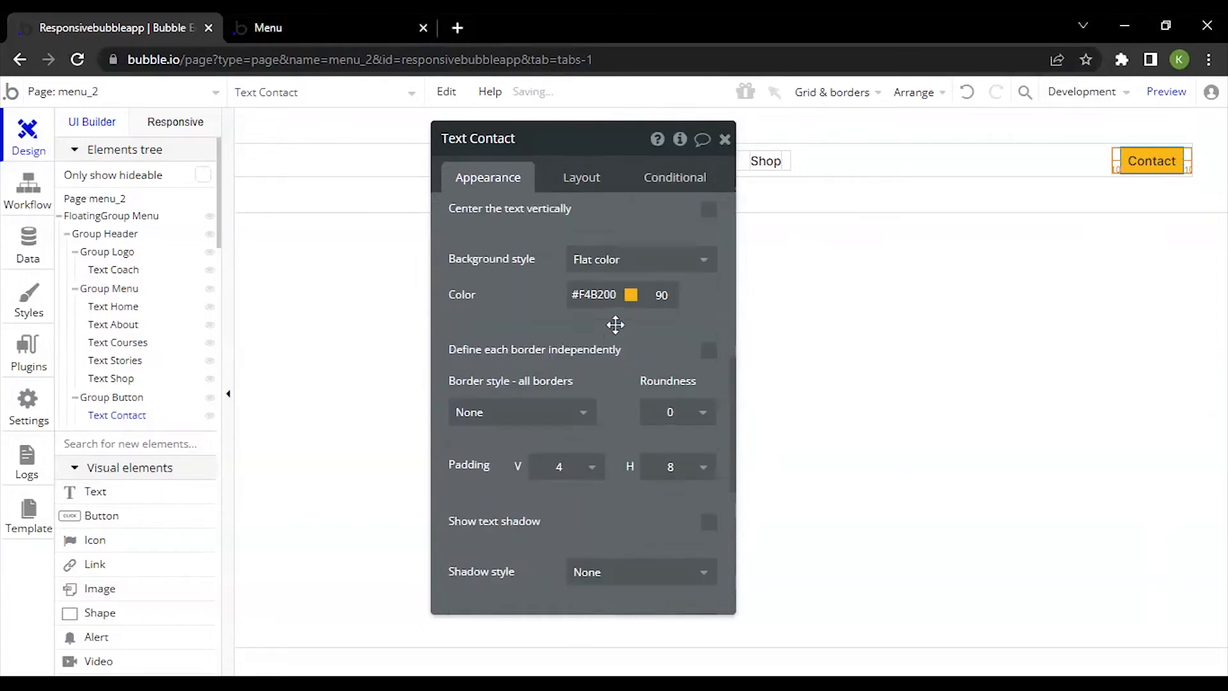
{"action": "scroll", "coordinate": [613, 355], "scroll_direction": "down", "scroll_amount": 4}
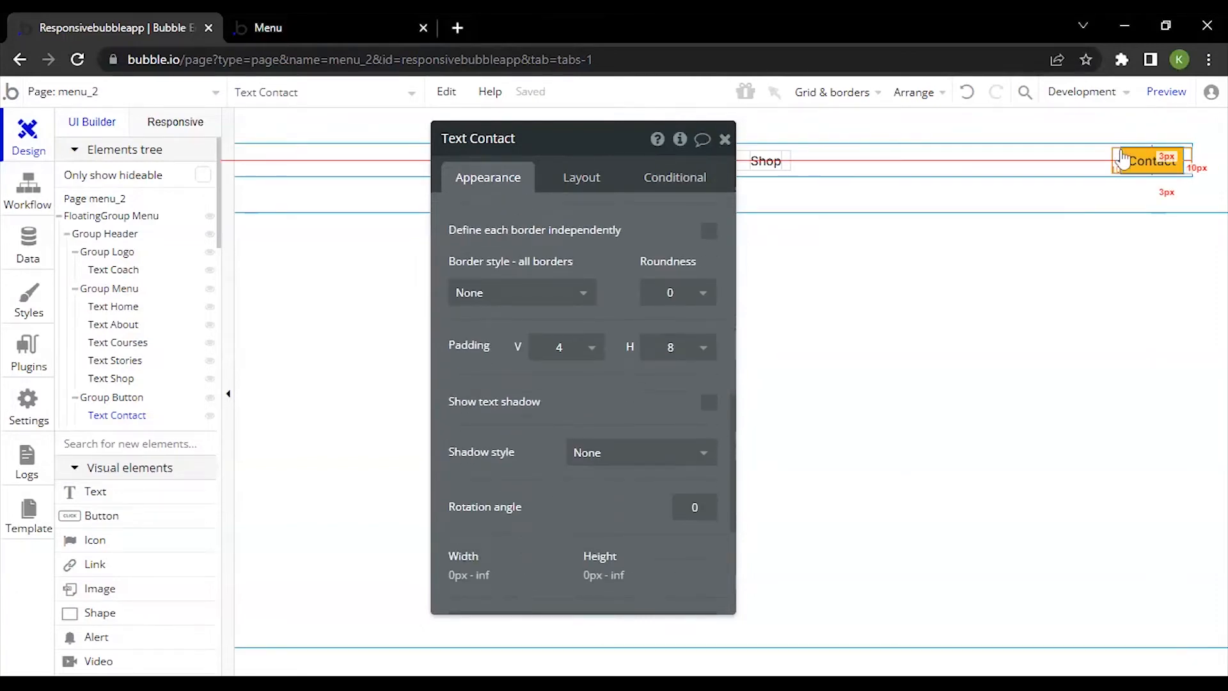
{"action": "left_click", "coordinate": [668, 292]}
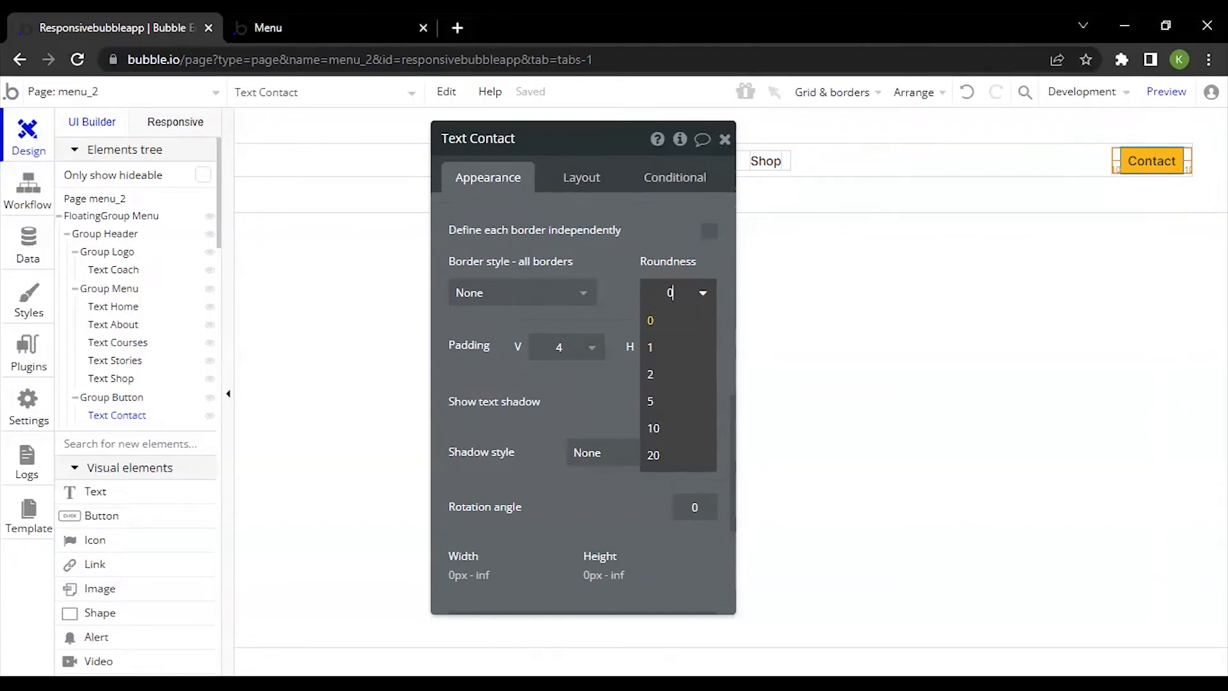
{"action": "left_click", "coordinate": [679, 389]}
{"action": "left_click", "coordinate": [681, 294]}
{"action": "double_click", "coordinate": [671, 294]}
{"action": "type", "text": "100"}
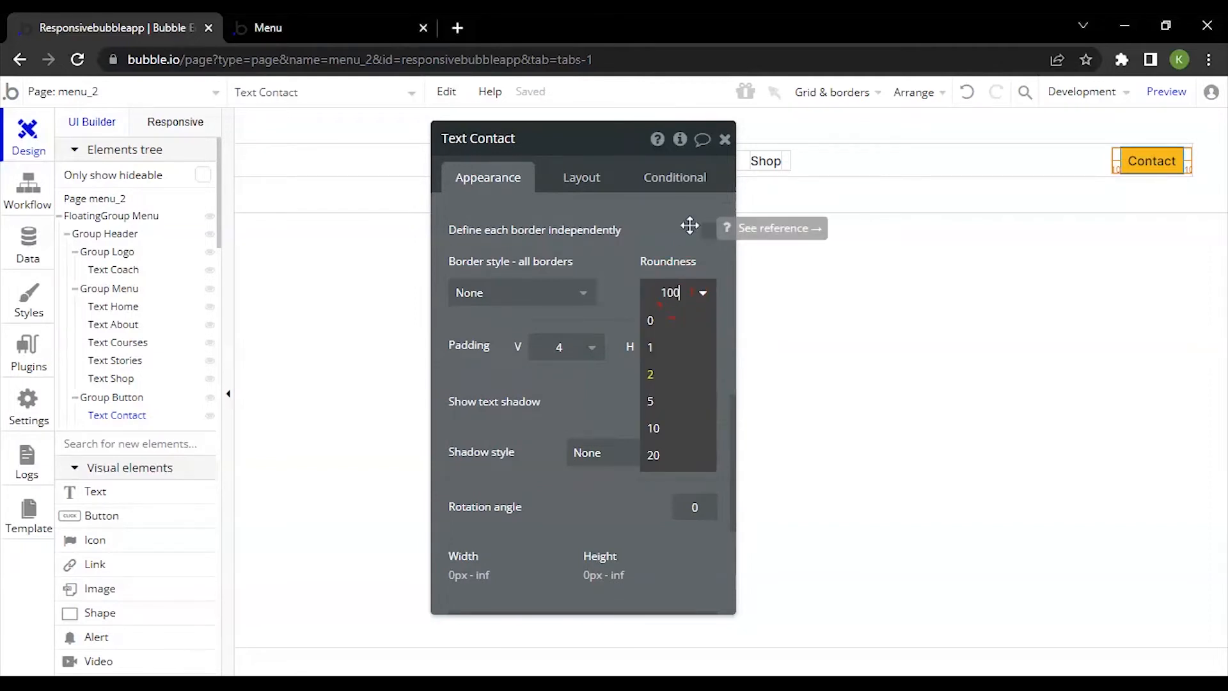
{"action": "key", "text": "Return"}
{"action": "left_click", "coordinate": [622, 219]}
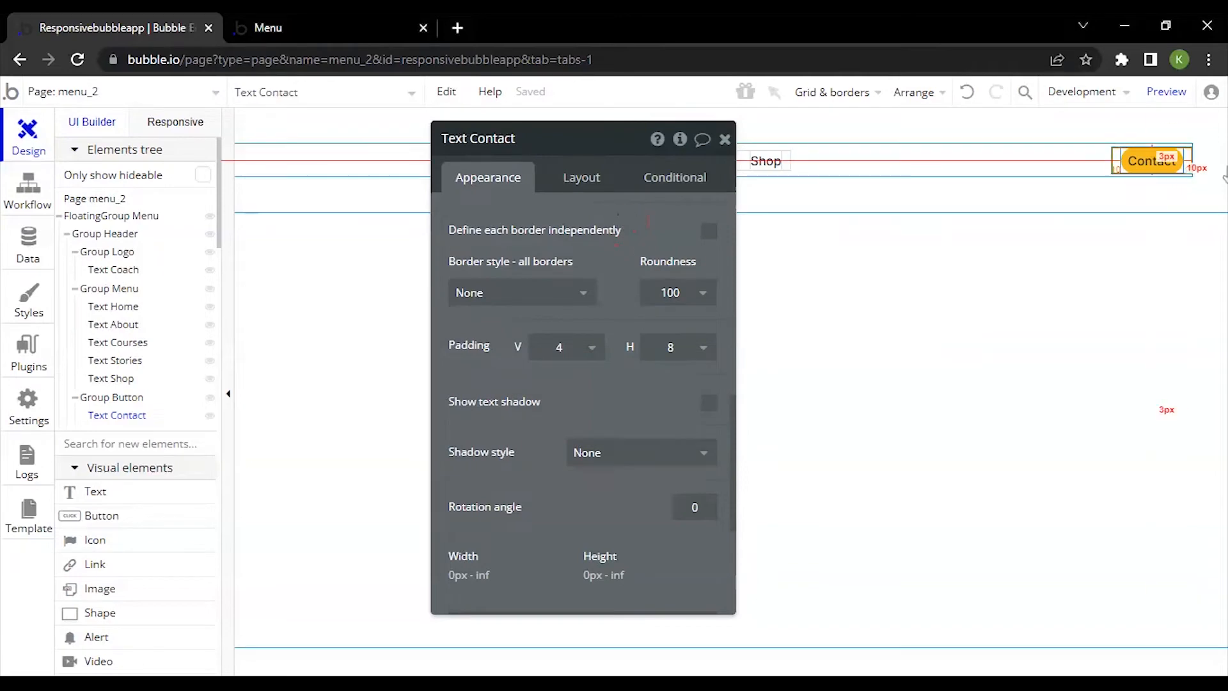
{"action": "scroll", "coordinate": [624, 379], "scroll_direction": "up", "scroll_amount": 7}
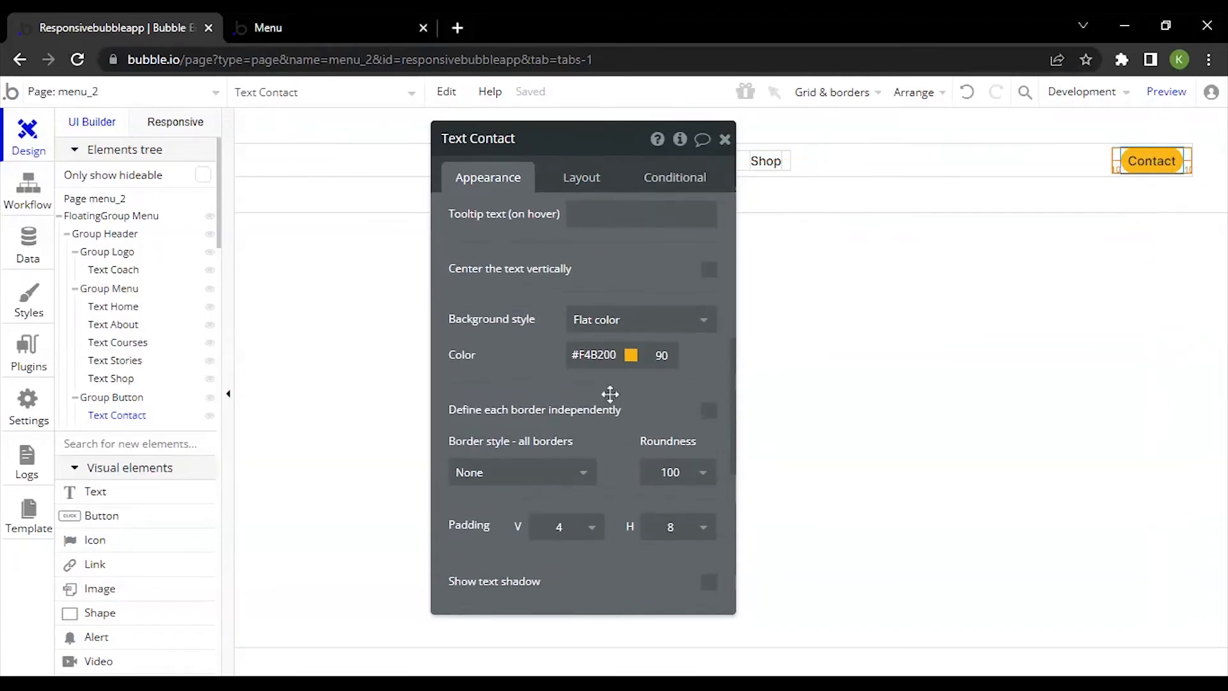
Review the Contact text's remaining appearance settings and preview the page to check the rounded button
{"action": "scroll", "coordinate": [584, 289], "scroll_direction": "down", "scroll_amount": 5}
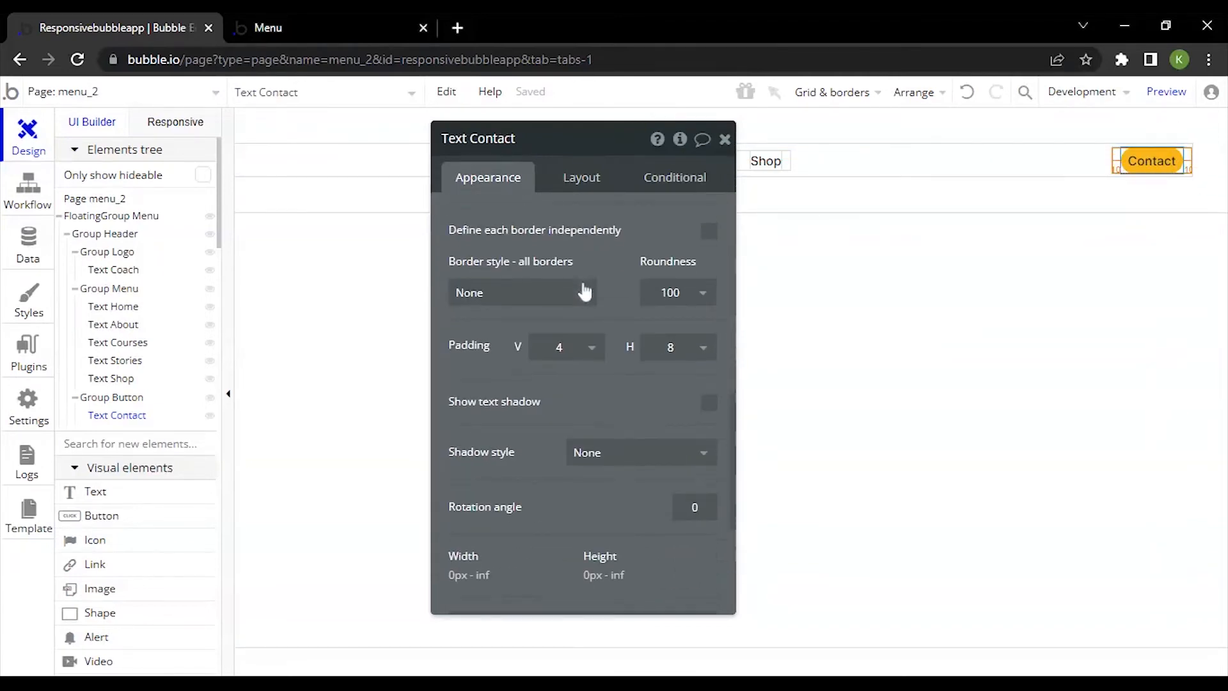
{"action": "scroll", "coordinate": [582, 367], "scroll_direction": "down", "scroll_amount": 4}
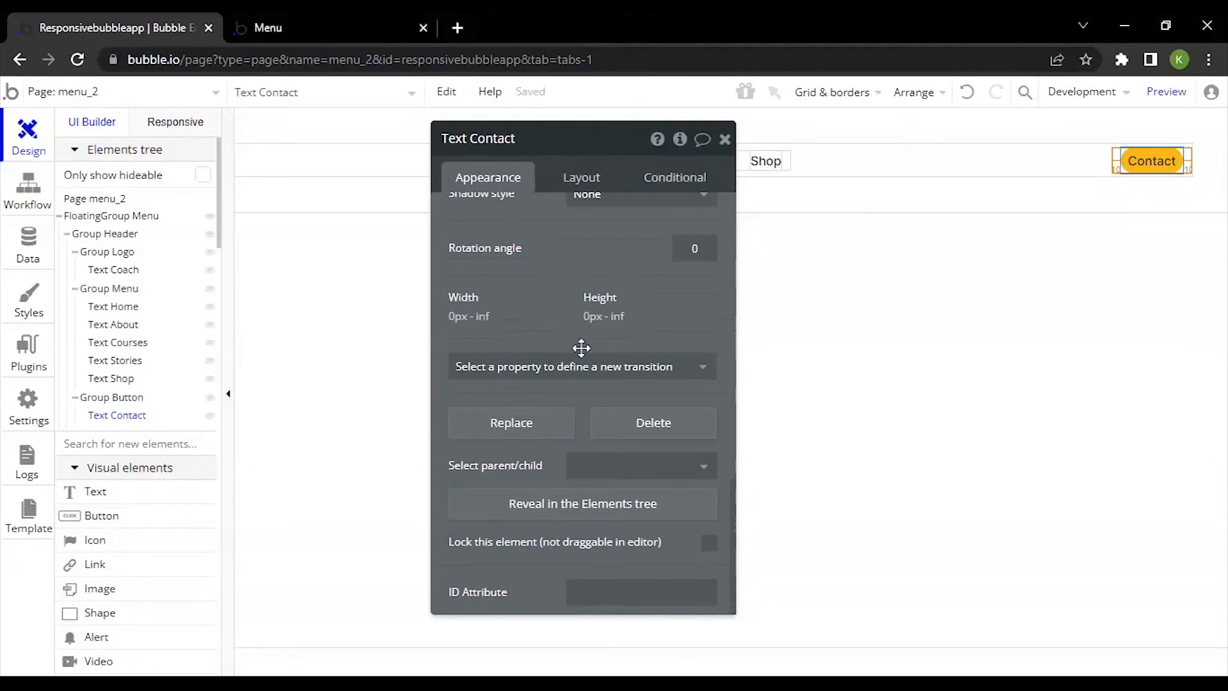
{"action": "scroll", "coordinate": [580, 347], "scroll_direction": "up", "scroll_amount": 5}
{"action": "left_click_drag", "start_coordinate": [616, 302], "coordinate": [561, 304]}
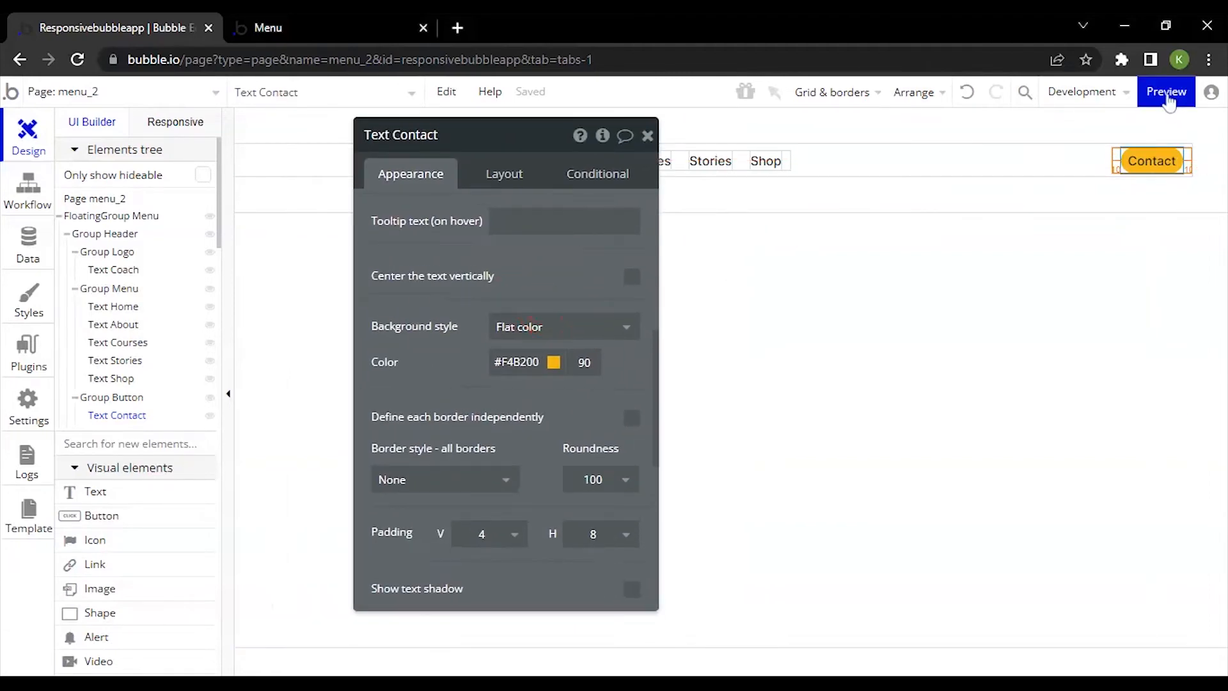
{"action": "mouse_move", "coordinate": [1170, 100]}
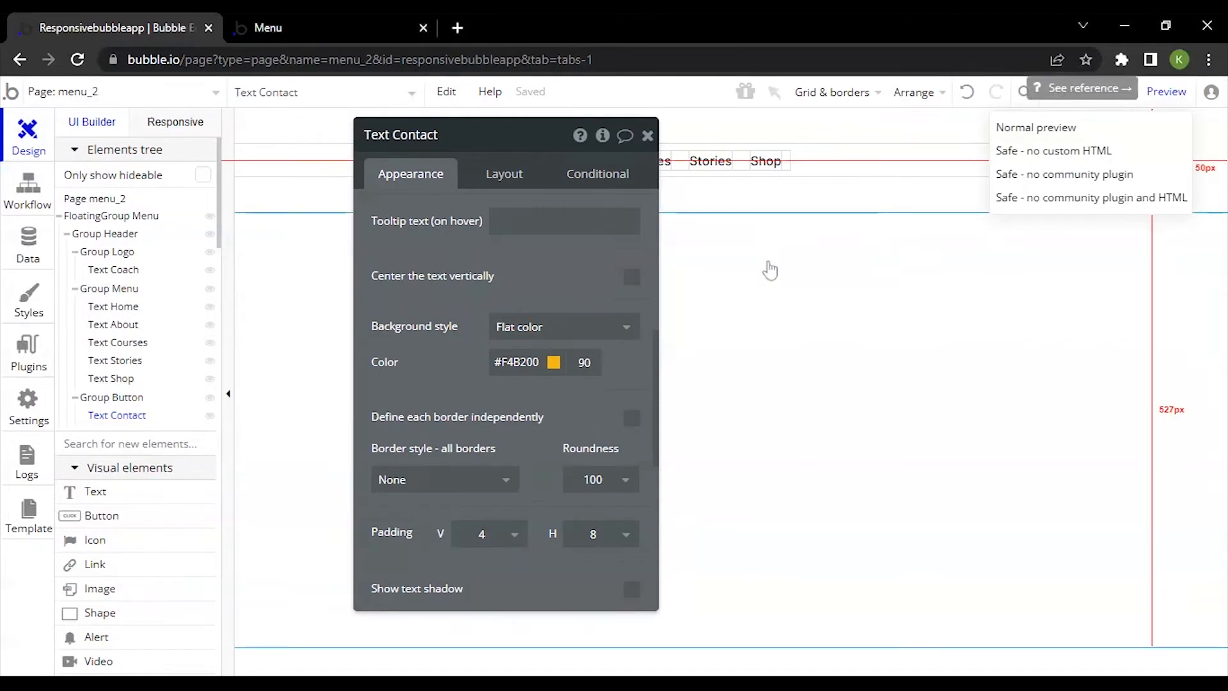
{"action": "left_click", "coordinate": [1180, 96]}
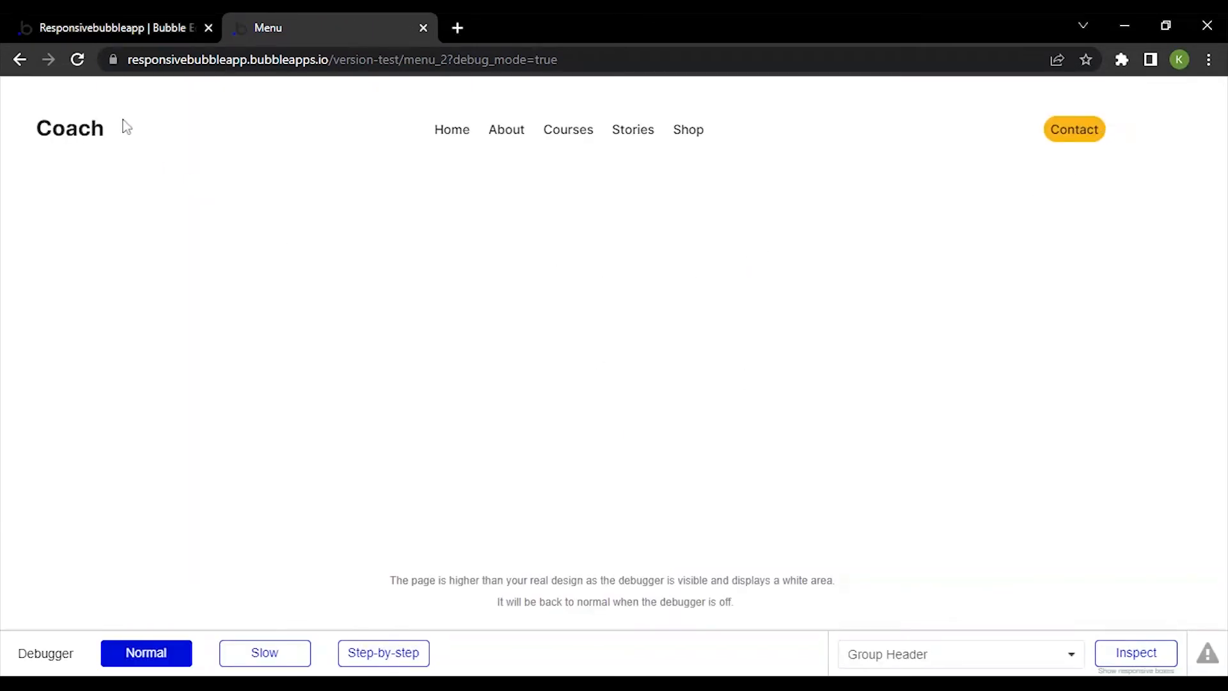
Back in the editor, set the Contact text's font size to 15
{"action": "left_click", "coordinate": [124, 19]}
{"action": "scroll", "coordinate": [577, 366], "scroll_direction": "up", "scroll_amount": 3}
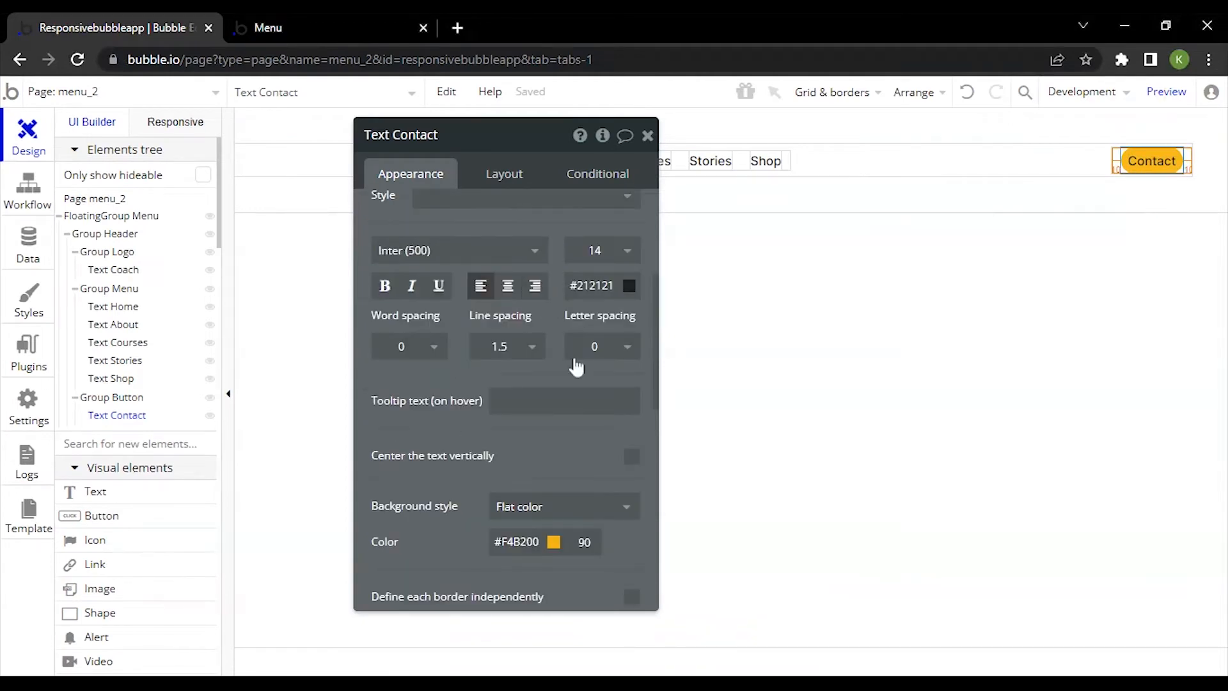
{"action": "scroll", "coordinate": [582, 362], "scroll_direction": "up", "scroll_amount": 2}
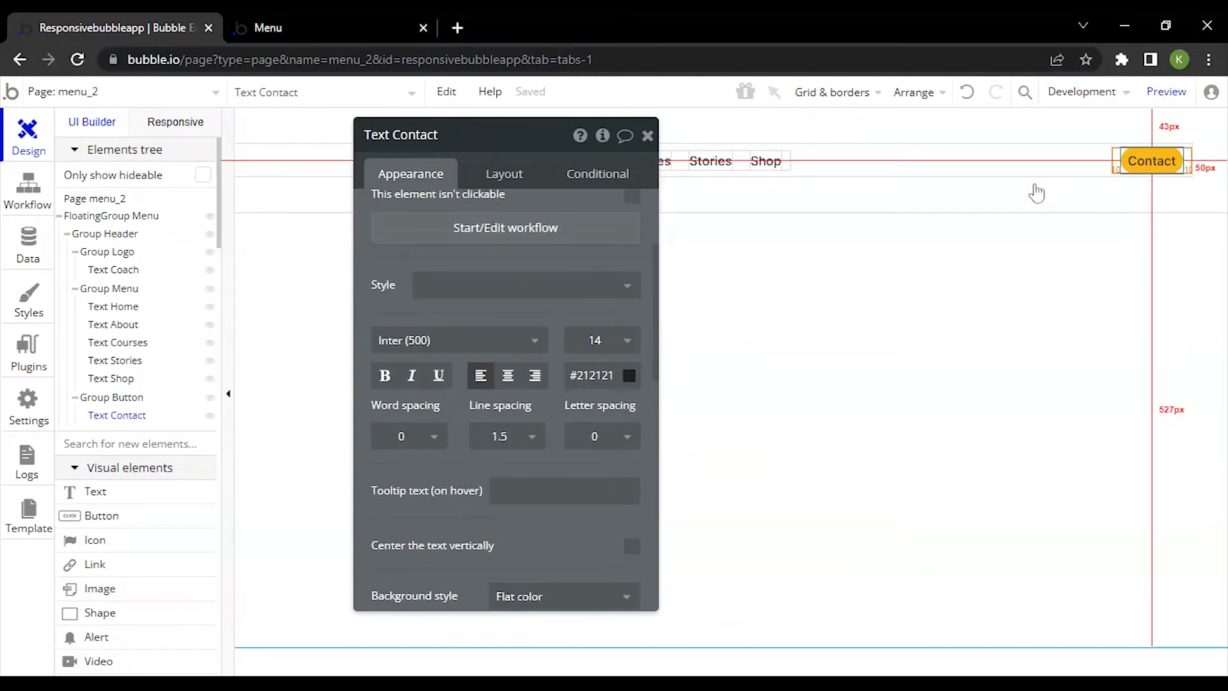
{"action": "left_click", "coordinate": [607, 346]}
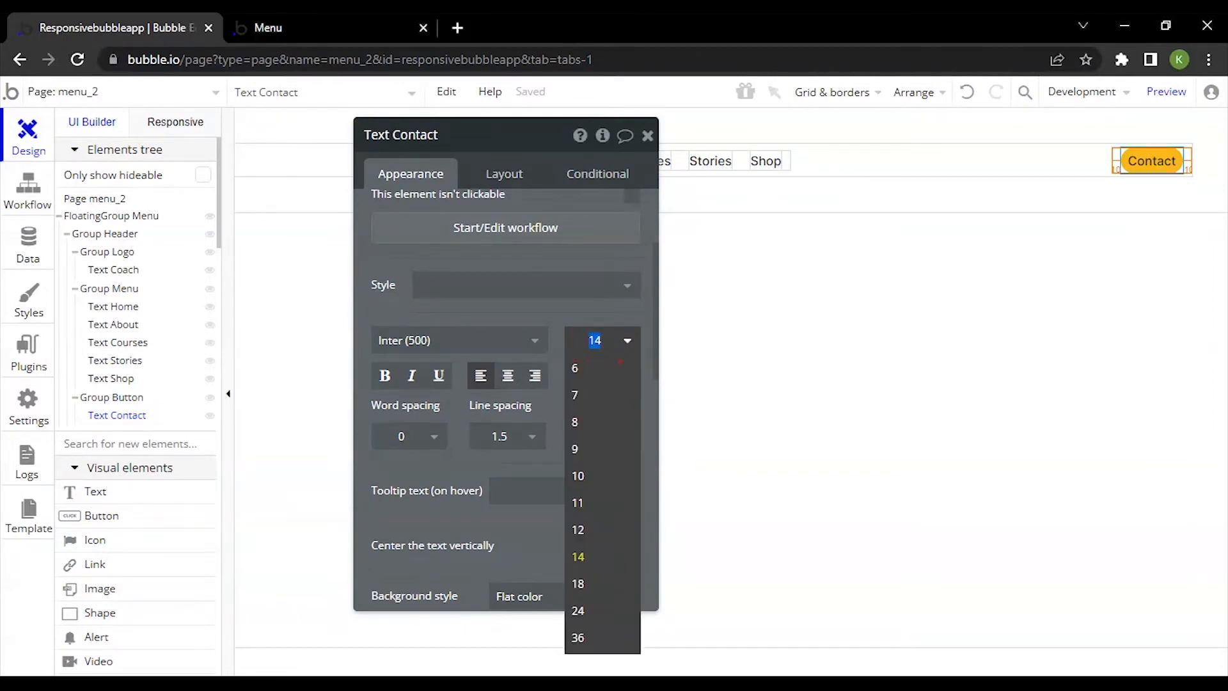
{"action": "type", "text": "15"}
{"action": "key", "text": "Return"}
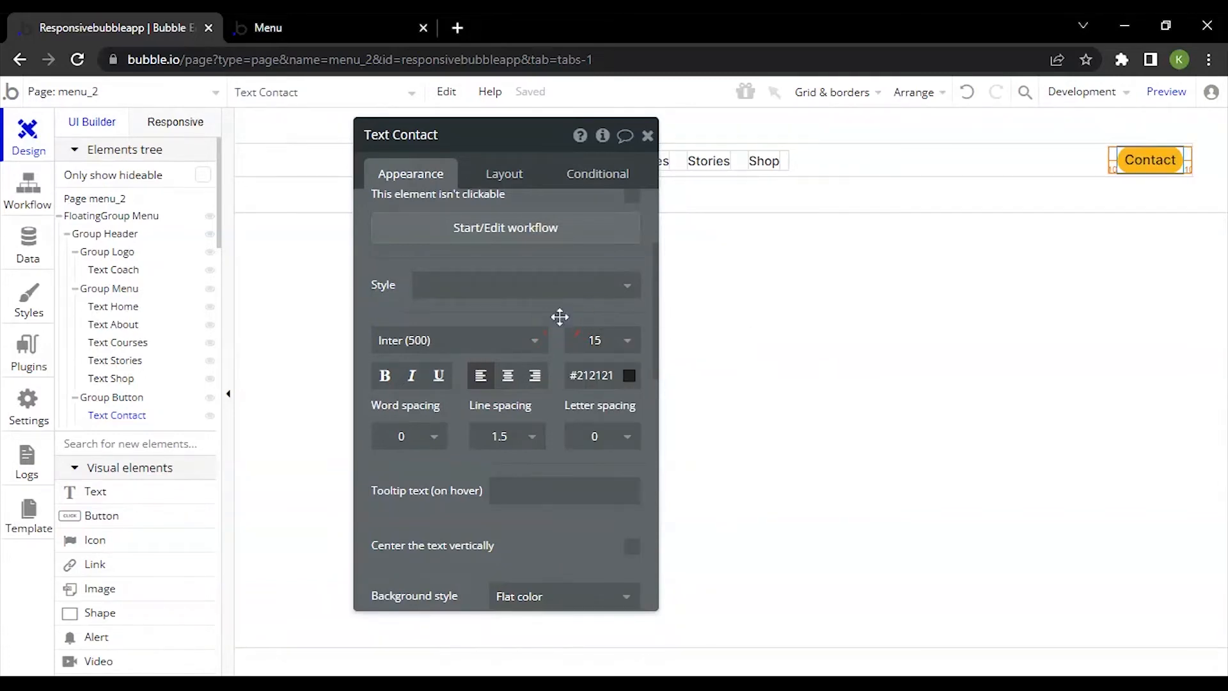
Check the resized Contact button in the page preview and return to the editor
{"action": "left_click", "coordinate": [282, 26]}
{"action": "left_click", "coordinate": [378, 108]}
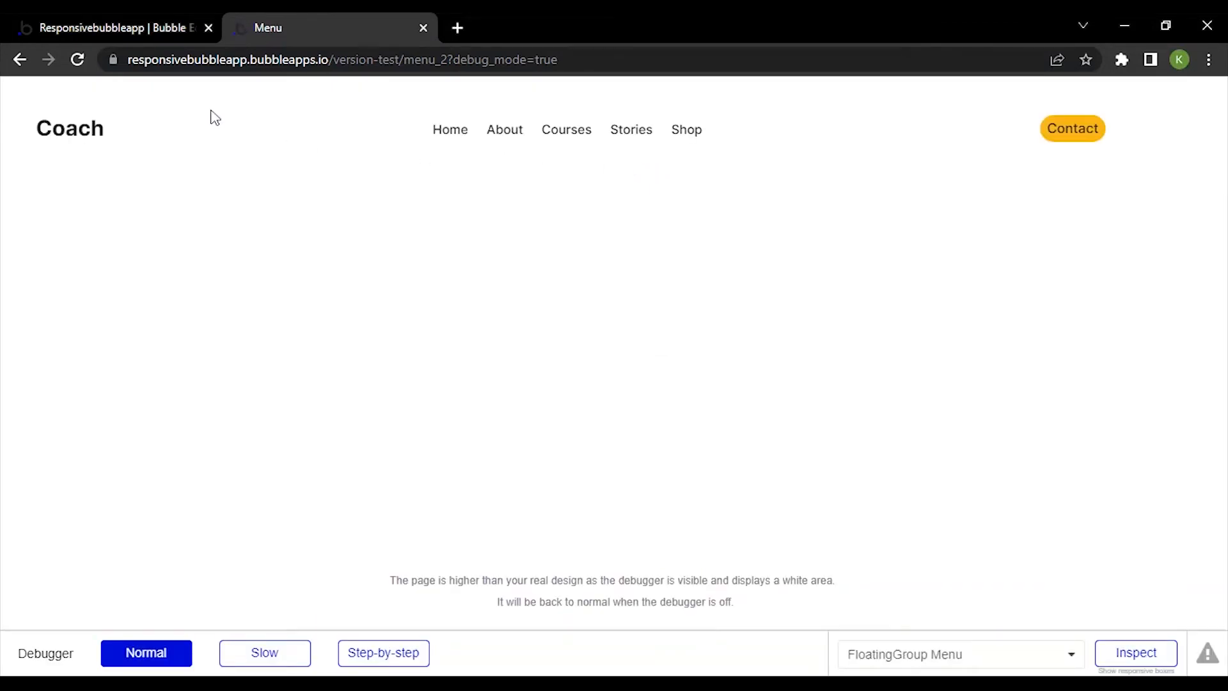
{"action": "left_click", "coordinate": [99, 16]}
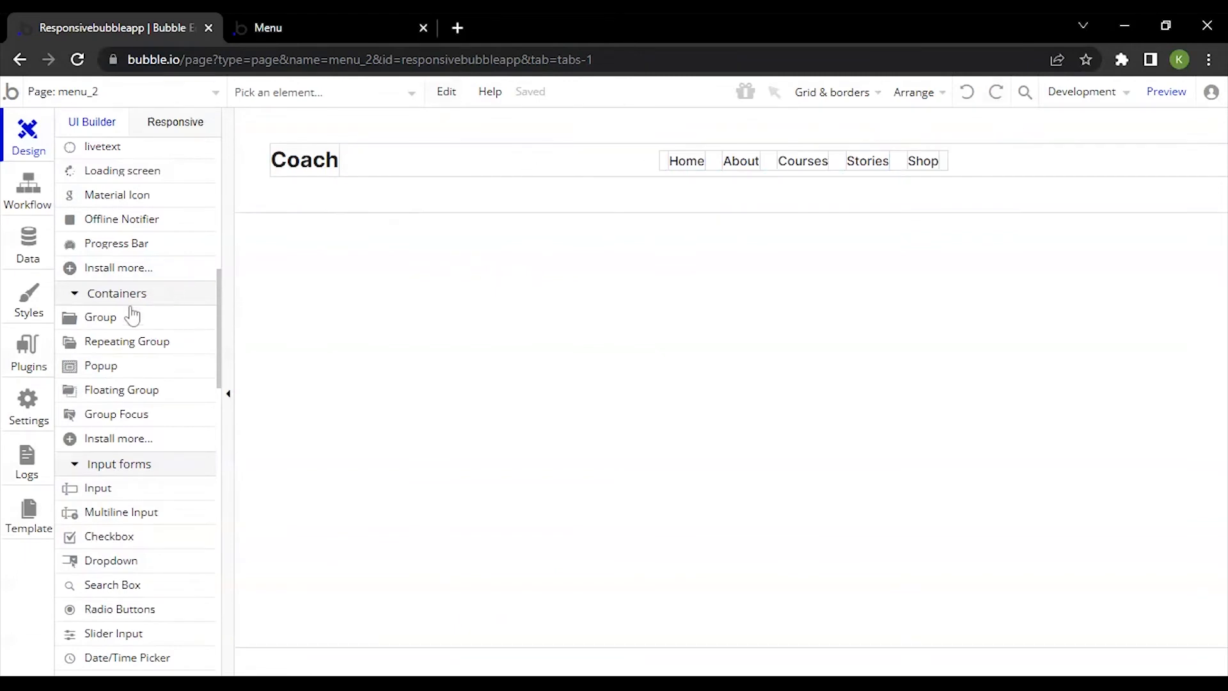
Add a new group to the page, name it Group Mobile Menu and set its container layout to Column
{"action": "left_click", "coordinate": [104, 319]}
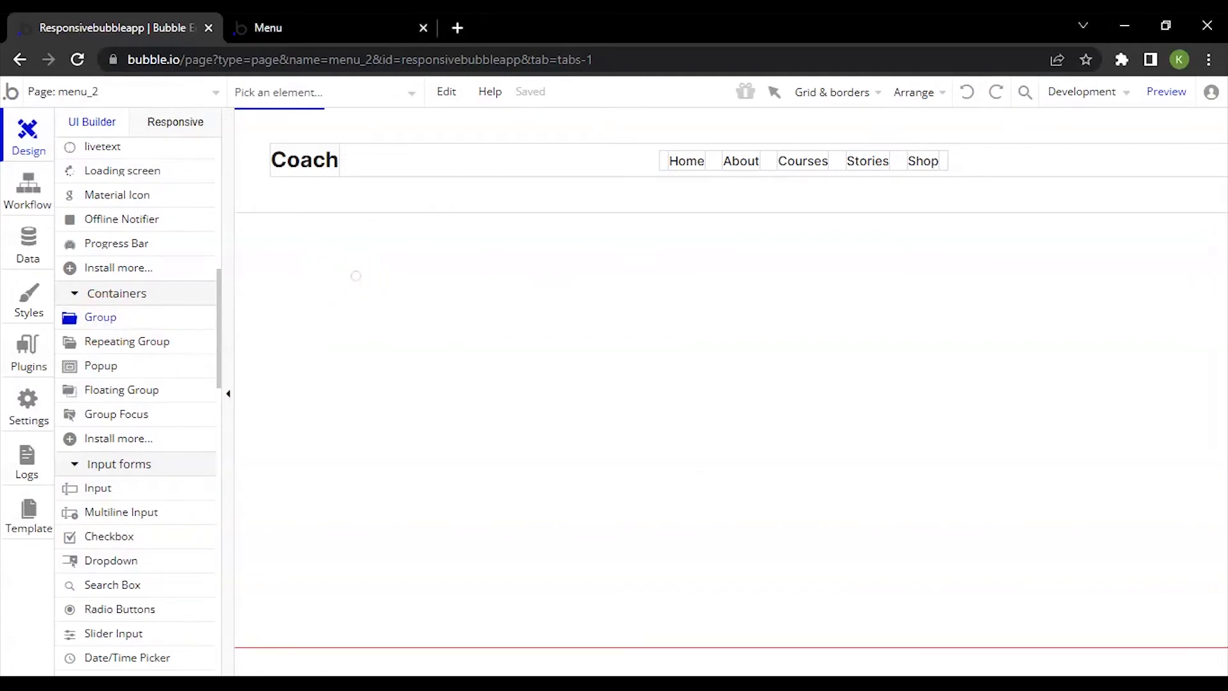
{"action": "left_click", "coordinate": [356, 277]}
{"action": "left_click", "coordinate": [788, 144]}
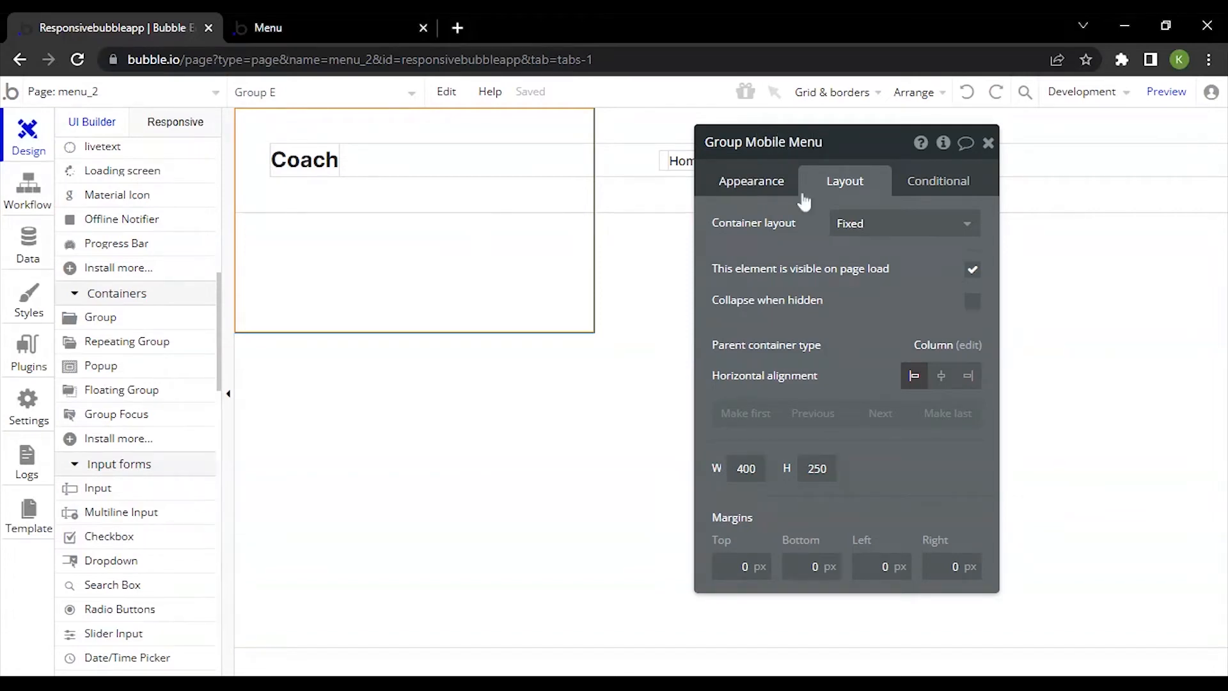
{"action": "left_click", "coordinate": [841, 224]}
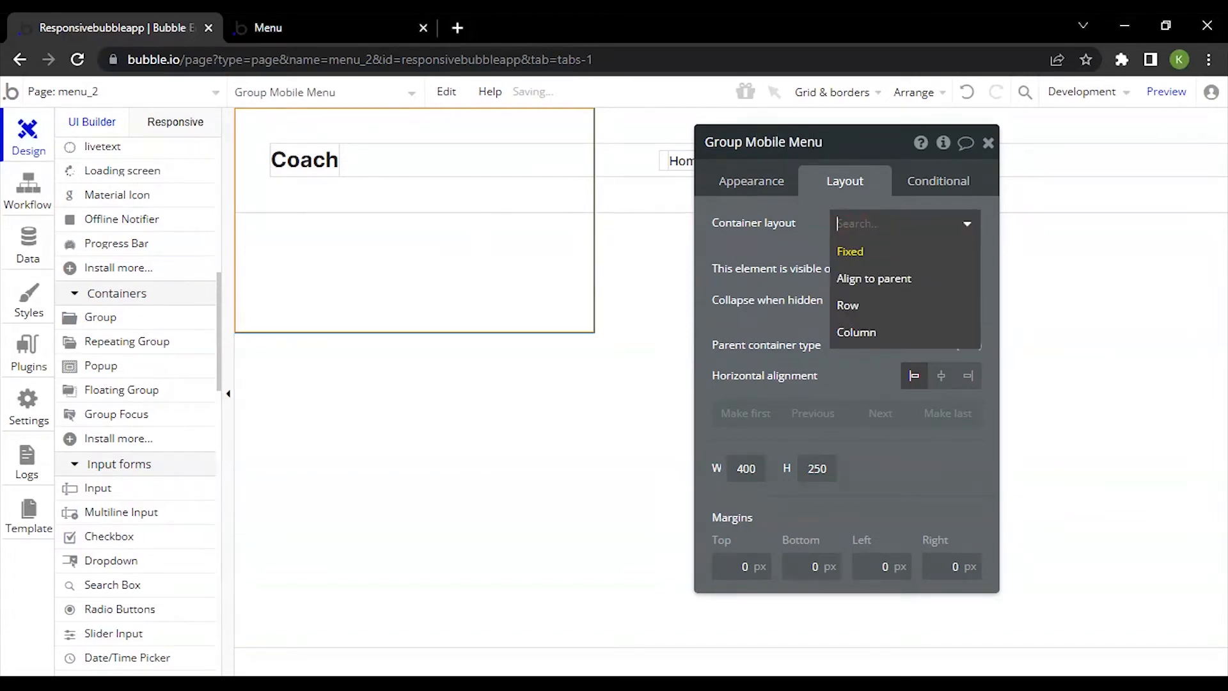
{"action": "left_click", "coordinate": [878, 334]}
Turn off fixed width for Group Mobile Menu and set its minimum width to 0 px and minimum height to 100 px
{"action": "scroll", "coordinate": [903, 362], "scroll_direction": "down", "scroll_amount": 2}
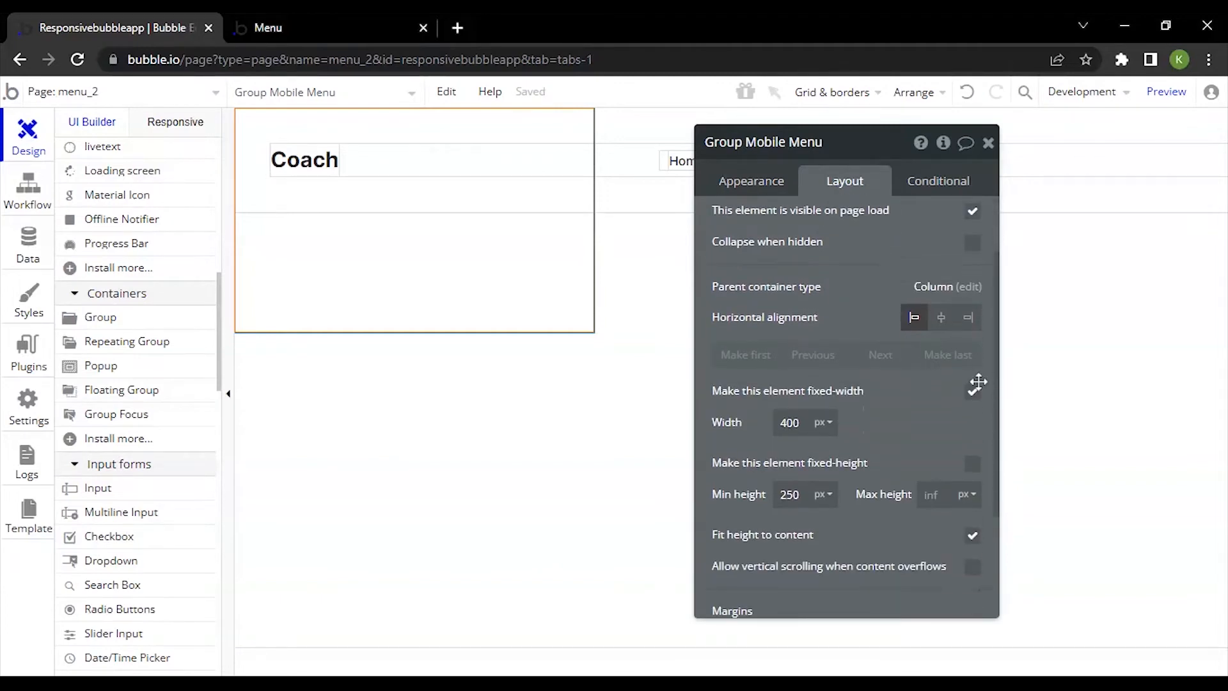
{"action": "left_click", "coordinate": [972, 391]}
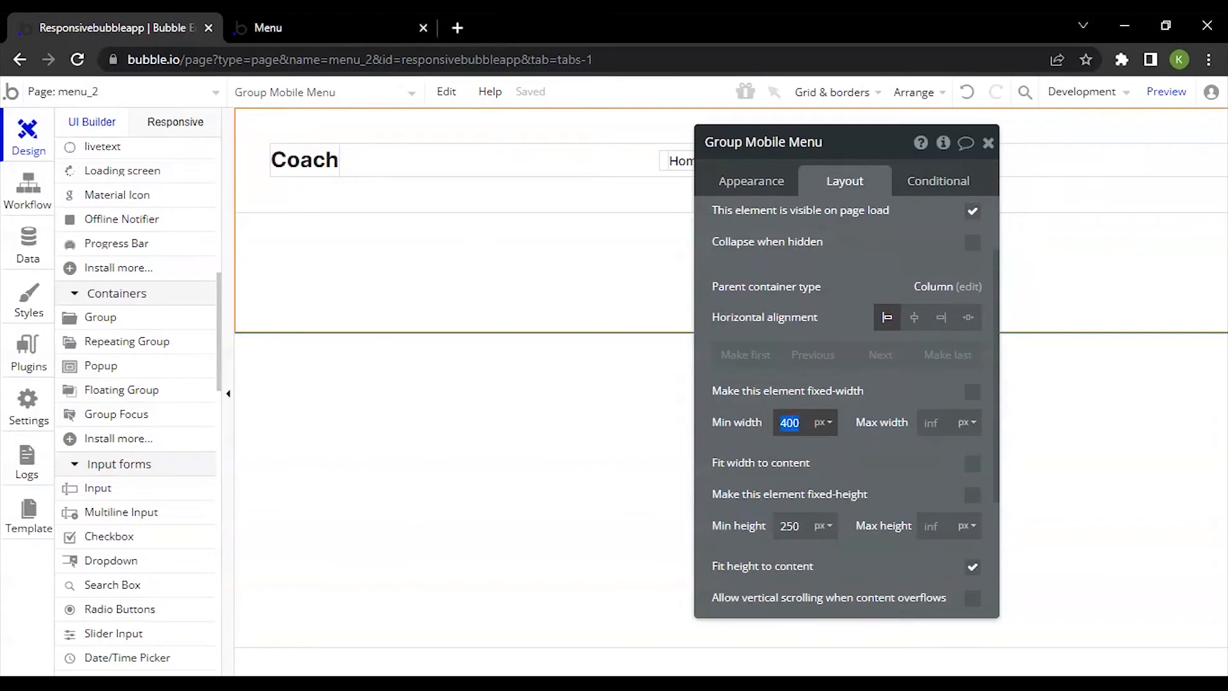
{"action": "double_click", "coordinate": [797, 427]}
{"action": "key", "text": "BackSpace"}
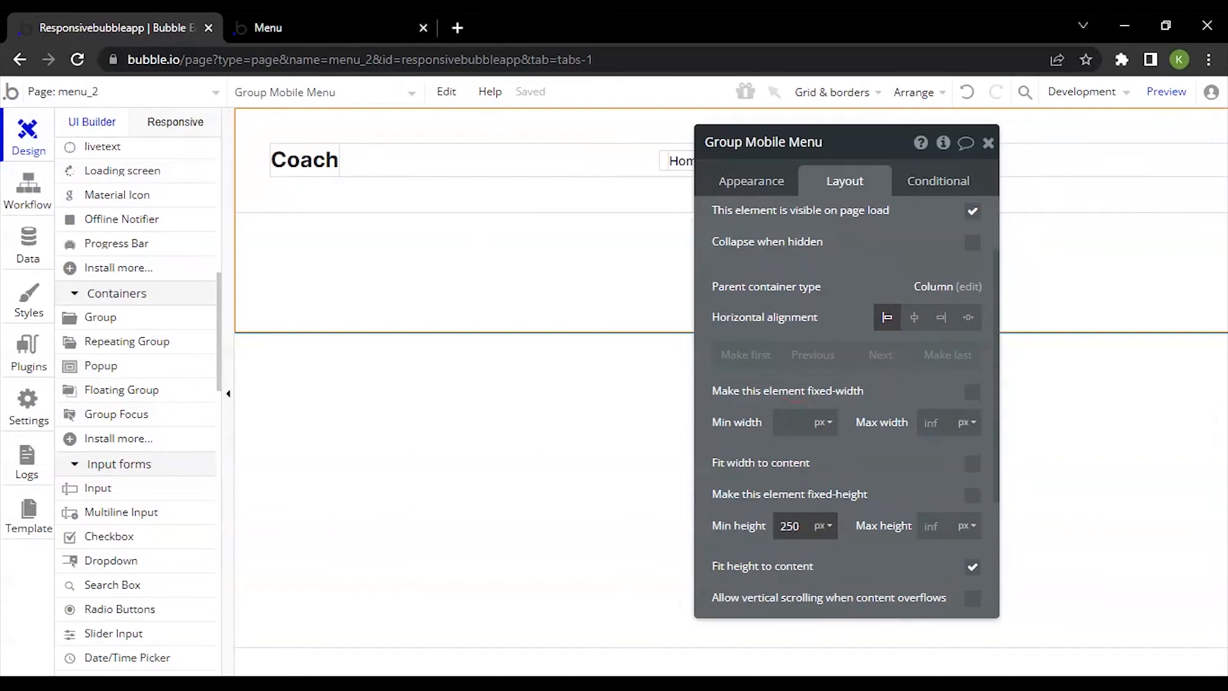
{"action": "double_click", "coordinate": [795, 525]}
{"action": "key", "text": "BackSpace"}
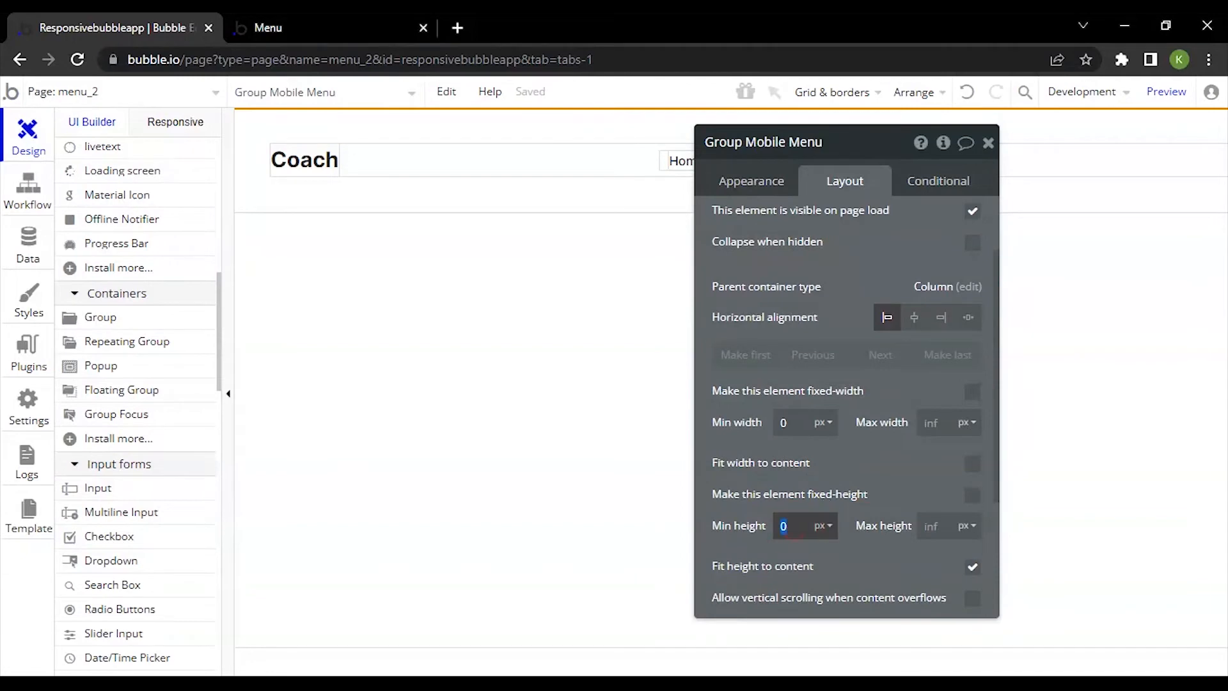
{"action": "mouse_move", "coordinate": [823, 466]}
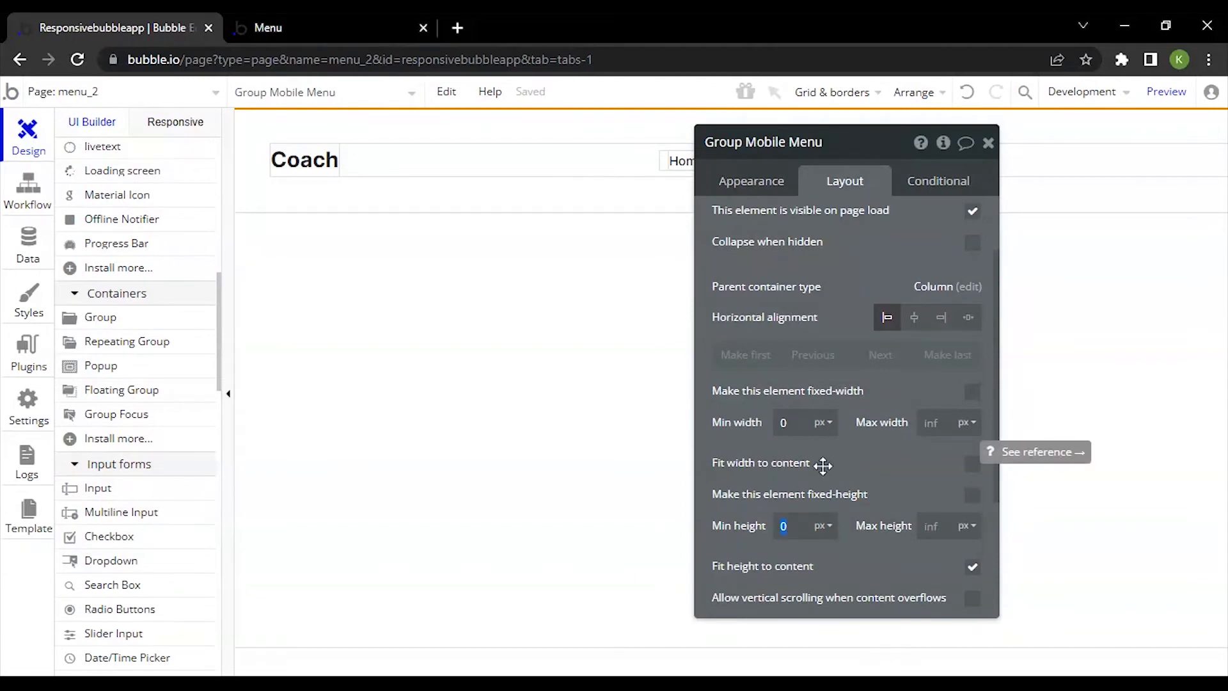
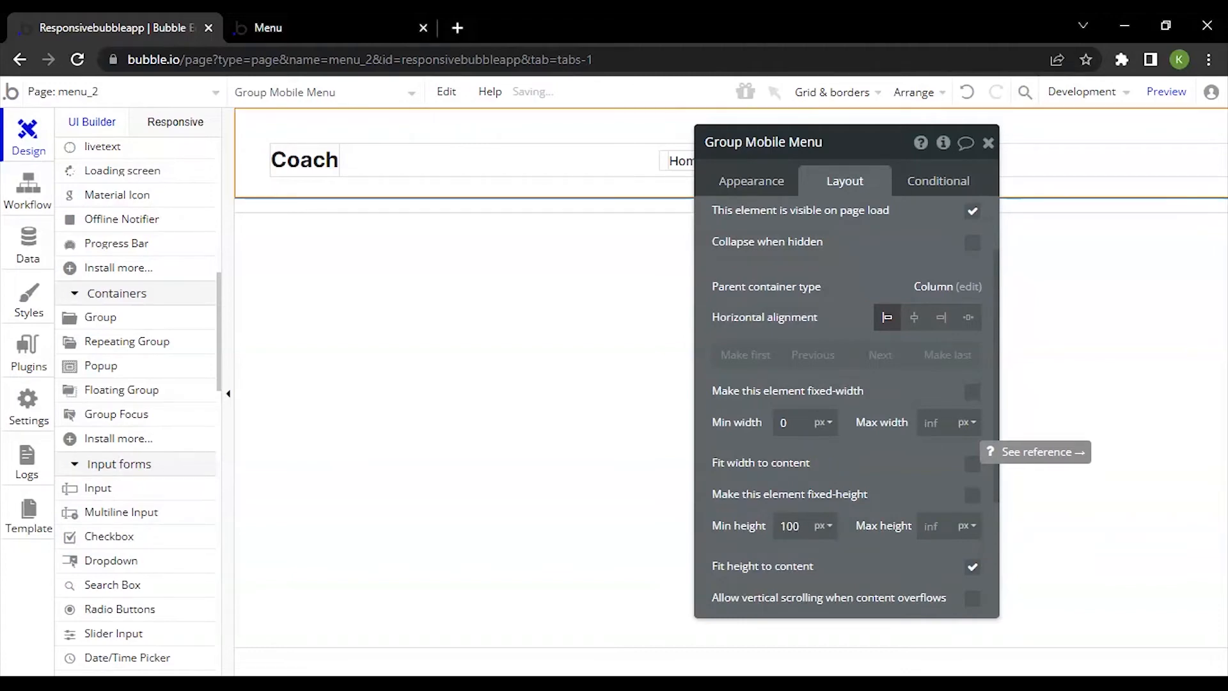
Set the top margin of Group Mobile Menu to 116 px
{"action": "scroll", "coordinate": [863, 469], "scroll_direction": "down", "scroll_amount": 3}
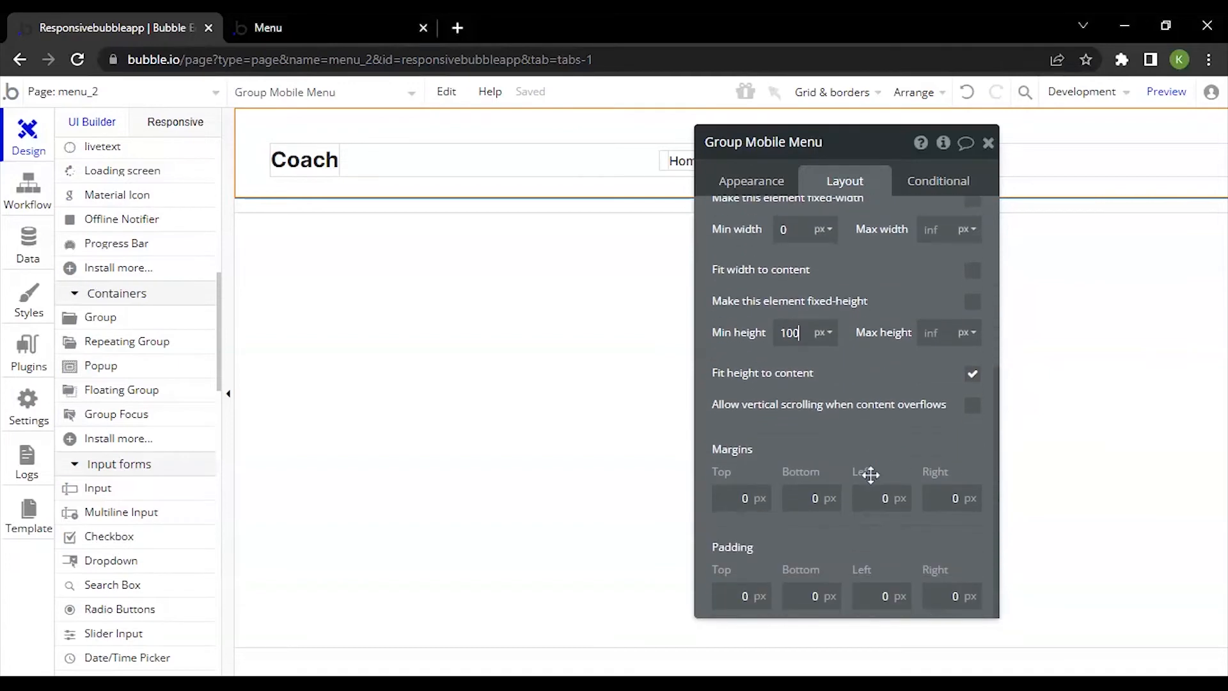
{"action": "double_click", "coordinate": [744, 497]}
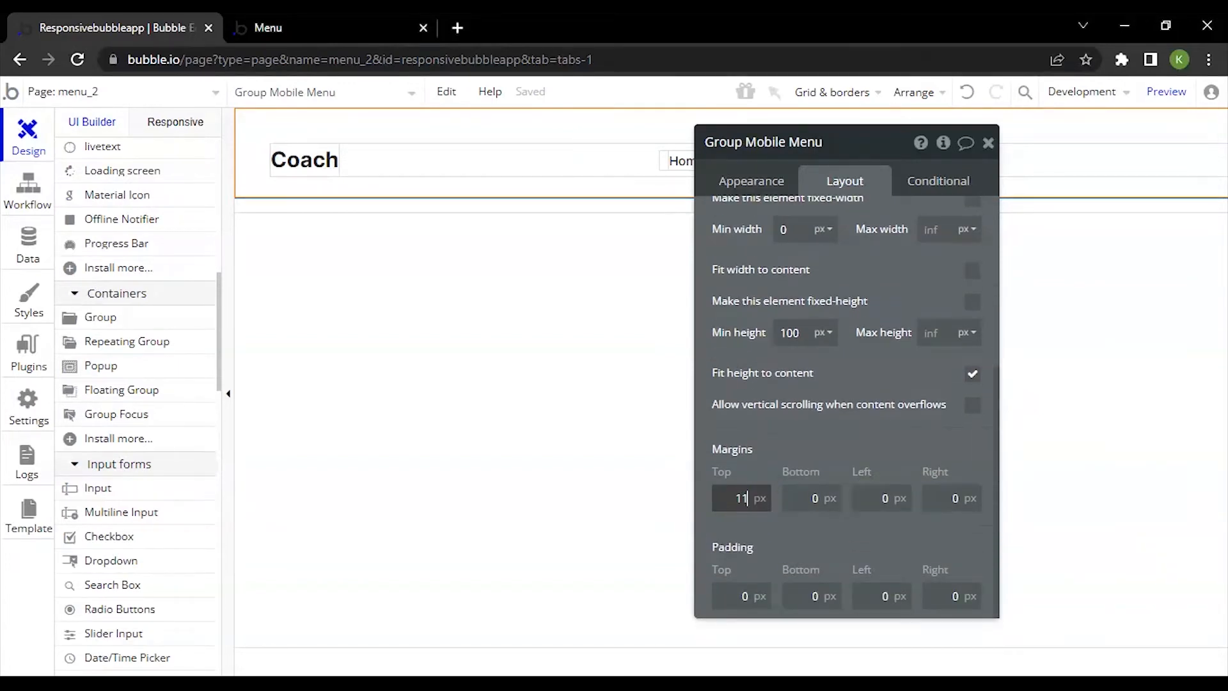
{"action": "type", "text": "116"}
{"action": "key", "text": "Return"}
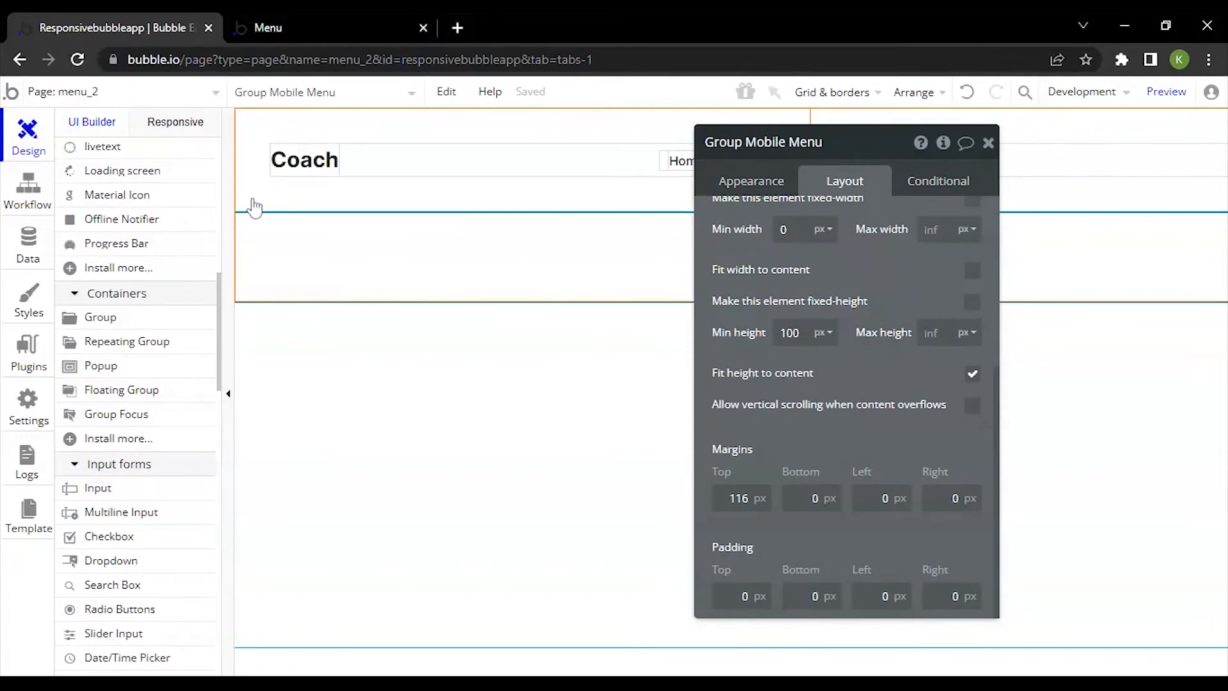
Compare the positions and layout settings of FloatingGroup Menu and Group Mobile Menu
{"action": "scroll", "coordinate": [121, 232], "scroll_direction": "up", "scroll_amount": 10}
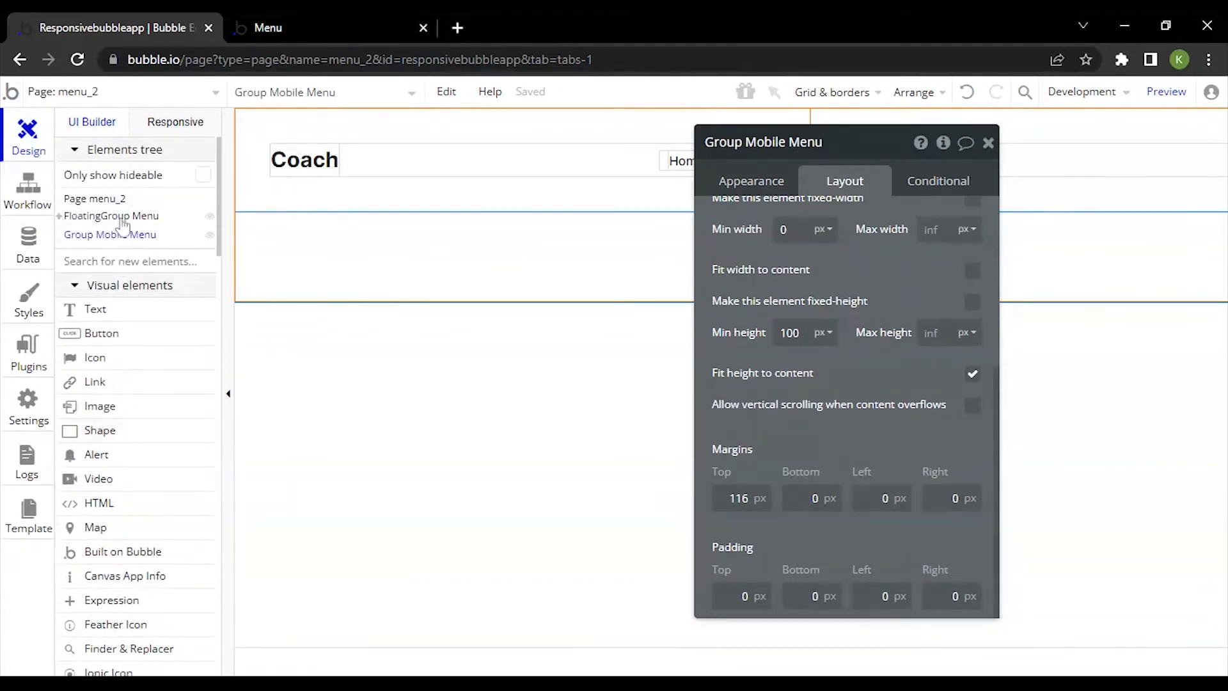
{"action": "left_click", "coordinate": [124, 216]}
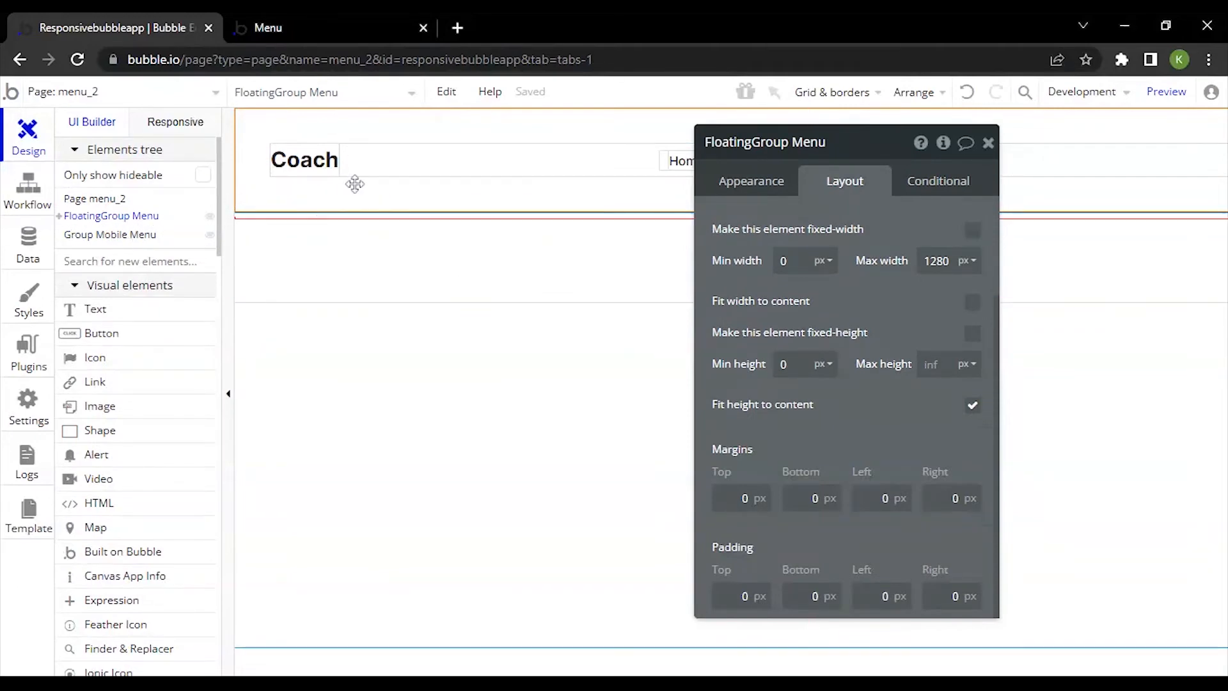
{"action": "left_click", "coordinate": [110, 234]}
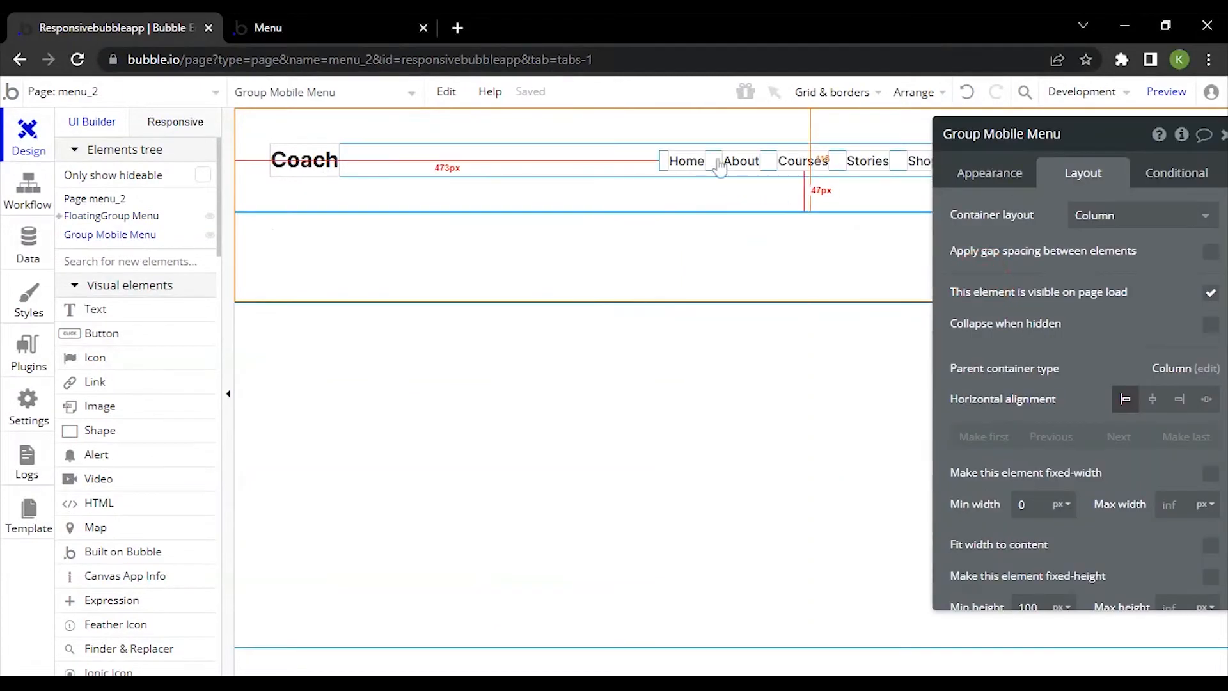
Copy the Home text from the desktop header and paste it into Group Mobile Menu
{"action": "left_click", "coordinate": [684, 161]}
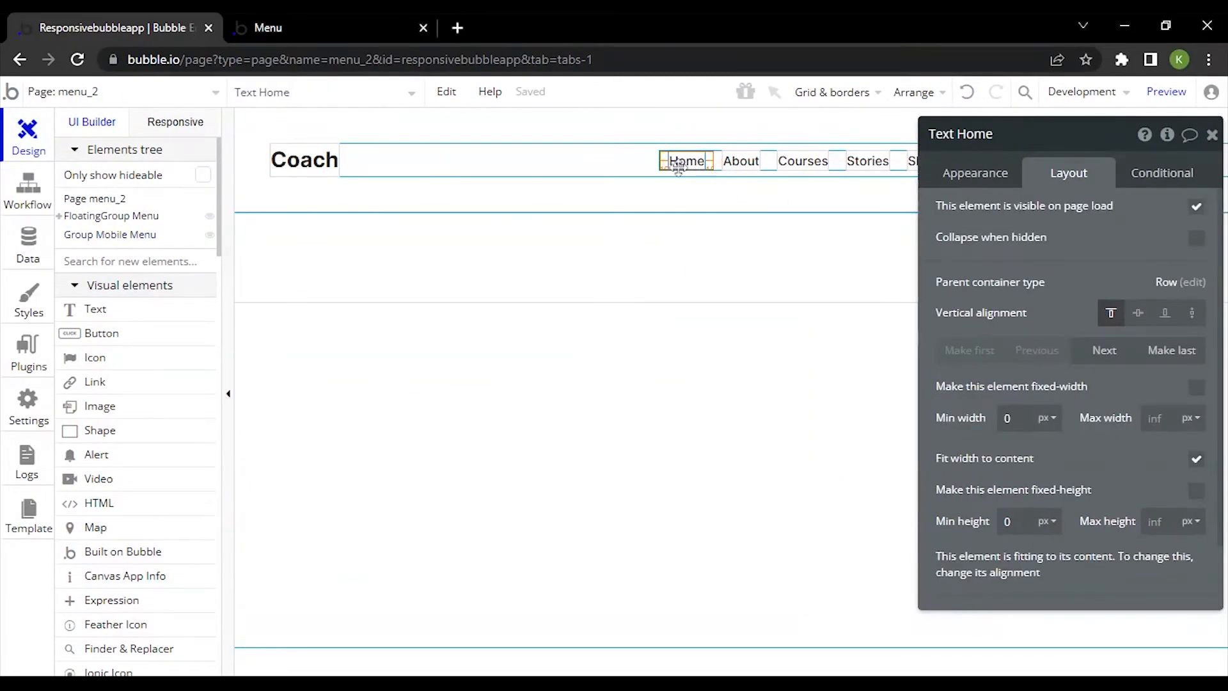
{"action": "left_click_drag", "start_coordinate": [678, 165], "coordinate": [703, 161]}
{"action": "left_click", "coordinate": [91, 240]}
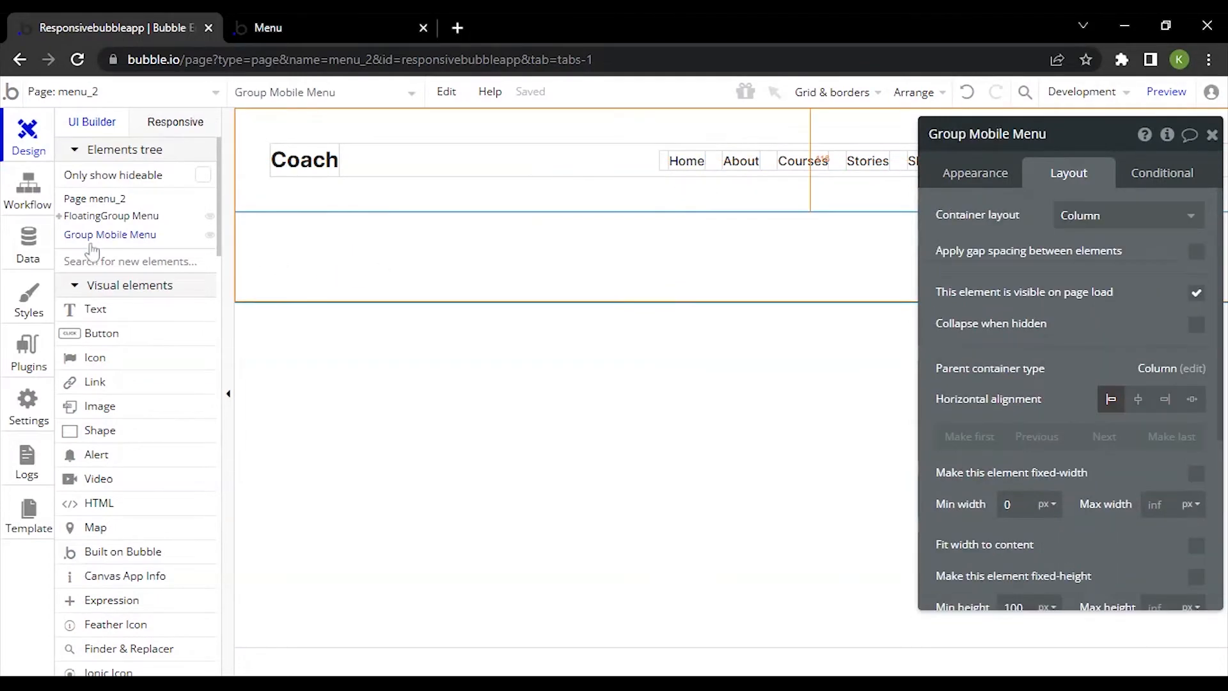
{"action": "left_click", "coordinate": [690, 163]}
{"action": "right_click", "coordinate": [676, 156]}
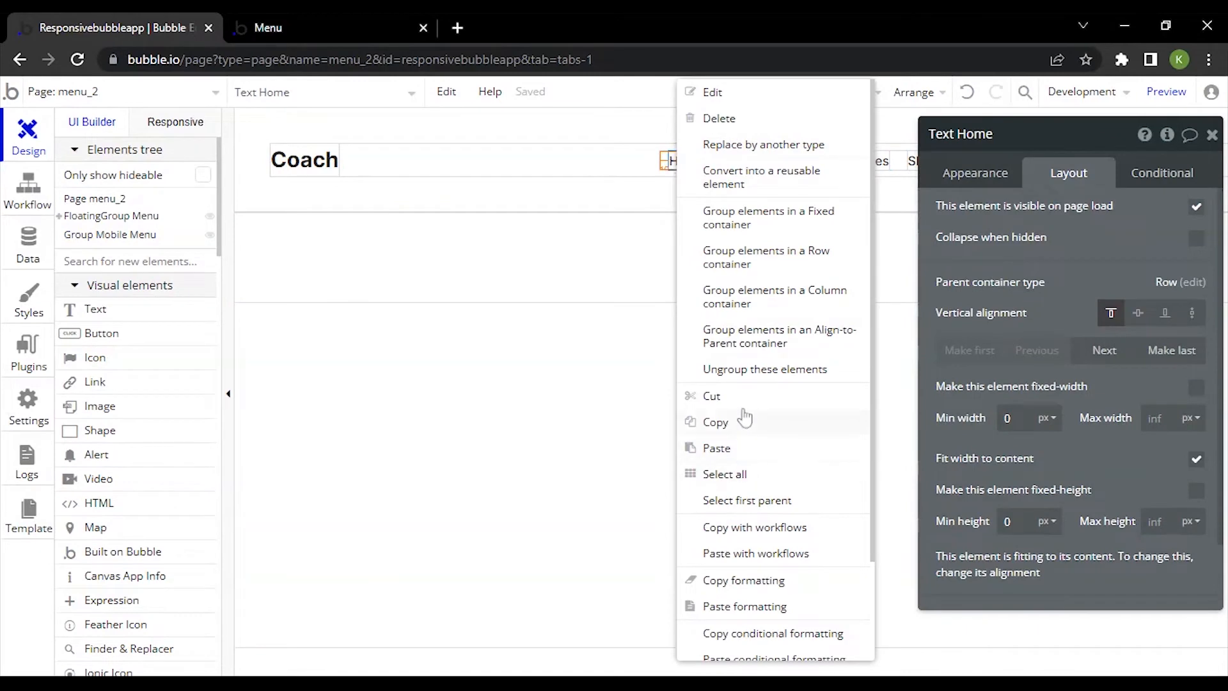
{"action": "left_click", "coordinate": [735, 424]}
{"action": "right_click", "coordinate": [354, 241]}
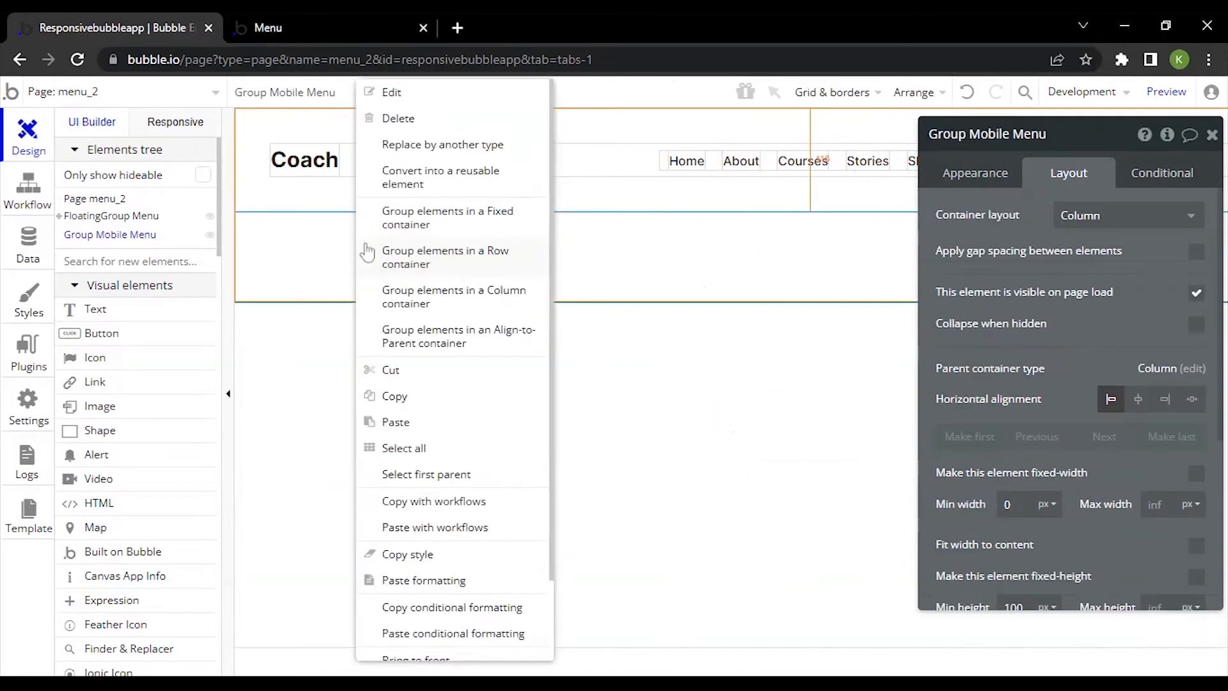
{"action": "scroll", "coordinate": [436, 417], "scroll_direction": "down", "scroll_amount": 2}
{"action": "left_click", "coordinate": [427, 331]}
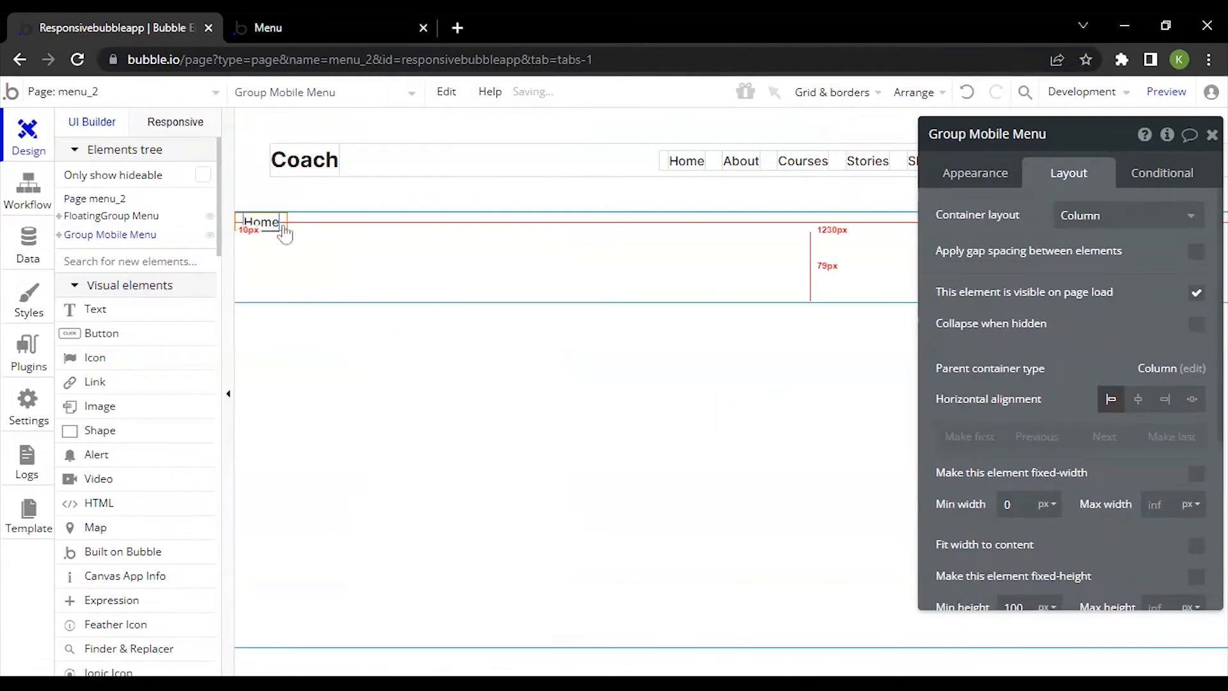
Turn off fit width to content for the mobile Home text, set its left margin to 0 px and clear its right margin
{"action": "left_click_drag", "start_coordinate": [1046, 230], "coordinate": [786, 211]}
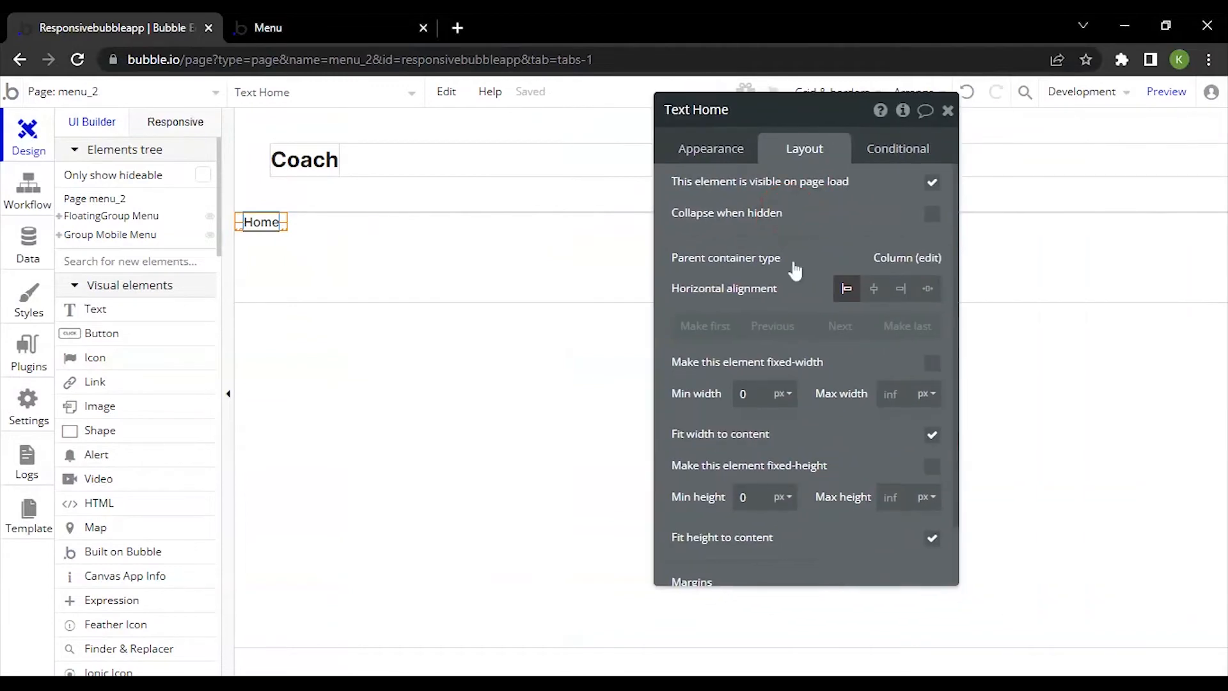
{"action": "scroll", "coordinate": [806, 275], "scroll_direction": "down", "scroll_amount": 2}
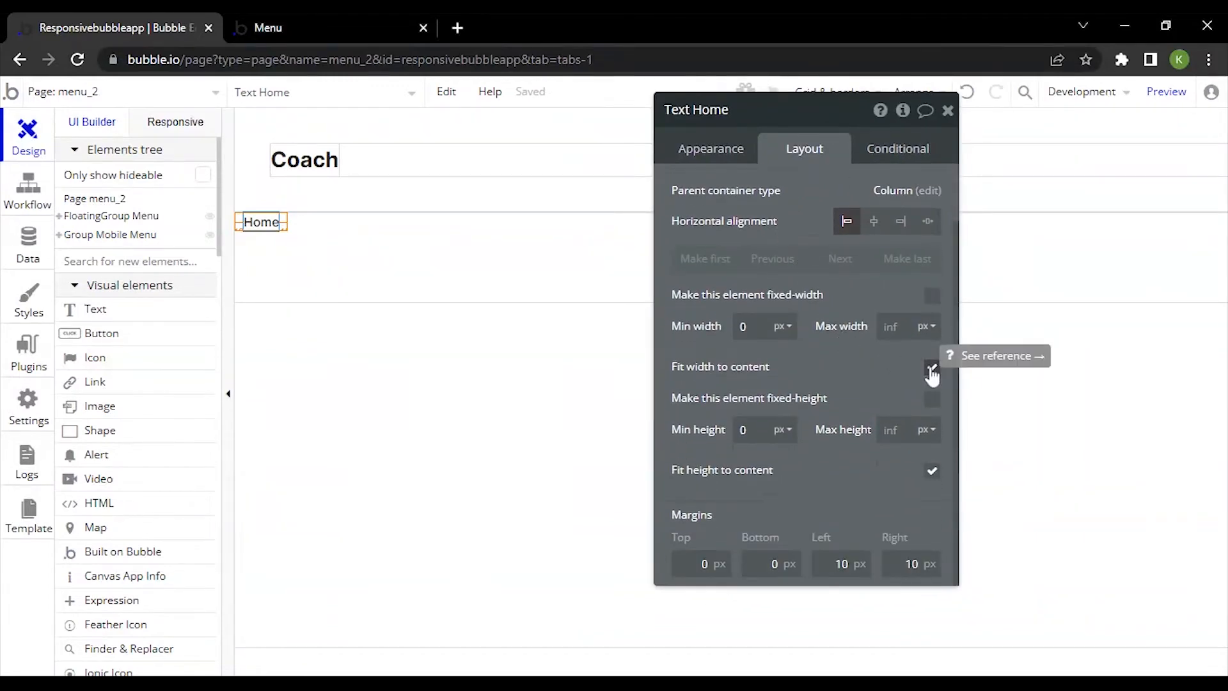
{"action": "left_click", "coordinate": [932, 370]}
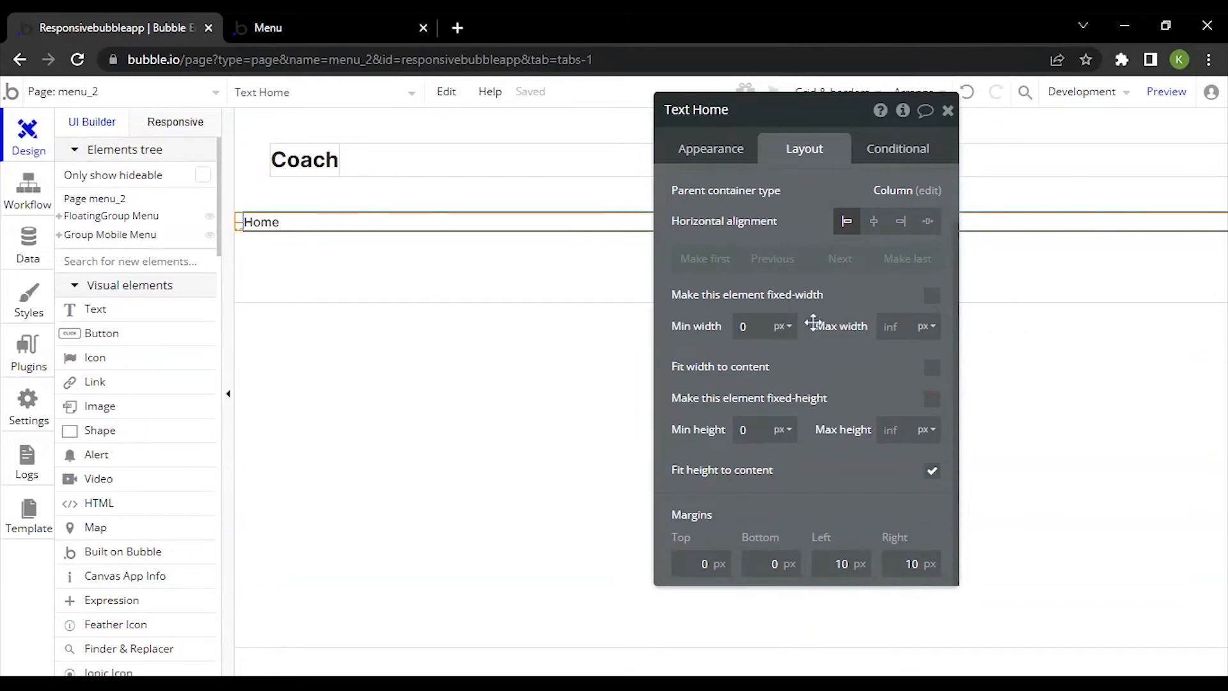
{"action": "left_click", "coordinate": [851, 555]}
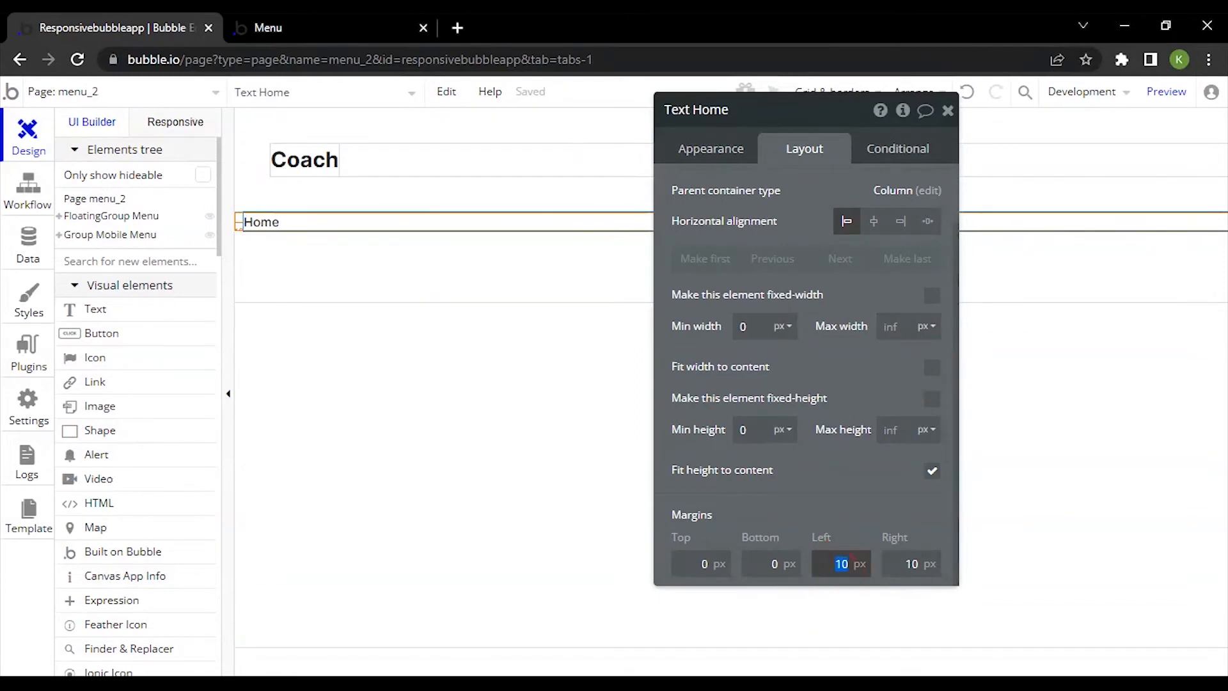
{"action": "type", "text": "0"}
{"action": "left_click", "coordinate": [886, 555]}
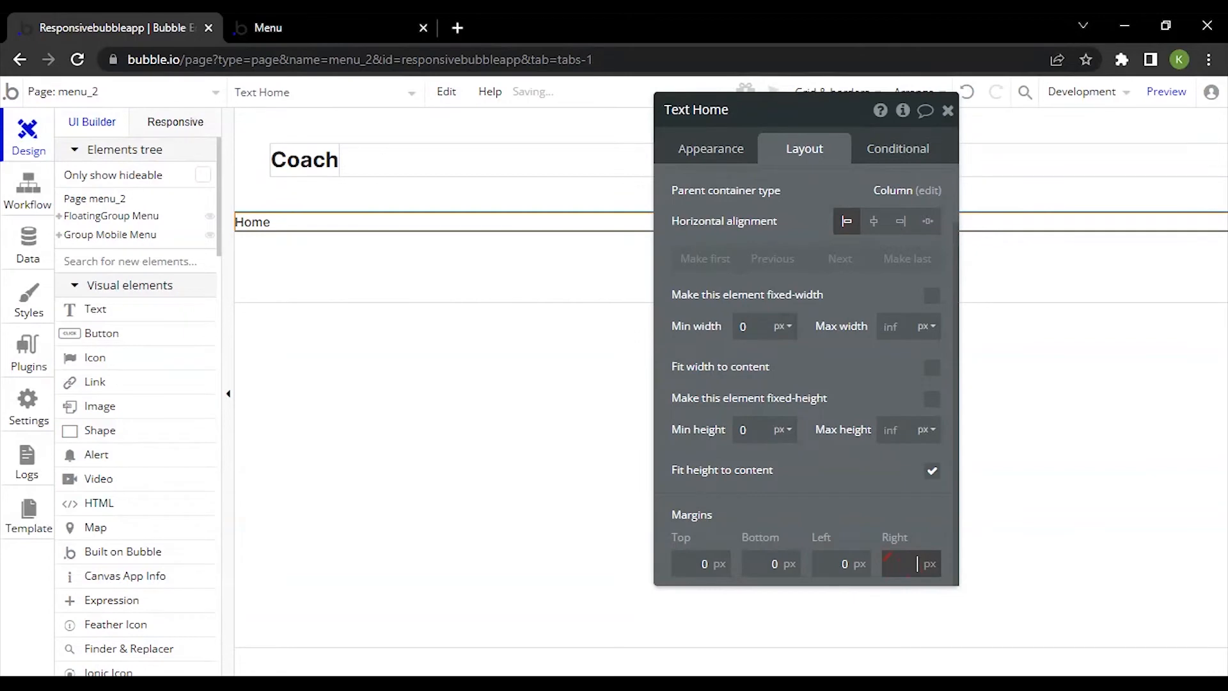
{"action": "scroll", "coordinate": [801, 429], "scroll_direction": "up", "scroll_amount": 1}
Set the vertical and horizontal padding of the mobile Home text to 20
{"action": "left_click", "coordinate": [721, 151]}
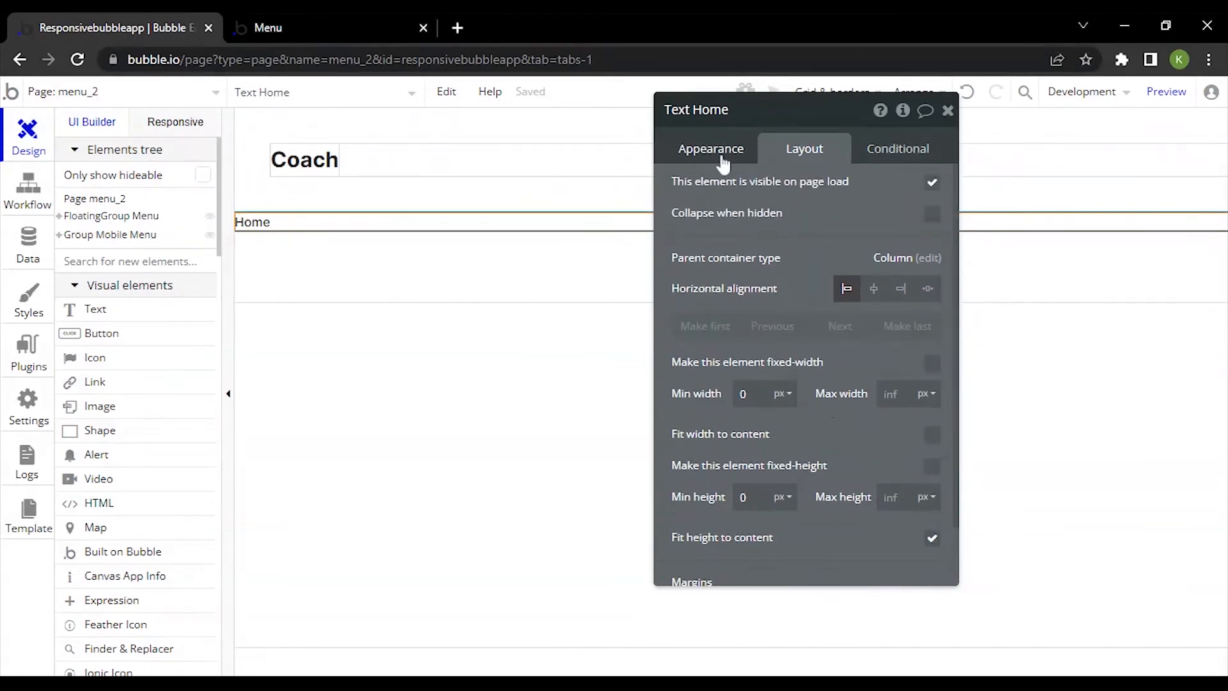
{"action": "scroll", "coordinate": [852, 307], "scroll_direction": "down", "scroll_amount": 3}
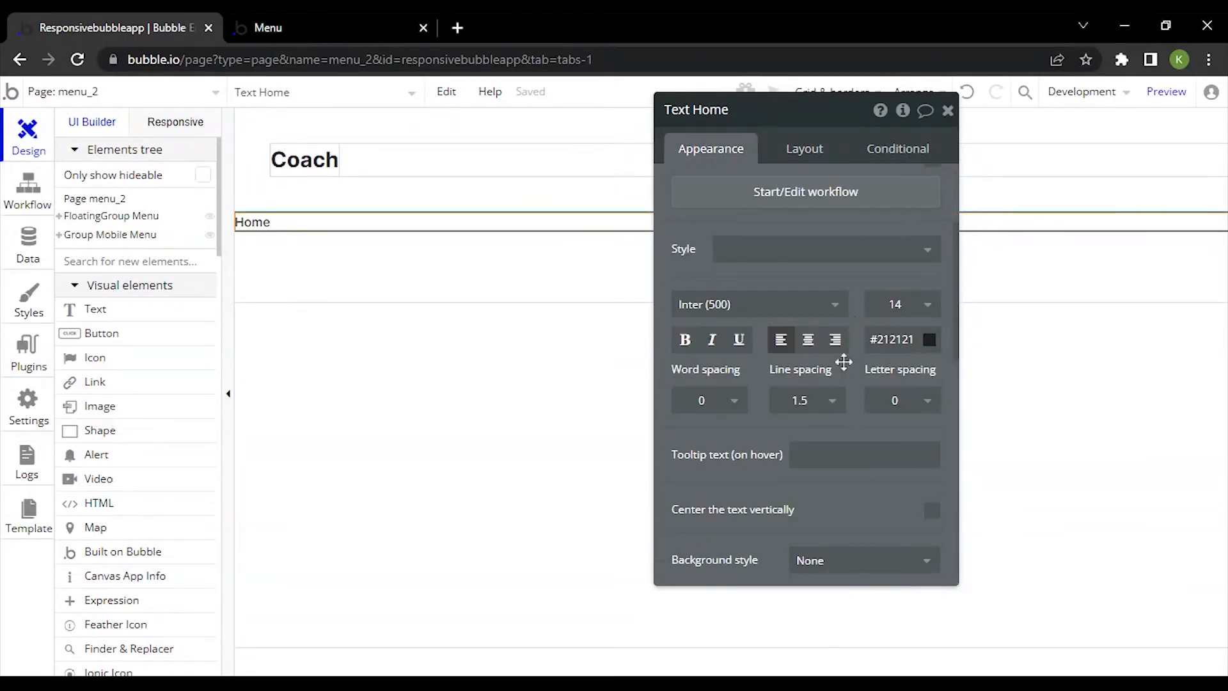
{"action": "scroll", "coordinate": [857, 313], "scroll_direction": "down", "scroll_amount": 3}
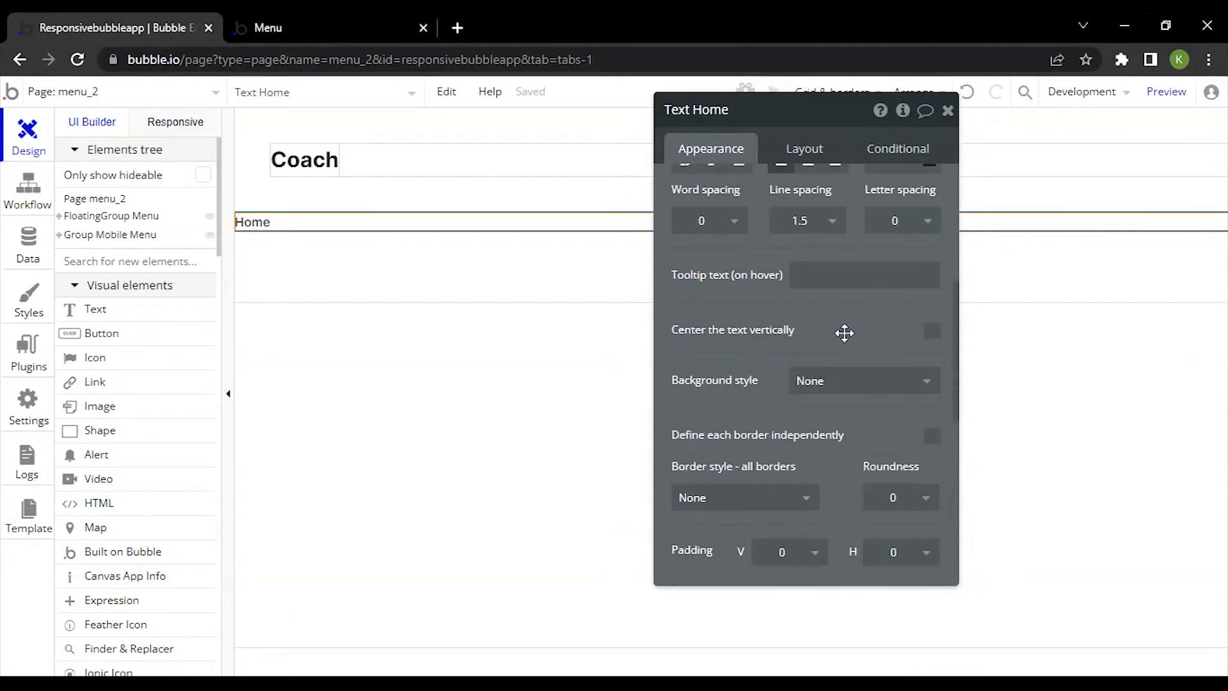
{"action": "scroll", "coordinate": [844, 333], "scroll_direction": "down", "scroll_amount": 4}
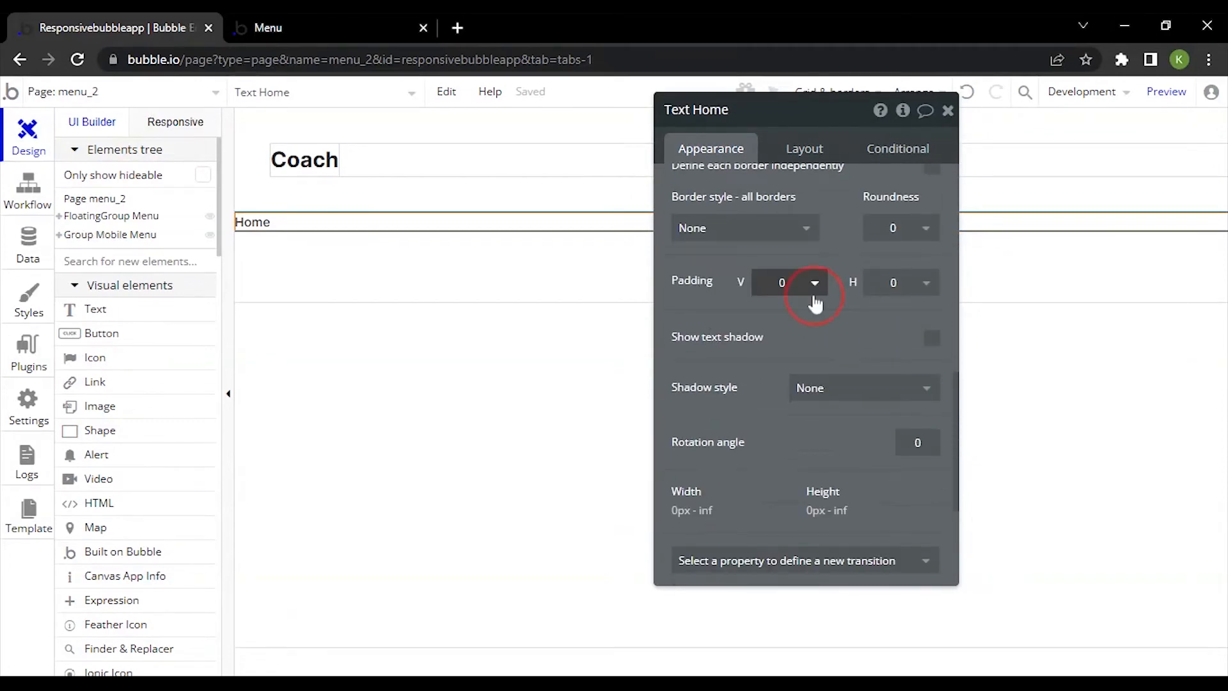
{"action": "left_click", "coordinate": [815, 300]}
{"action": "left_click", "coordinate": [772, 446]}
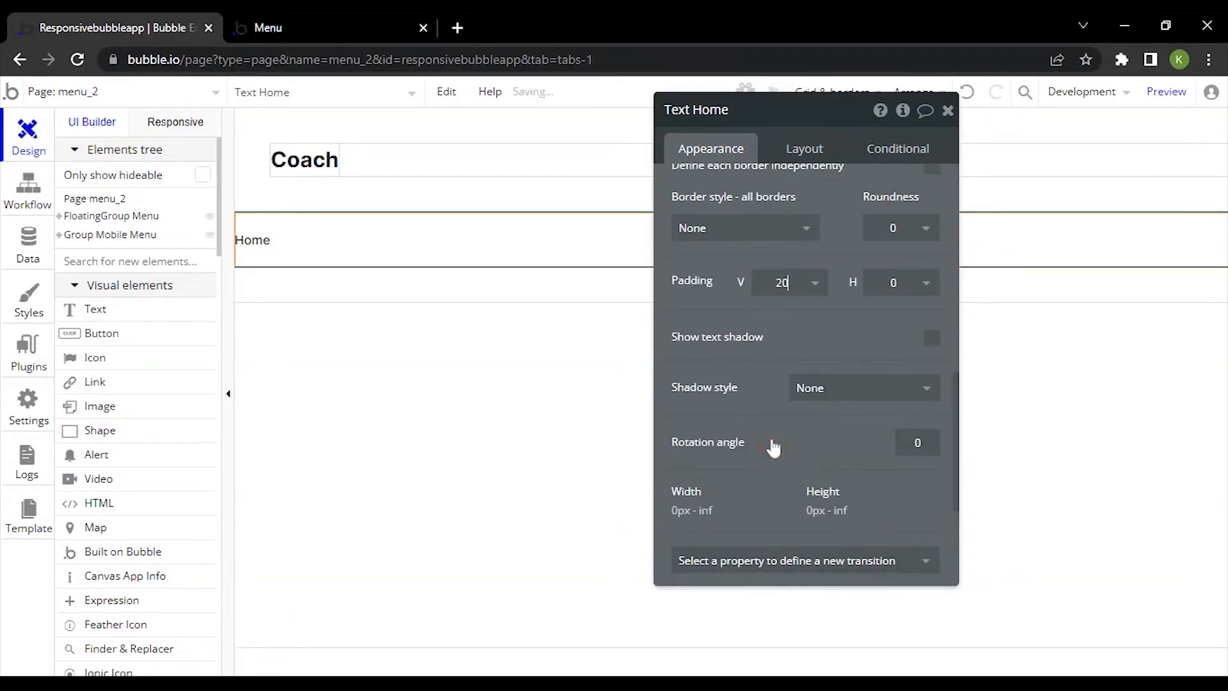
{"action": "left_click", "coordinate": [901, 291]}
{"action": "left_click", "coordinate": [890, 446]}
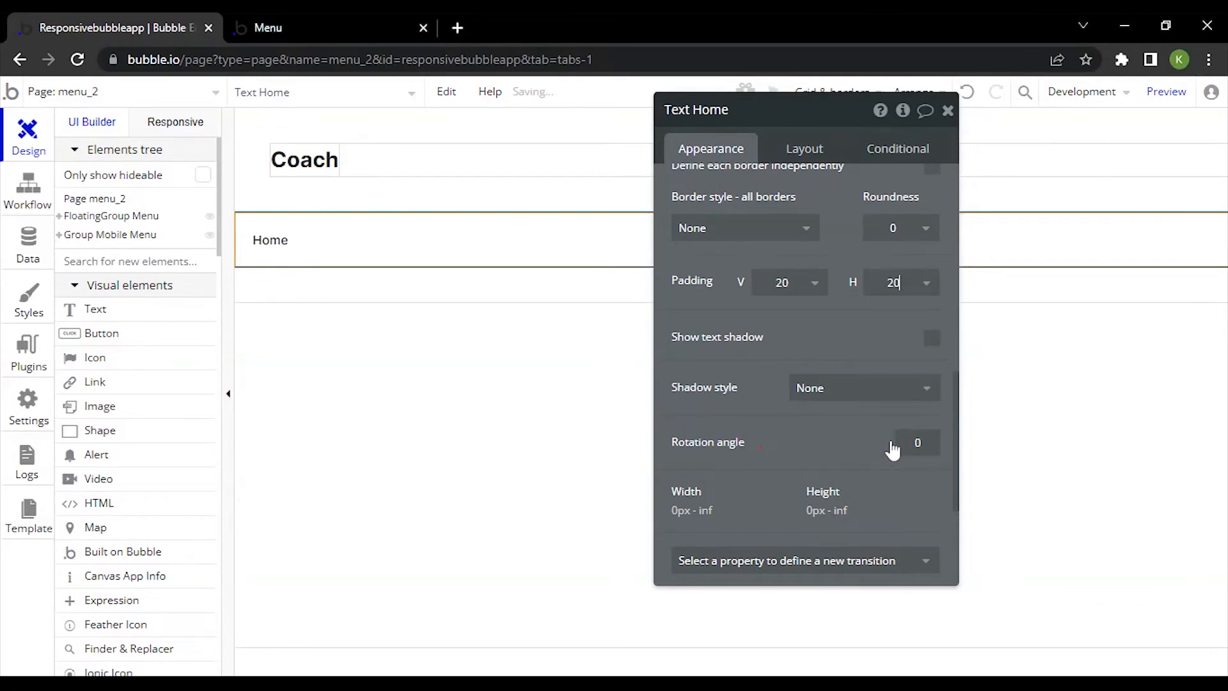
{"action": "scroll", "coordinate": [832, 275], "scroll_direction": "up", "scroll_amount": 5}
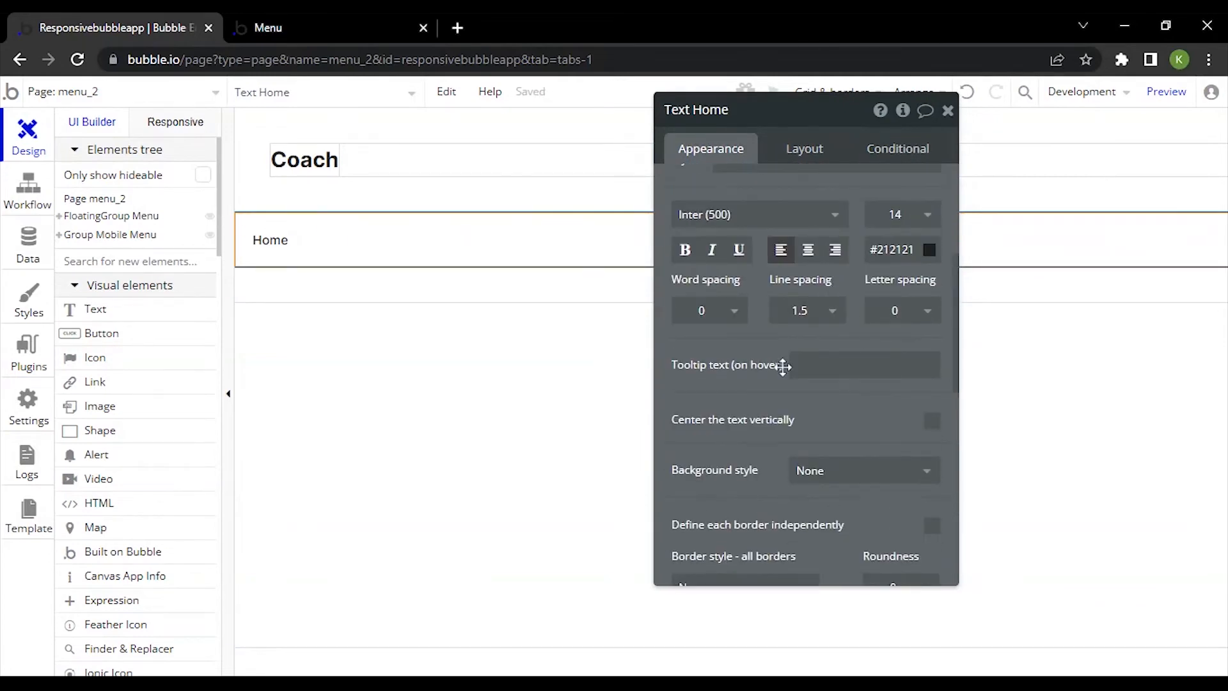
{"action": "scroll", "coordinate": [788, 371], "scroll_direction": "down", "scroll_amount": 4}
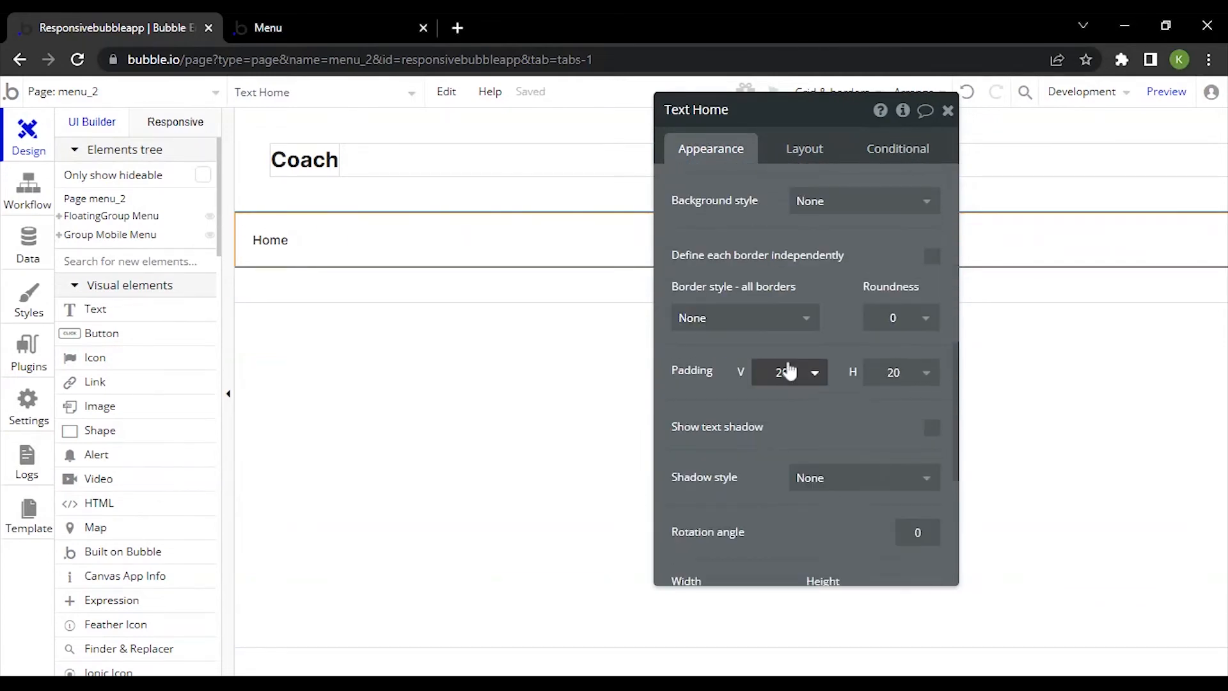
Add five copies of the padded Home text inside Group Mobile Menu
{"action": "left_click", "coordinate": [58, 235]}
{"action": "left_click", "coordinate": [362, 235]}
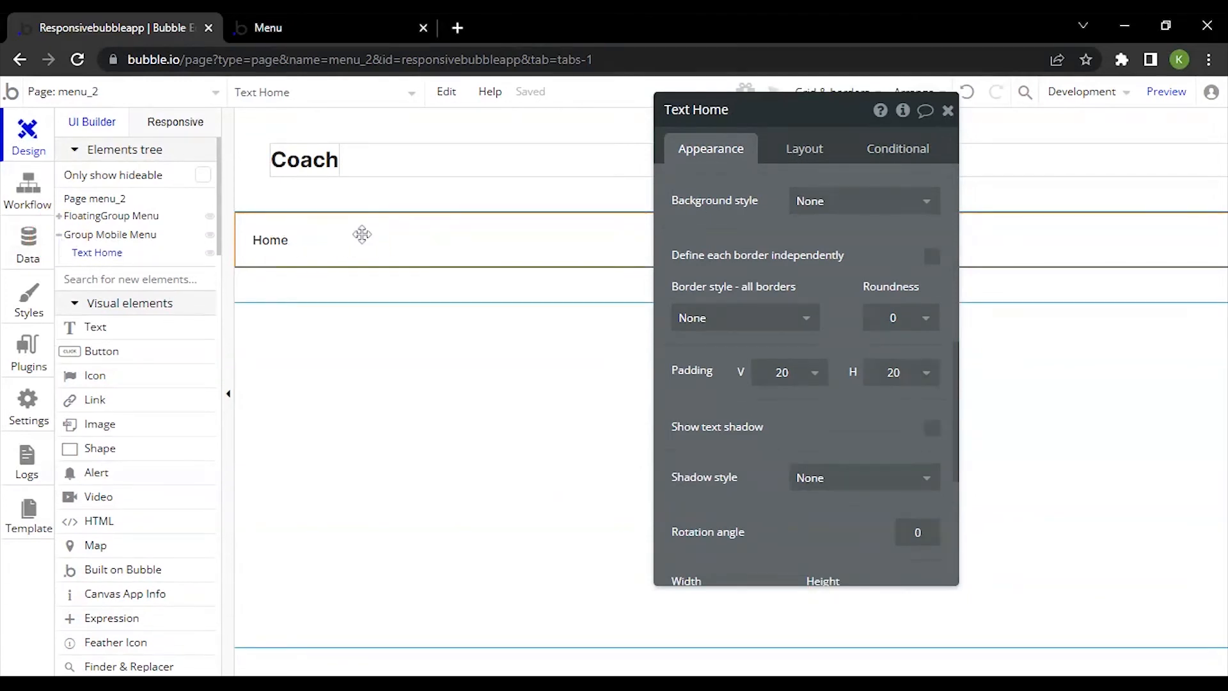
{"action": "left_click_drag", "start_coordinate": [753, 252], "coordinate": [769, 412]}
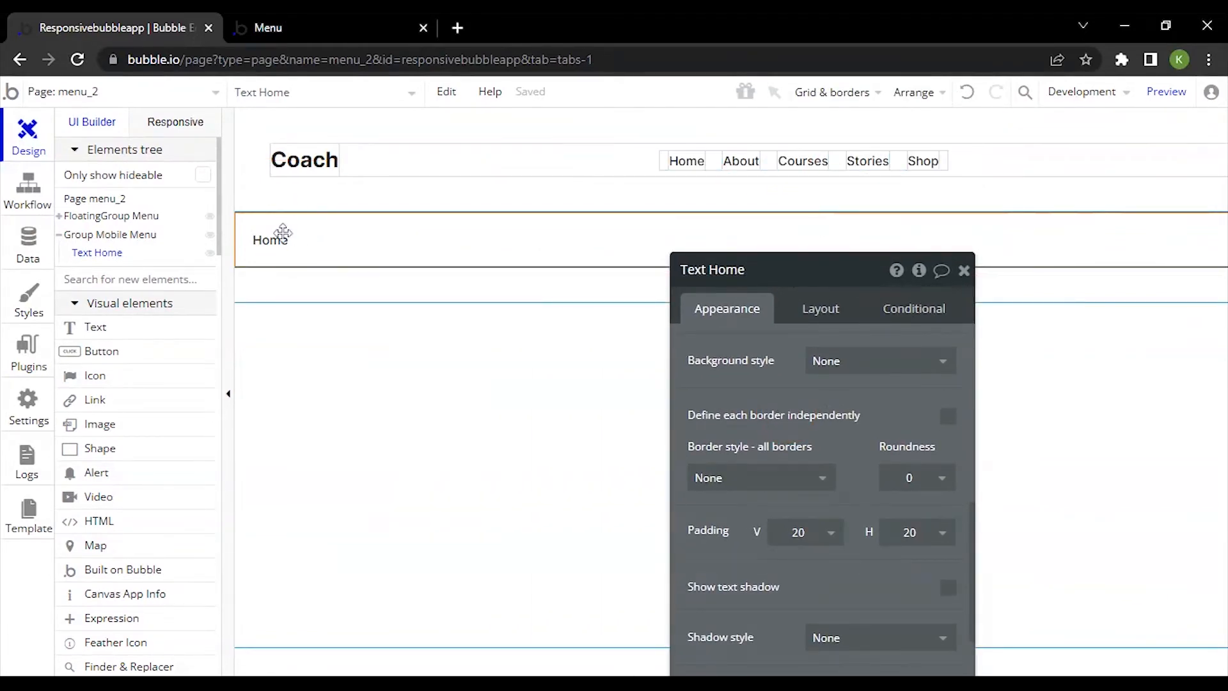
{"action": "key", "text": "ctrl+v"}
{"action": "key", "text": "ctrl+v"}
{"action": "key", "text": "ctrl+v"}
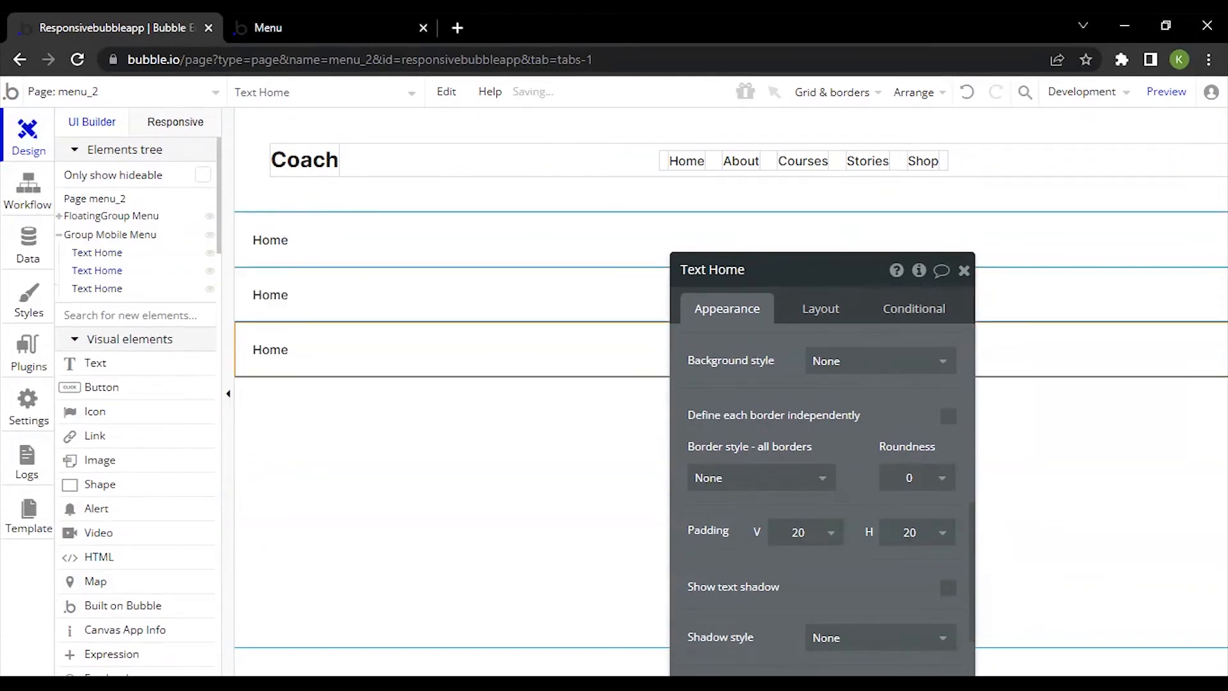
{"action": "key", "text": "ctrl+v"}
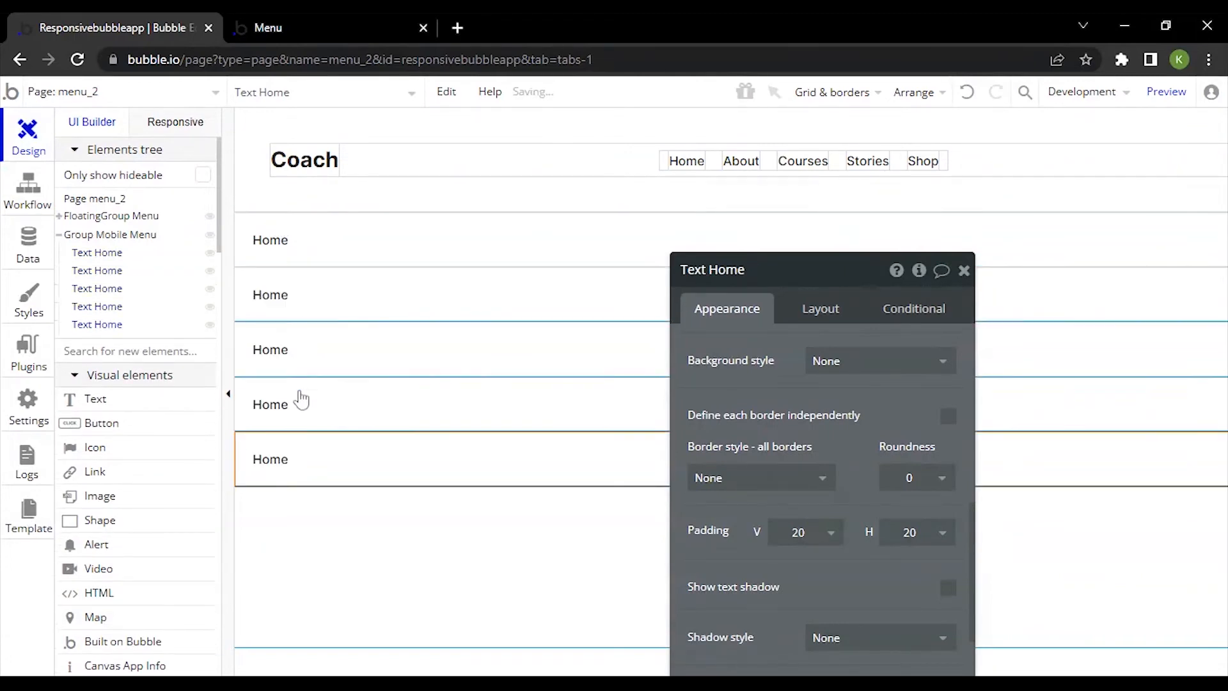
{"action": "key", "text": "ctrl+v"}
Change the text of the second mobile menu item to About and the third to Courses
{"action": "left_click", "coordinate": [318, 293]}
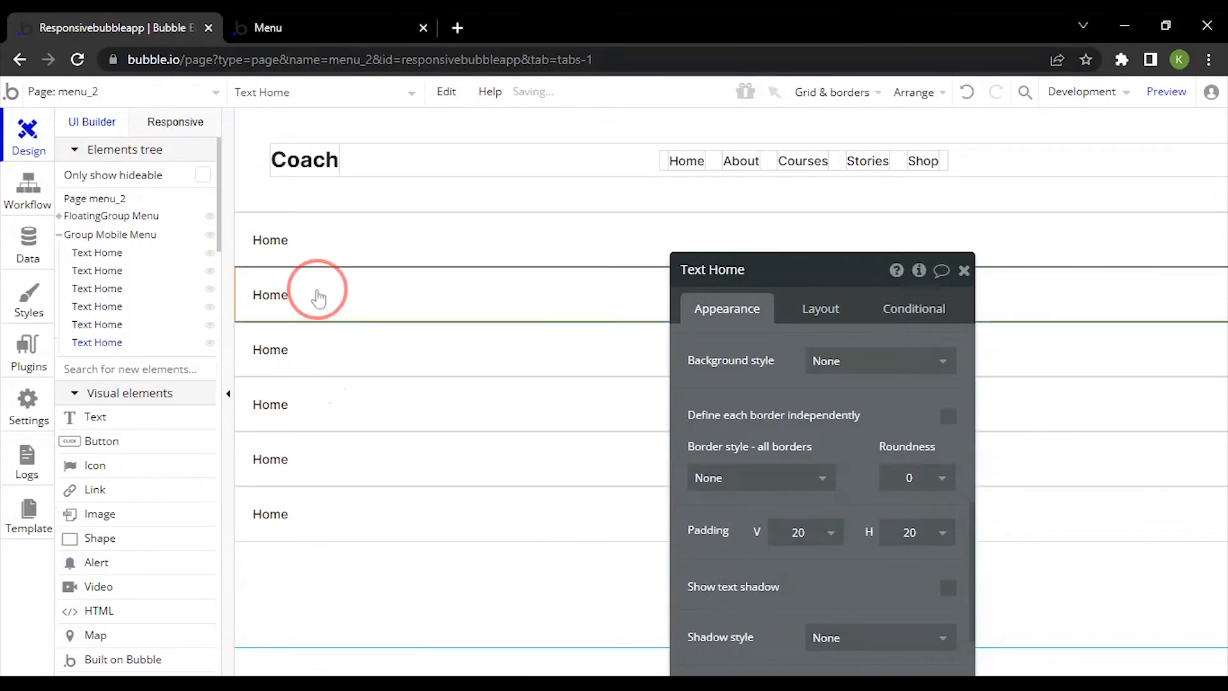
{"action": "scroll", "coordinate": [759, 356], "scroll_direction": "up", "scroll_amount": 6}
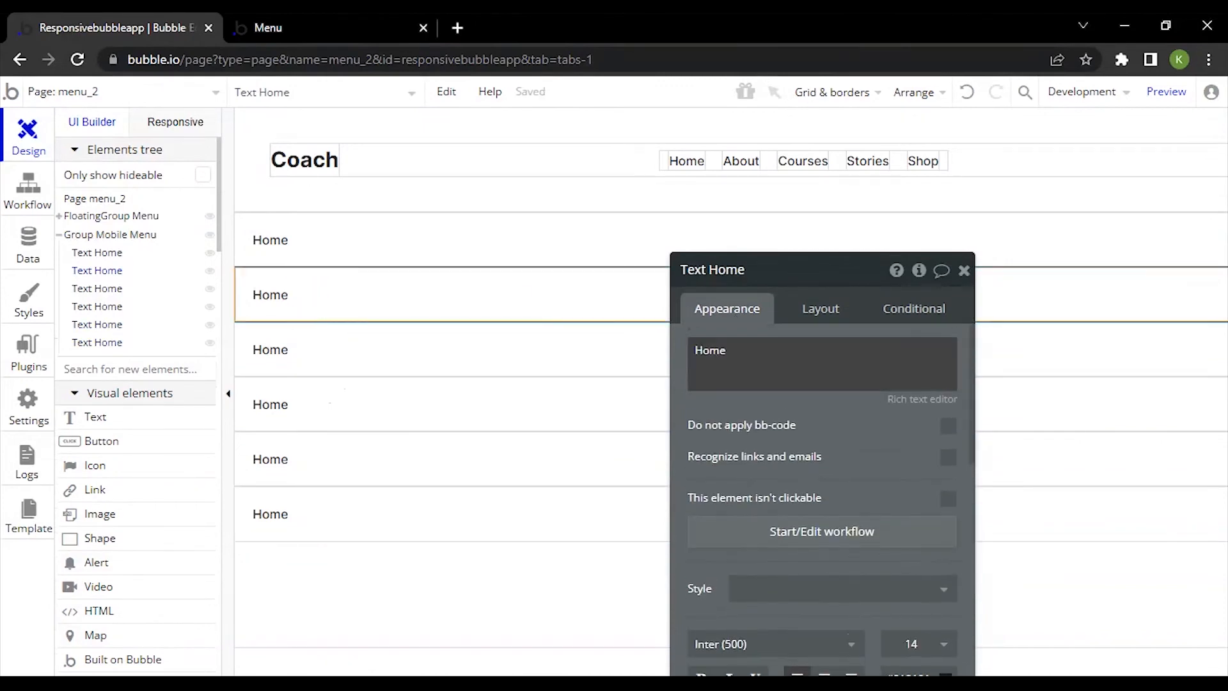
{"action": "double_click", "coordinate": [790, 362]}
{"action": "type", "text": "Ab"}
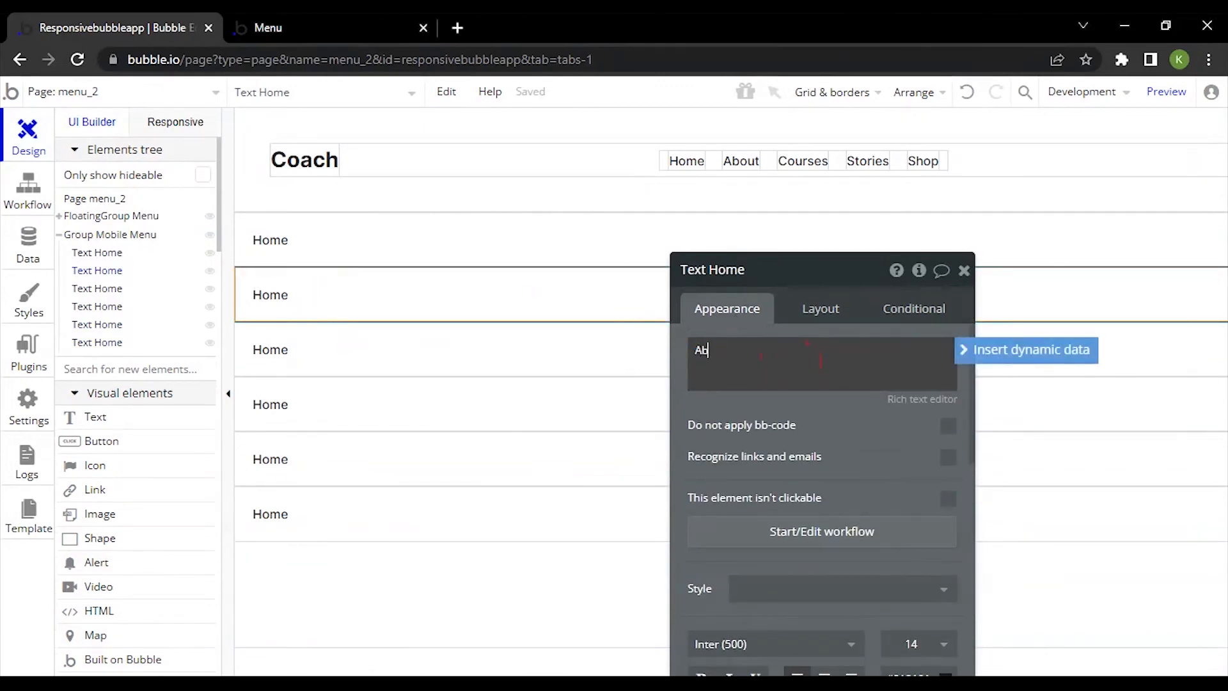
{"action": "type", "text": "out"}
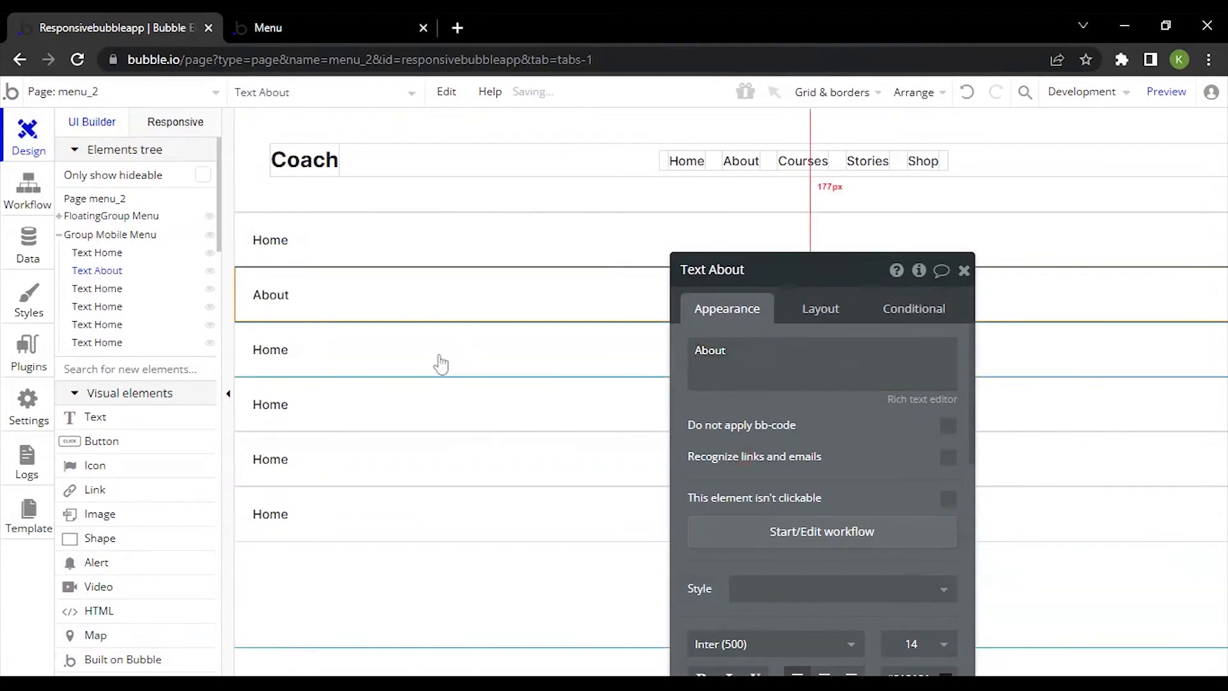
{"action": "left_click", "coordinate": [438, 354]}
{"action": "double_click", "coordinate": [809, 365]}
{"action": "type", "text": "Courses"}
Change the text of the fourth, fifth and sixth mobile menu items to Stories, Shop and Contact
{"action": "left_click", "coordinate": [384, 416]}
{"action": "double_click", "coordinate": [707, 350]}
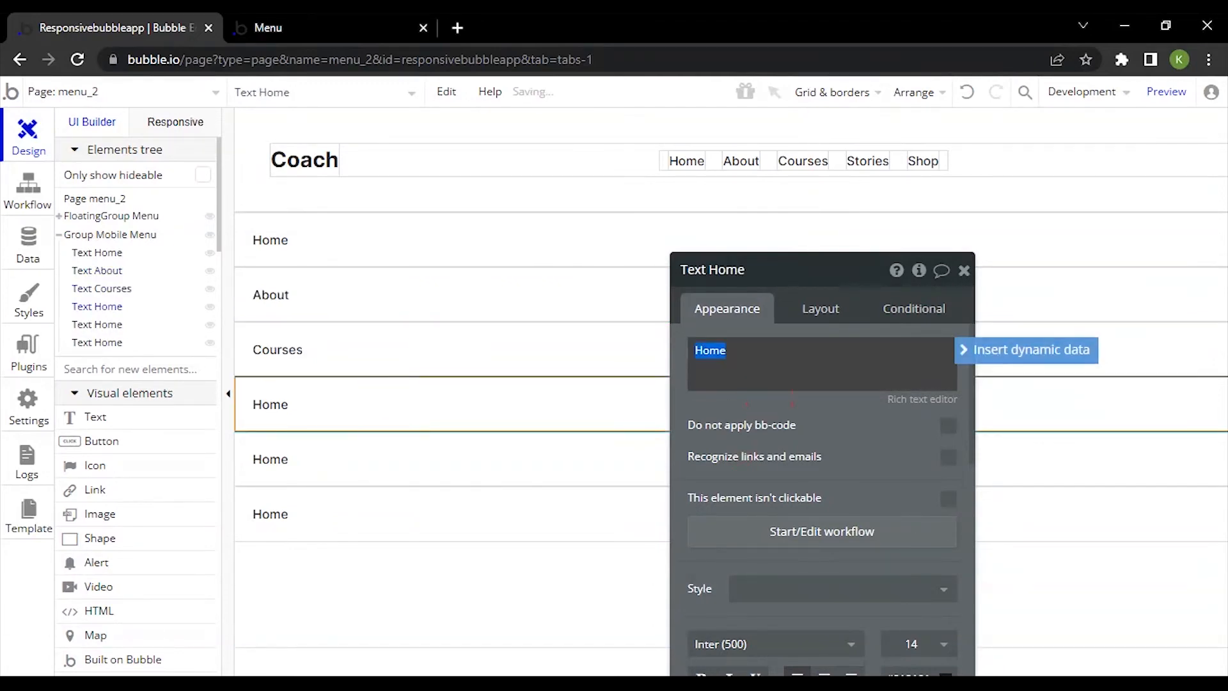
{"action": "type", "text": "Stories"}
{"action": "left_click", "coordinate": [566, 456]}
{"action": "double_click", "coordinate": [708, 350]}
{"action": "type", "text": "Shop"}
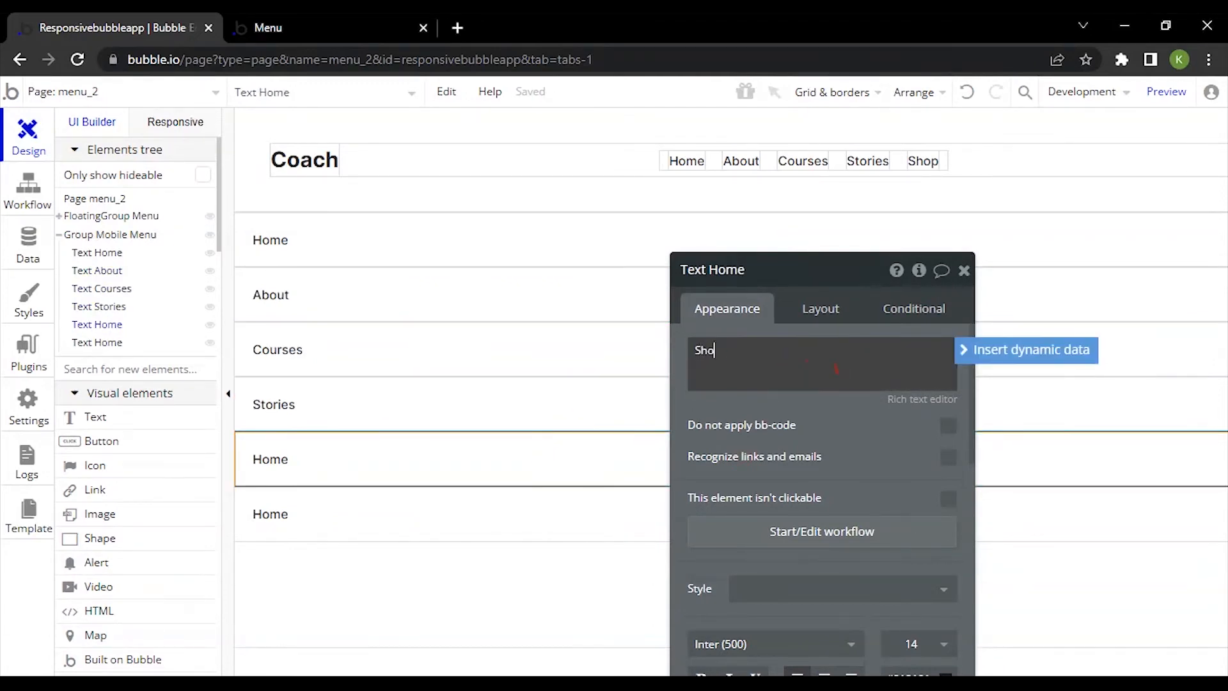
{"action": "left_click", "coordinate": [378, 523]}
{"action": "double_click", "coordinate": [709, 349]}
{"action": "type", "text": "Contact"}
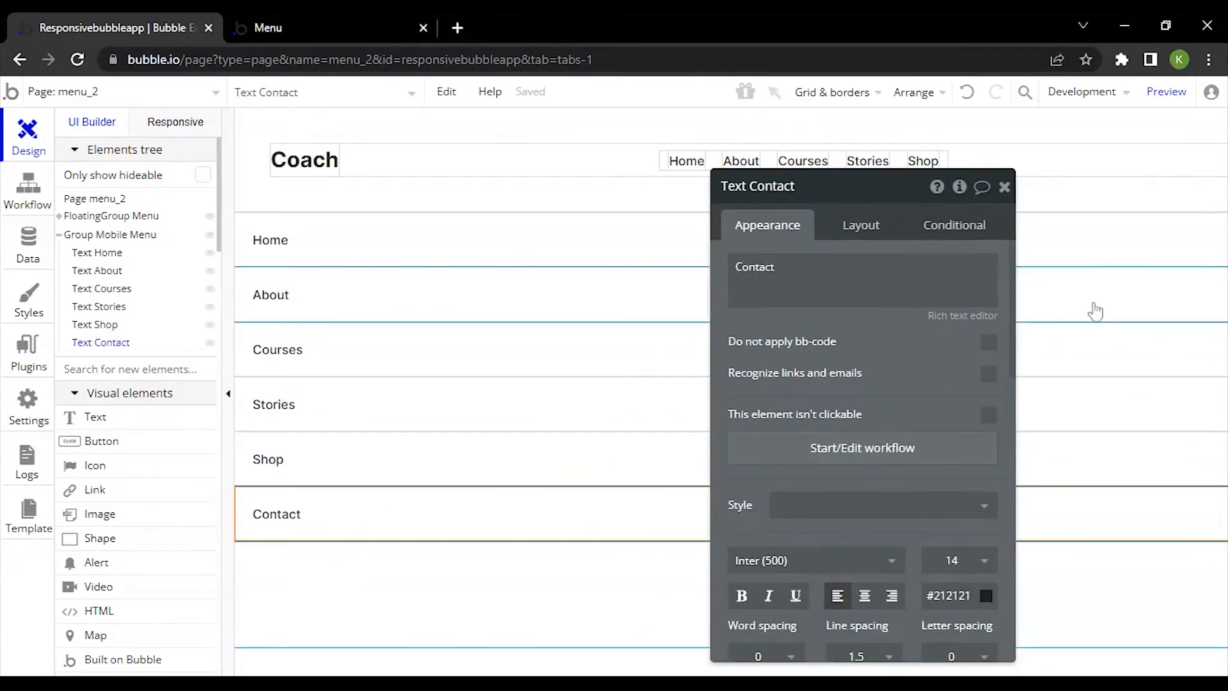
Copy the background color value from the Contact button in the desktop header
{"action": "scroll", "coordinate": [1108, 184], "scroll_direction": "right", "scroll_amount": 2}
{"action": "left_click", "coordinate": [1147, 161]}
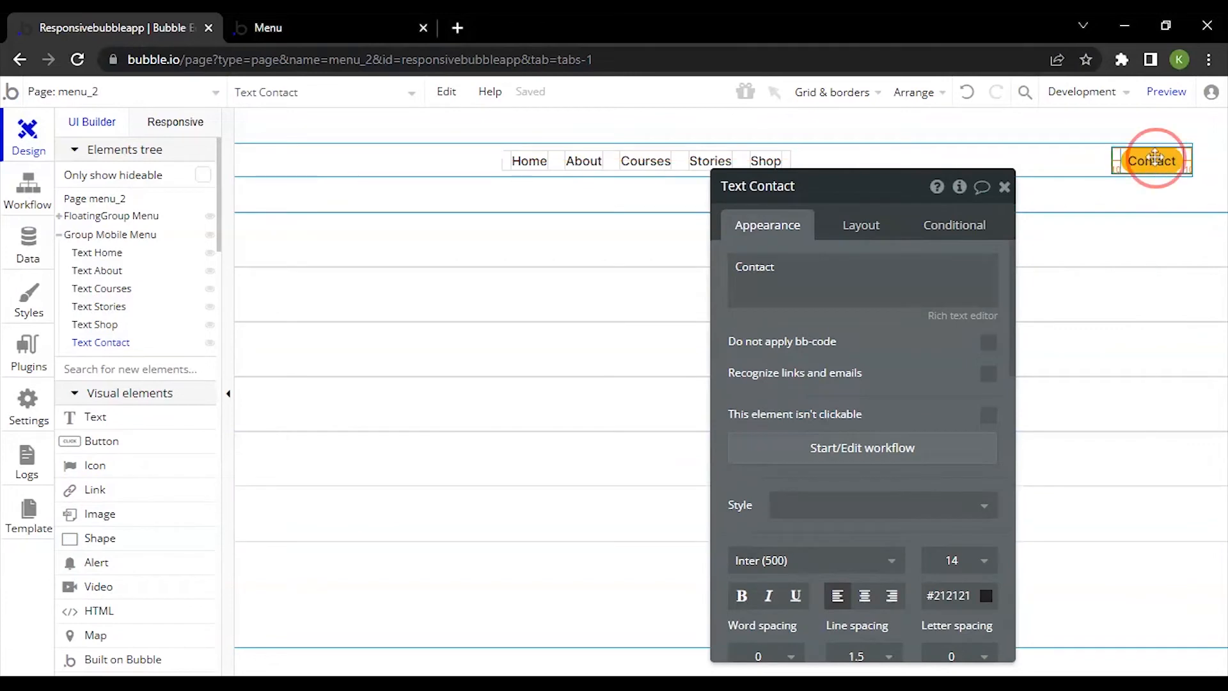
{"action": "scroll", "coordinate": [900, 375], "scroll_direction": "down", "scroll_amount": 1}
{"action": "scroll", "coordinate": [899, 375], "scroll_direction": "down", "scroll_amount": 6}
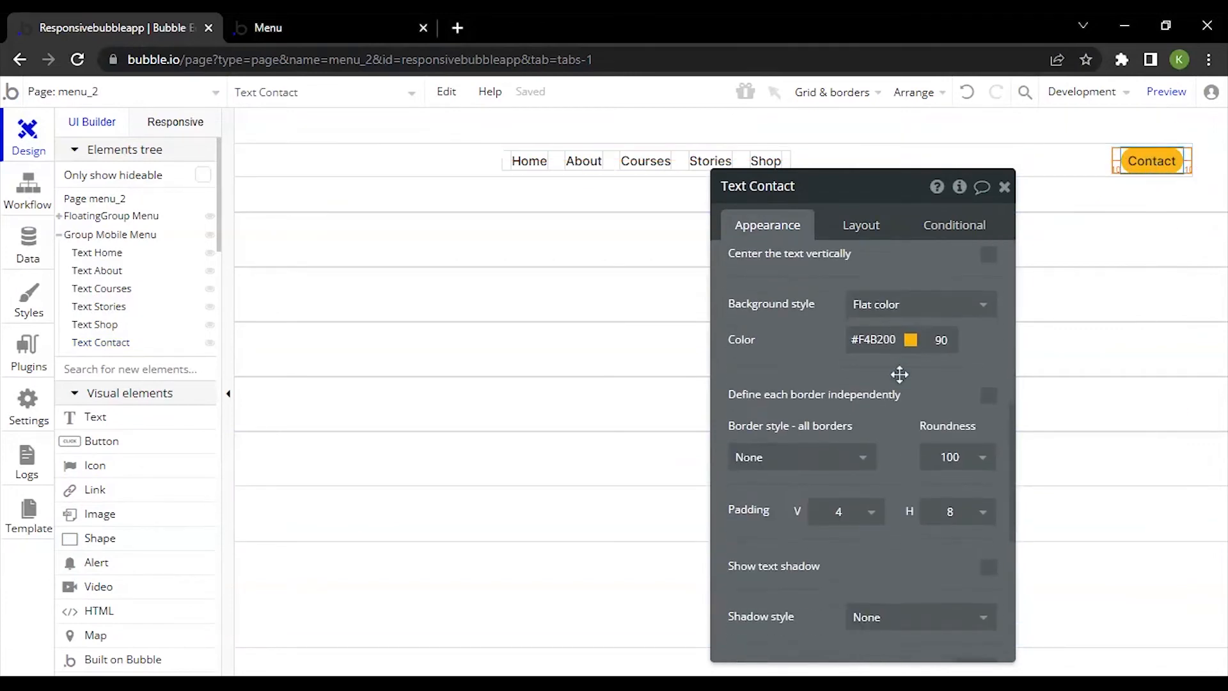
{"action": "left_click", "coordinate": [885, 313]}
{"action": "double_click", "coordinate": [878, 314]}
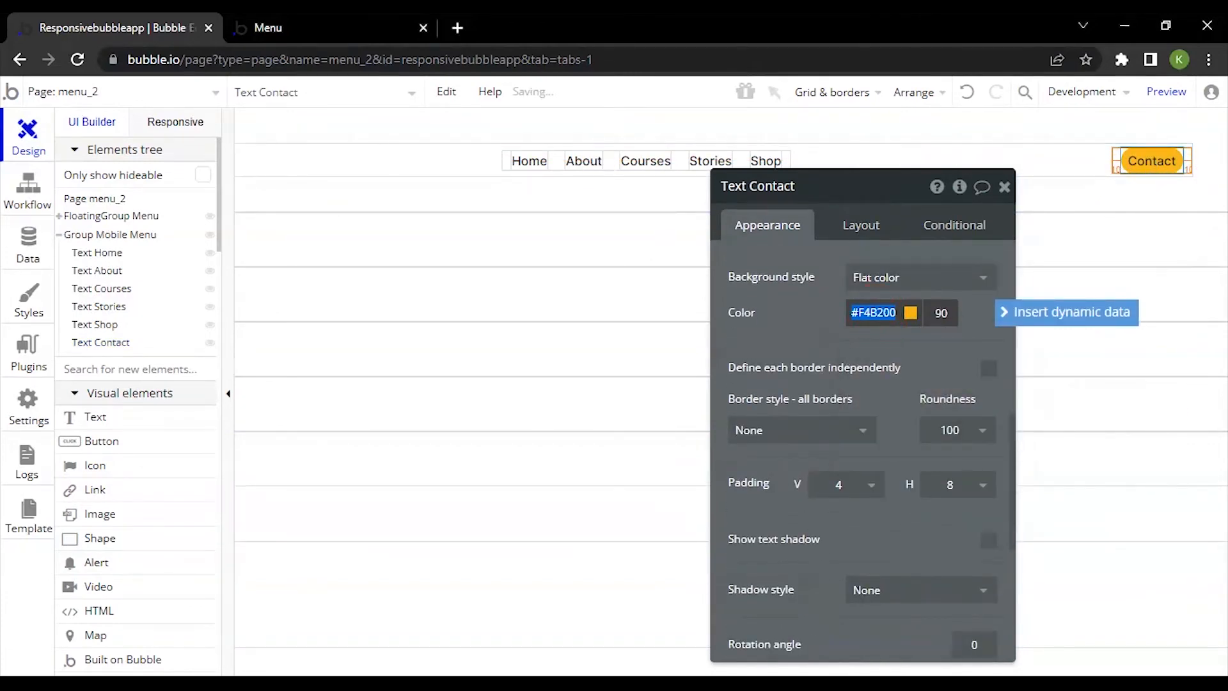
{"action": "left_click", "coordinate": [765, 343]}
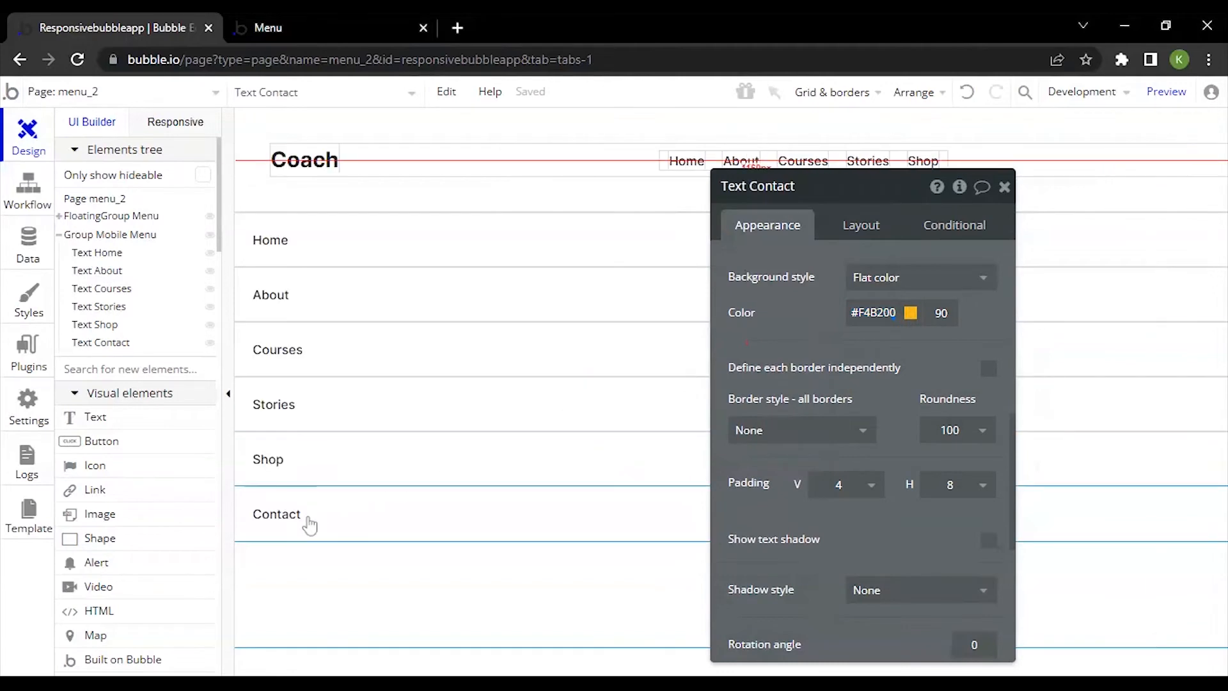
Give the Contact item in Group Mobile Menu a flat background color of #F4B200
{"action": "left_click", "coordinate": [309, 524]}
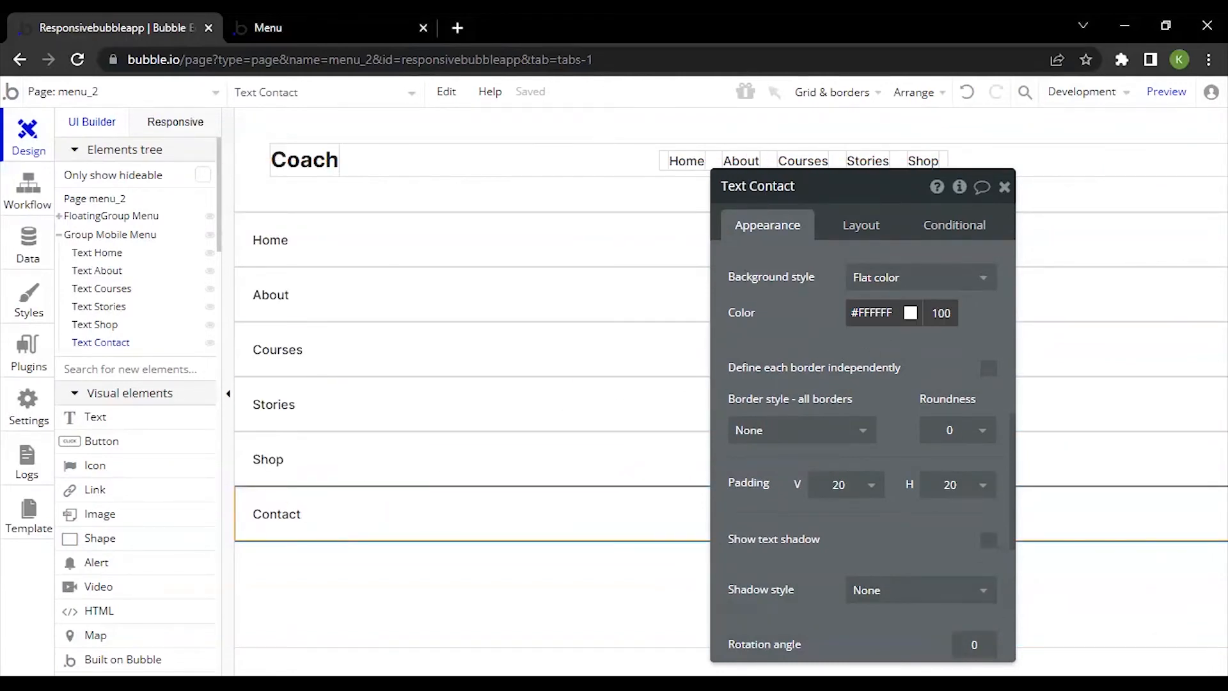
{"action": "double_click", "coordinate": [873, 315]}
{"action": "type", "text": "#F4B200"}
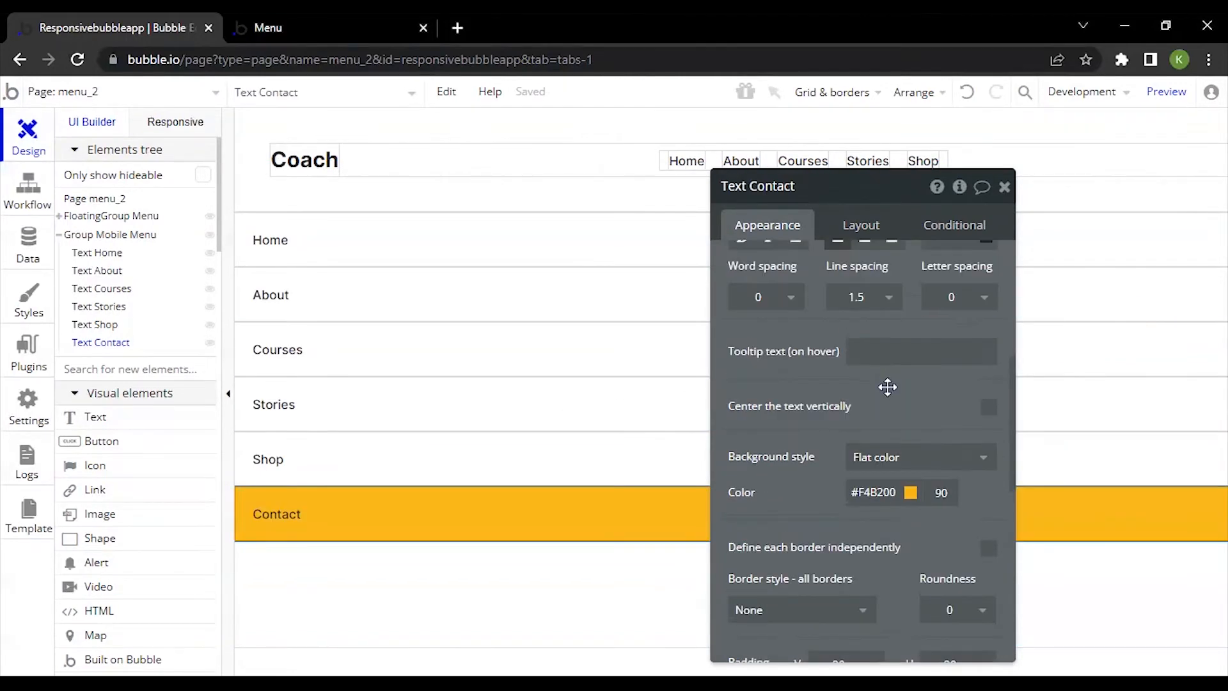
Set the font color of the mobile Contact item to #FFFFFF
{"action": "scroll", "coordinate": [888, 388], "scroll_direction": "up", "scroll_amount": 4}
{"action": "scroll", "coordinate": [724, 405], "scroll_direction": "down", "scroll_amount": 4}
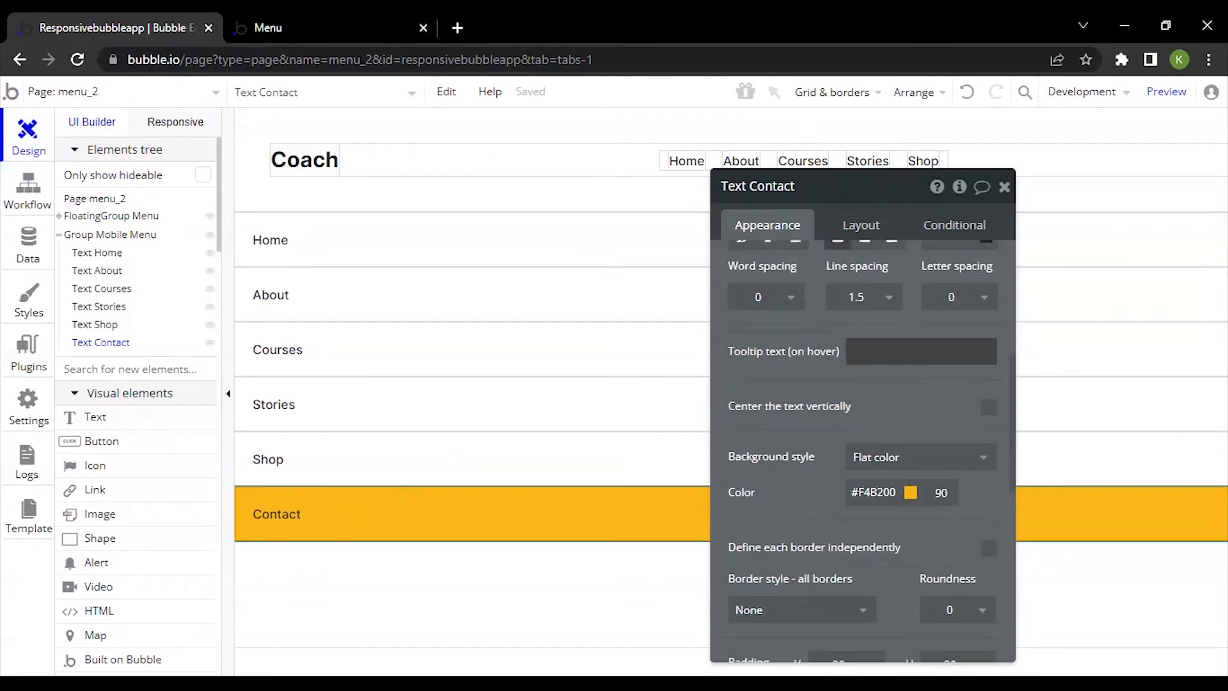
{"action": "scroll", "coordinate": [725, 404], "scroll_direction": "up", "scroll_amount": 3}
{"action": "left_click", "coordinate": [933, 416]}
{"action": "left_click_drag", "start_coordinate": [935, 455], "coordinate": [895, 419]}
{"action": "left_click", "coordinate": [865, 354]}
Review the appearance settings of the mobile Contact item and collapse Group Mobile Menu in the elements tree
{"action": "scroll", "coordinate": [865, 355], "scroll_direction": "up", "scroll_amount": 3}
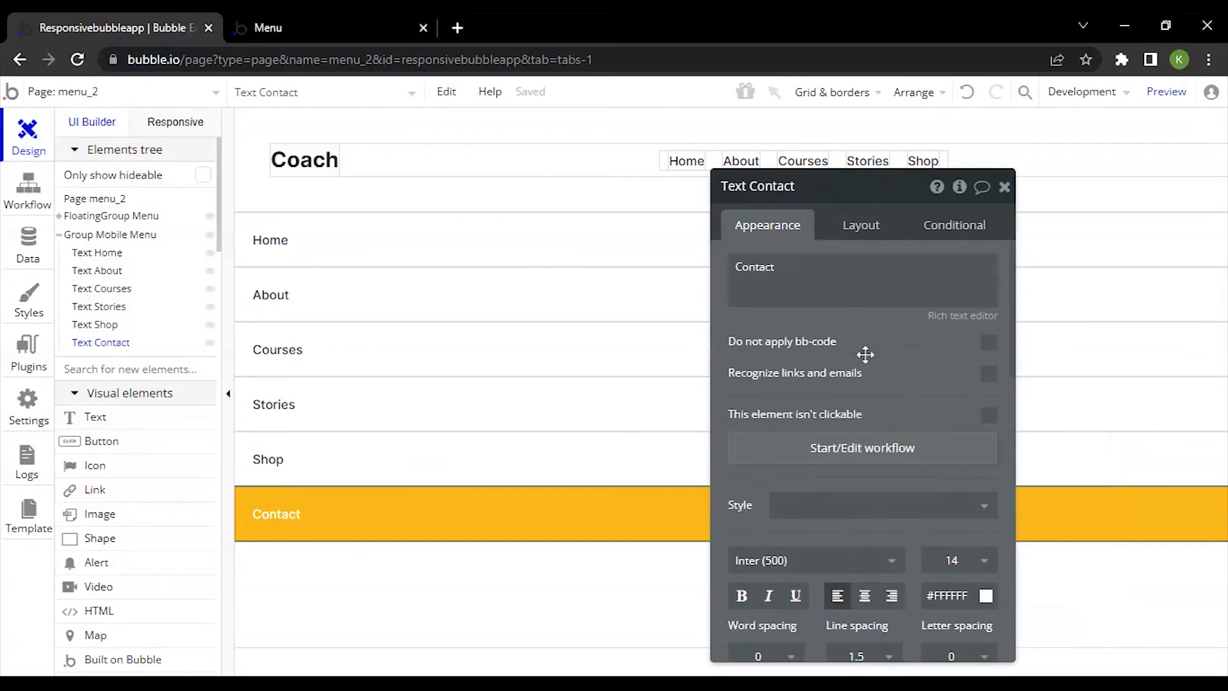
{"action": "scroll", "coordinate": [865, 354], "scroll_direction": "down", "scroll_amount": 8}
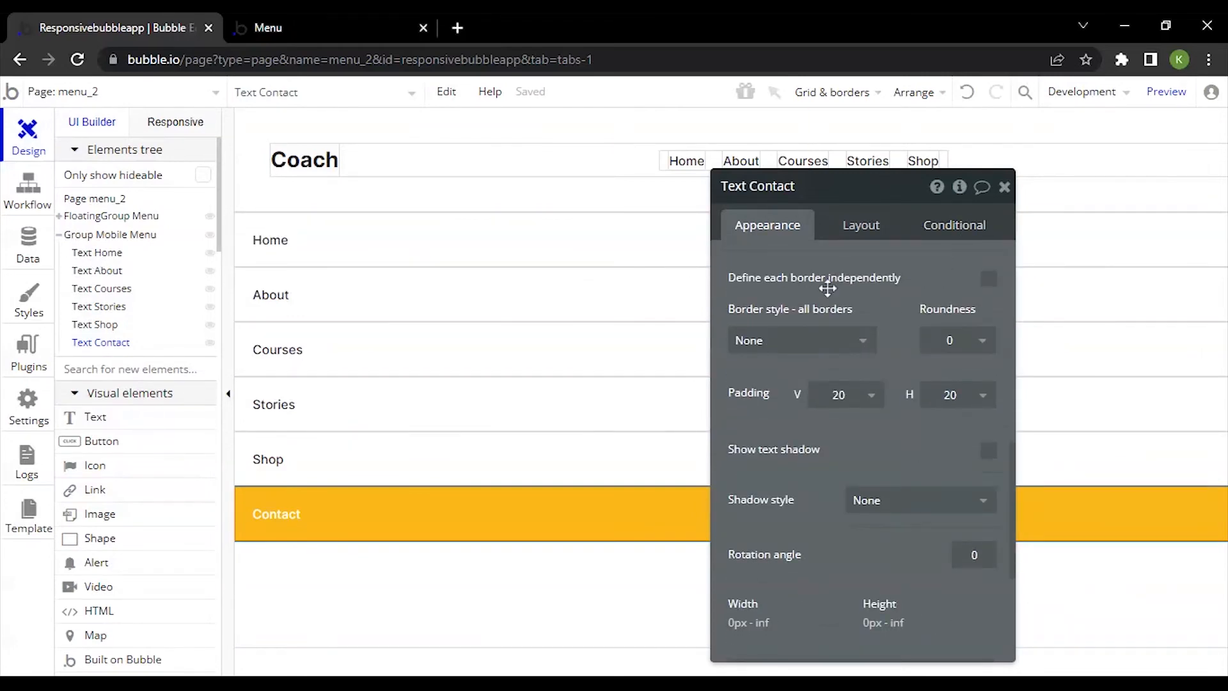
{"action": "left_click_drag", "start_coordinate": [829, 288], "coordinate": [923, 308]}
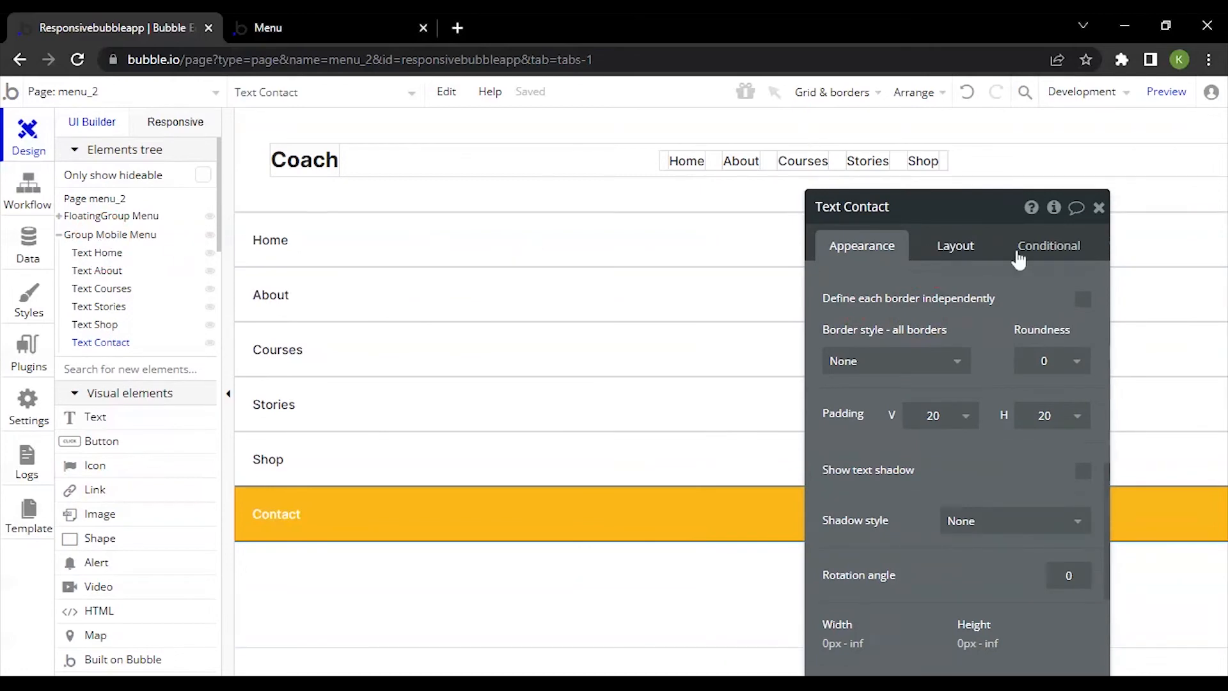
{"action": "left_click", "coordinate": [59, 235]}
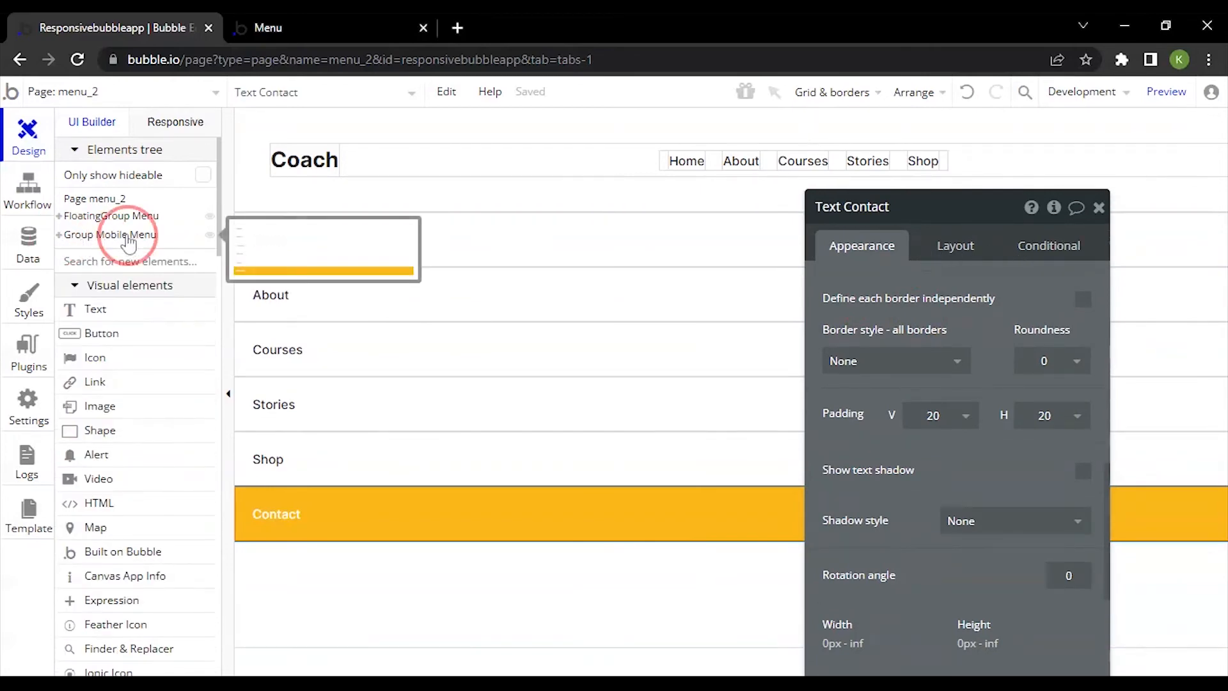
Hide Group Mobile Menu in the editor and expand FloatingGroup Menu in the elements tree
{"action": "left_click", "coordinate": [163, 237]}
{"action": "left_click", "coordinate": [208, 238]}
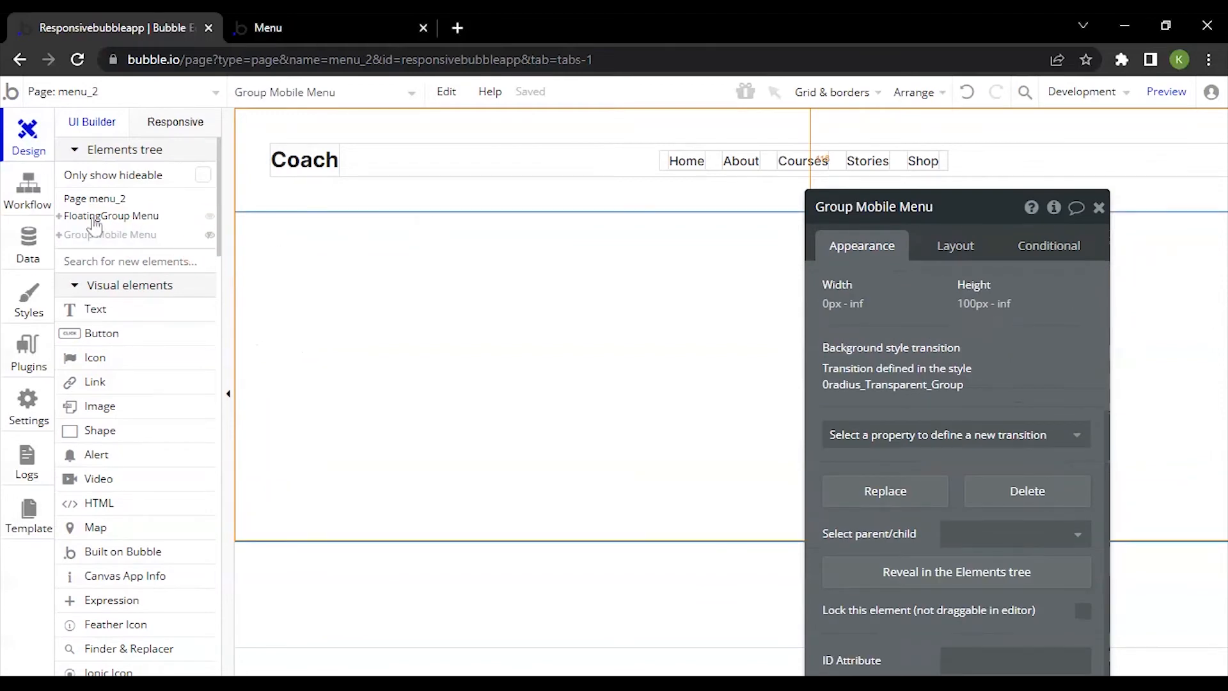
{"action": "left_click", "coordinate": [93, 216]}
{"action": "left_click", "coordinate": [59, 216]}
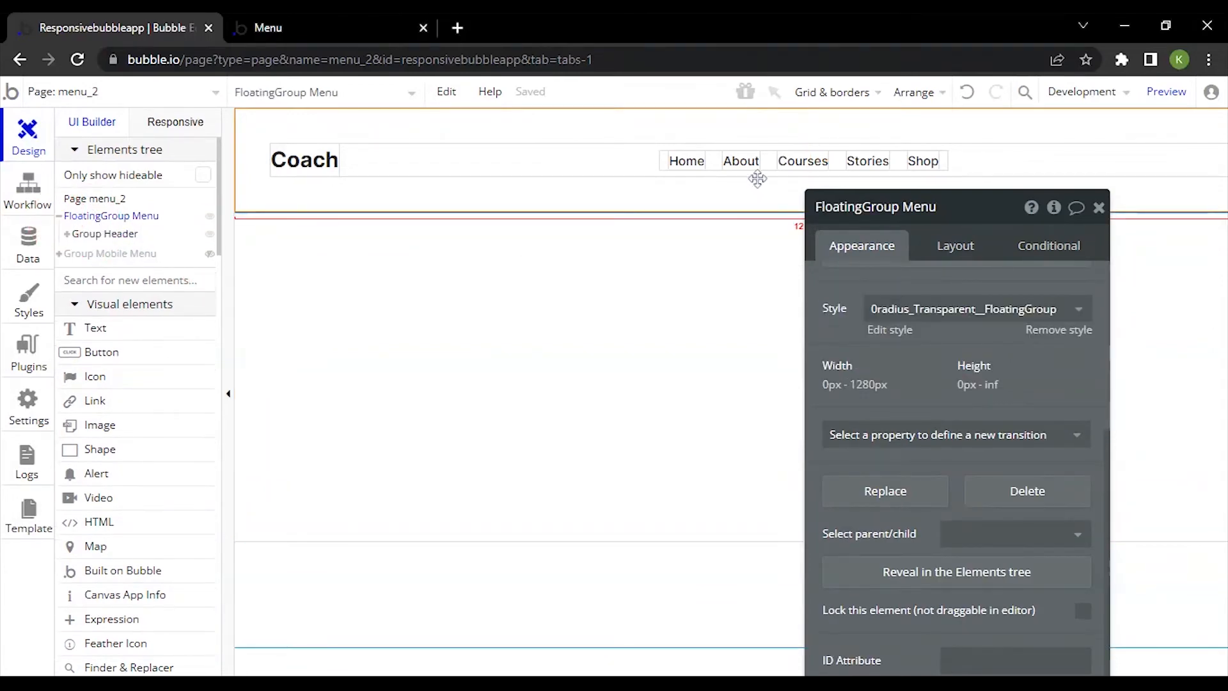
Reveal the header's Contact text in the elements tree and place a new icon beside it inside Group Button
{"action": "scroll", "coordinate": [687, 120], "scroll_direction": "right", "scroll_amount": 2}
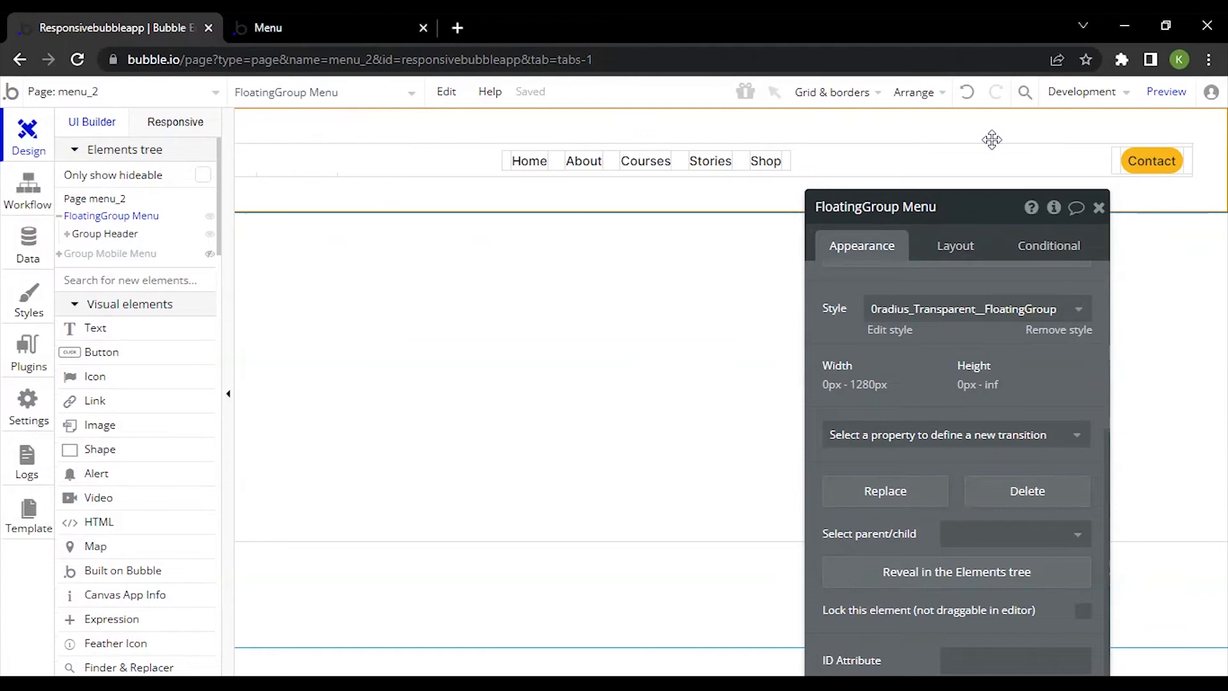
{"action": "left_click", "coordinate": [1151, 159]}
{"action": "scroll", "coordinate": [895, 492], "scroll_direction": "down", "scroll_amount": 4}
{"action": "left_click", "coordinate": [911, 571]}
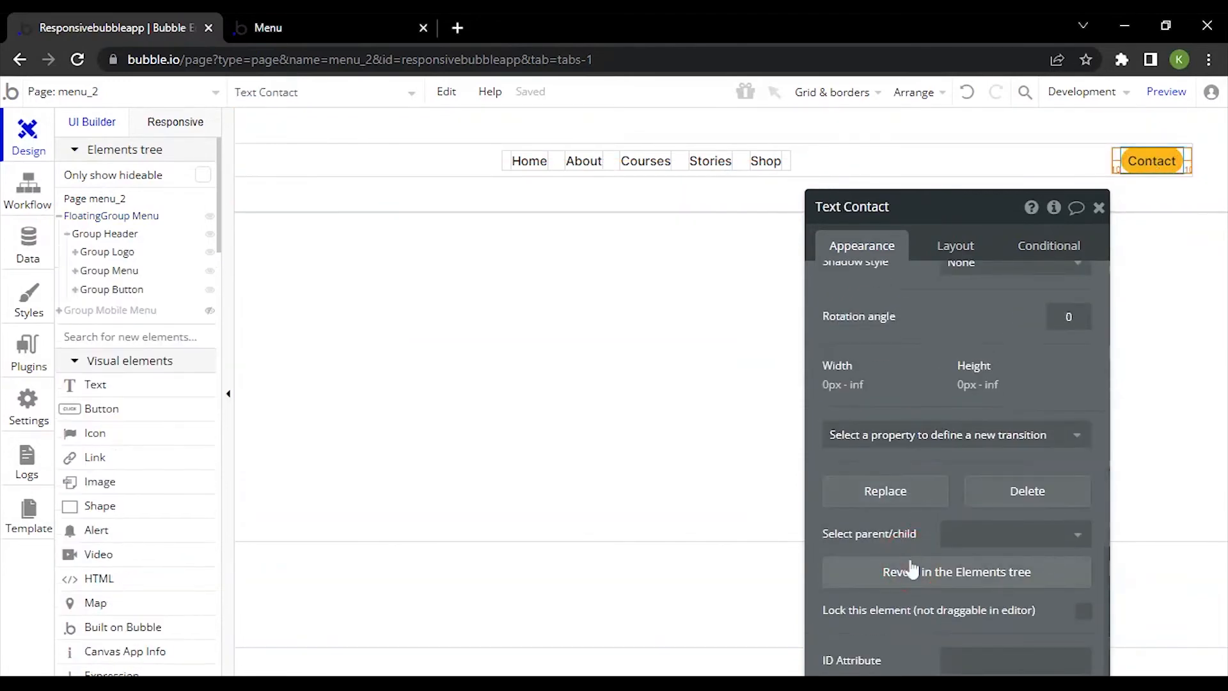
{"action": "left_click_drag", "start_coordinate": [959, 397], "coordinate": [819, 298]}
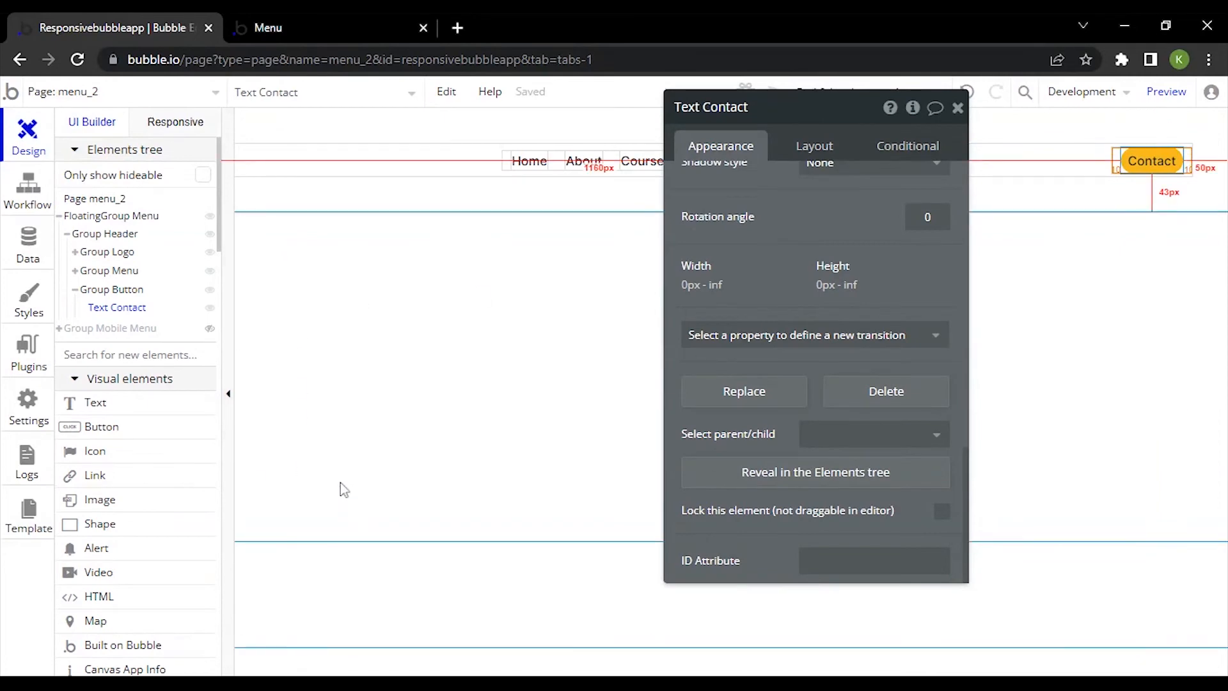
{"action": "left_click", "coordinate": [121, 462]}
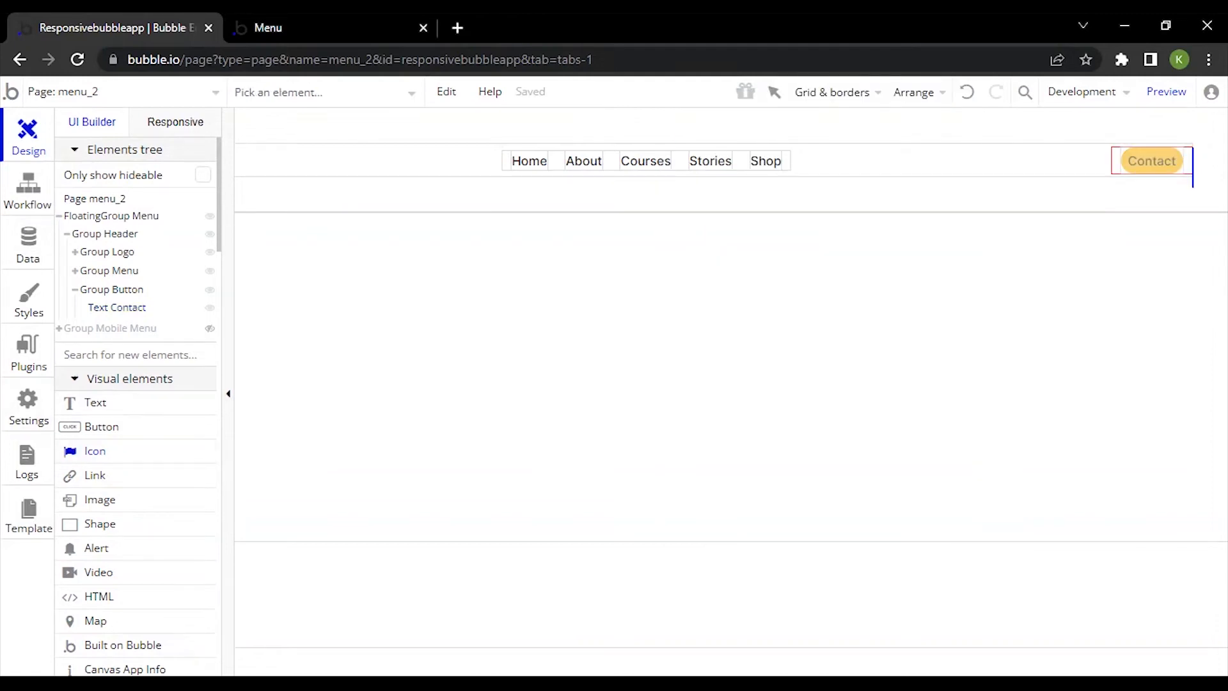
{"action": "left_click", "coordinate": [1189, 163]}
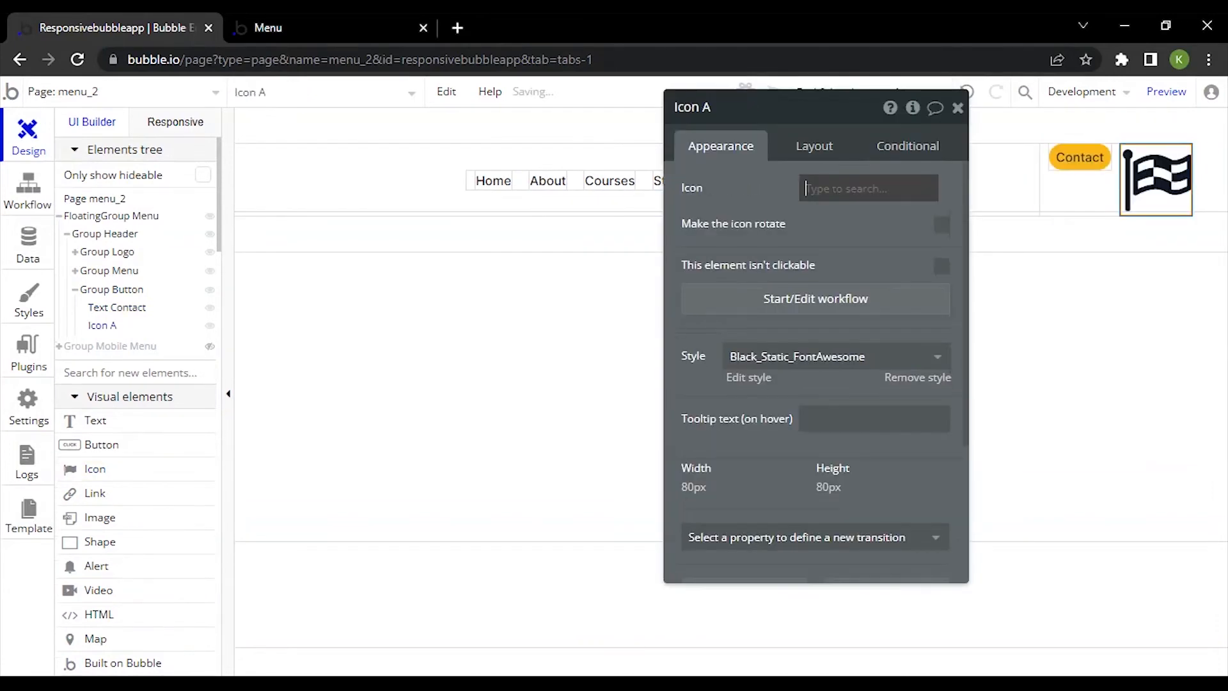
Copy the new icon into Group Header and make it the last element in the row
{"action": "right_click", "coordinate": [122, 328]}
{"action": "left_click", "coordinate": [140, 342]}
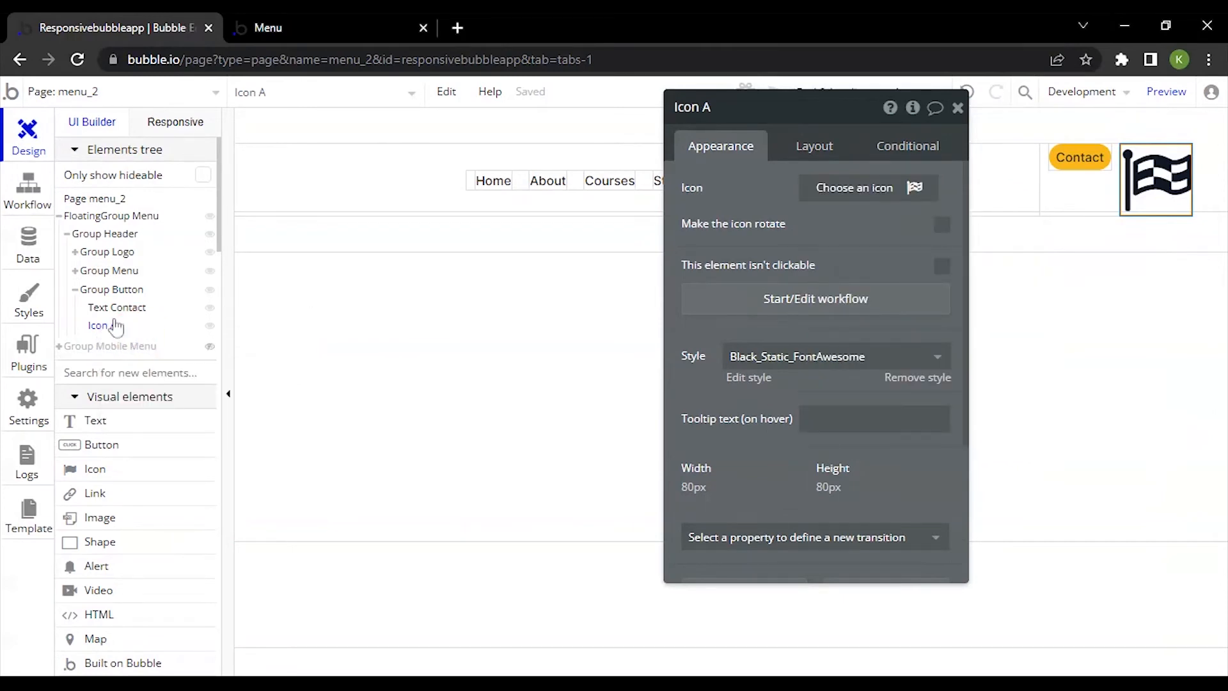
{"action": "left_click", "coordinate": [75, 291]}
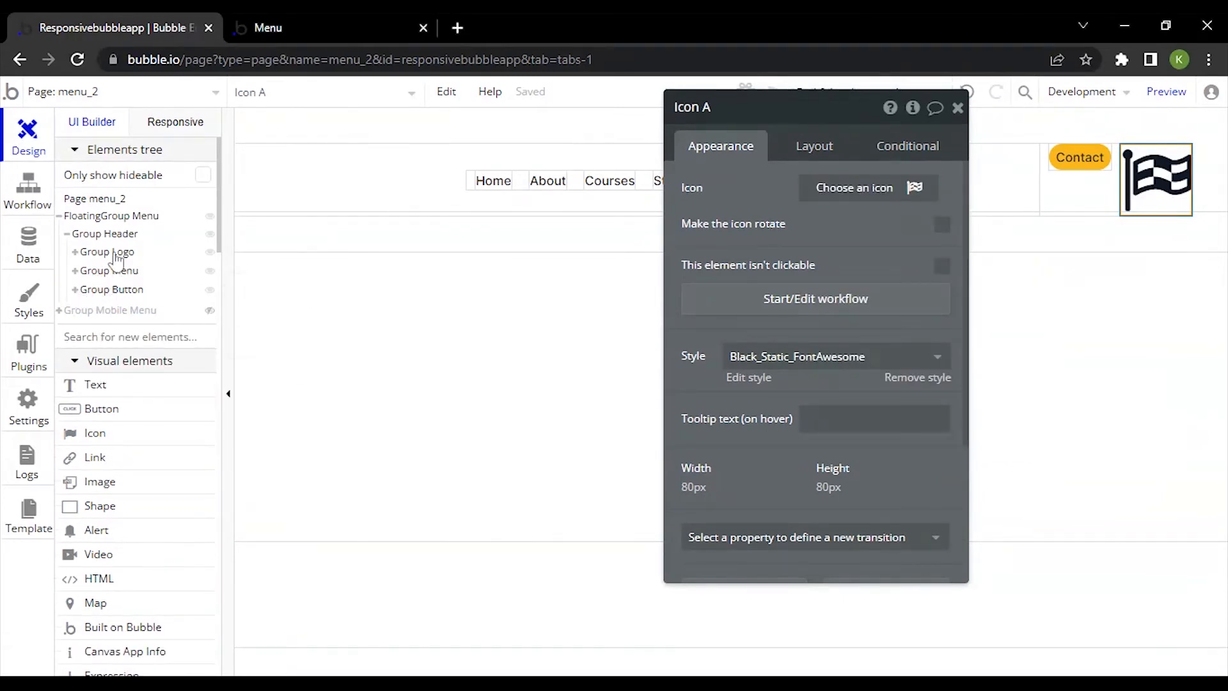
{"action": "left_click", "coordinate": [105, 233]}
{"action": "right_click", "coordinate": [104, 235]}
{"action": "left_click", "coordinate": [123, 282]}
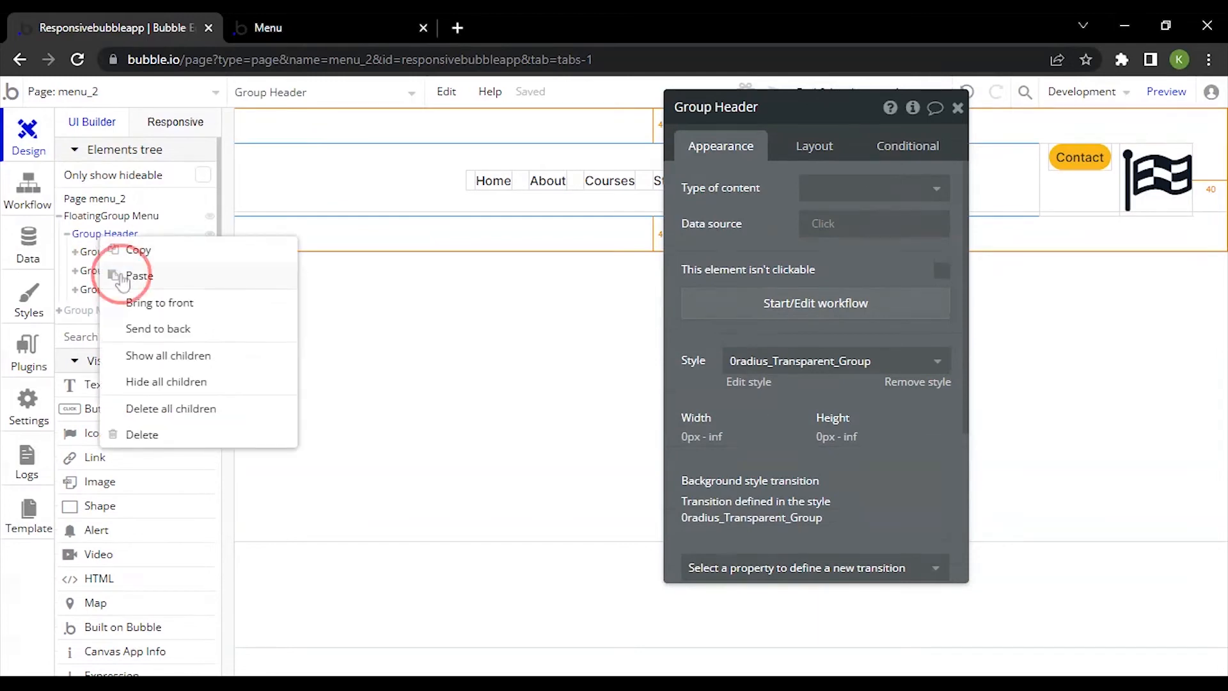
{"action": "left_click", "coordinate": [812, 145]}
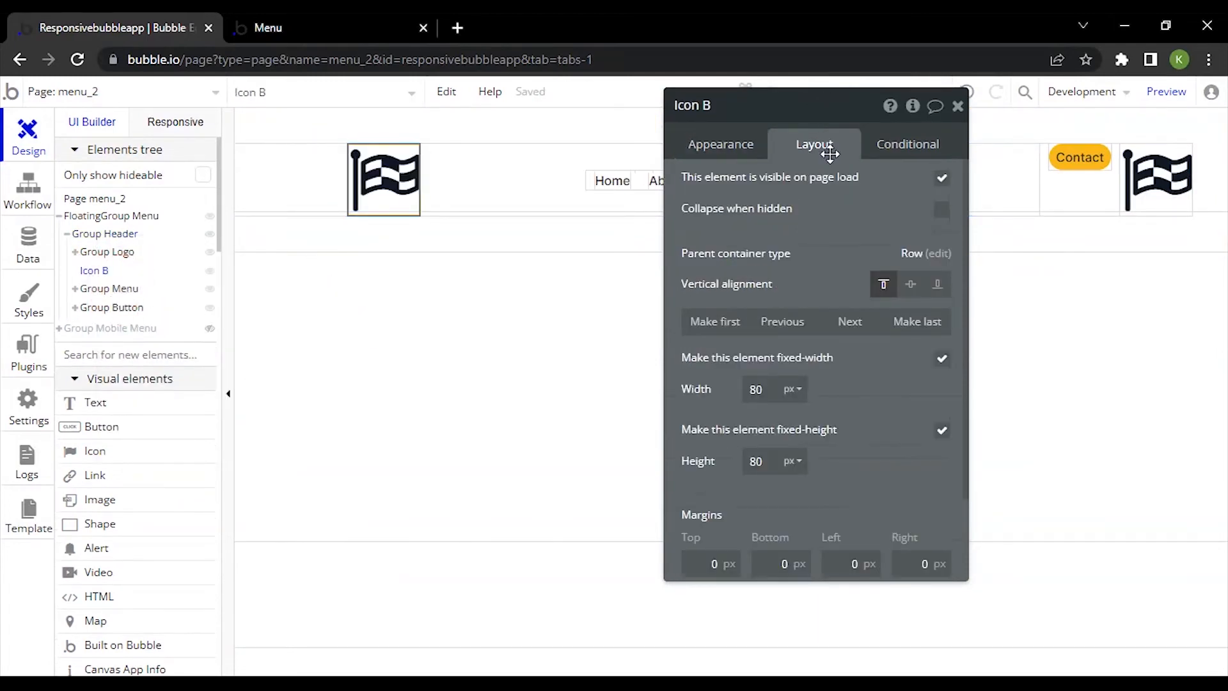
{"action": "left_click", "coordinate": [904, 326]}
Delete the original icon from Group Button
{"action": "left_click_drag", "start_coordinate": [857, 212], "coordinate": [778, 250]}
{"action": "left_click", "coordinate": [931, 174]}
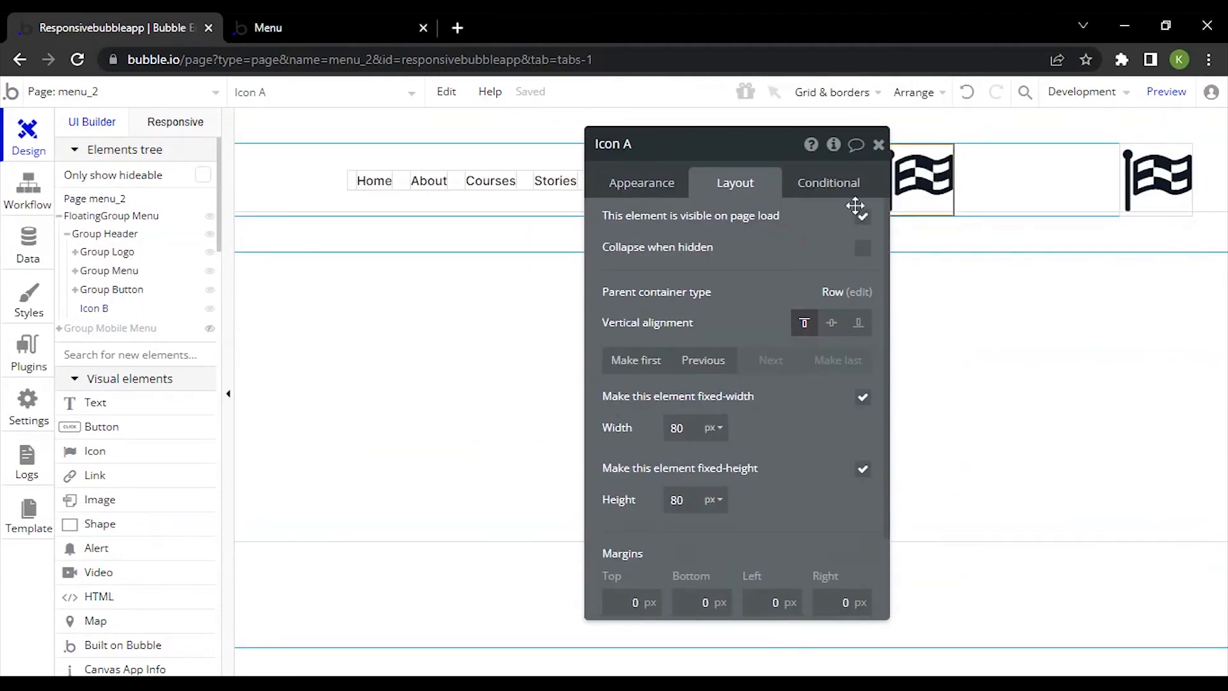
{"action": "left_click", "coordinate": [664, 191]}
{"action": "scroll", "coordinate": [734, 335], "scroll_direction": "down", "scroll_amount": 5}
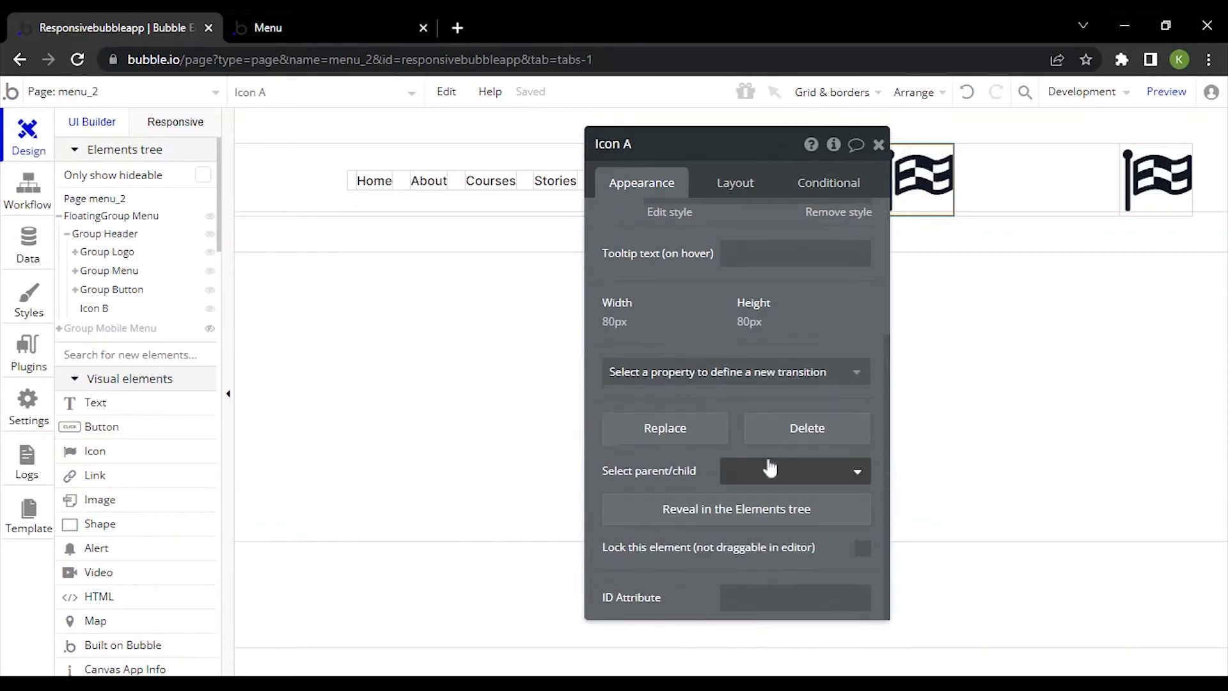
{"action": "left_click", "coordinate": [786, 427]}
{"action": "left_click", "coordinate": [701, 160]}
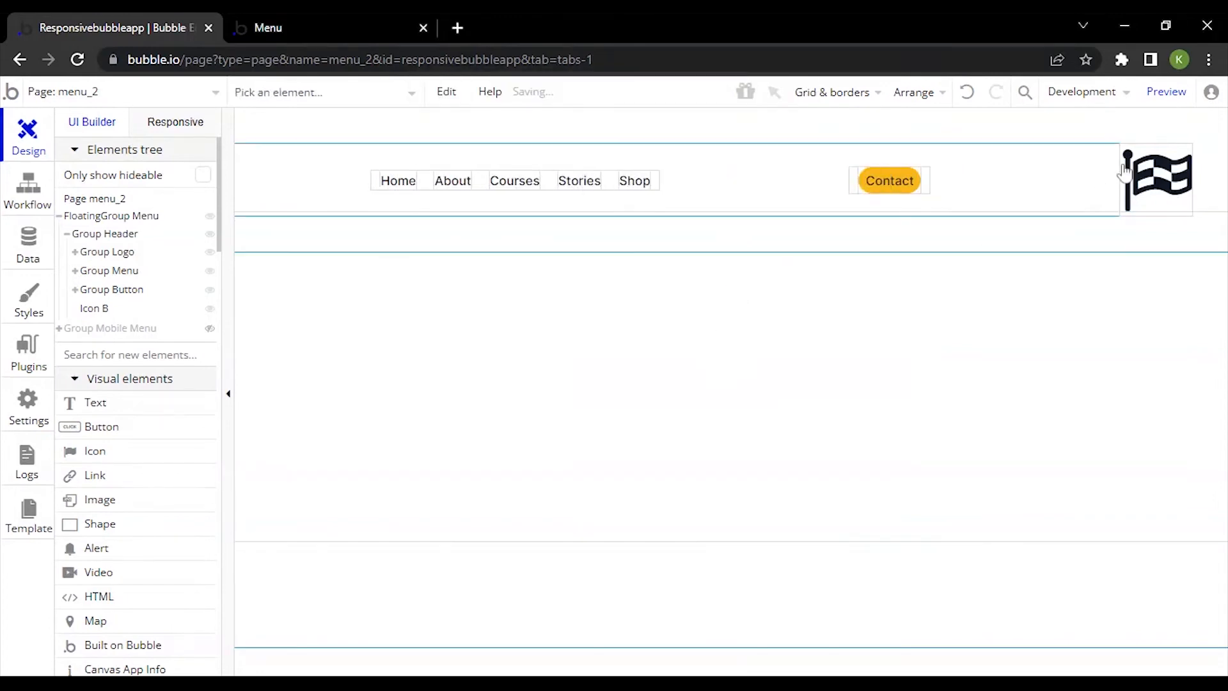
Rename the remaining icon in Group Header to Icon
{"action": "double_click", "coordinate": [1157, 179]}
{"action": "scroll", "coordinate": [763, 402], "scroll_direction": "down", "scroll_amount": 3}
{"action": "left_click", "coordinate": [722, 519]}
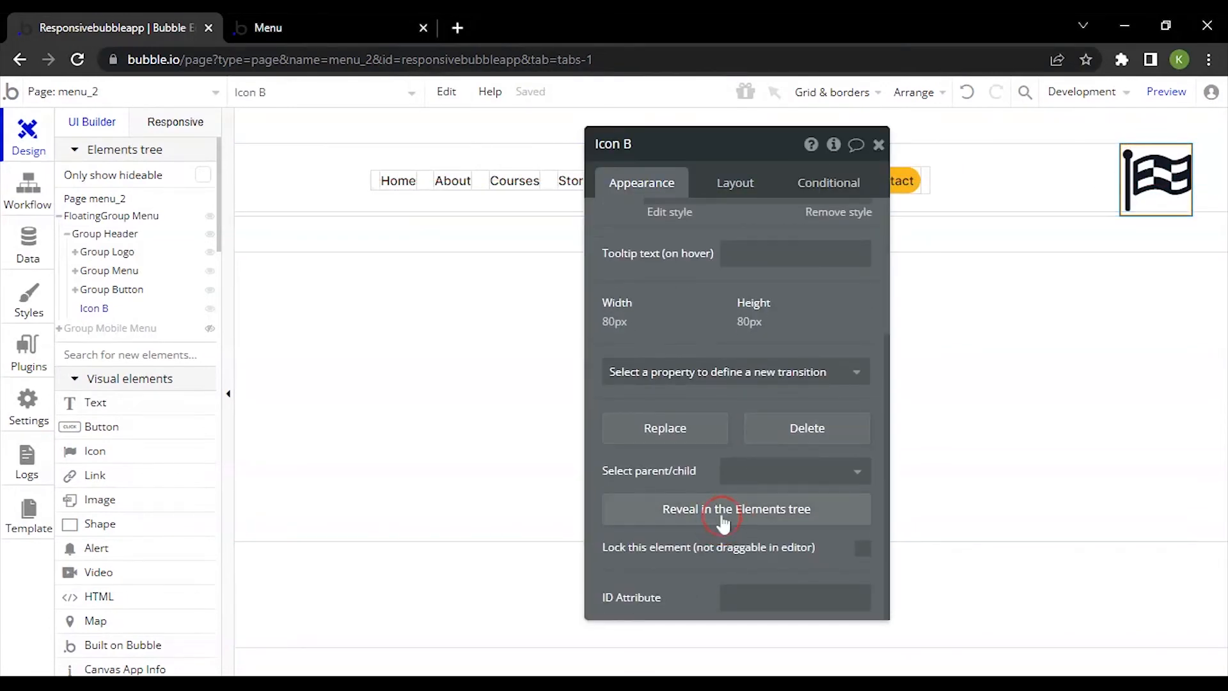
{"action": "left_click", "coordinate": [641, 146]}
Change the header icon's symbol to the three-line hamburger icon
{"action": "scroll", "coordinate": [741, 350], "scroll_direction": "up", "scroll_amount": 3}
{"action": "left_click", "coordinate": [776, 223]}
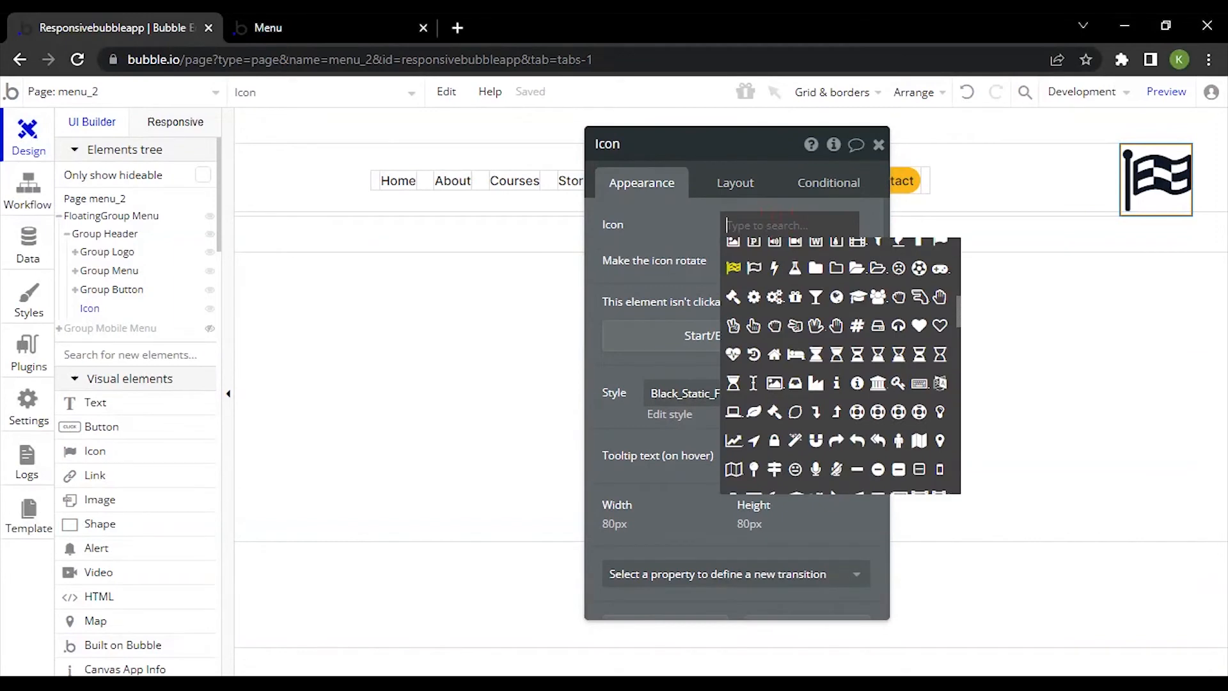
{"action": "scroll", "coordinate": [800, 314], "scroll_direction": "up", "scroll_amount": 10}
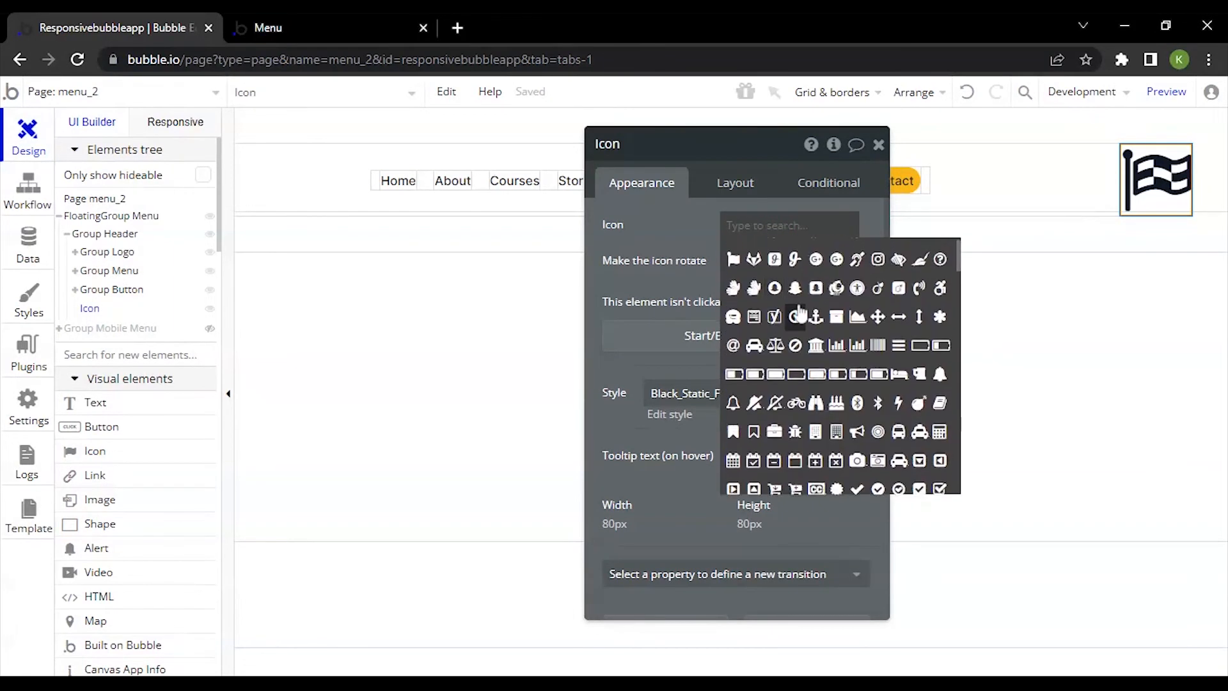
{"action": "scroll", "coordinate": [800, 313], "scroll_direction": "up", "scroll_amount": 1}
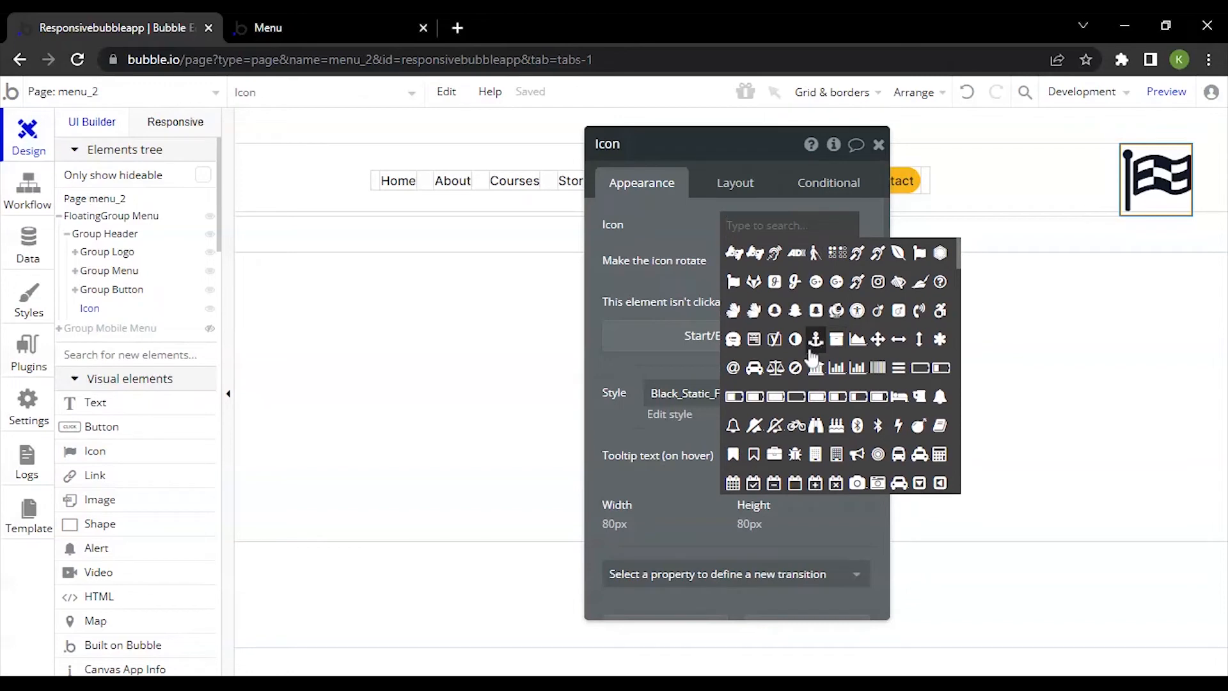
{"action": "scroll", "coordinate": [815, 358], "scroll_direction": "down", "scroll_amount": 2}
{"action": "left_click", "coordinate": [897, 324]}
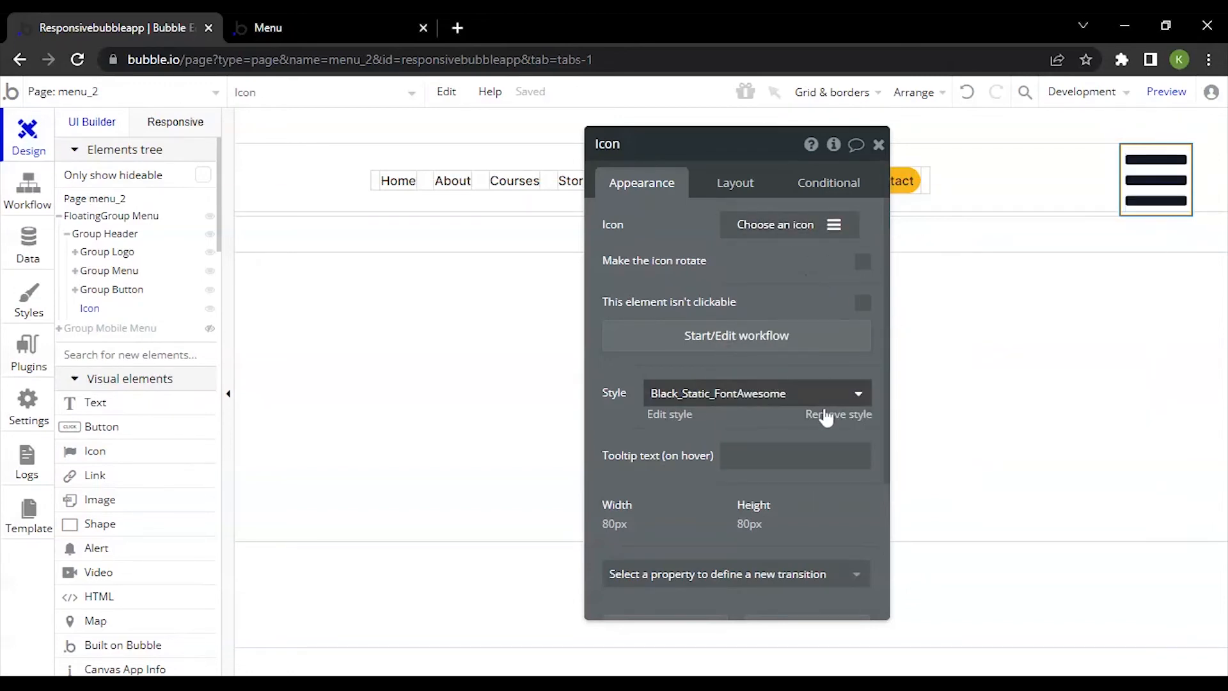
Remove the predefined style from the hamburger icon and set its color to #000000
{"action": "left_click", "coordinate": [840, 419]}
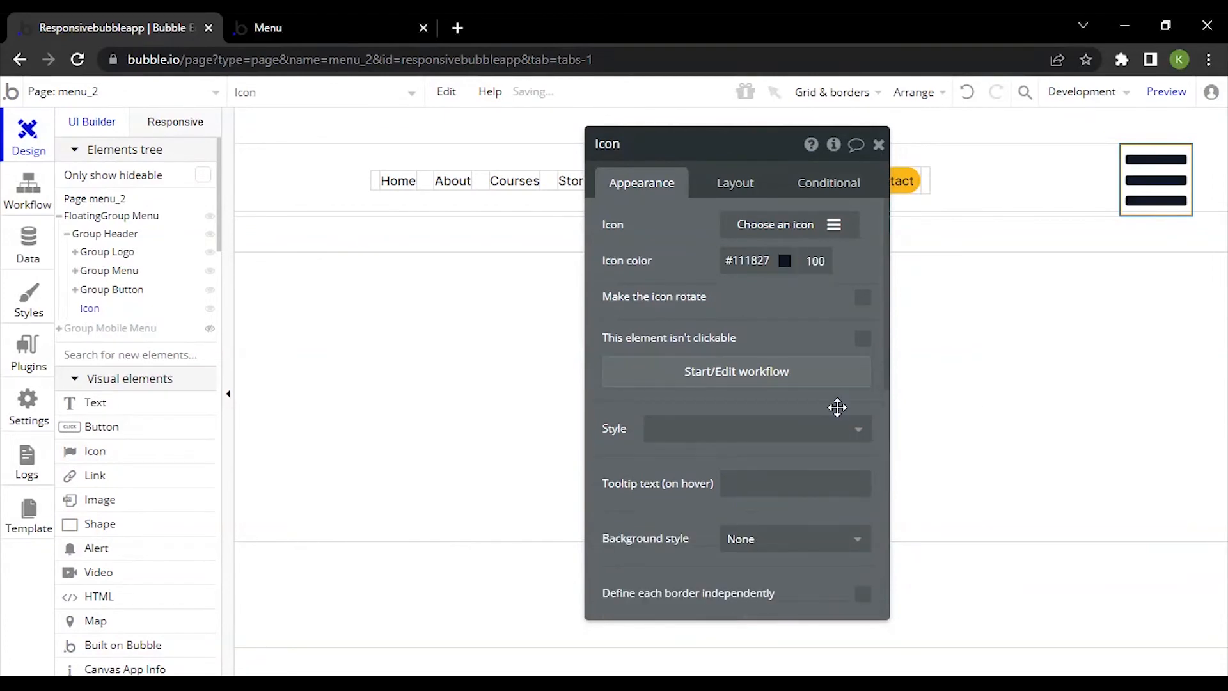
{"action": "left_click", "coordinate": [784, 261]}
{"action": "left_click_drag", "start_coordinate": [764, 351], "coordinate": [692, 412]}
{"action": "left_click", "coordinate": [690, 279]}
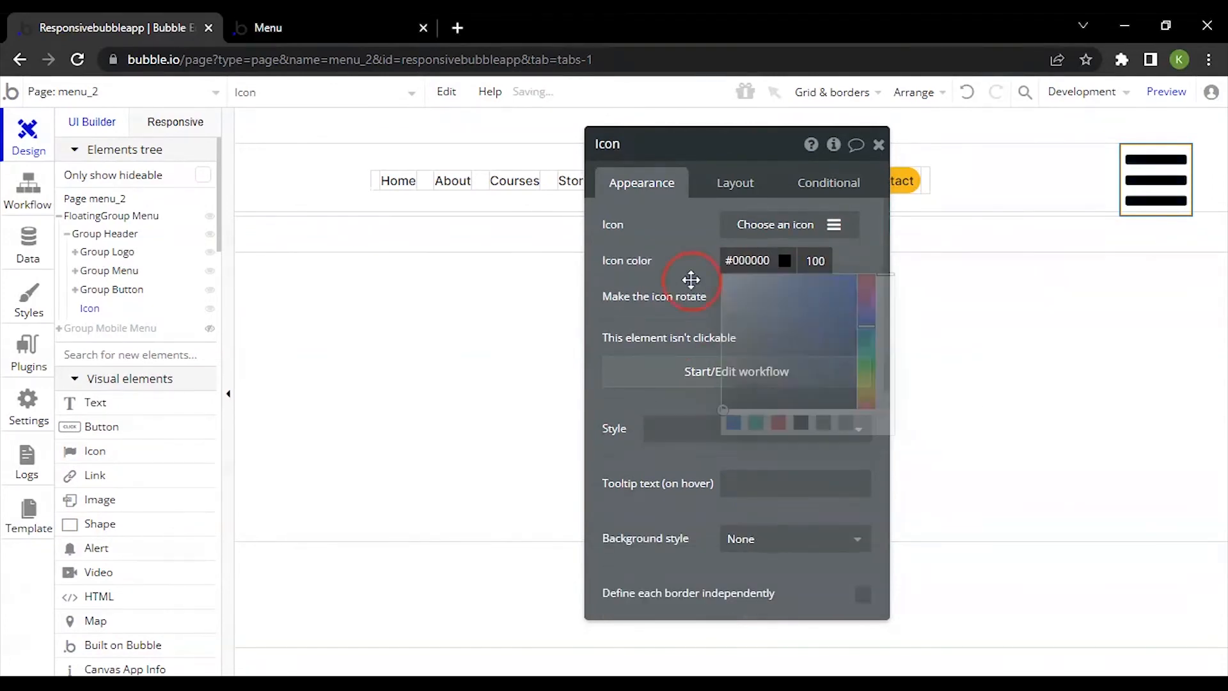
Set the hamburger icon's fixed width and height to 20 px each
{"action": "left_click", "coordinate": [734, 183]}
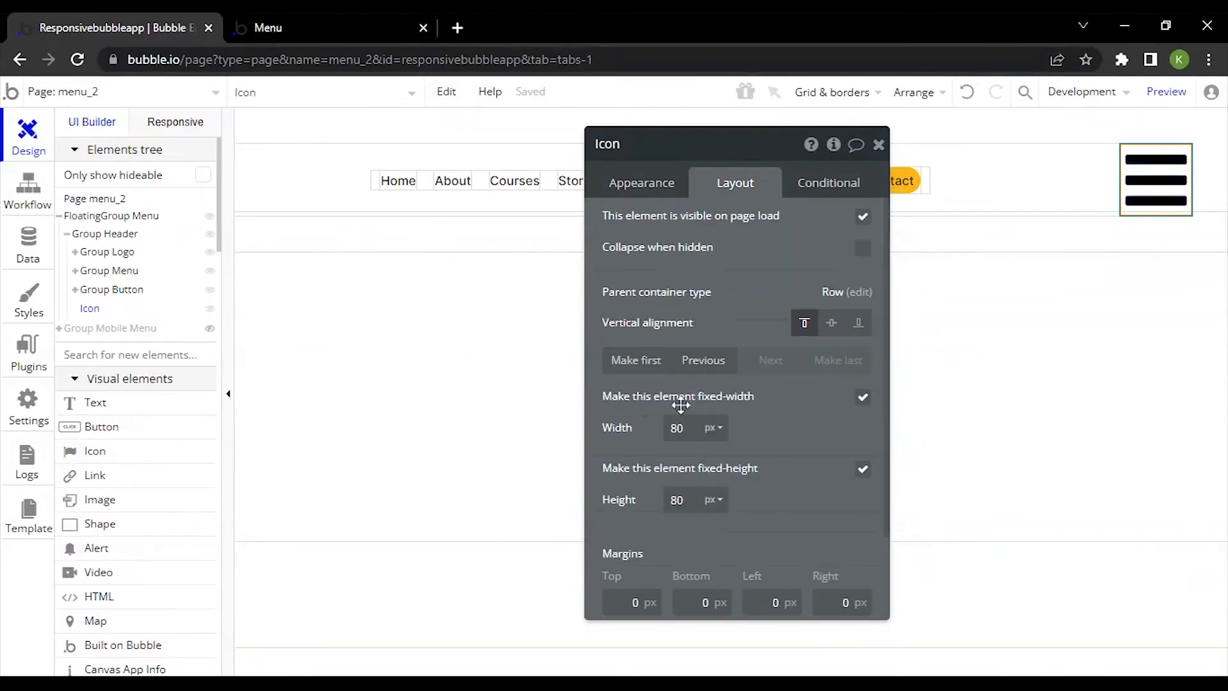
{"action": "left_click", "coordinate": [693, 428]}
{"action": "type", "text": "20"}
{"action": "left_click", "coordinate": [677, 499]}
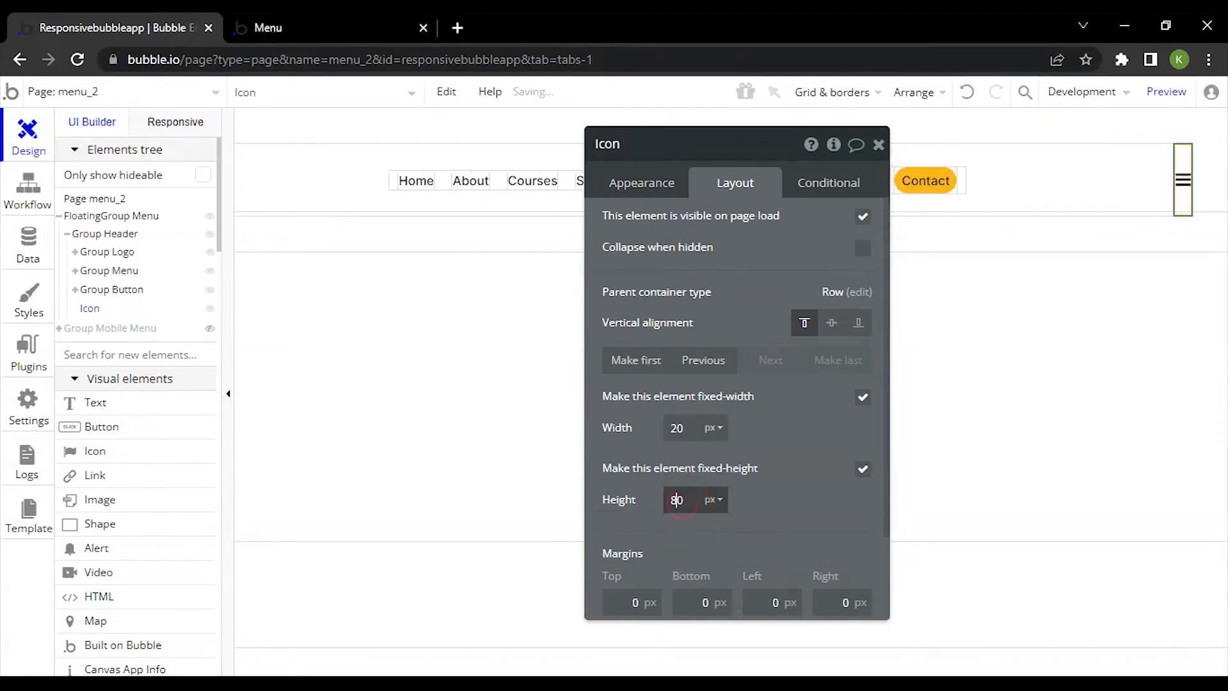
{"action": "type", "text": "20"}
{"action": "left_click", "coordinate": [786, 466]}
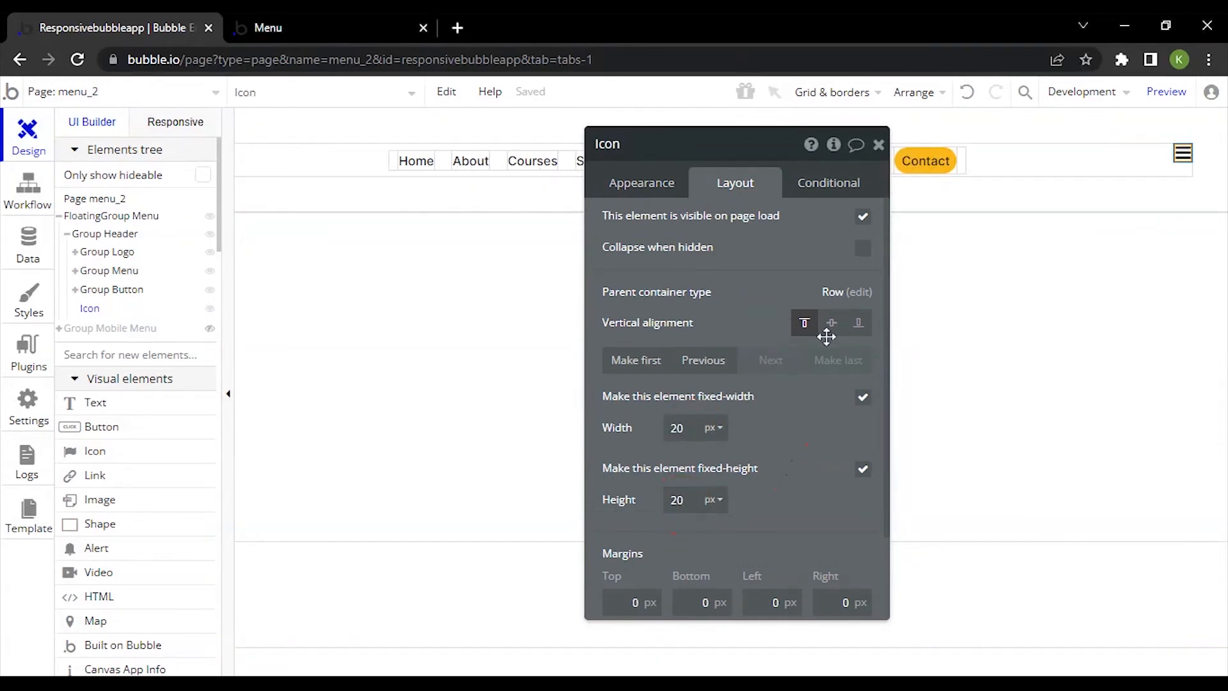
Center the hamburger icon vertically in Group Header and have it collapse when hidden
{"action": "left_click", "coordinate": [831, 322]}
{"action": "scroll", "coordinate": [727, 324], "scroll_direction": "down", "scroll_amount": 1}
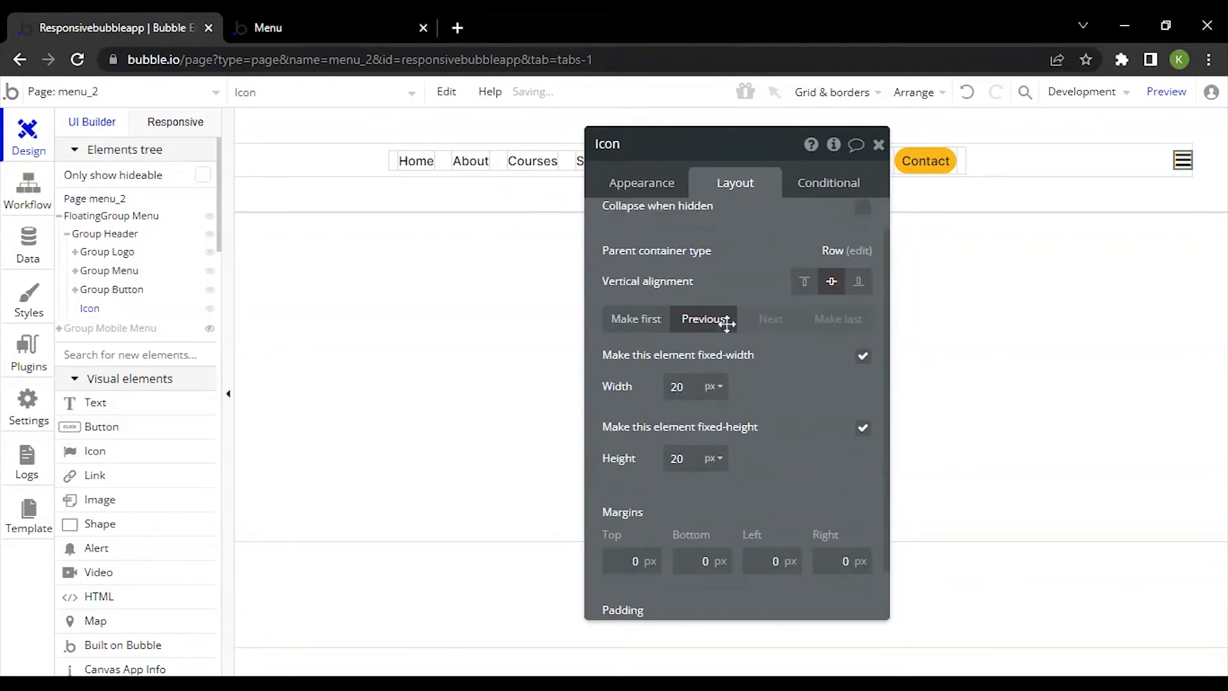
{"action": "scroll", "coordinate": [727, 324], "scroll_direction": "down", "scroll_amount": 2}
{"action": "scroll", "coordinate": [726, 323], "scroll_direction": "up", "scroll_amount": 2}
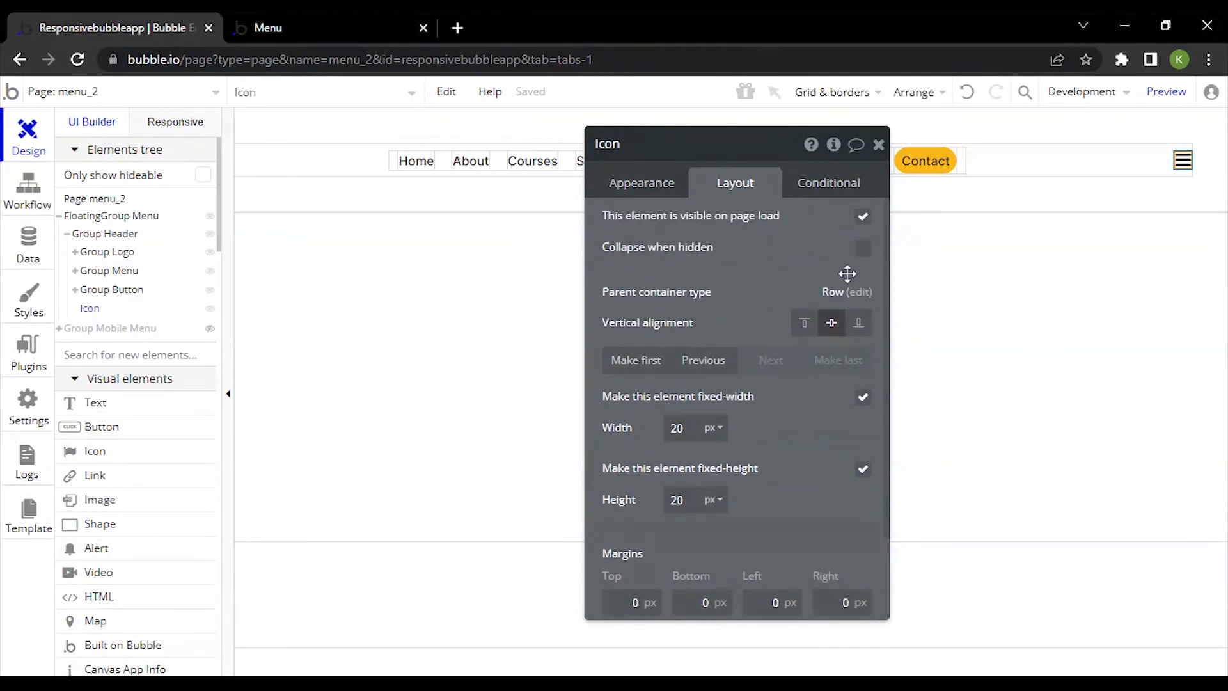
{"action": "scroll", "coordinate": [761, 364], "scroll_direction": "down", "scroll_amount": 2}
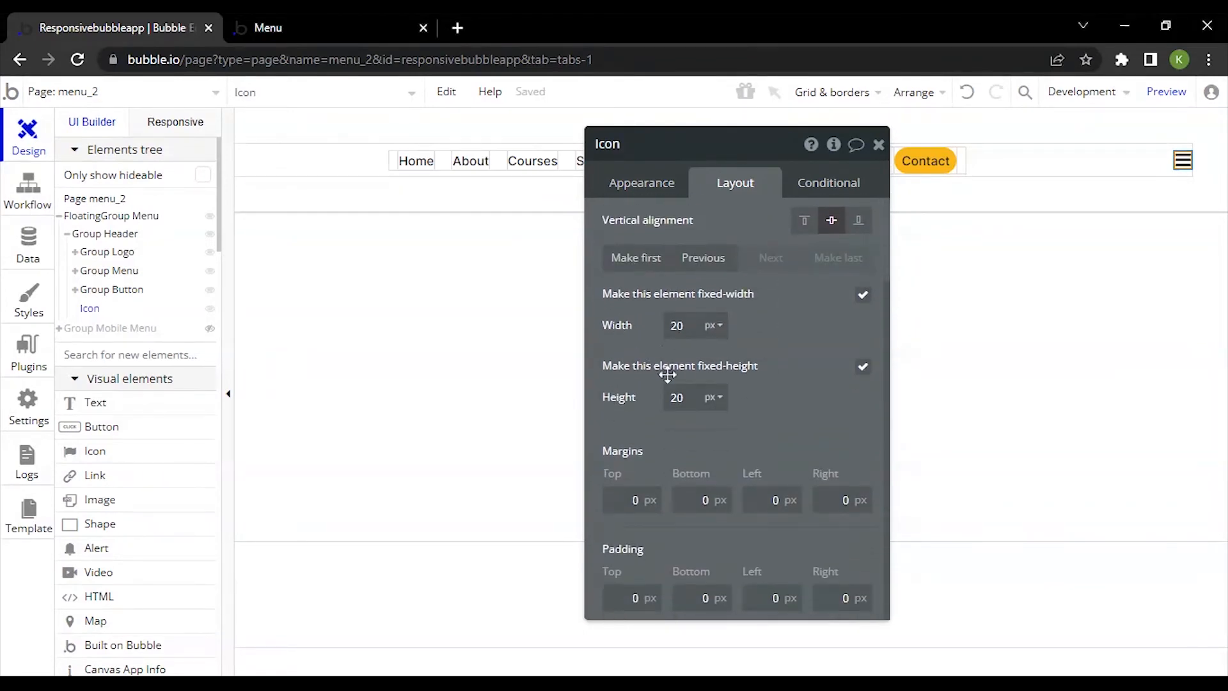
{"action": "scroll", "coordinate": [802, 335], "scroll_direction": "up", "scroll_amount": 2}
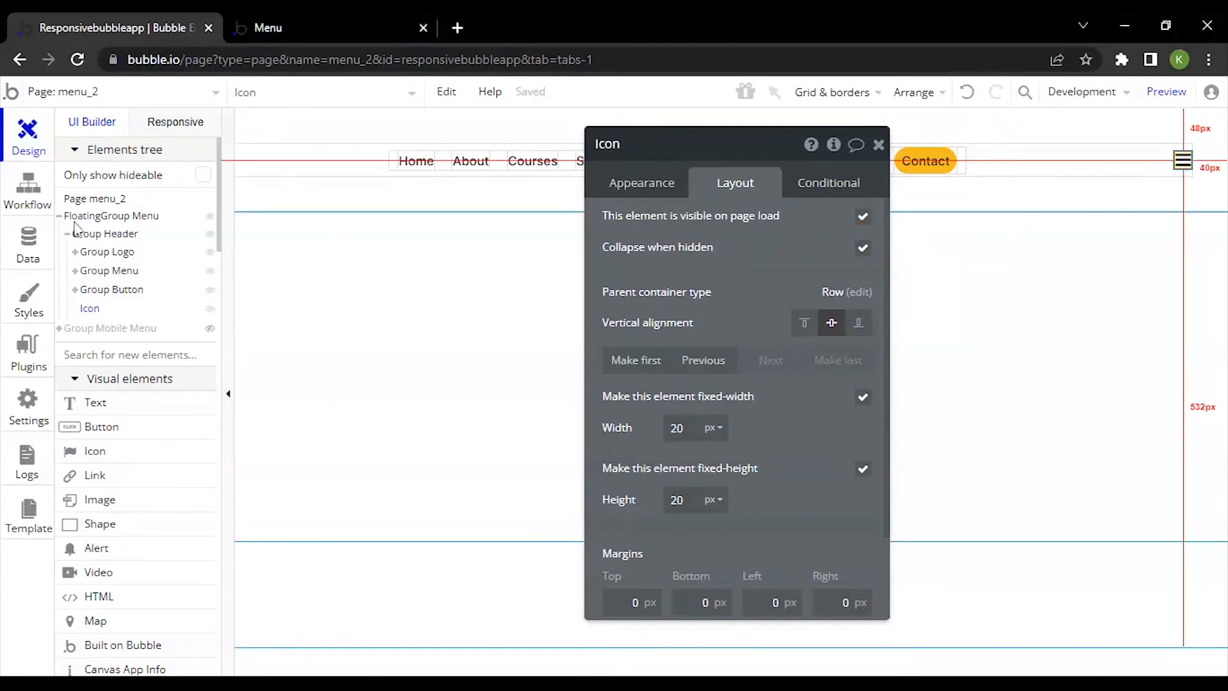
Add a condition to the hamburger icon that makes it not visible when Current page width ≥ 1280
{"action": "mouse_move", "coordinate": [164, 334]}
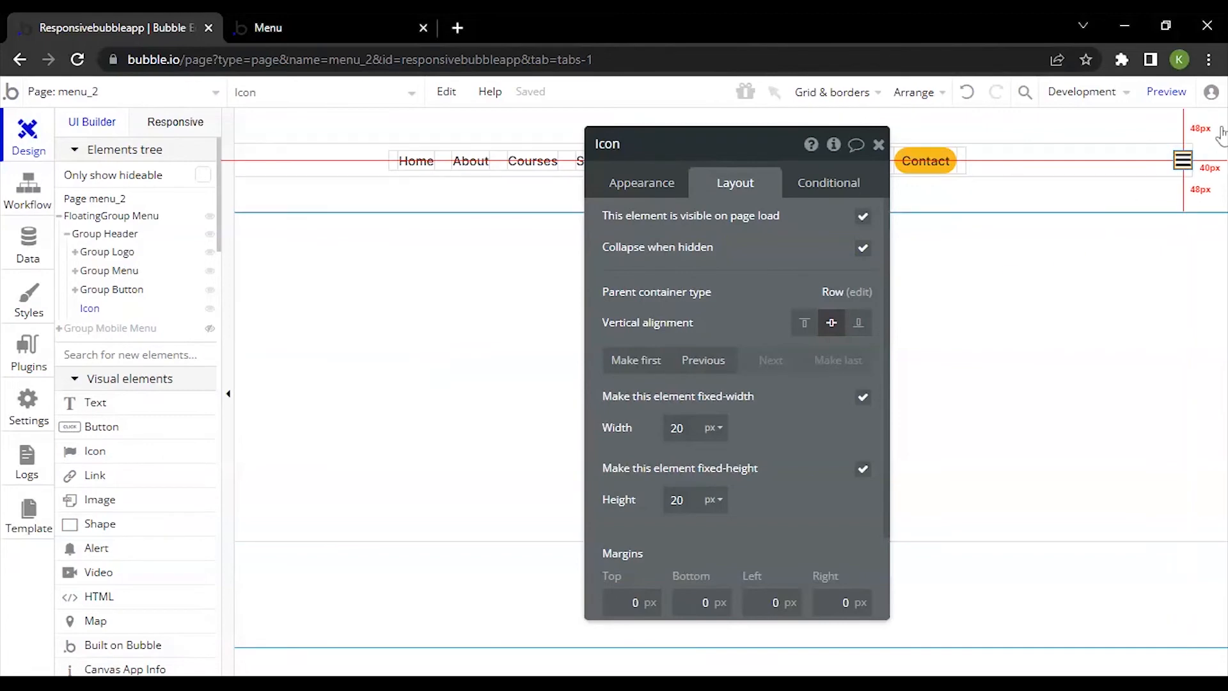
{"action": "left_click", "coordinate": [811, 196]}
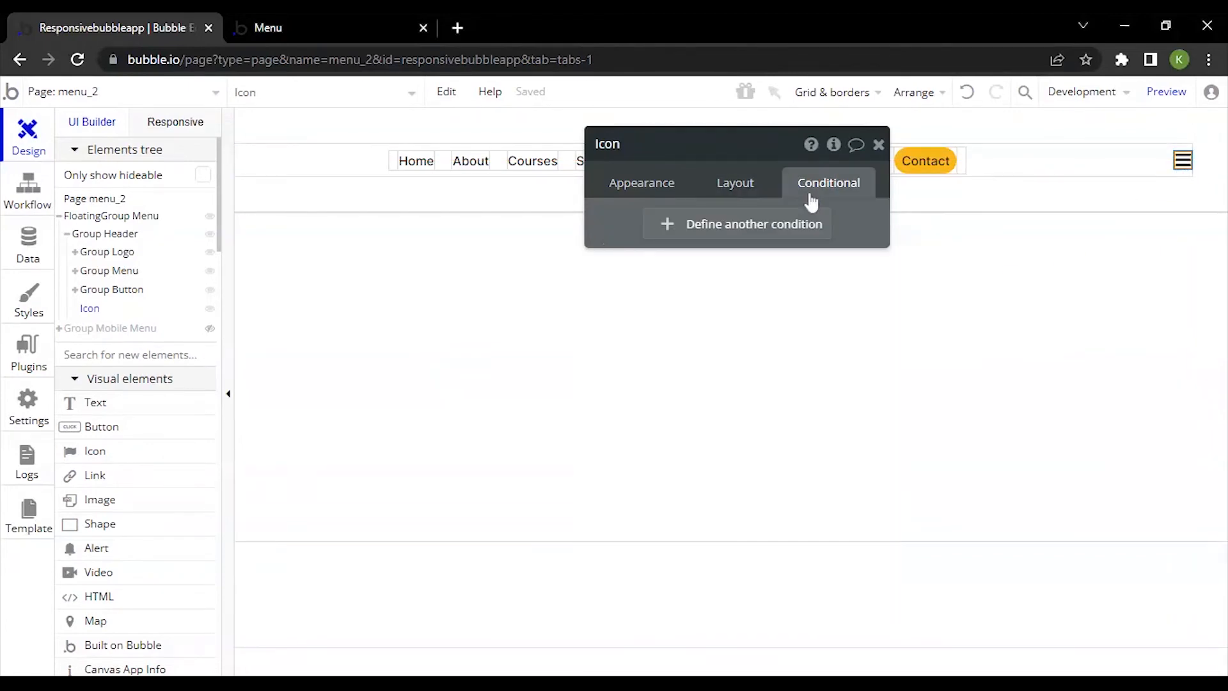
{"action": "left_click", "coordinate": [687, 231]}
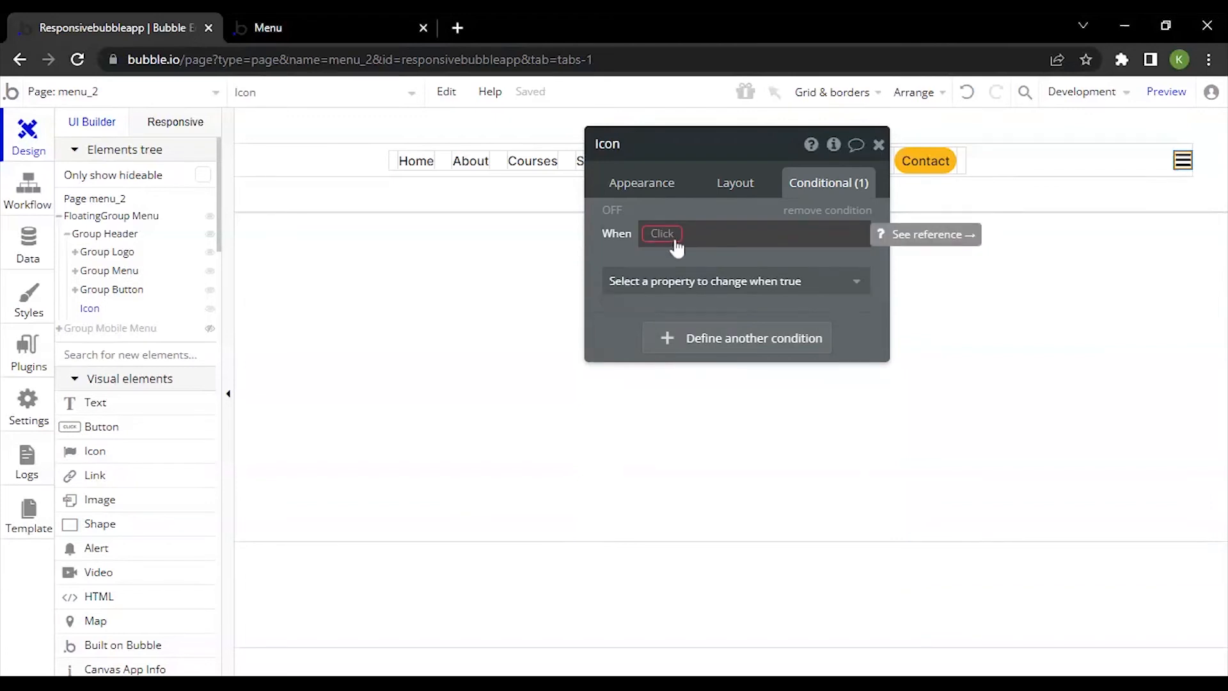
{"action": "left_click", "coordinate": [665, 234]}
{"action": "type", "text": "cu"}
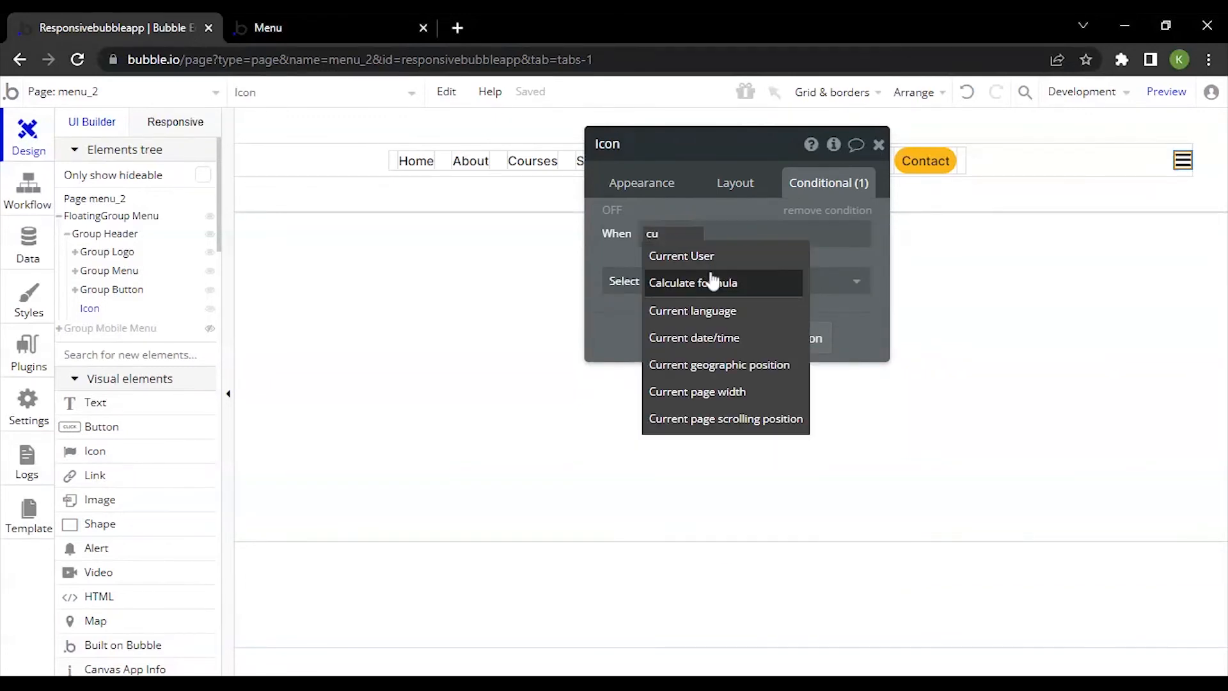
{"action": "left_click", "coordinate": [721, 391]}
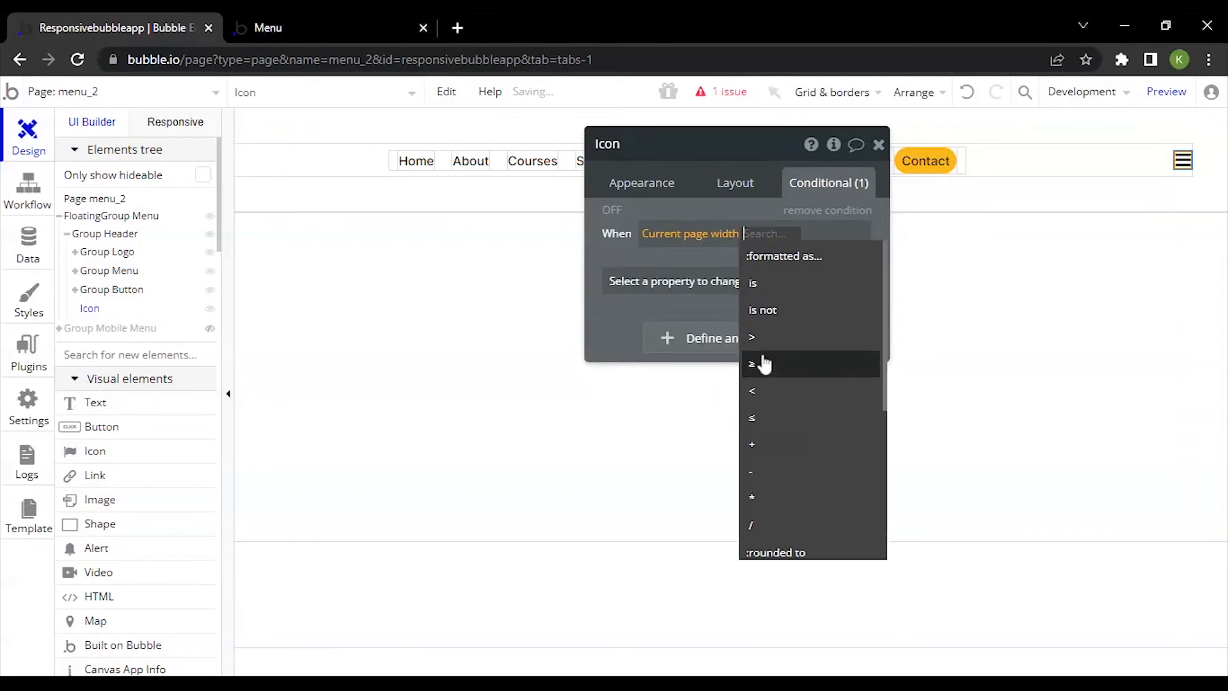
{"action": "left_click", "coordinate": [764, 367]}
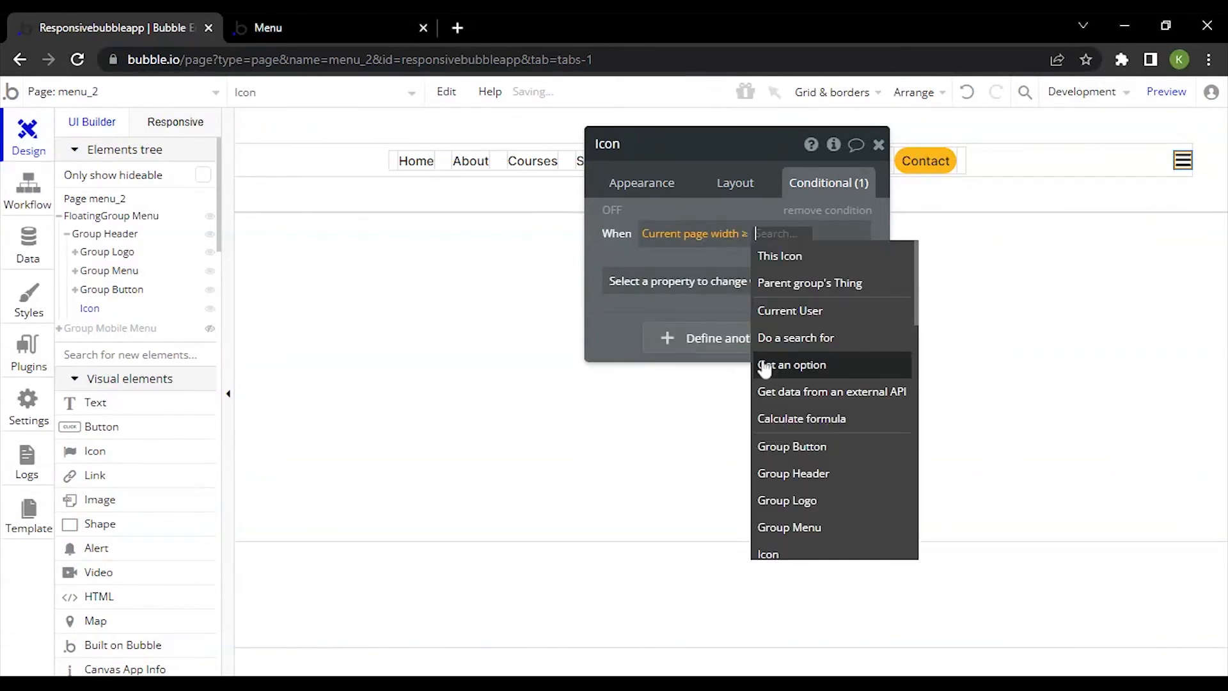
{"action": "type", "text": "12"}
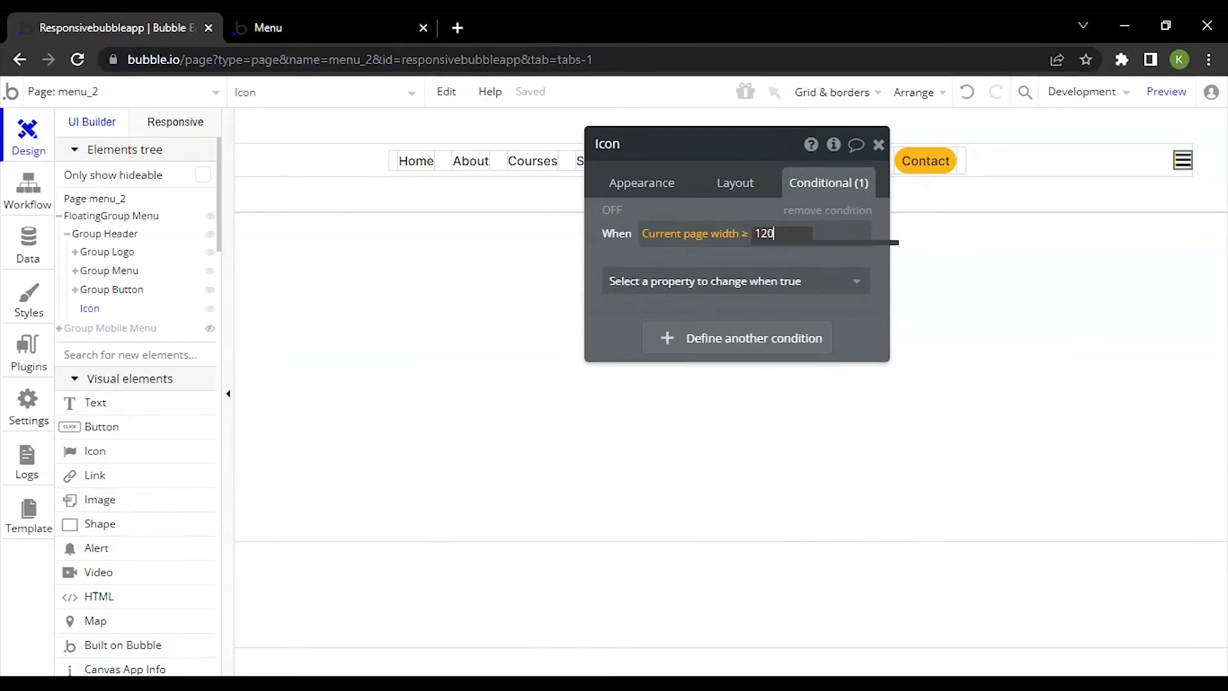
{"action": "type", "text": "80"}
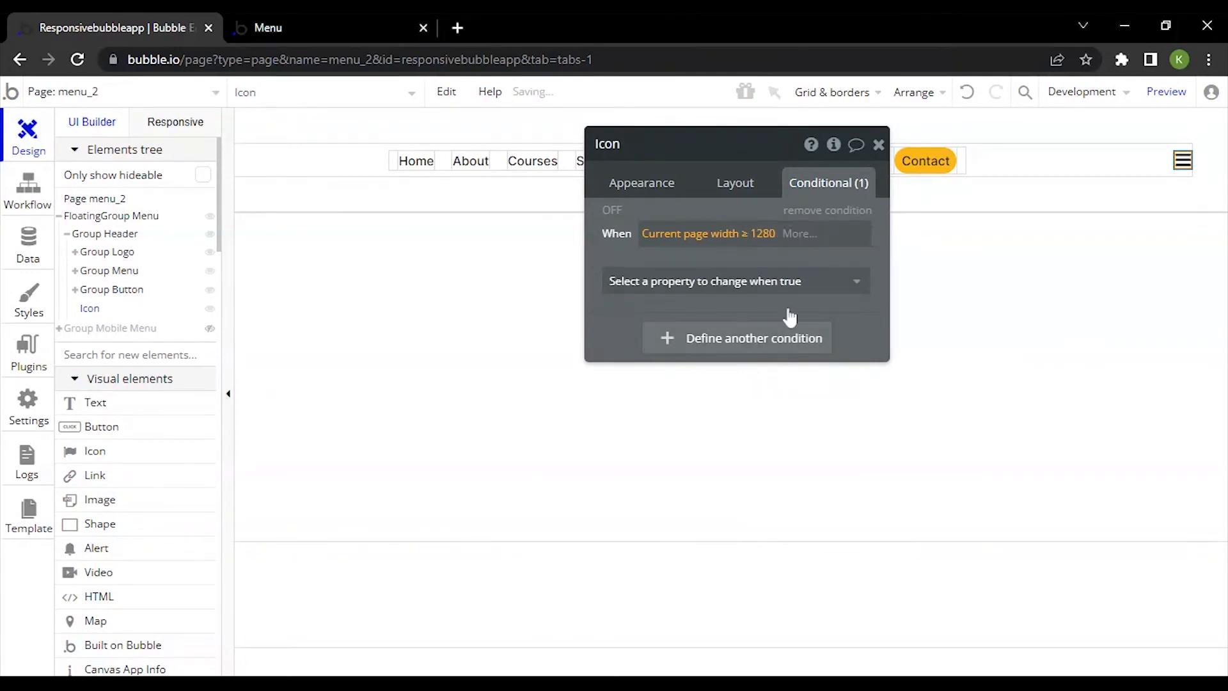
{"action": "left_click", "coordinate": [732, 281]}
{"action": "left_click", "coordinate": [714, 353]}
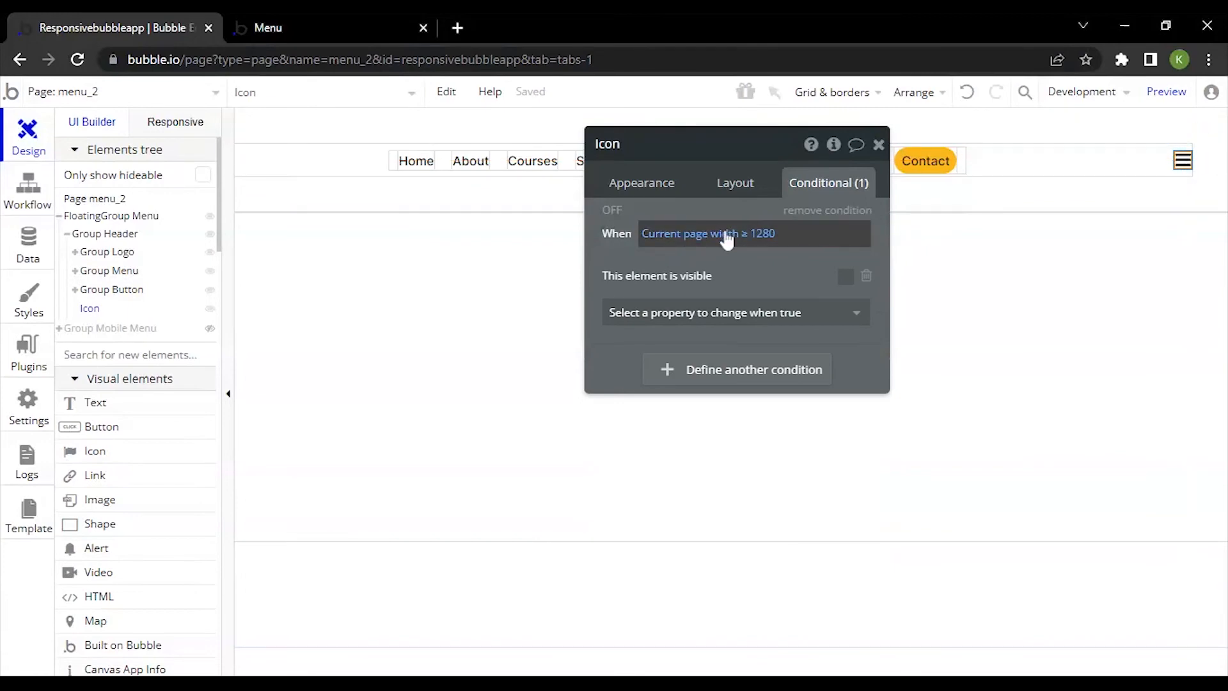
Expand Group Logo, Group Menu and Group Button in the elements tree to show their text elements
{"action": "left_click", "coordinate": [661, 185]}
{"action": "left_click_drag", "start_coordinate": [657, 219], "coordinate": [825, 220]}
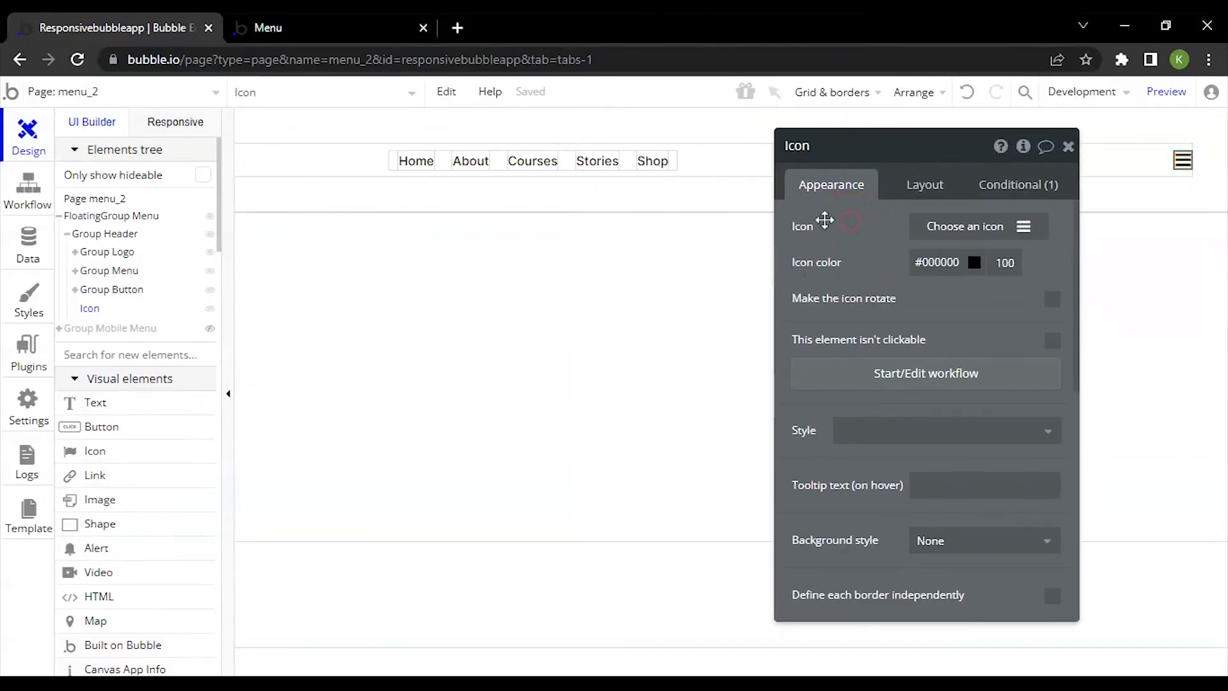
{"action": "left_click", "coordinate": [75, 252]}
{"action": "left_click", "coordinate": [76, 288]}
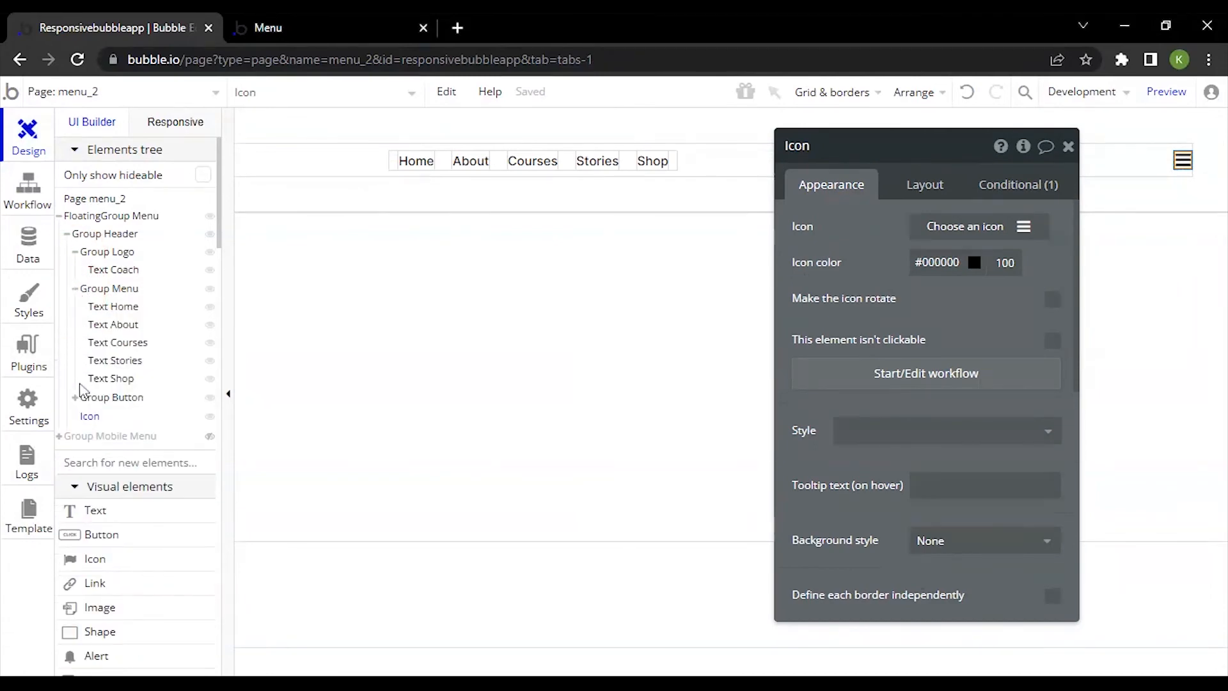
{"action": "left_click", "coordinate": [76, 397]}
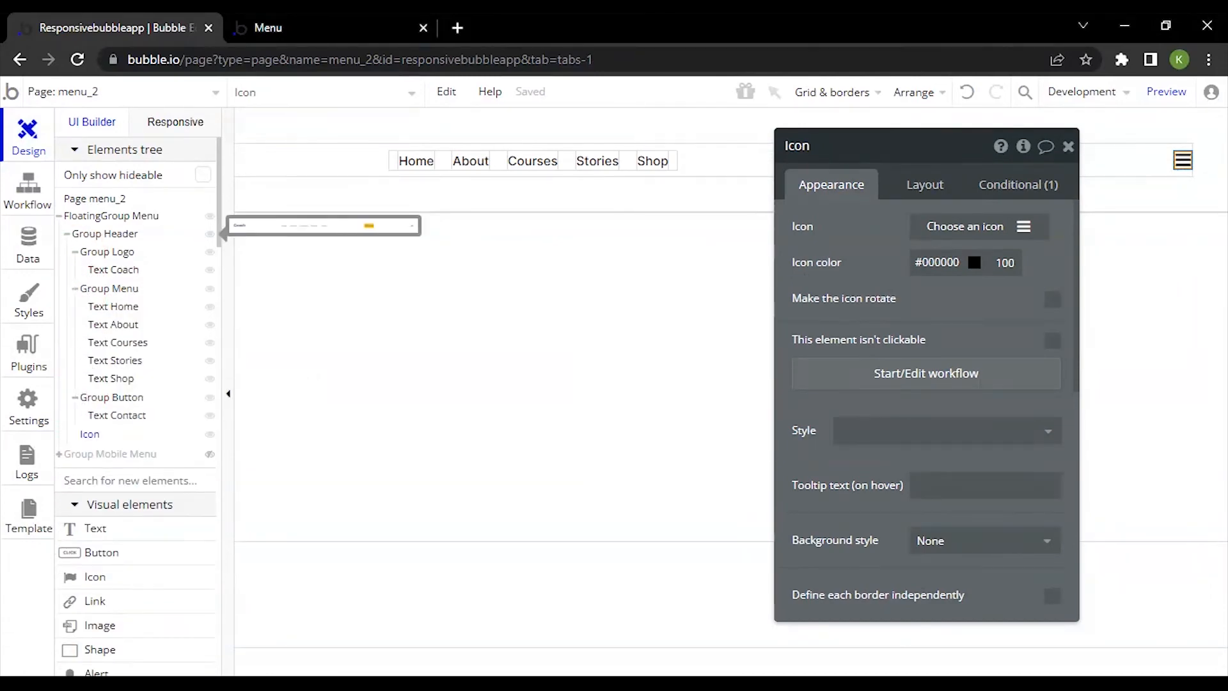
Add a condition to Group Header that applies when Current page width ≤ 640
{"action": "left_click", "coordinate": [102, 233]}
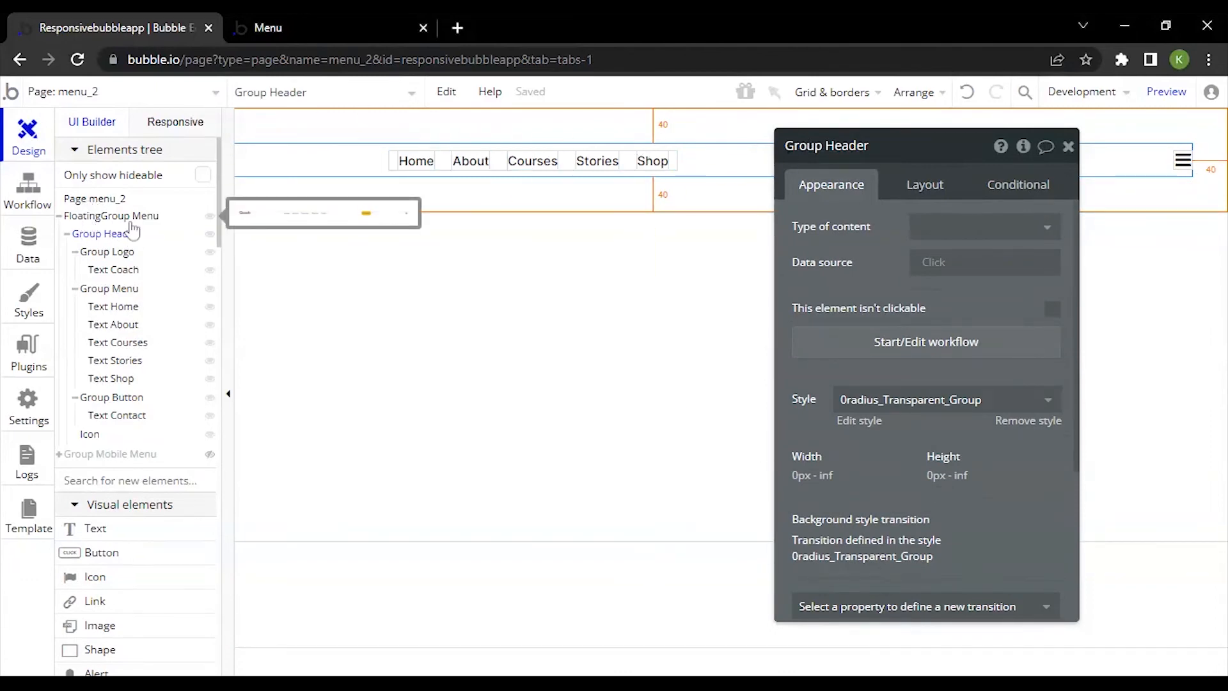
{"action": "left_click", "coordinate": [1045, 186]}
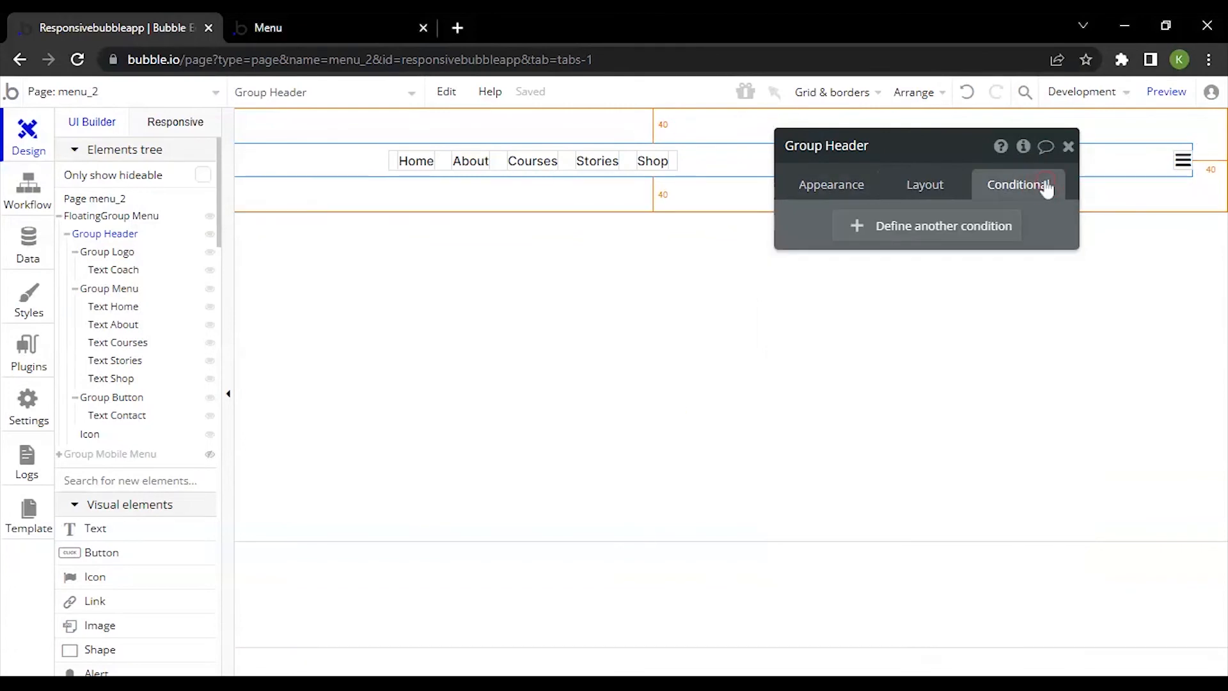
{"action": "left_click", "coordinate": [883, 236]}
{"action": "left_click", "coordinate": [851, 235]}
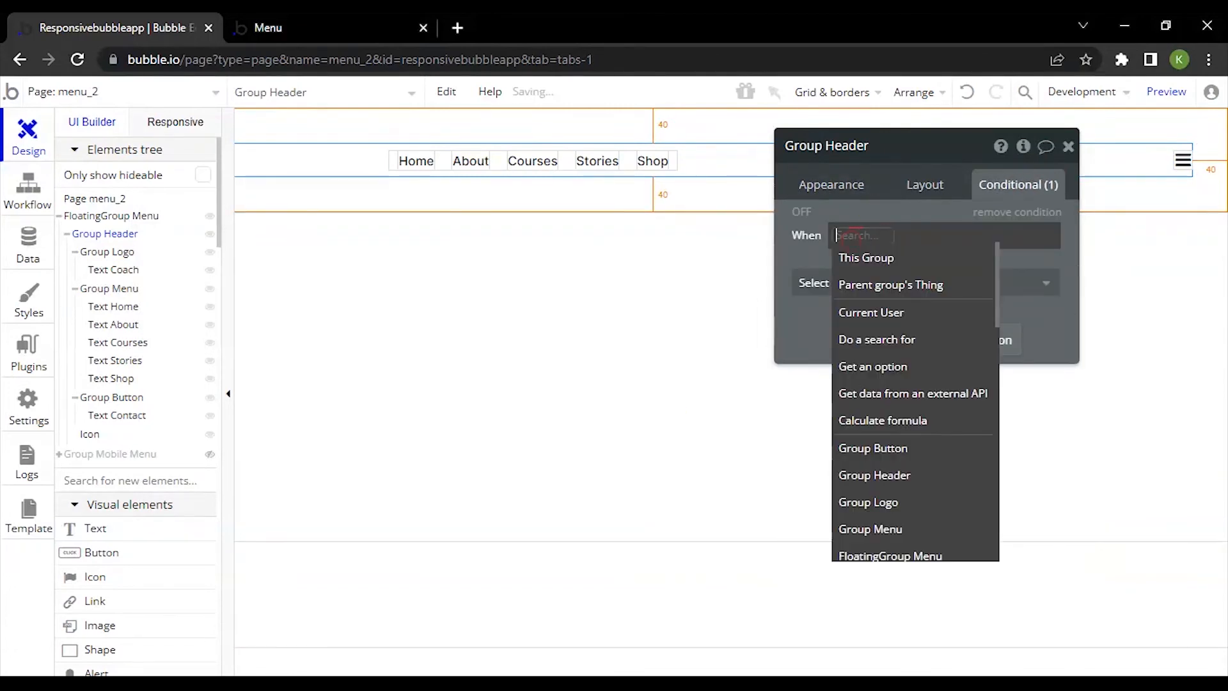
{"action": "type", "text": "cure"}
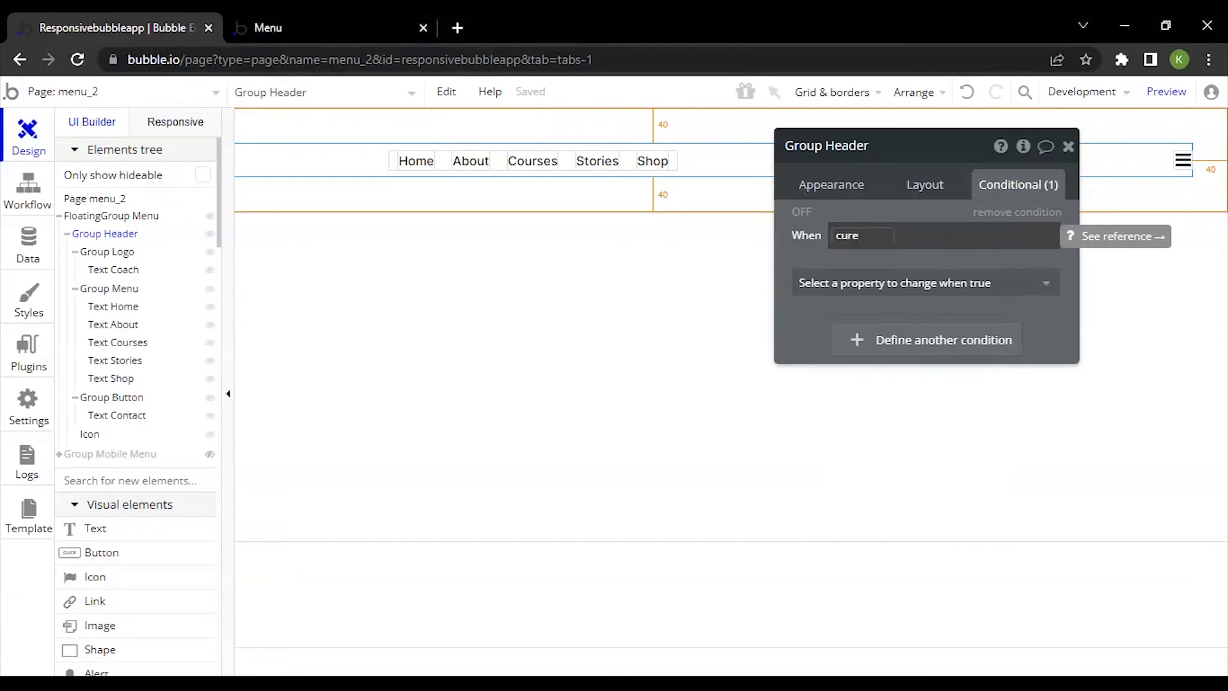
{"action": "key", "text": "BackSpace"}
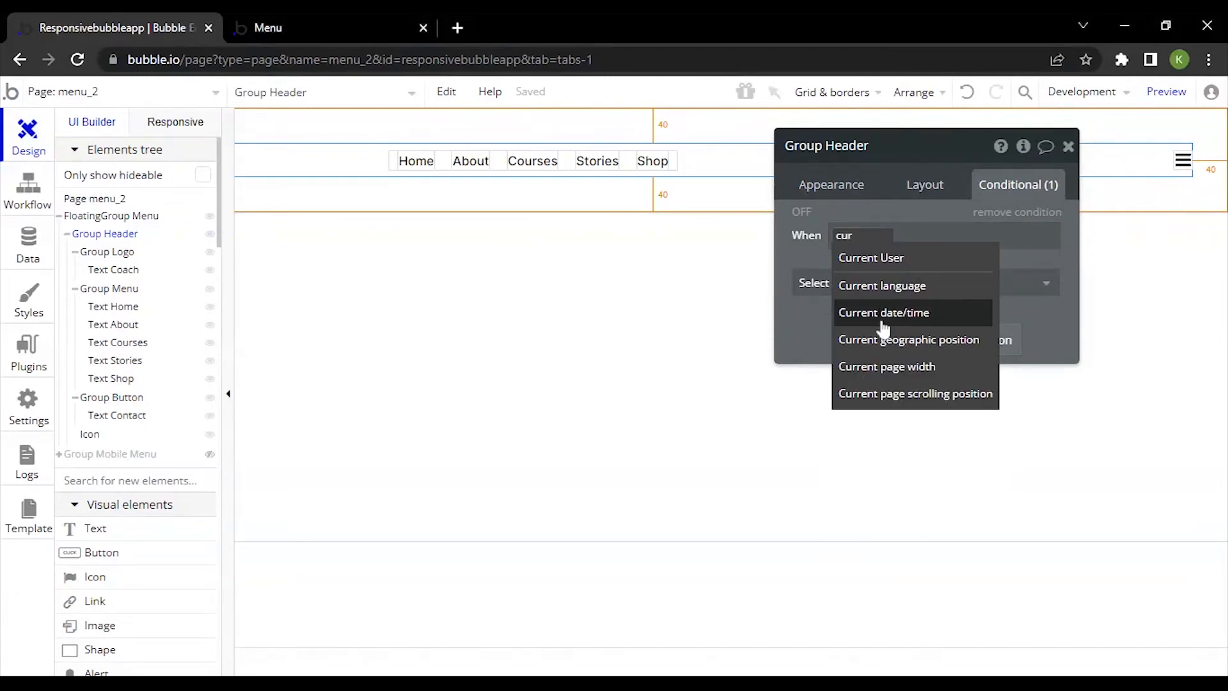
{"action": "left_click", "coordinate": [889, 367]}
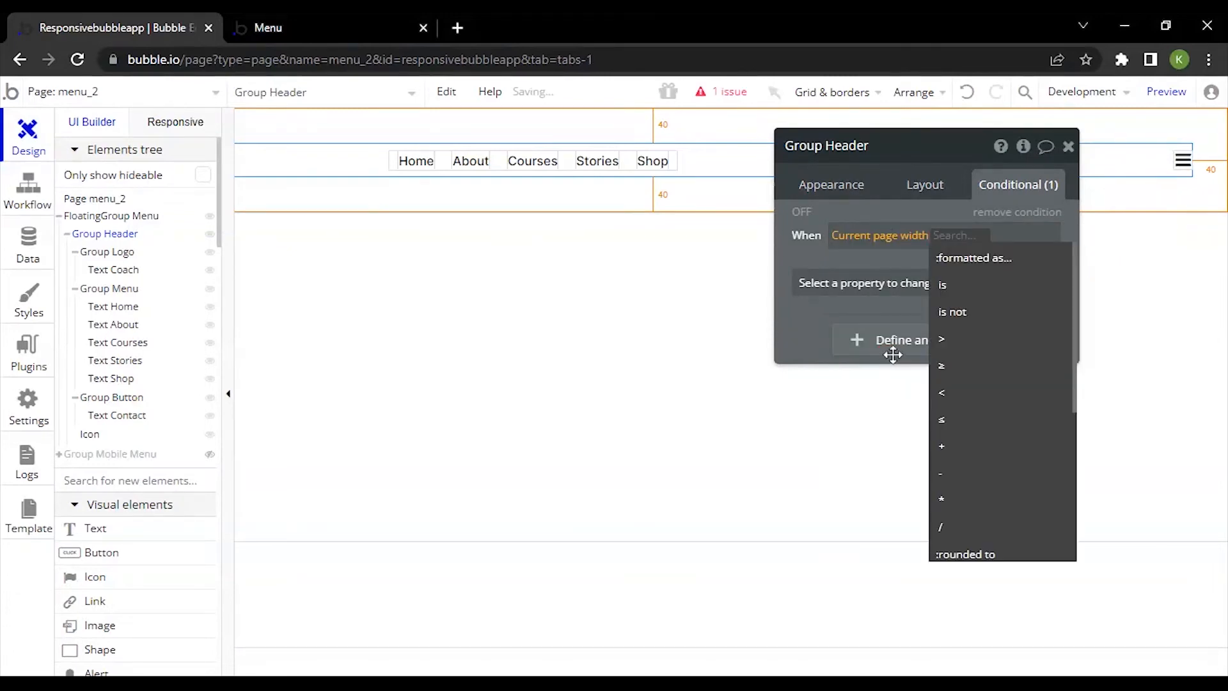
{"action": "left_click", "coordinate": [963, 422]}
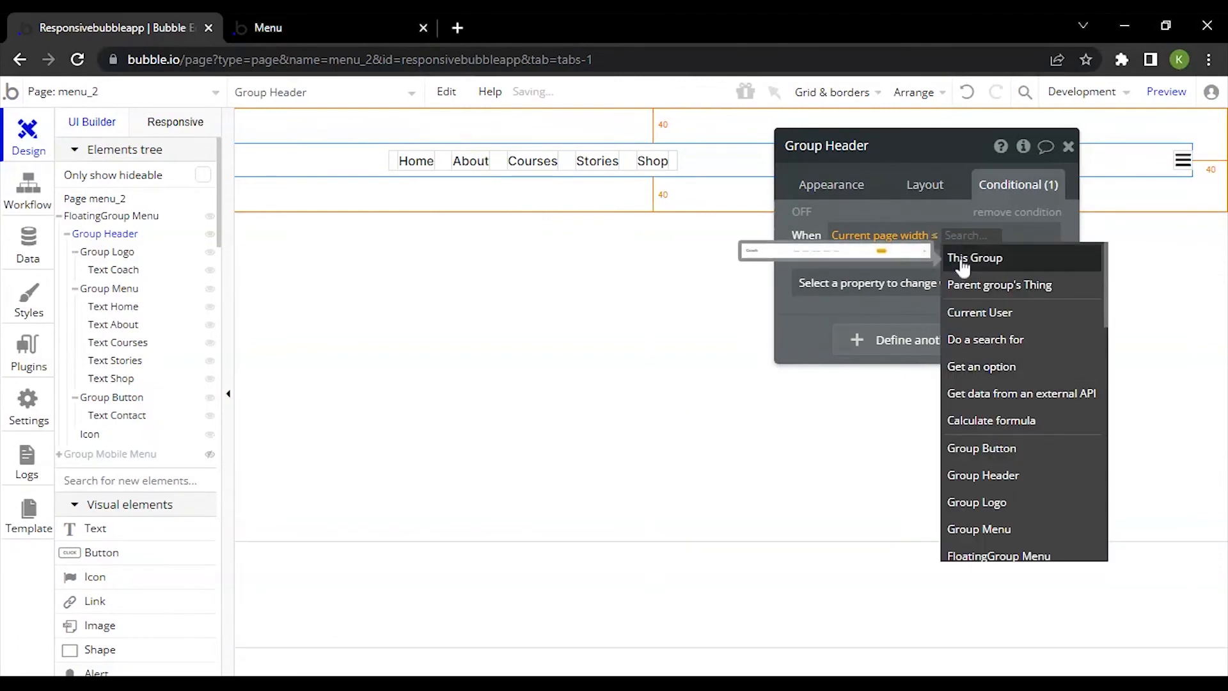
{"action": "type", "text": "640"}
{"action": "key", "text": "Return"}
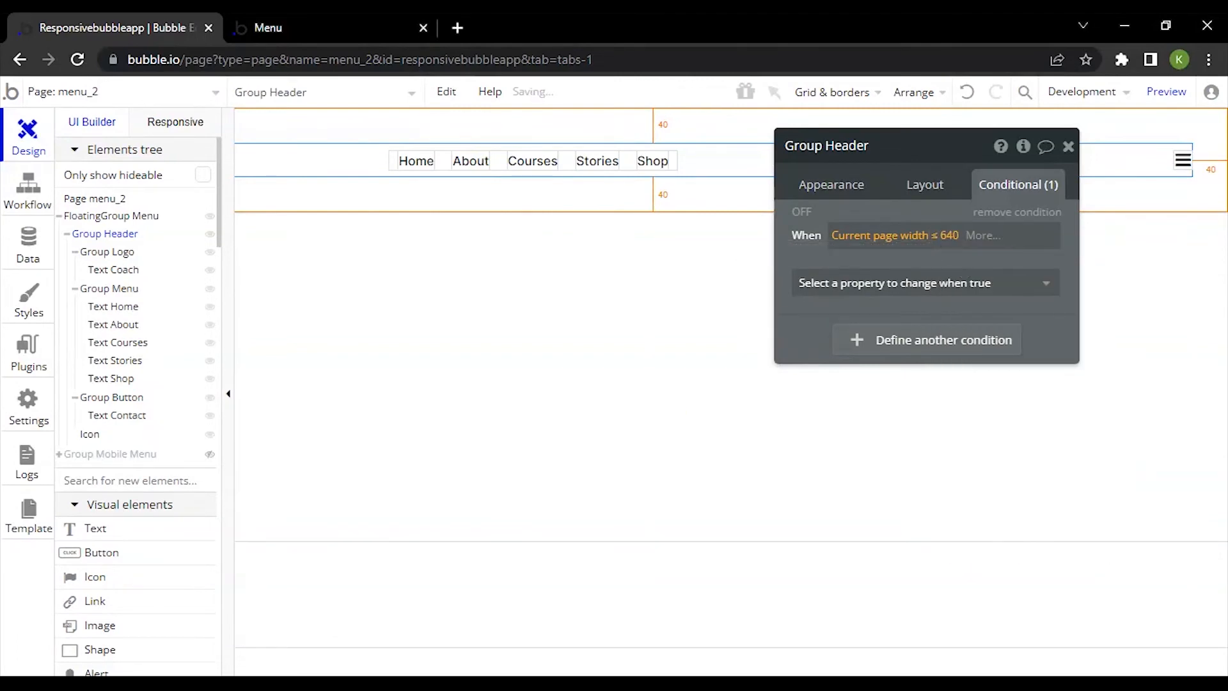
Add left and right margin changes to Group Header's condition, setting the right margin to 20
{"action": "left_click", "coordinate": [929, 290]}
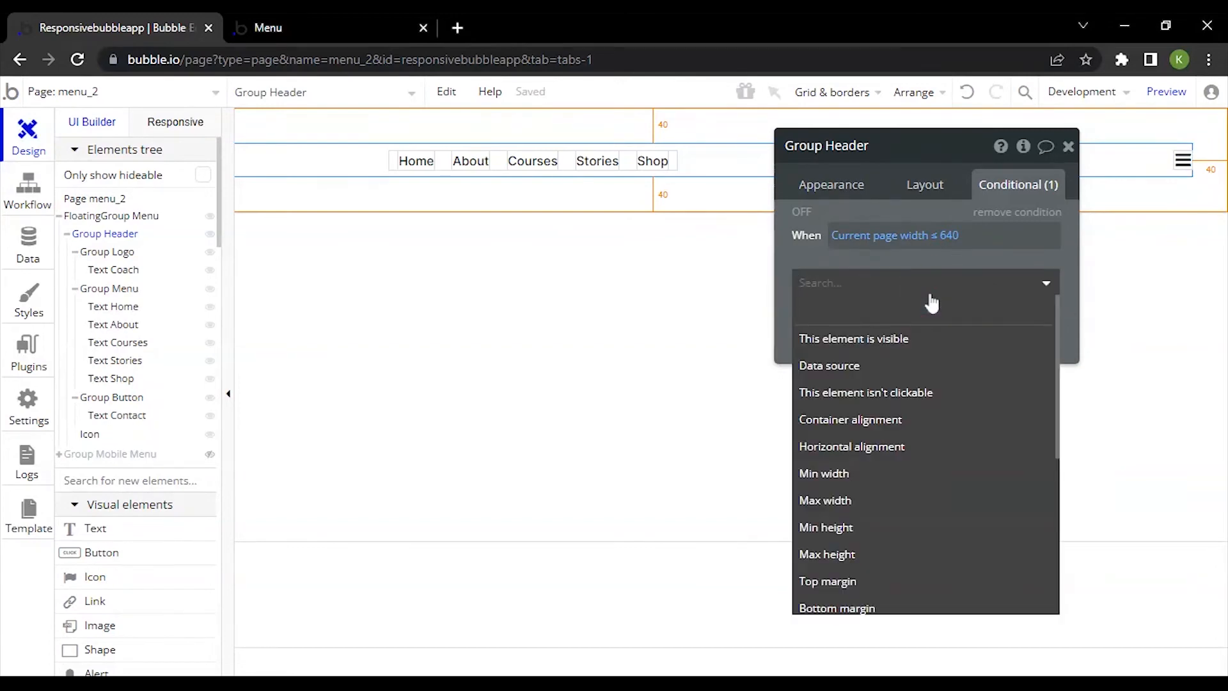
{"action": "type", "text": "left"}
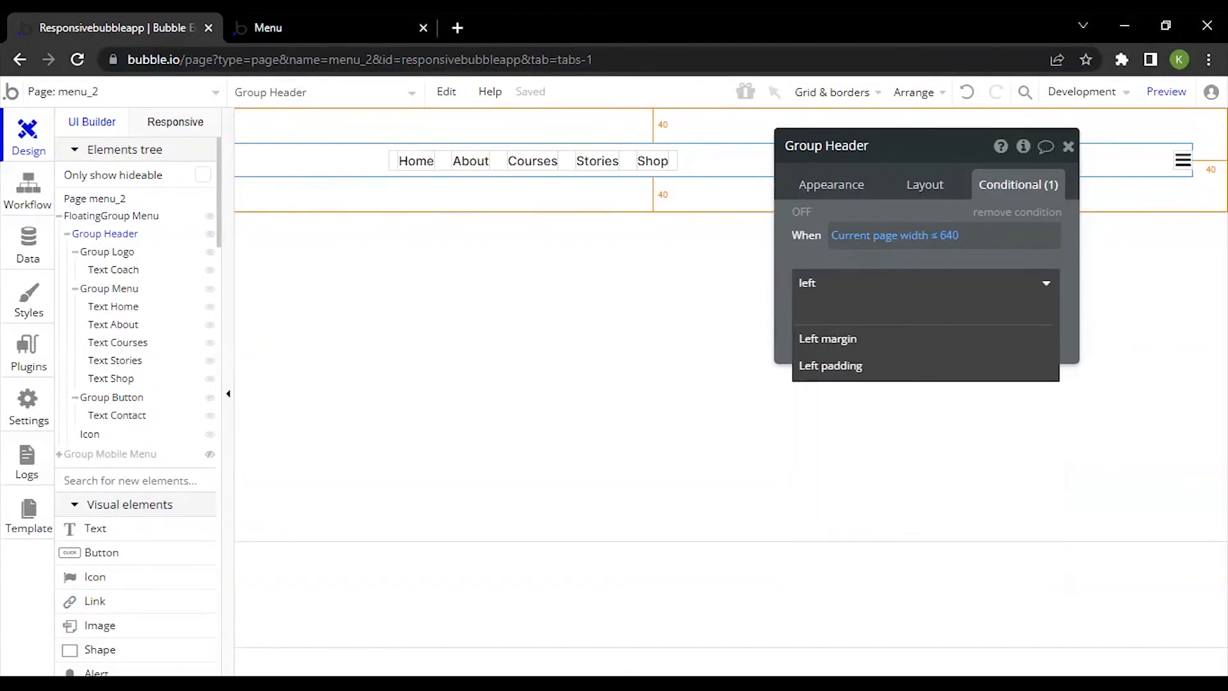
{"action": "left_click", "coordinate": [895, 339]}
{"action": "left_click", "coordinate": [851, 318]}
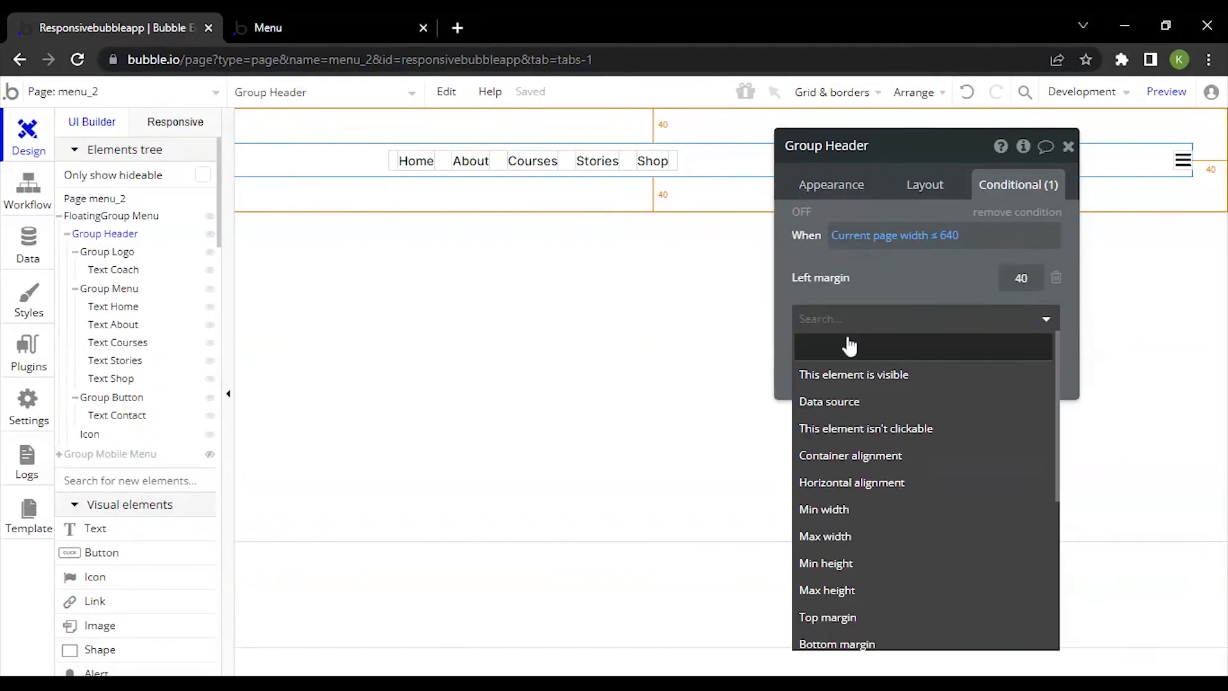
{"action": "type", "text": "righ"}
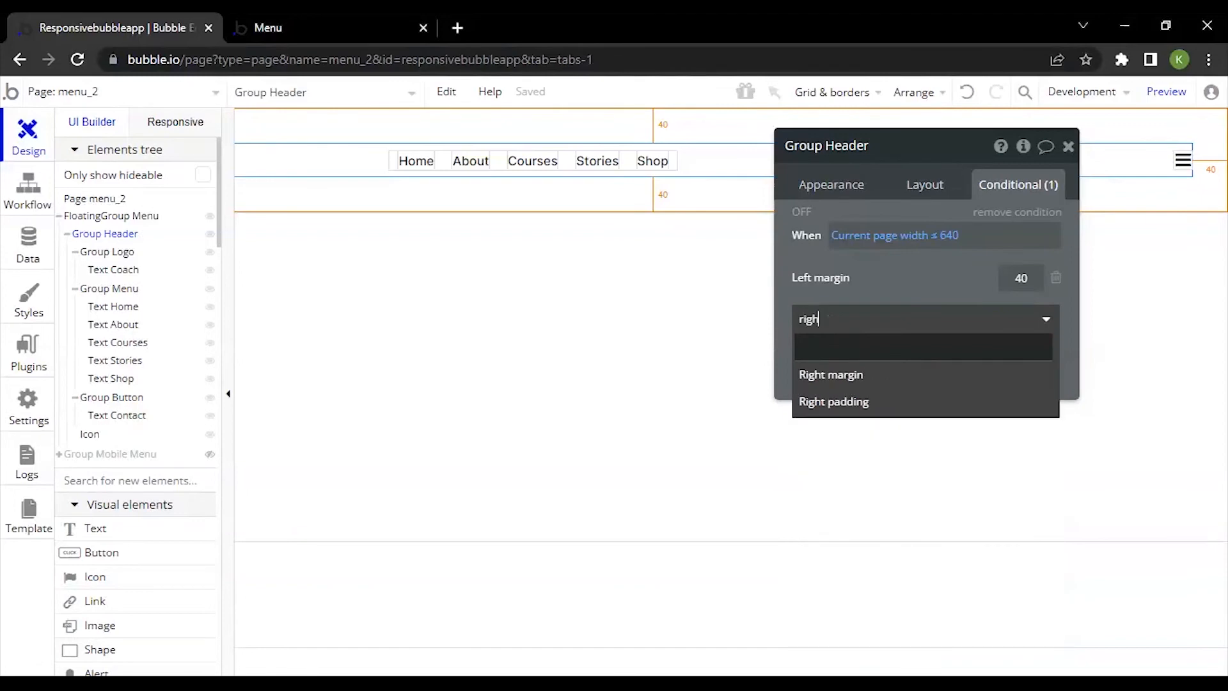
{"action": "left_click", "coordinate": [844, 374]}
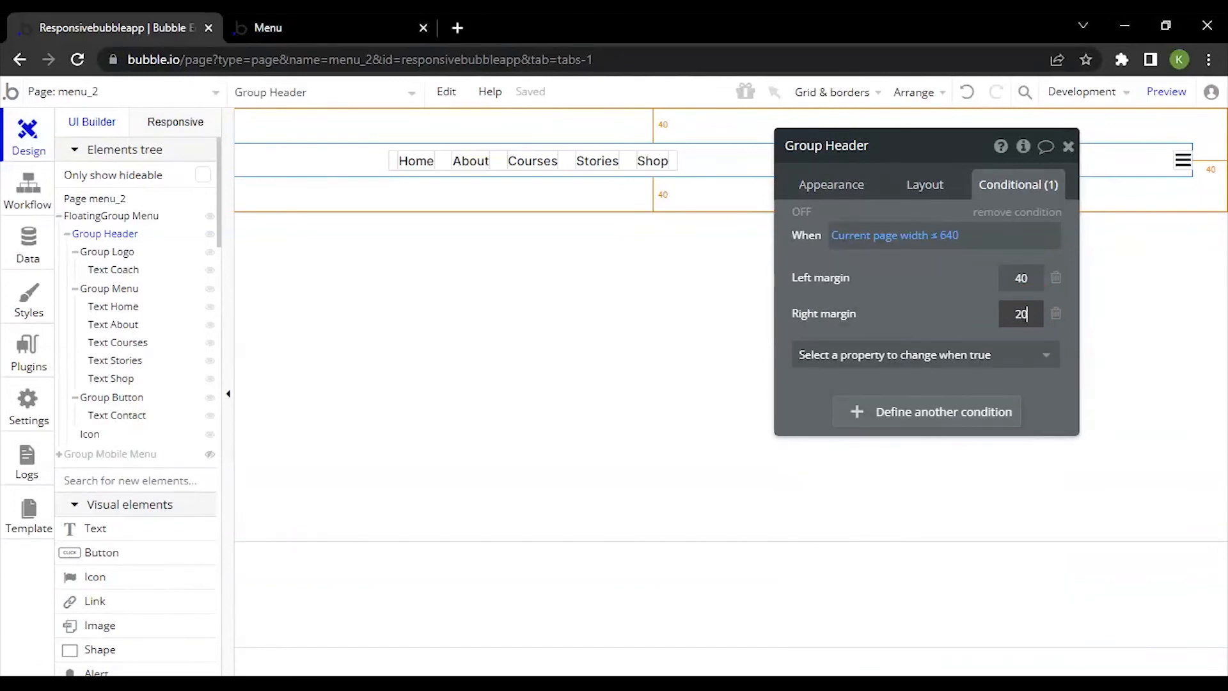
{"action": "left_click", "coordinate": [1036, 286]}
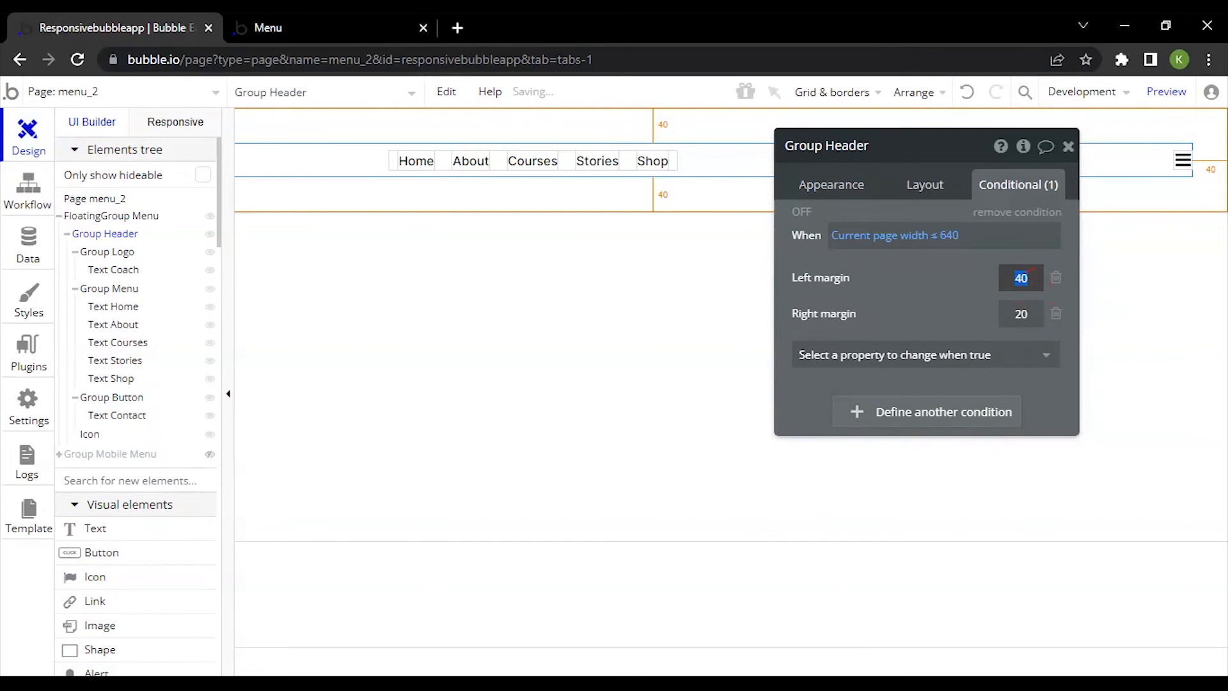
{"action": "left_click", "coordinate": [952, 302]}
{"action": "left_click", "coordinate": [833, 185]}
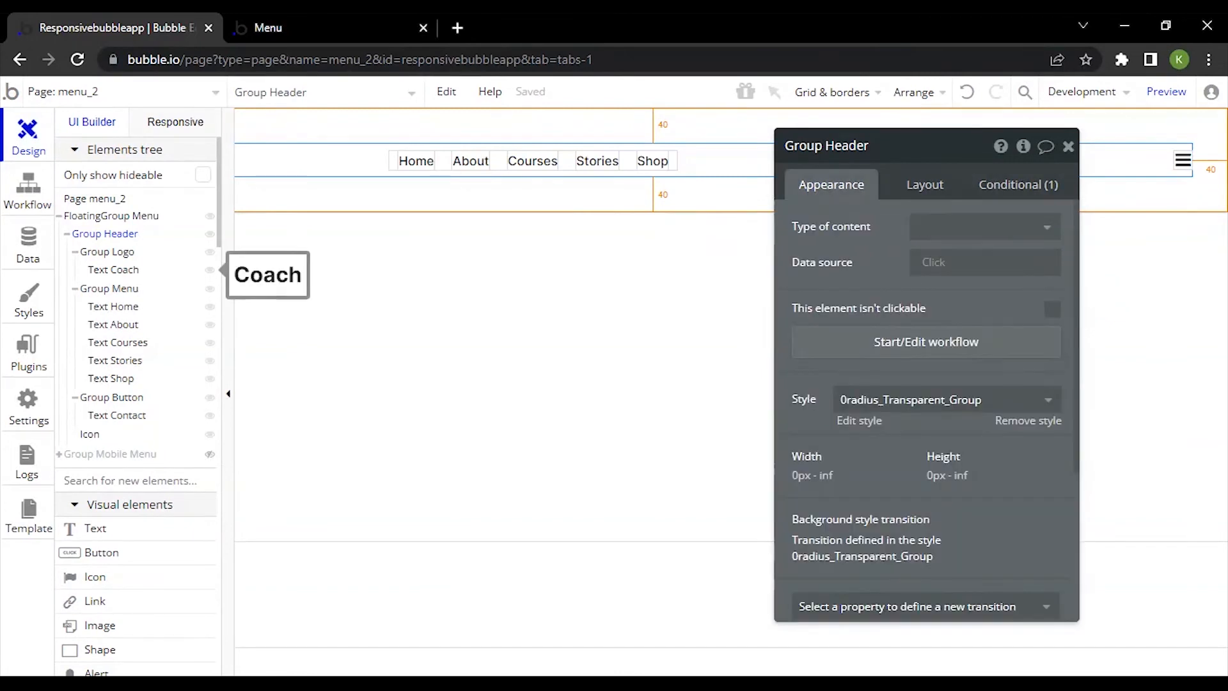
Select Group Menu in the elements tree and review its layout settings
{"action": "left_click", "coordinate": [107, 291]}
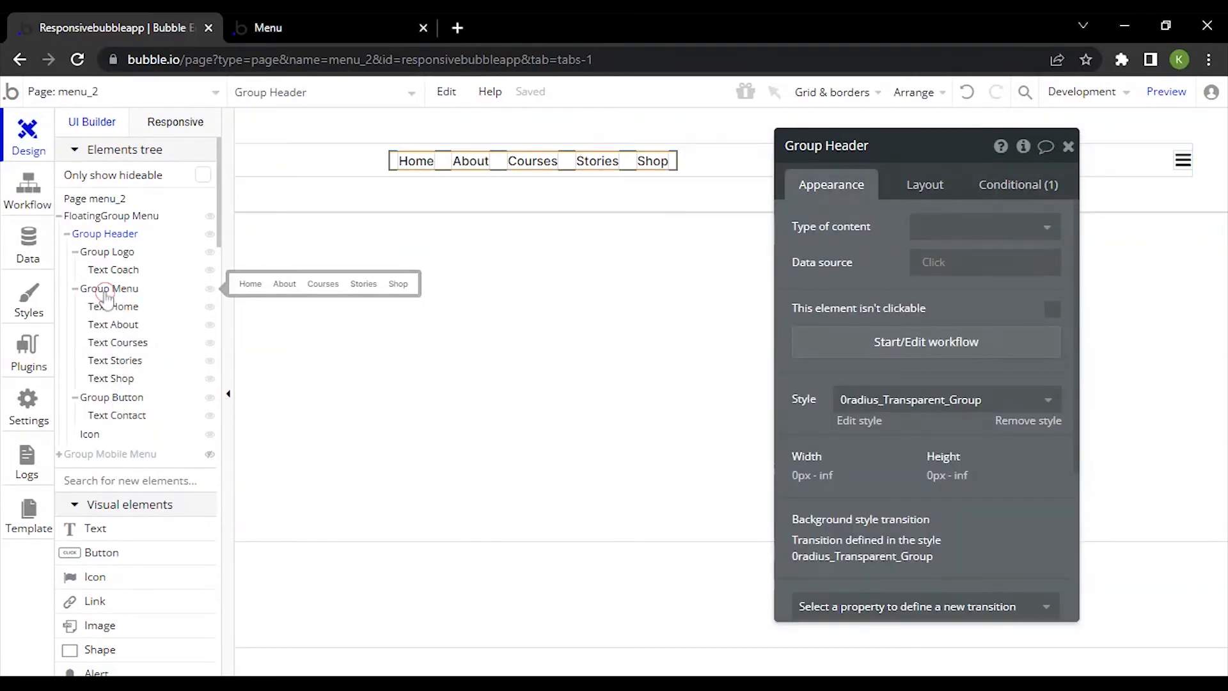
{"action": "left_click", "coordinate": [109, 254]}
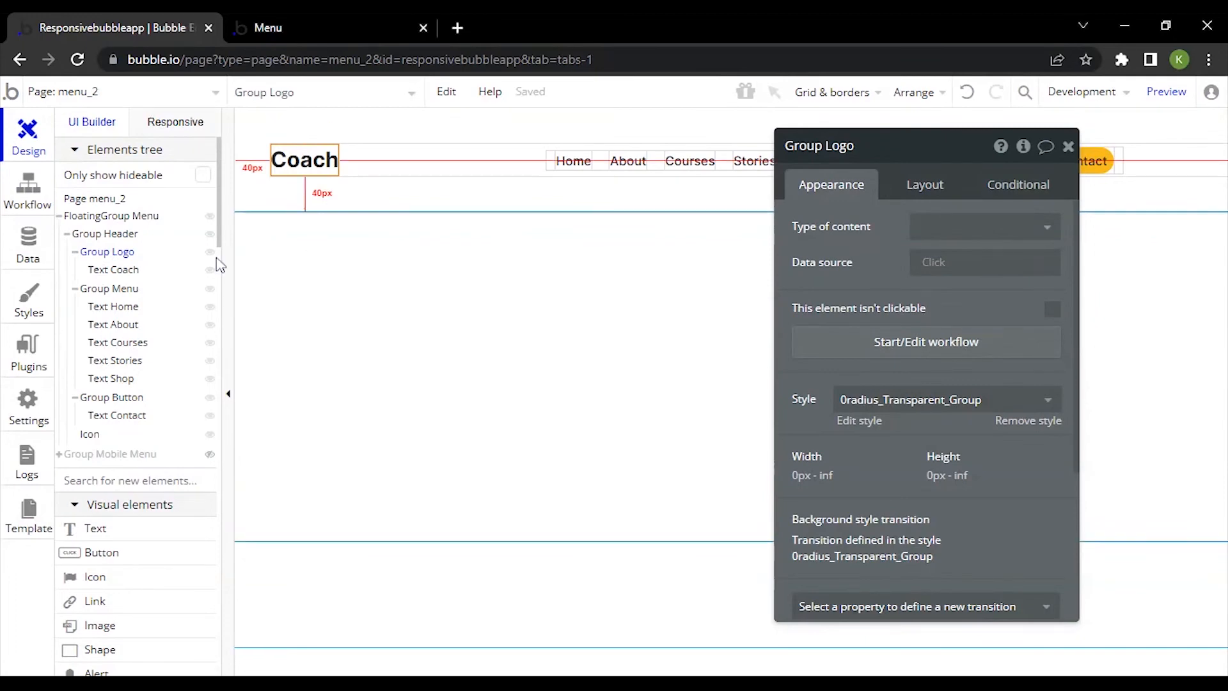
{"action": "left_click", "coordinate": [102, 293]}
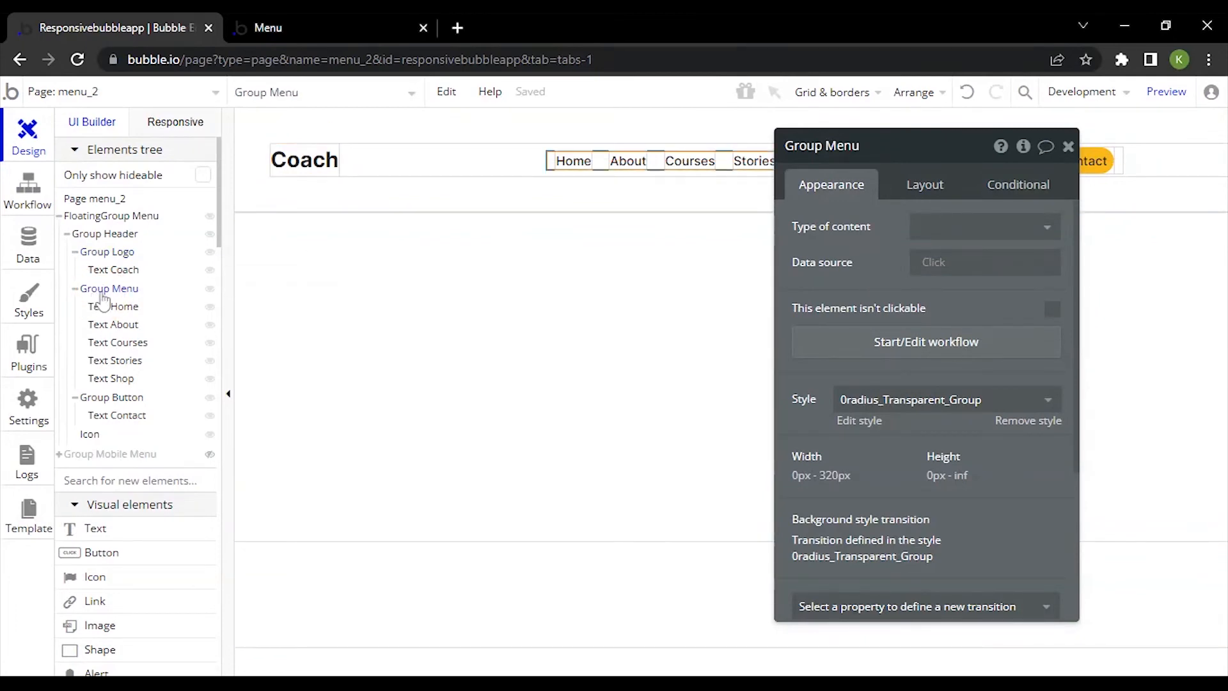
{"action": "mouse_move", "coordinate": [874, 232]}
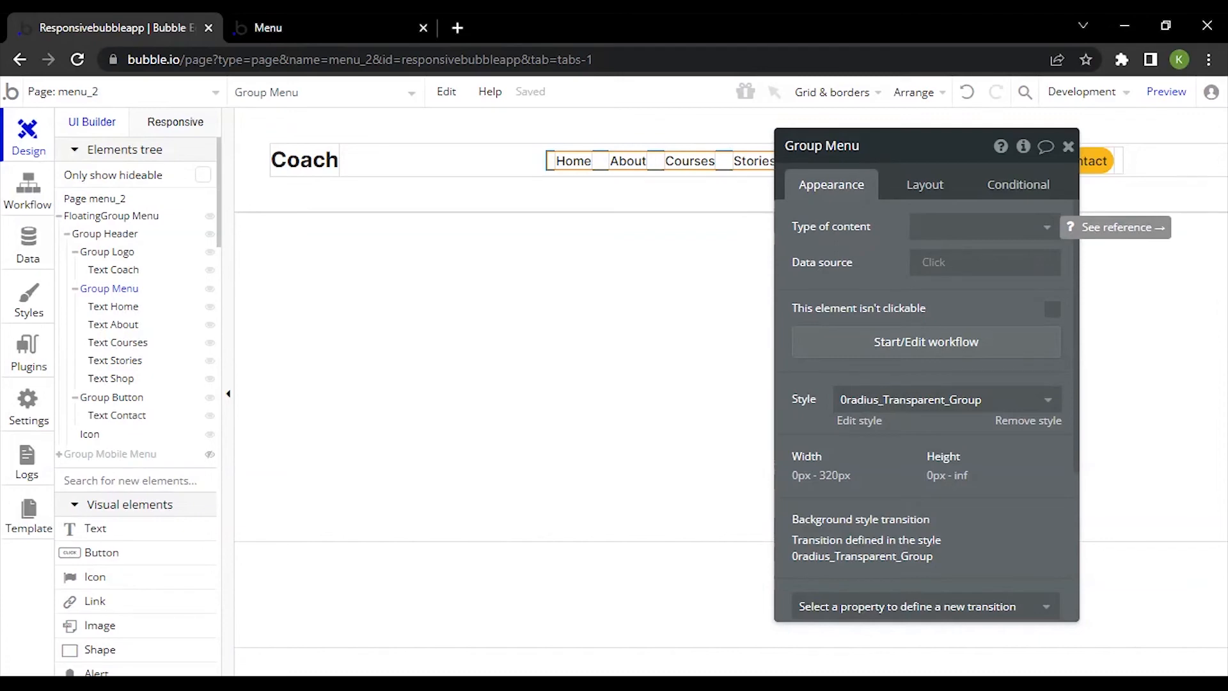
{"action": "left_click", "coordinate": [934, 195]}
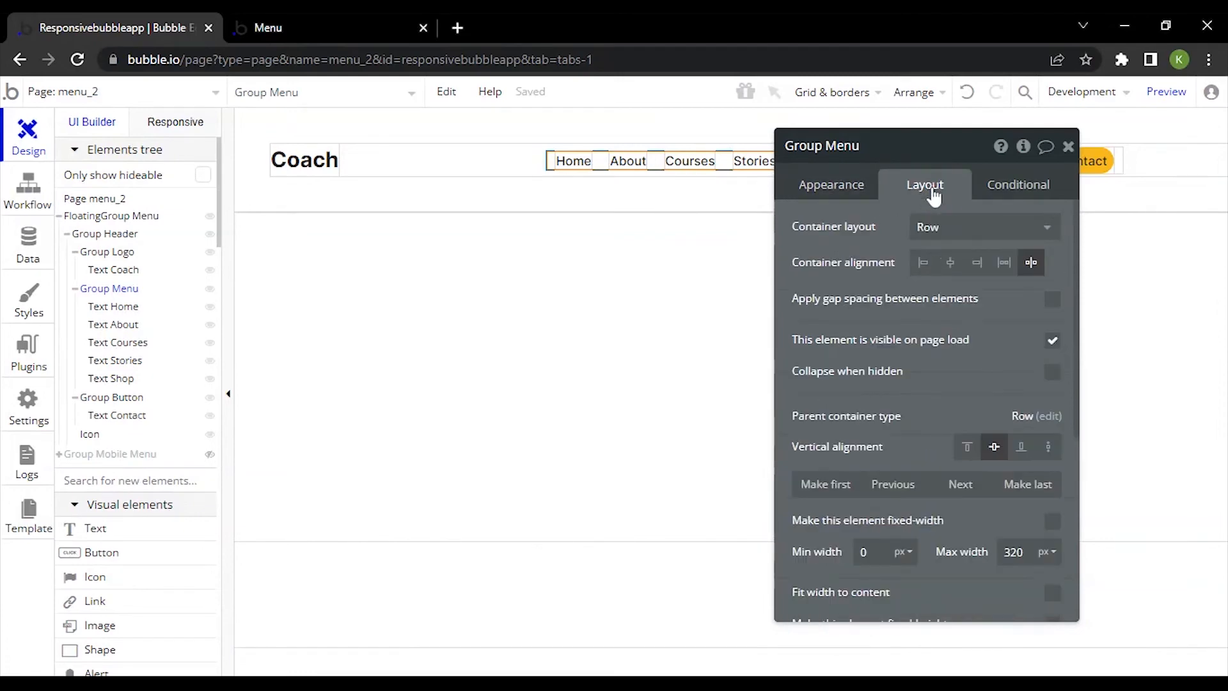
{"action": "left_click_drag", "start_coordinate": [852, 254], "coordinate": [831, 294]}
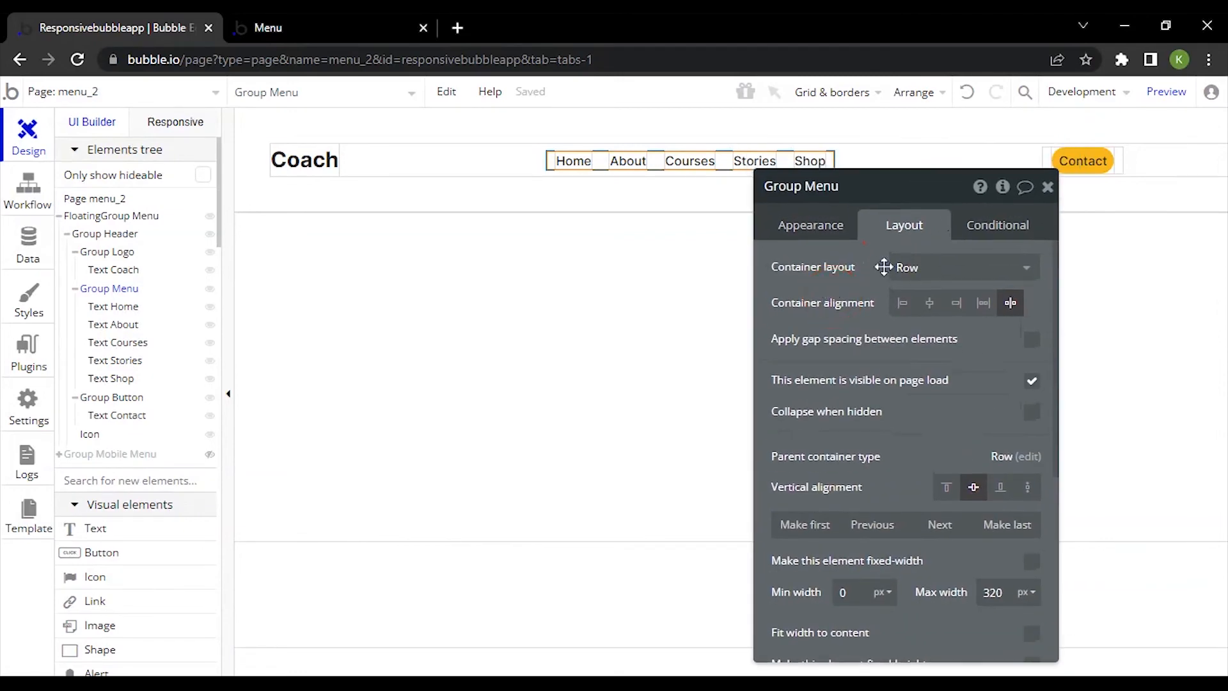
Add a condition to Group Menu that makes it not visible when Current page width ≤ 960
{"action": "left_click", "coordinate": [995, 224]}
{"action": "left_click", "coordinate": [887, 271]}
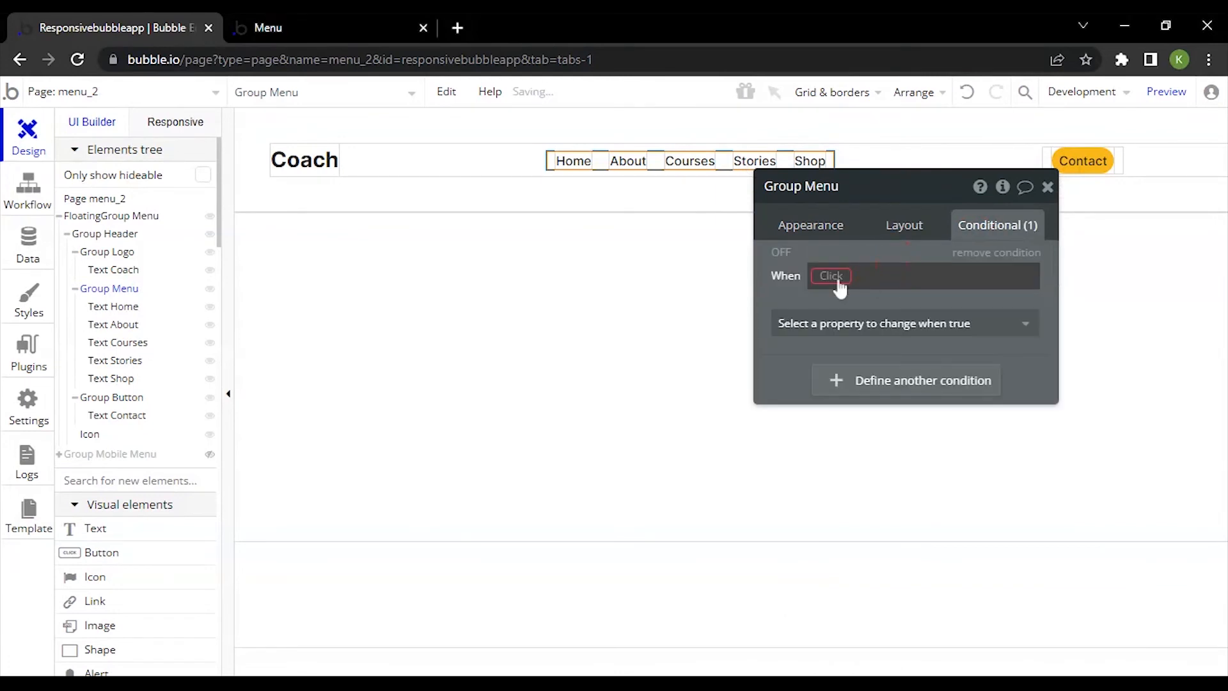
{"action": "left_click", "coordinate": [831, 276]}
{"action": "type", "text": "cu"}
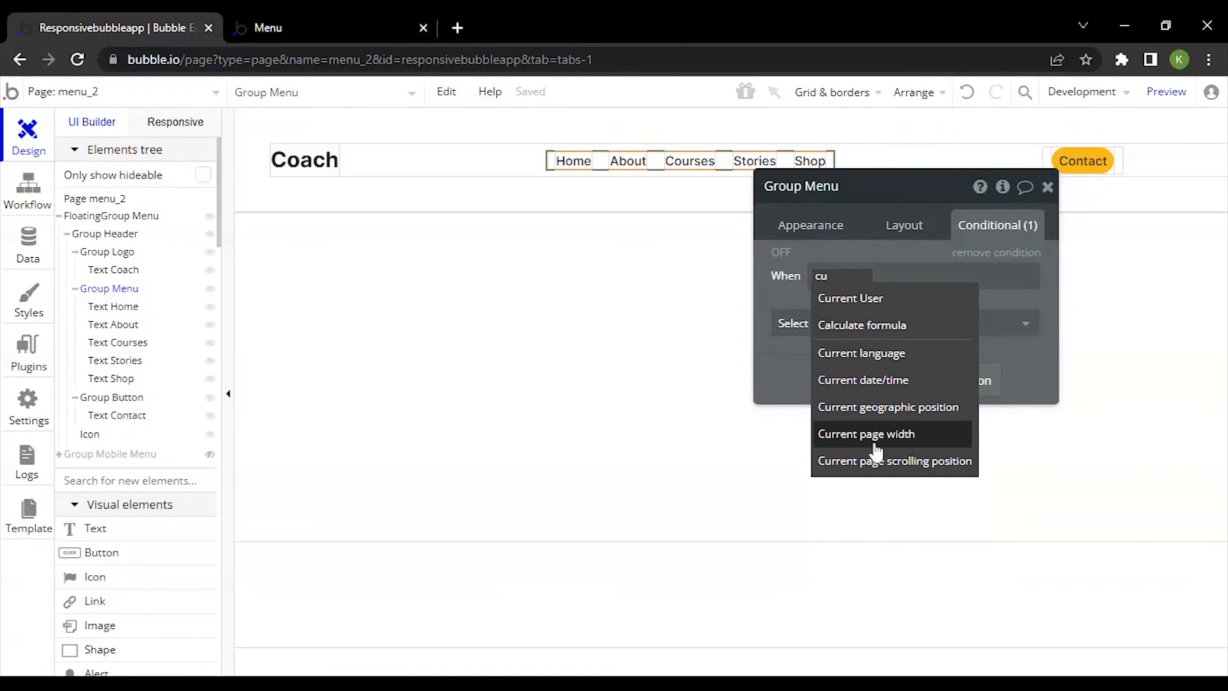
{"action": "left_click", "coordinate": [875, 444]}
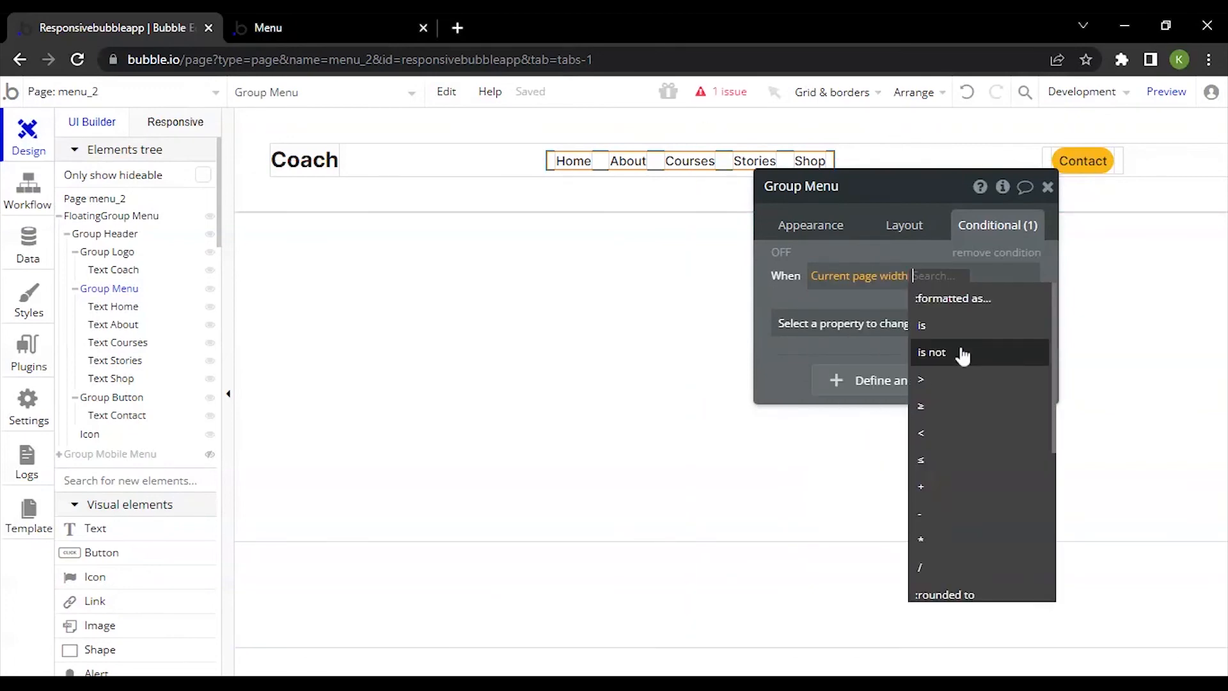
{"action": "left_click", "coordinate": [953, 461]}
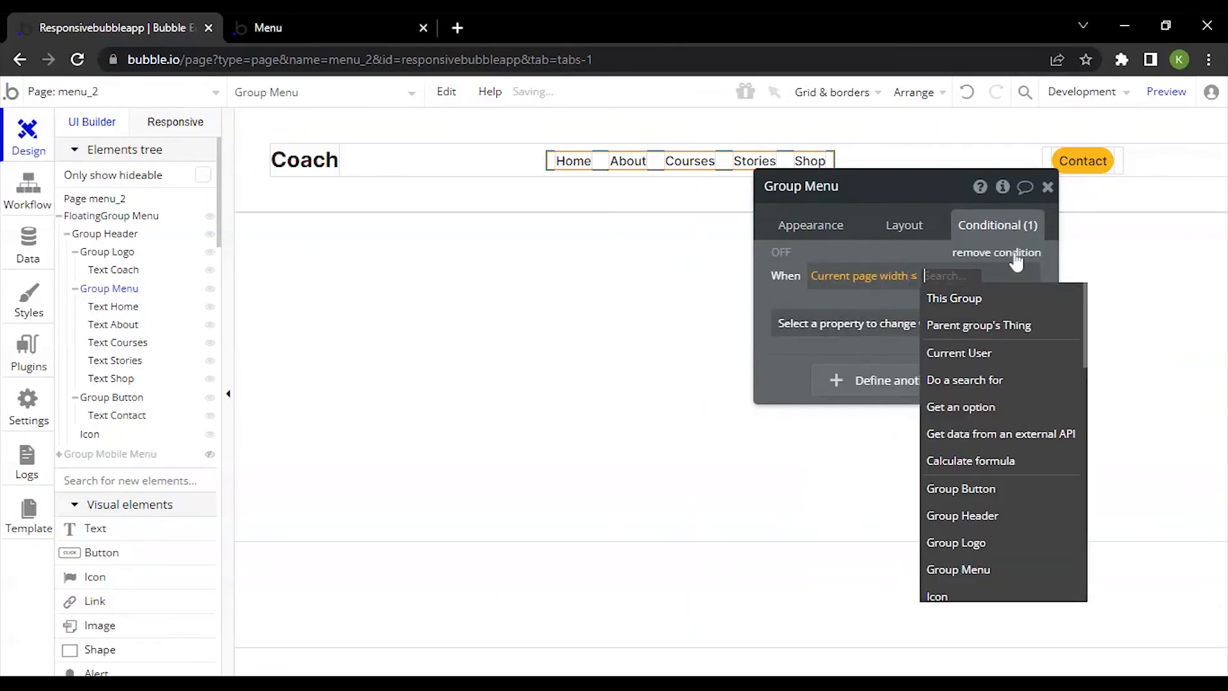
{"action": "type", "text": "960"}
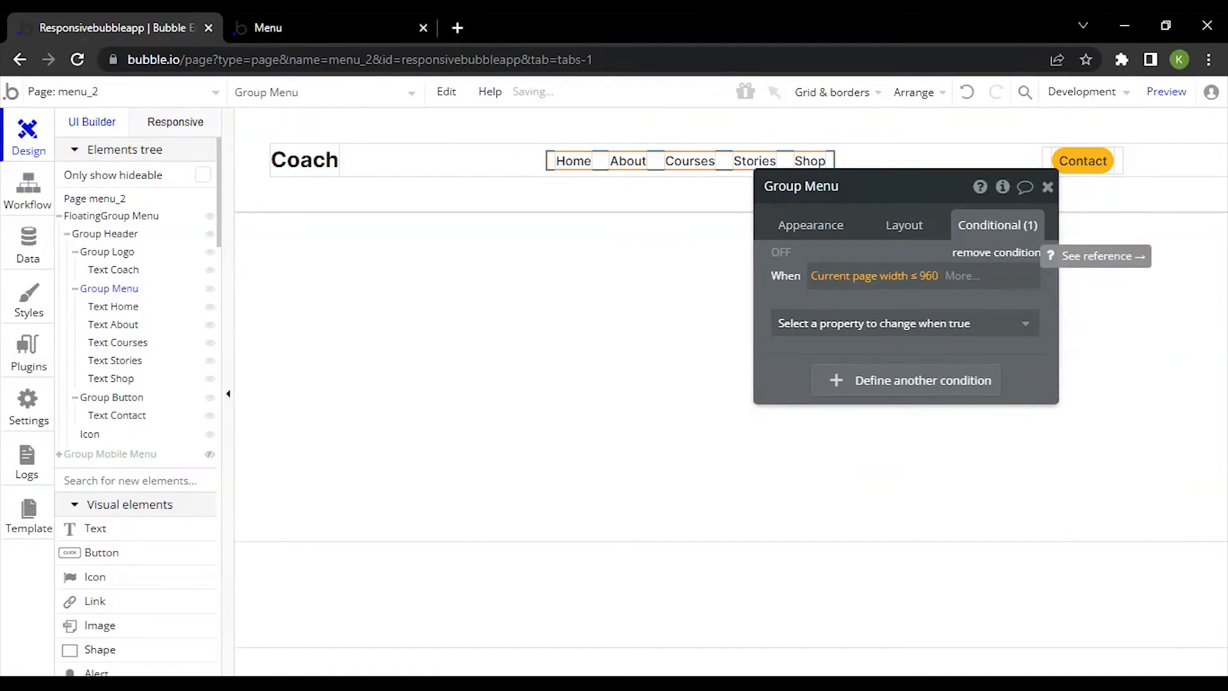
{"action": "left_click", "coordinate": [904, 318]}
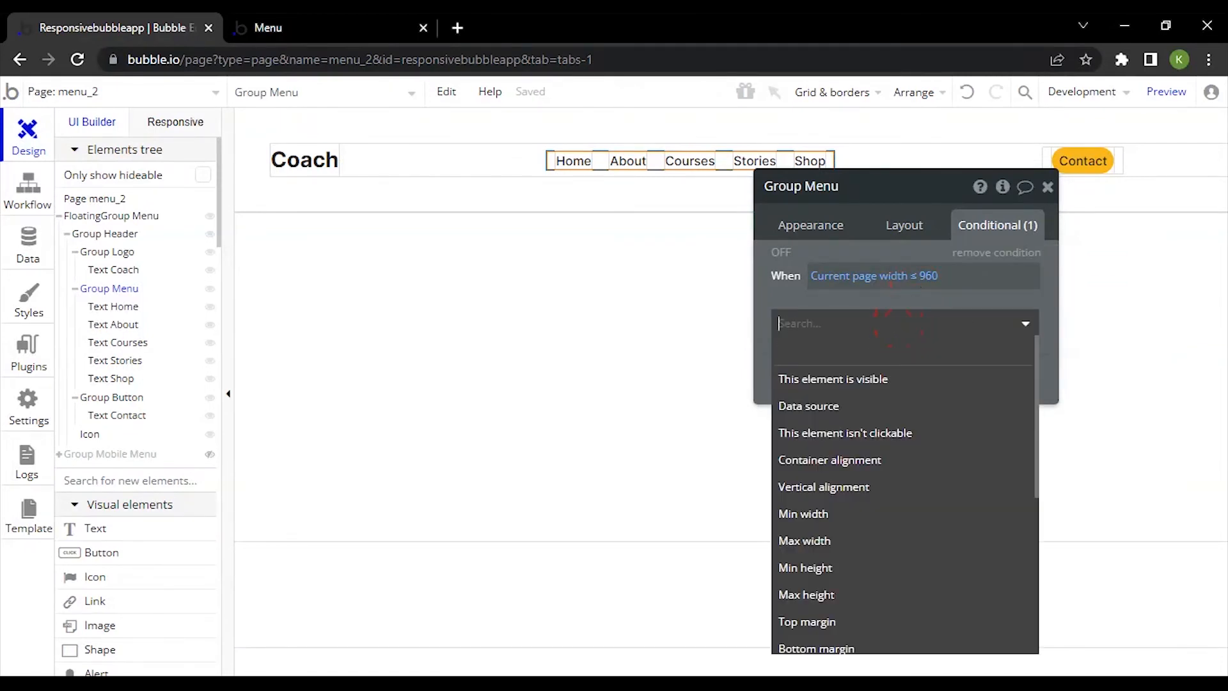
{"action": "left_click", "coordinate": [866, 377]}
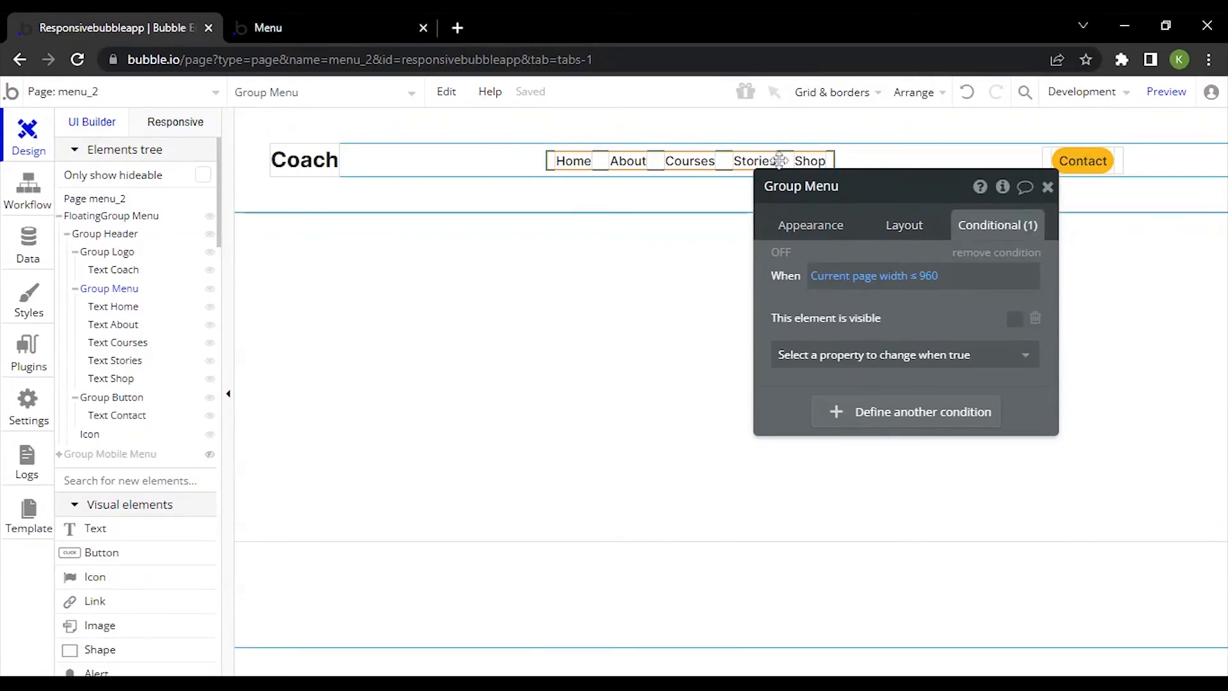
Show Group Mobile Menu on the canvas to compare its links with the header's Group Menu, and hide it again
{"action": "left_click", "coordinate": [1107, 159]}
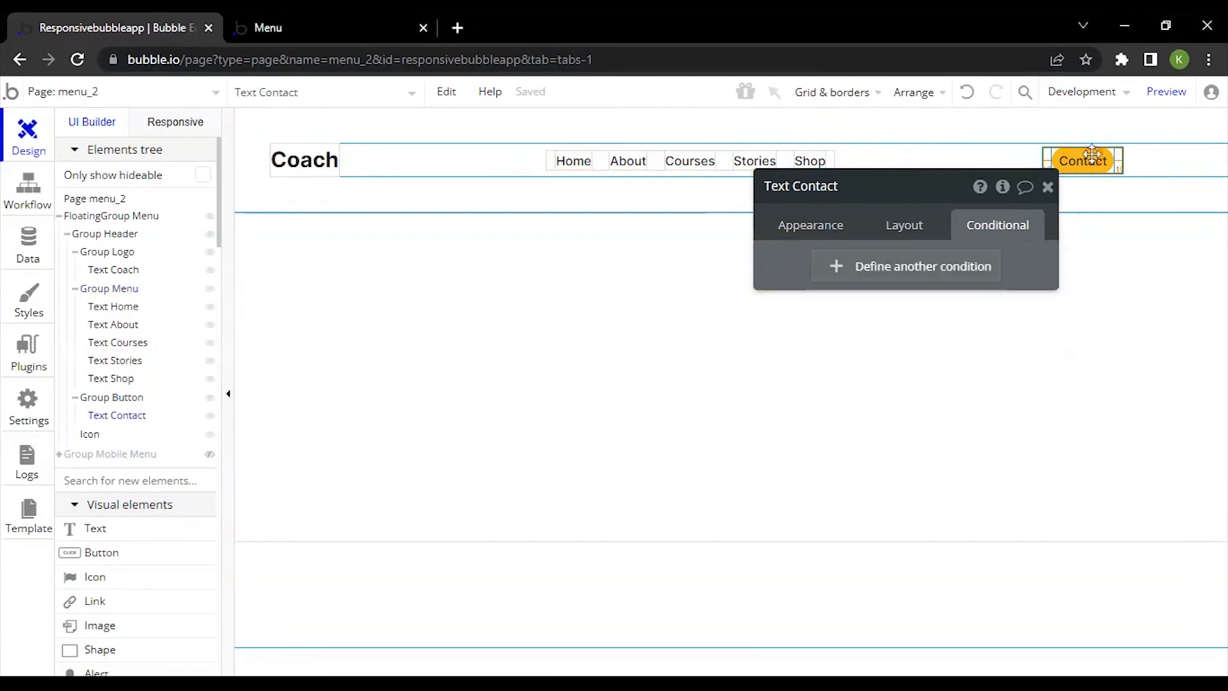
{"action": "left_click", "coordinate": [101, 399]}
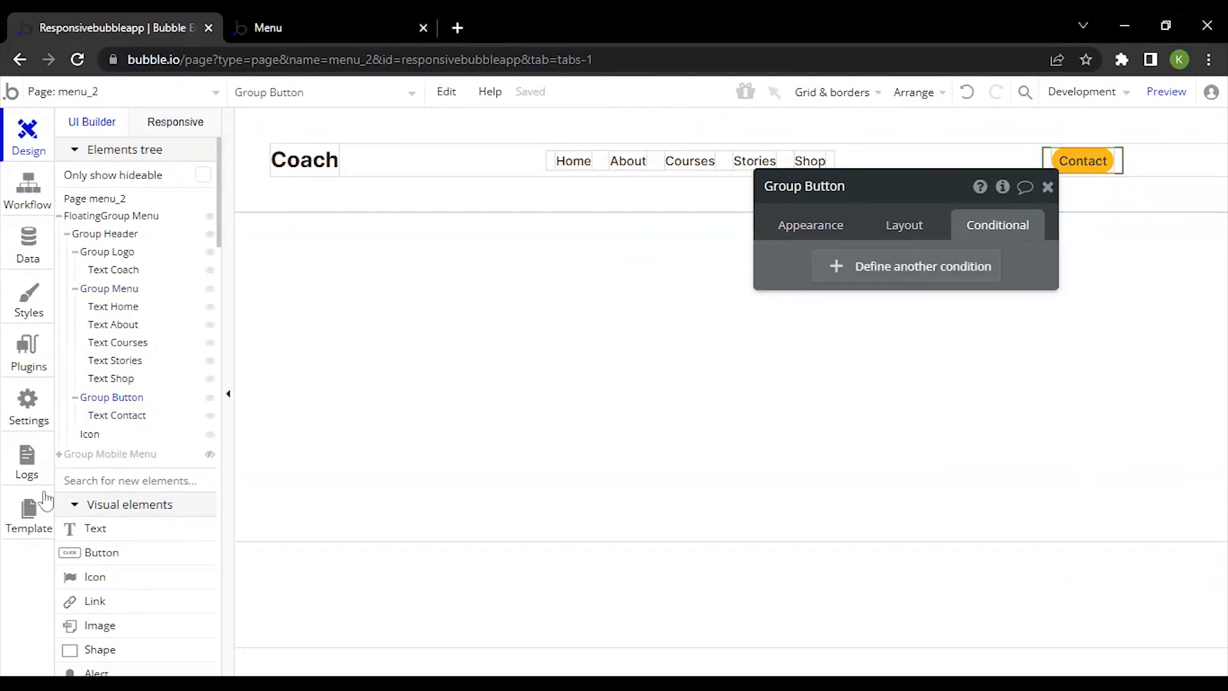
{"action": "left_click", "coordinate": [101, 455]}
{"action": "left_click", "coordinate": [101, 455]}
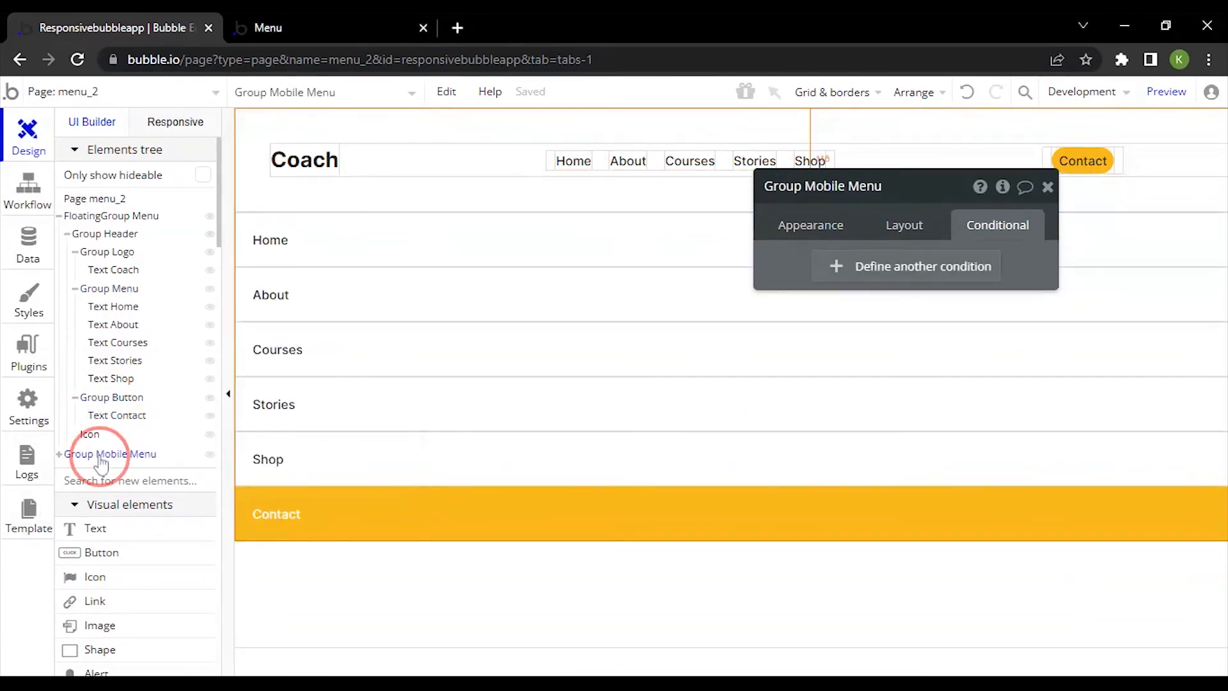
{"action": "left_click", "coordinate": [666, 168]}
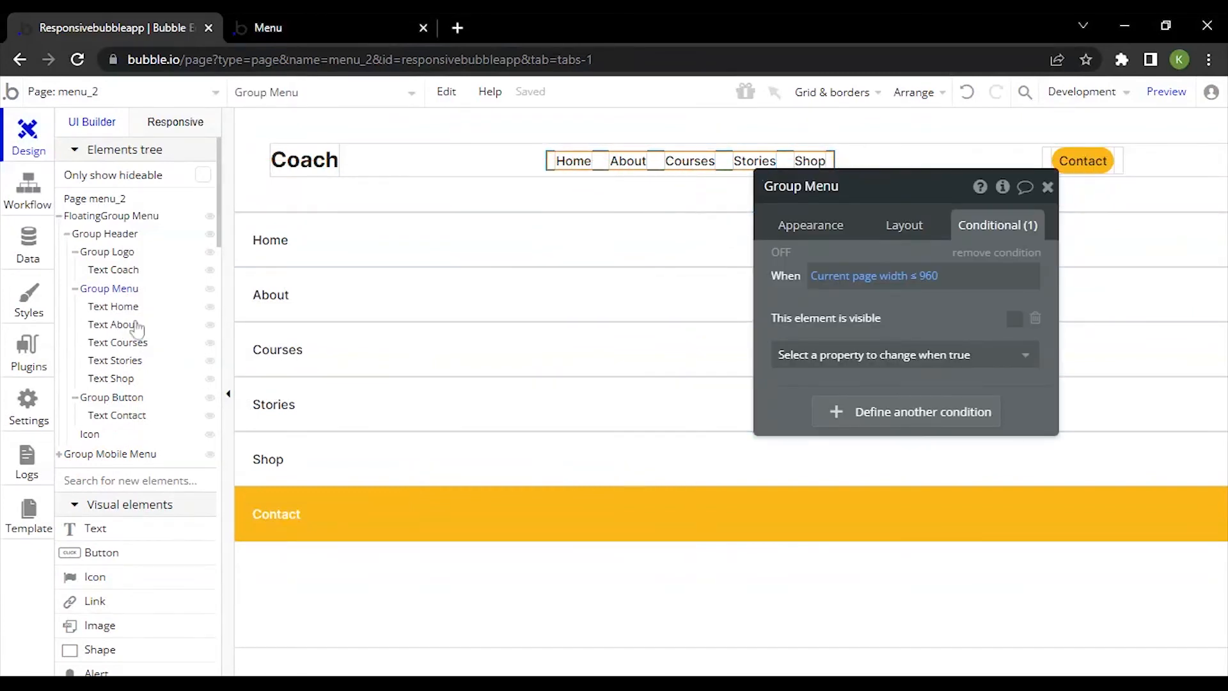
{"action": "left_click", "coordinate": [112, 455]}
{"action": "left_click", "coordinate": [114, 455]}
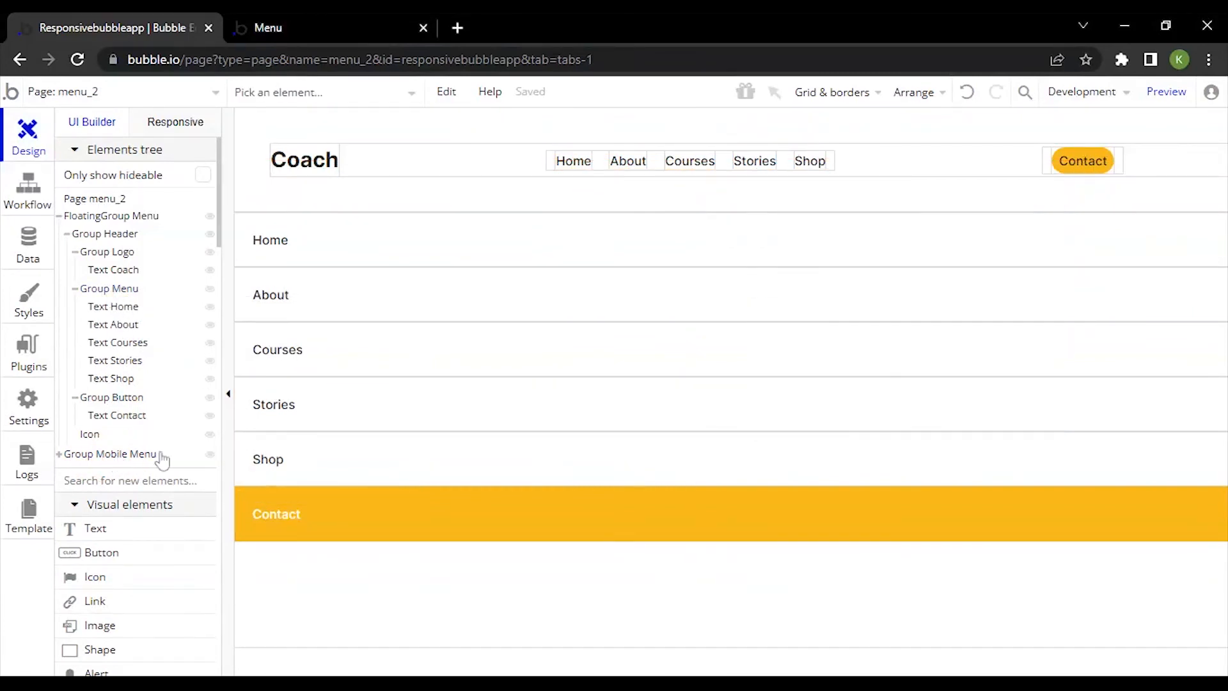
{"action": "left_click", "coordinate": [209, 456]}
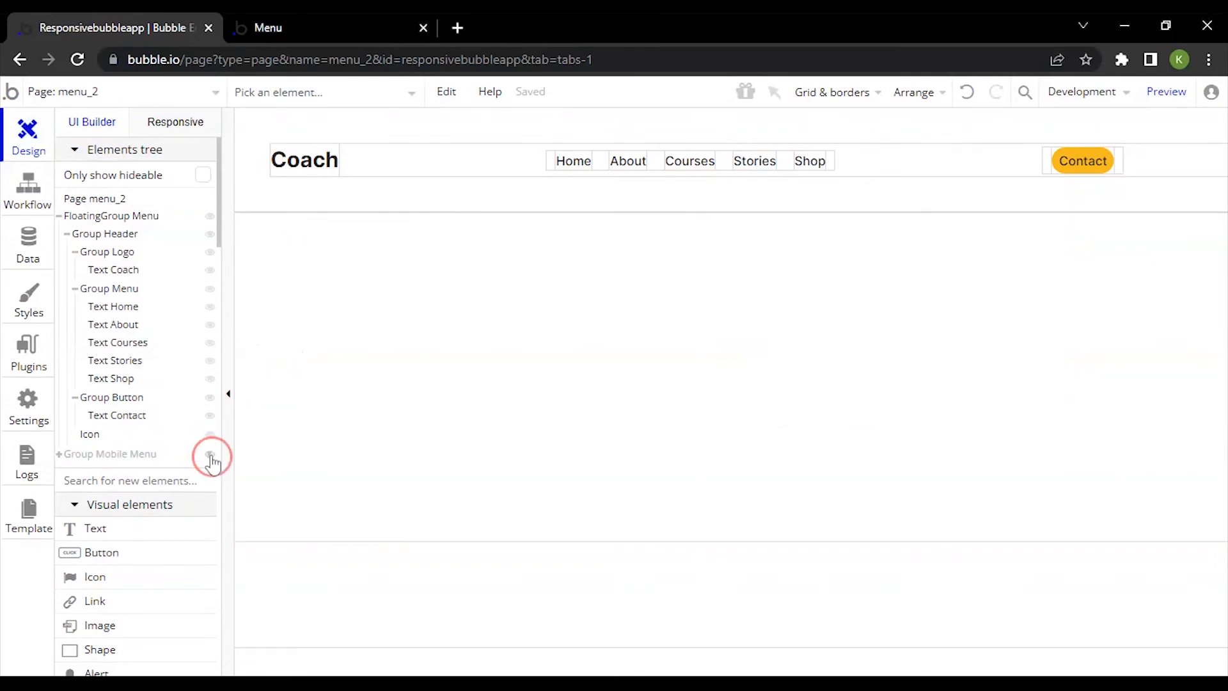
Add a condition to Group Button that makes it not visible when Current page width ≤ 960
{"action": "left_click", "coordinate": [1093, 165]}
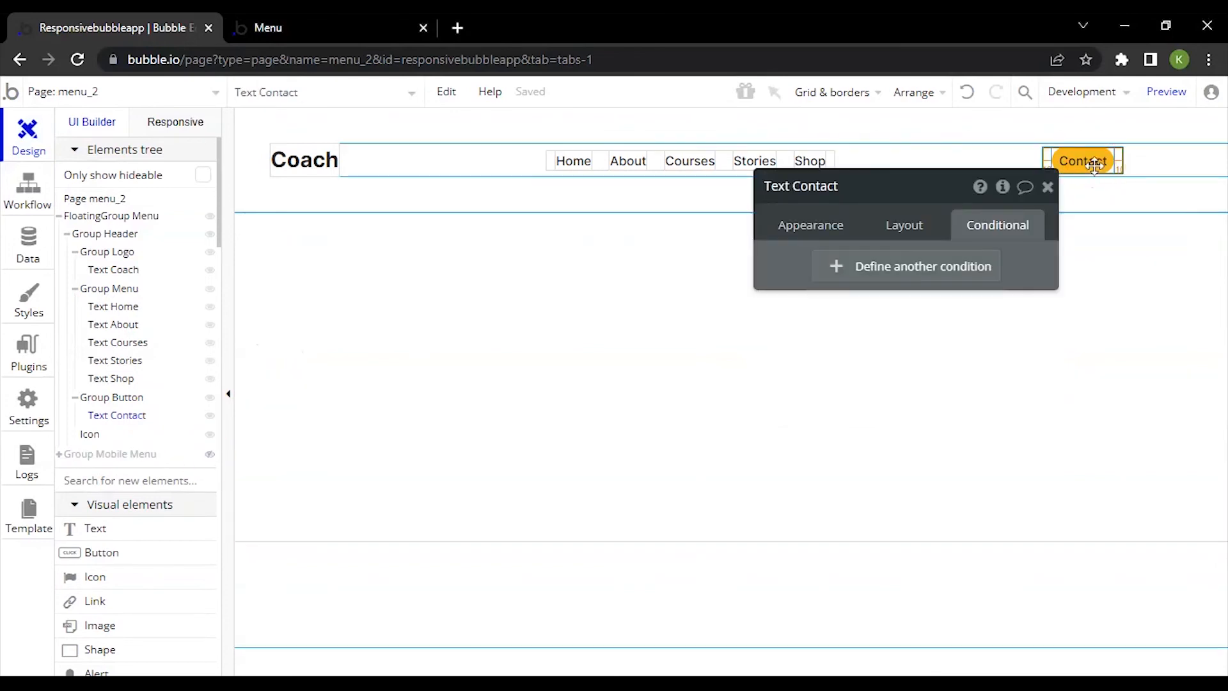
{"action": "left_click", "coordinate": [108, 399]}
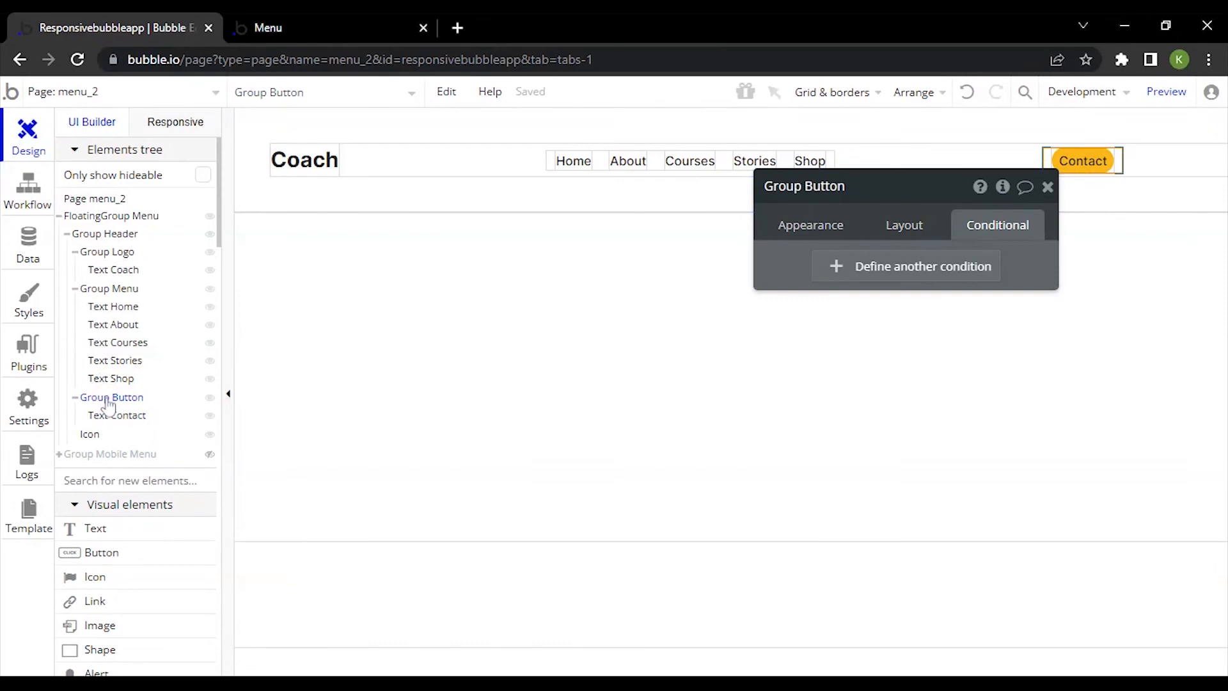
{"action": "left_click", "coordinate": [872, 275]}
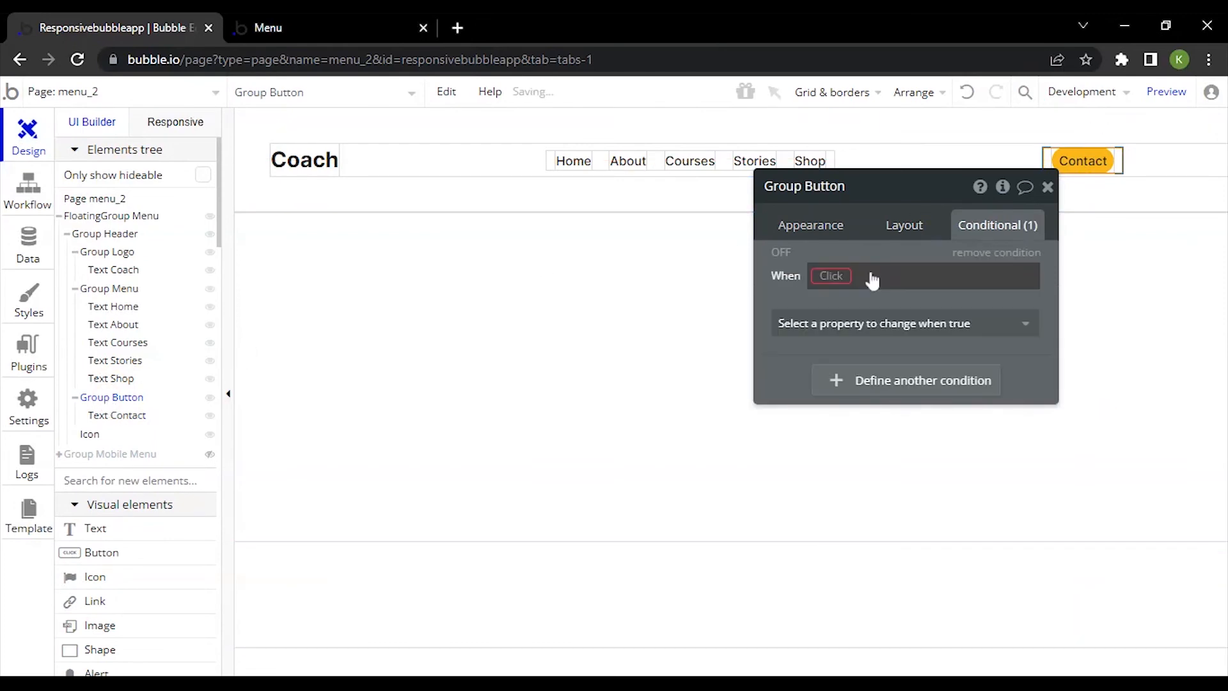
{"action": "left_click", "coordinate": [832, 276]}
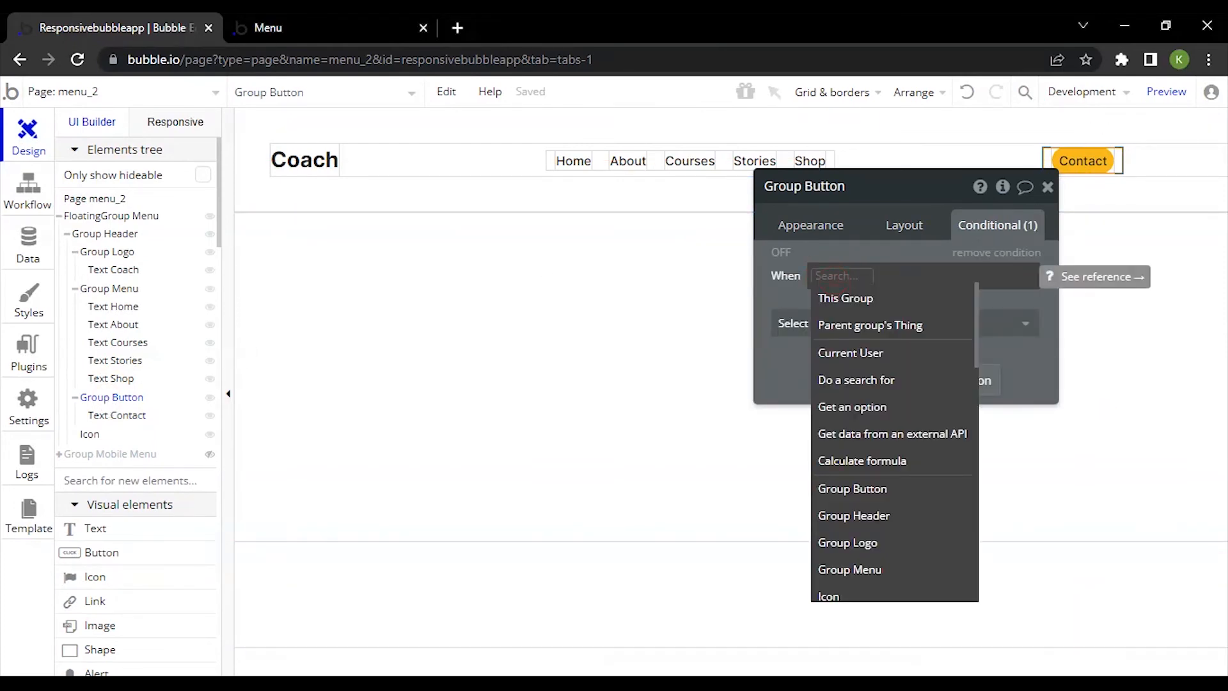
{"action": "type", "text": "cur"}
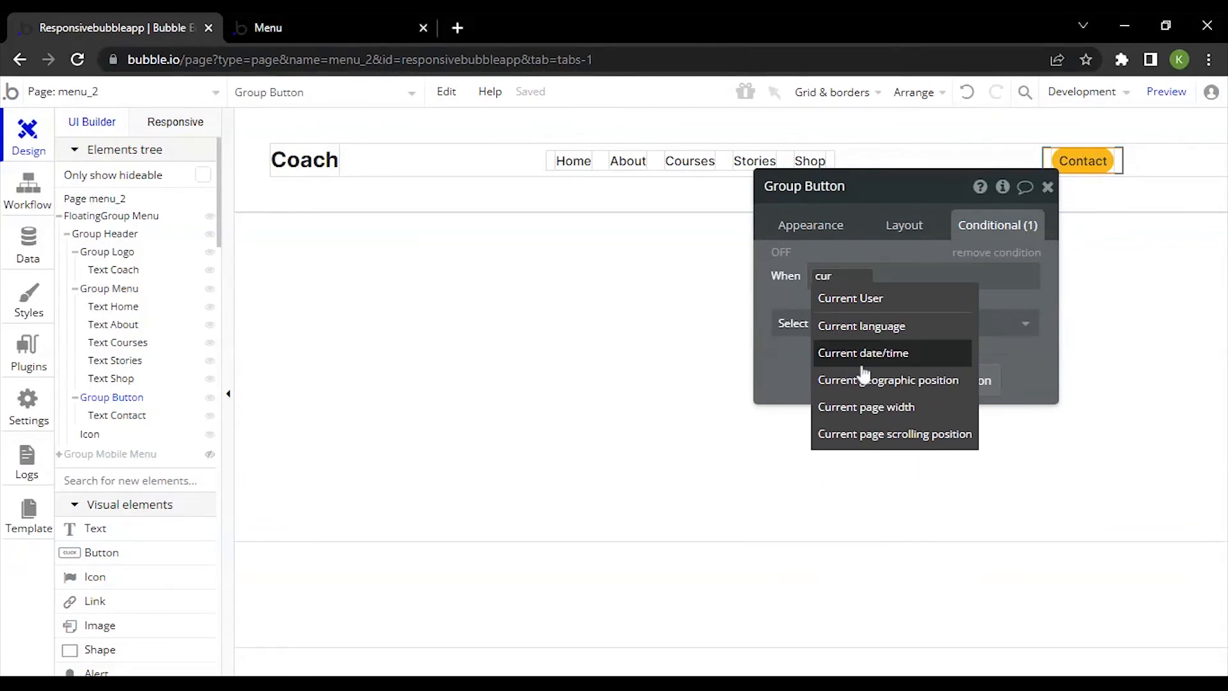
{"action": "left_click", "coordinate": [849, 409]}
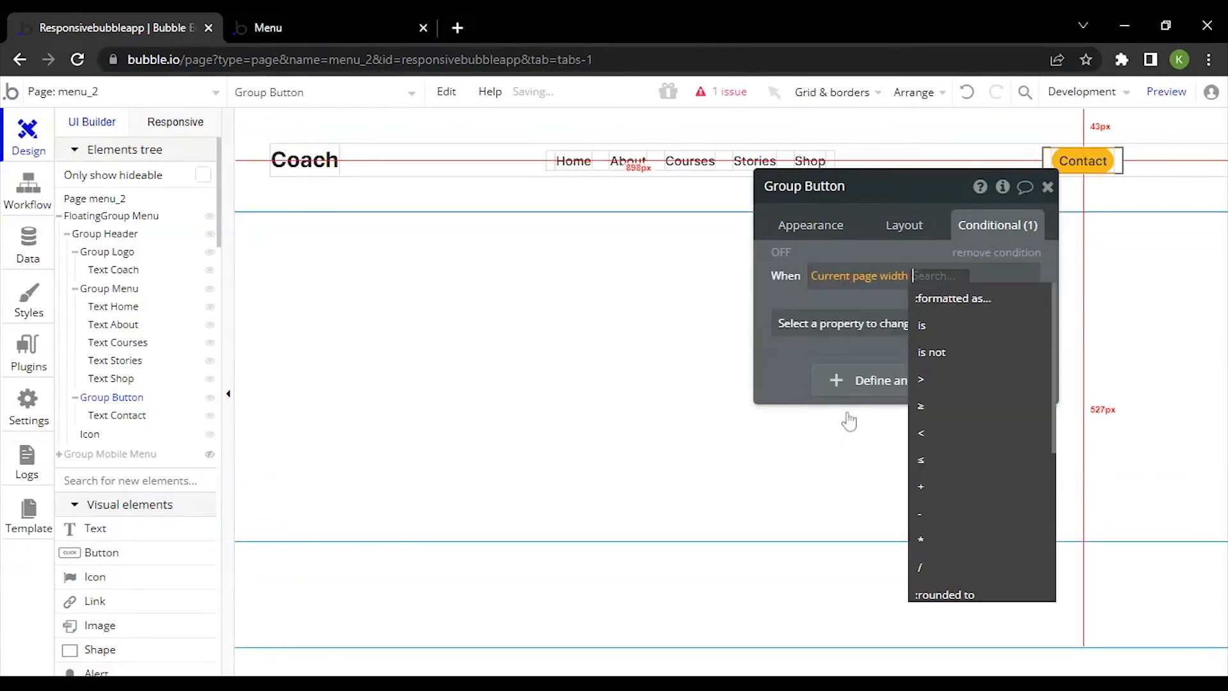
{"action": "left_click", "coordinate": [940, 467]}
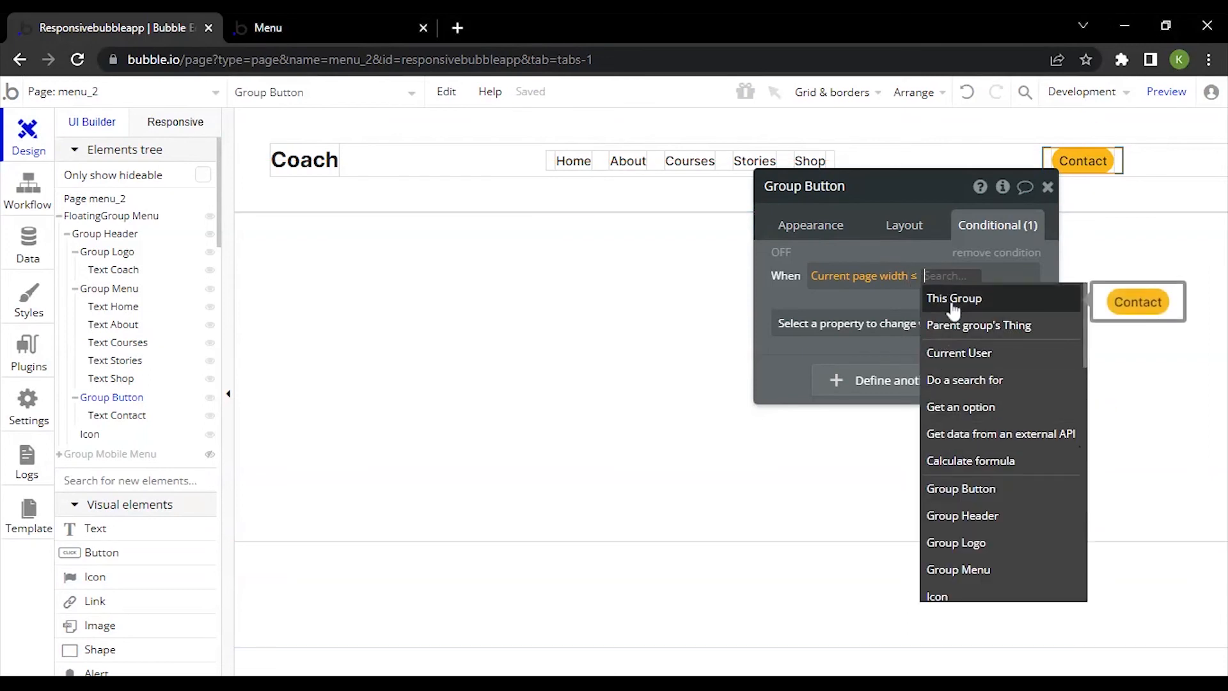
{"action": "type", "text": "960"}
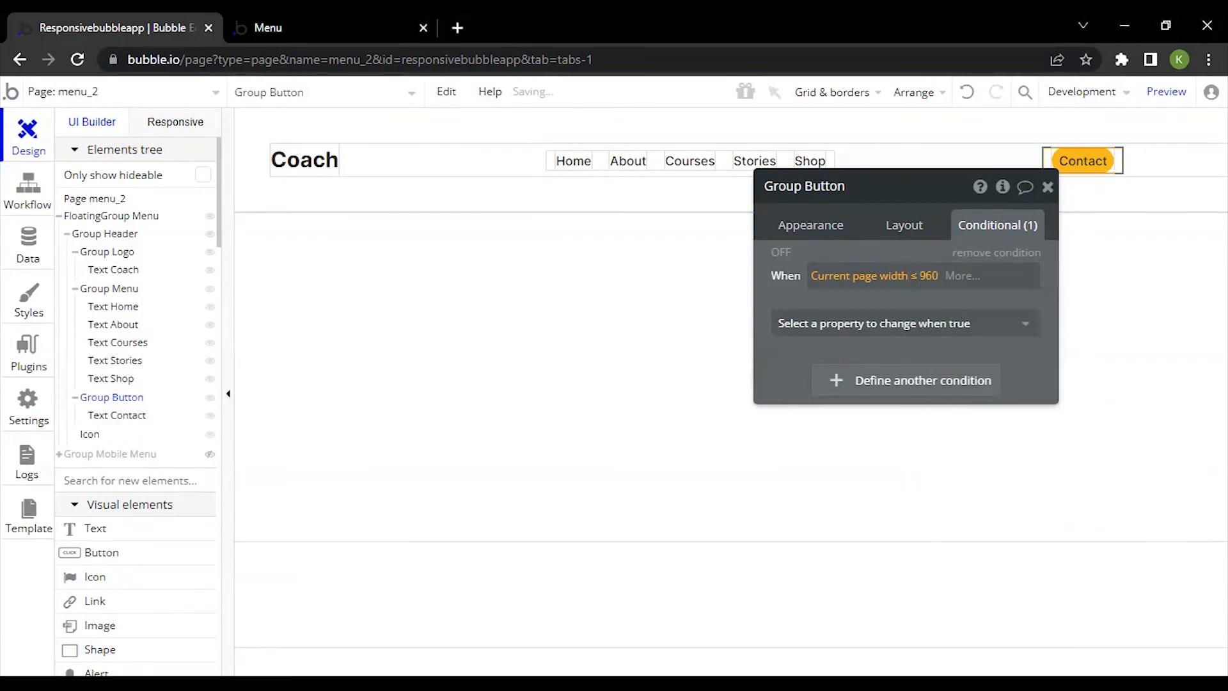
{"action": "left_click", "coordinate": [934, 326]}
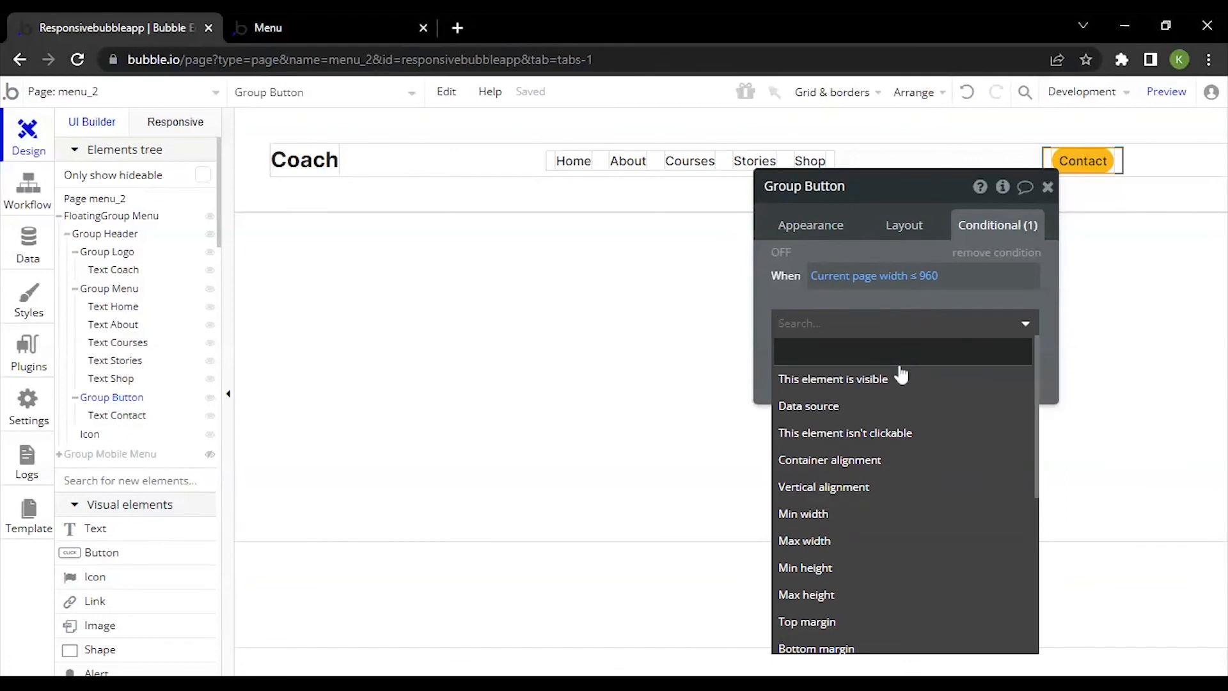
{"action": "left_click", "coordinate": [896, 379]}
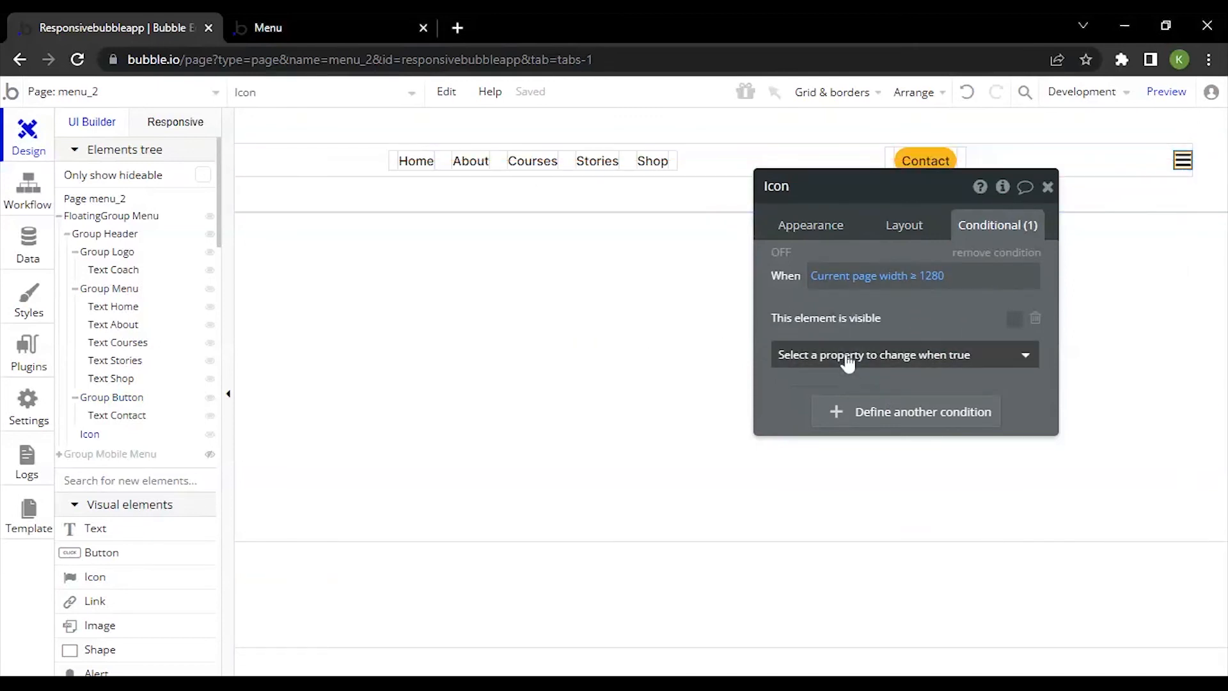
{"action": "left_click", "coordinate": [908, 357]}
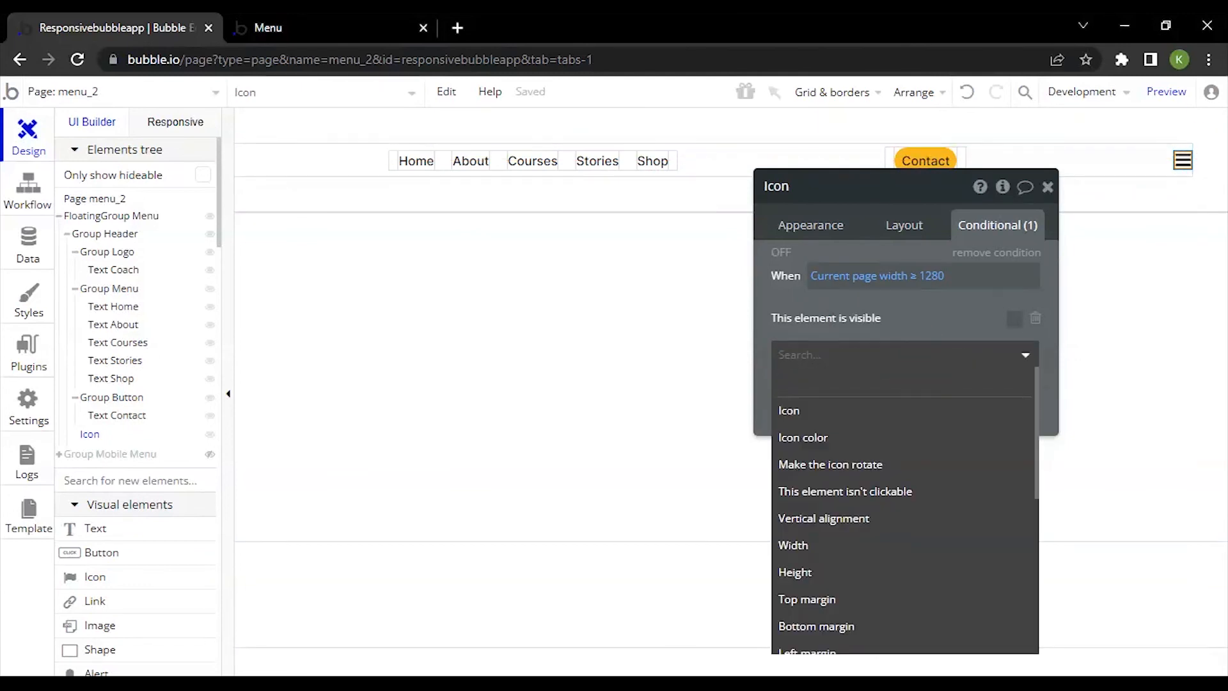
{"action": "mouse_move", "coordinate": [109, 467]}
{"action": "mouse_move", "coordinate": [777, 318]}
{"action": "type", "text": "ro"}
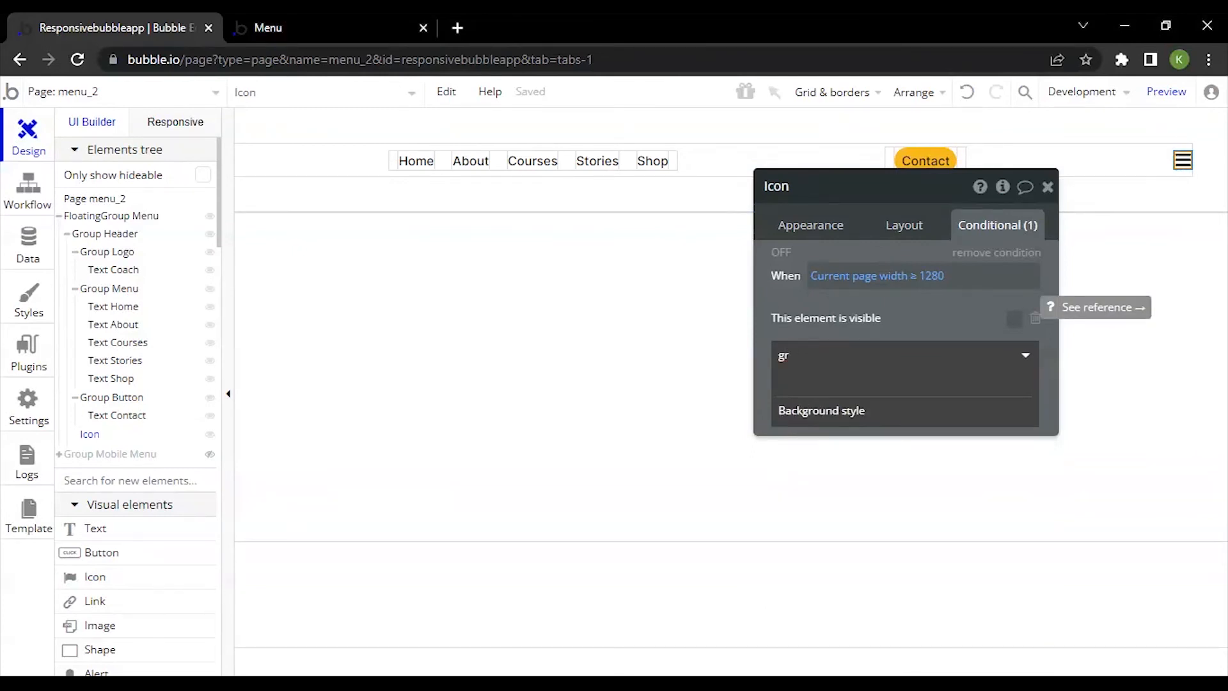
{"action": "key", "text": "BackSpace"}
{"action": "key", "text": "BackSpace"}
{"action": "left_click", "coordinate": [880, 308]}
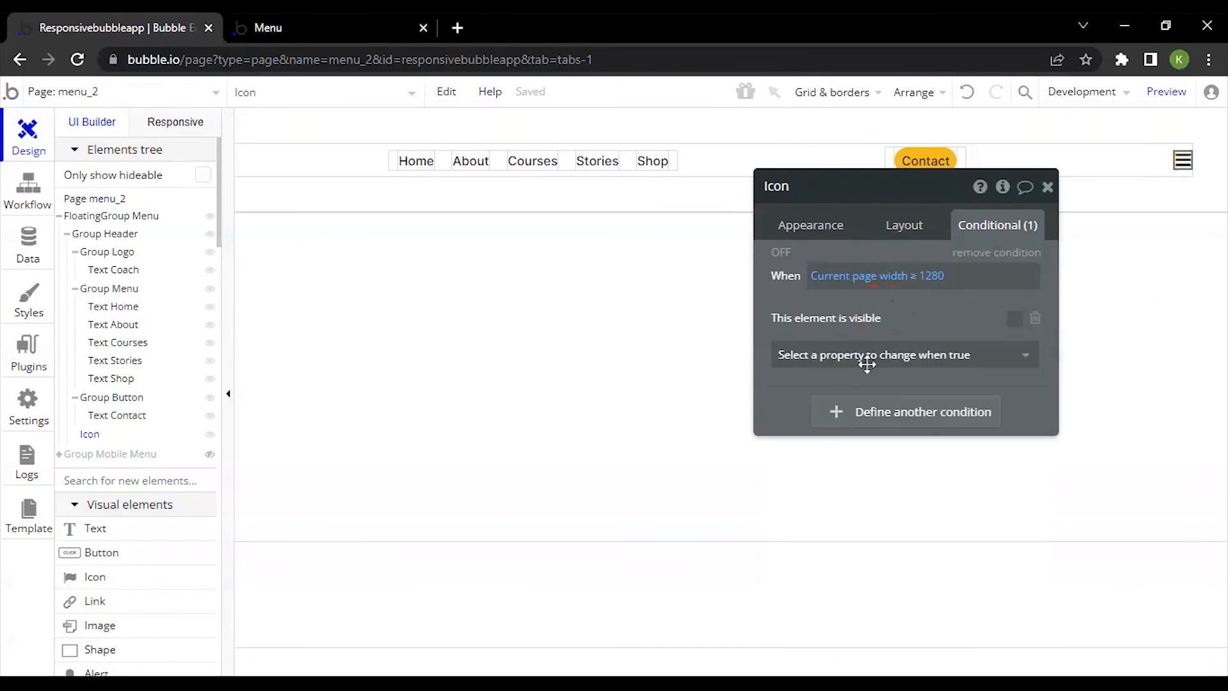
Define a second condition on the hamburger Icon that applies when Group Mobile Menu is visible
{"action": "left_click", "coordinate": [861, 416]}
{"action": "left_click", "coordinate": [826, 418]}
{"action": "type", "text": "gr"}
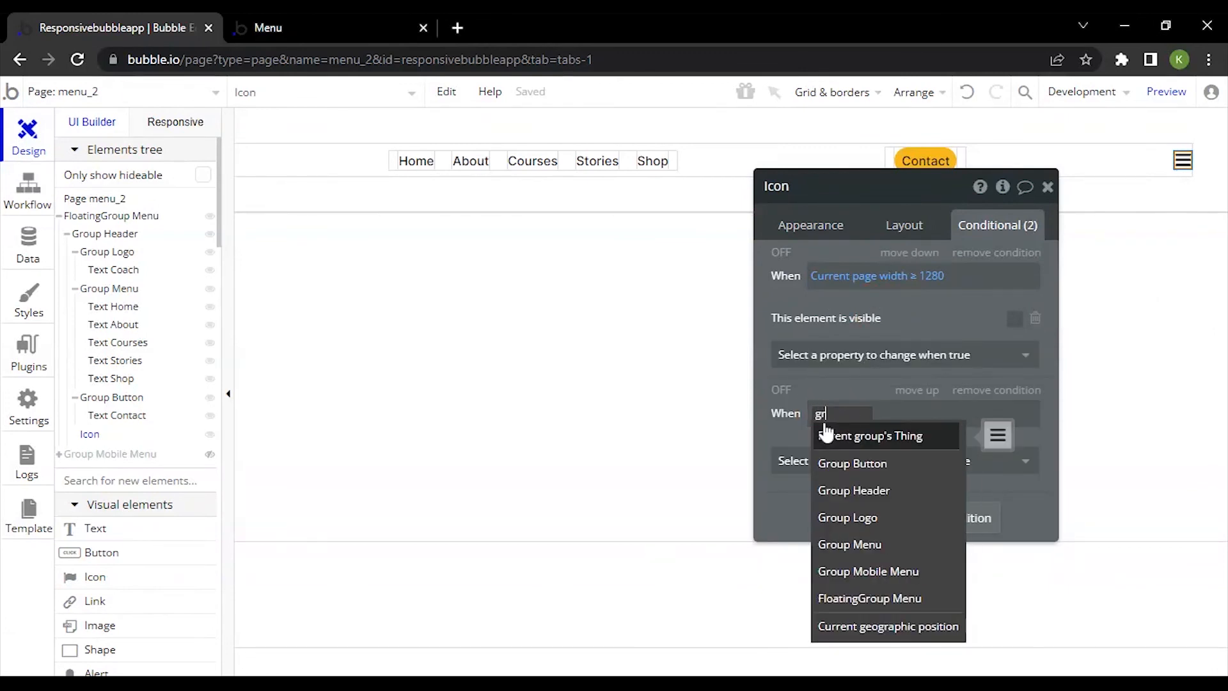
{"action": "type", "text": "oup mo"}
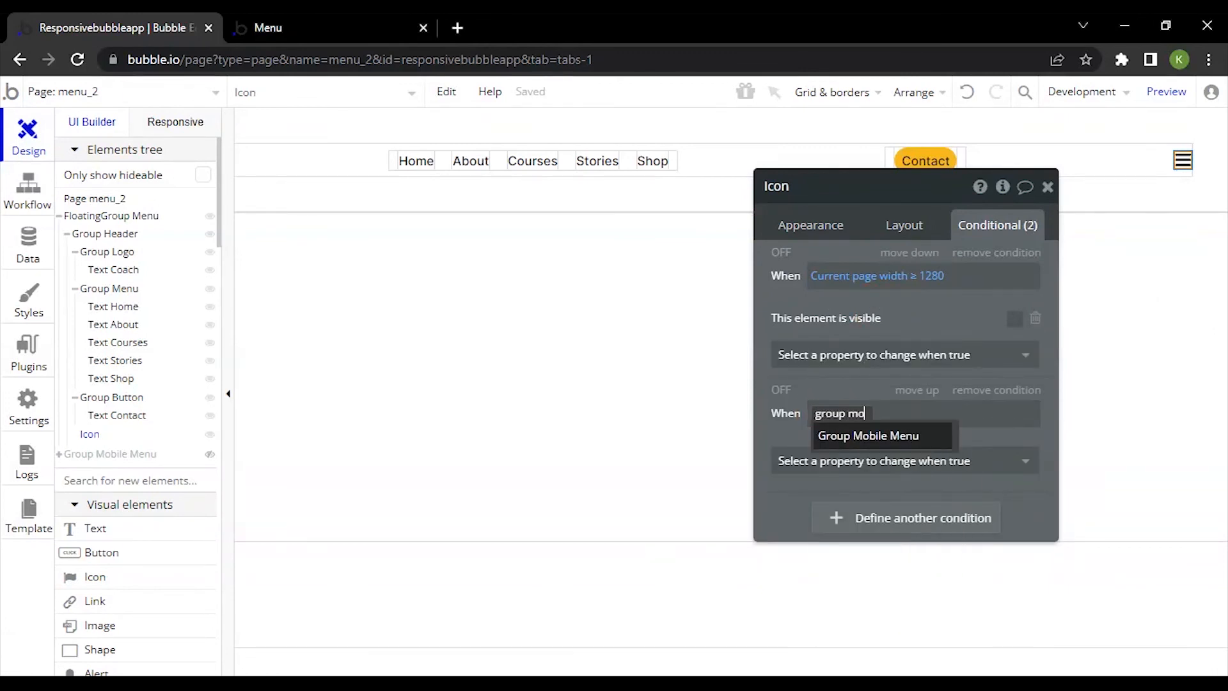
{"action": "left_click", "coordinate": [826, 433]}
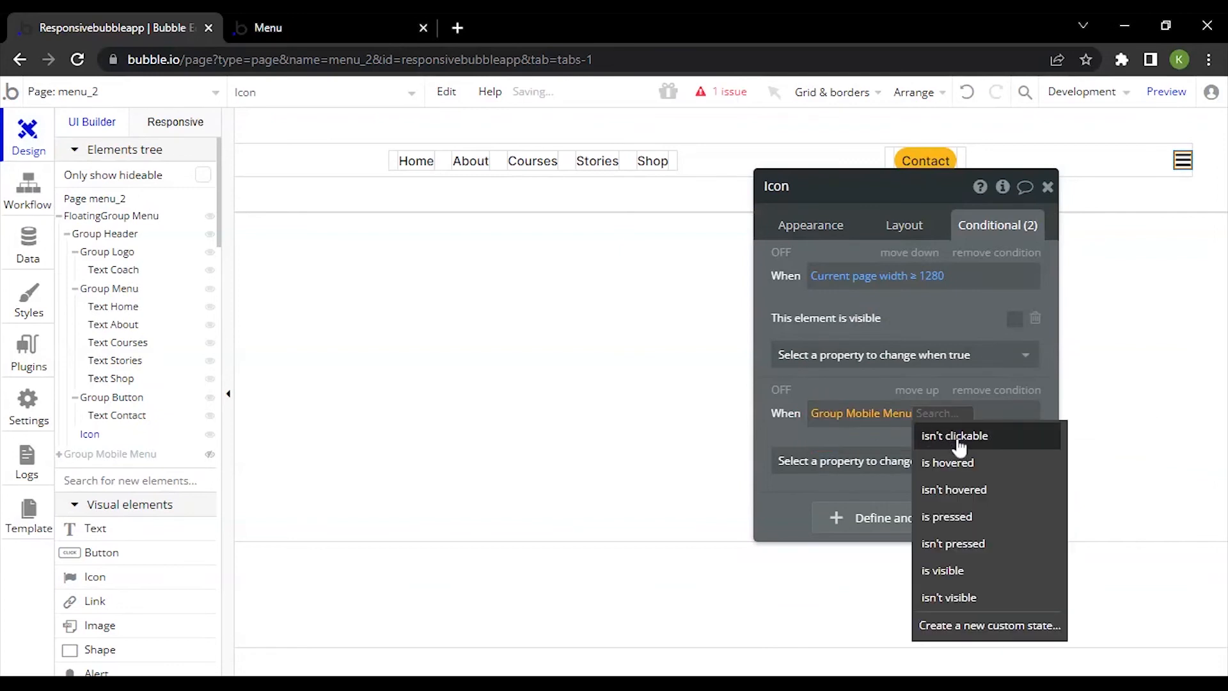
{"action": "left_click", "coordinate": [953, 570]}
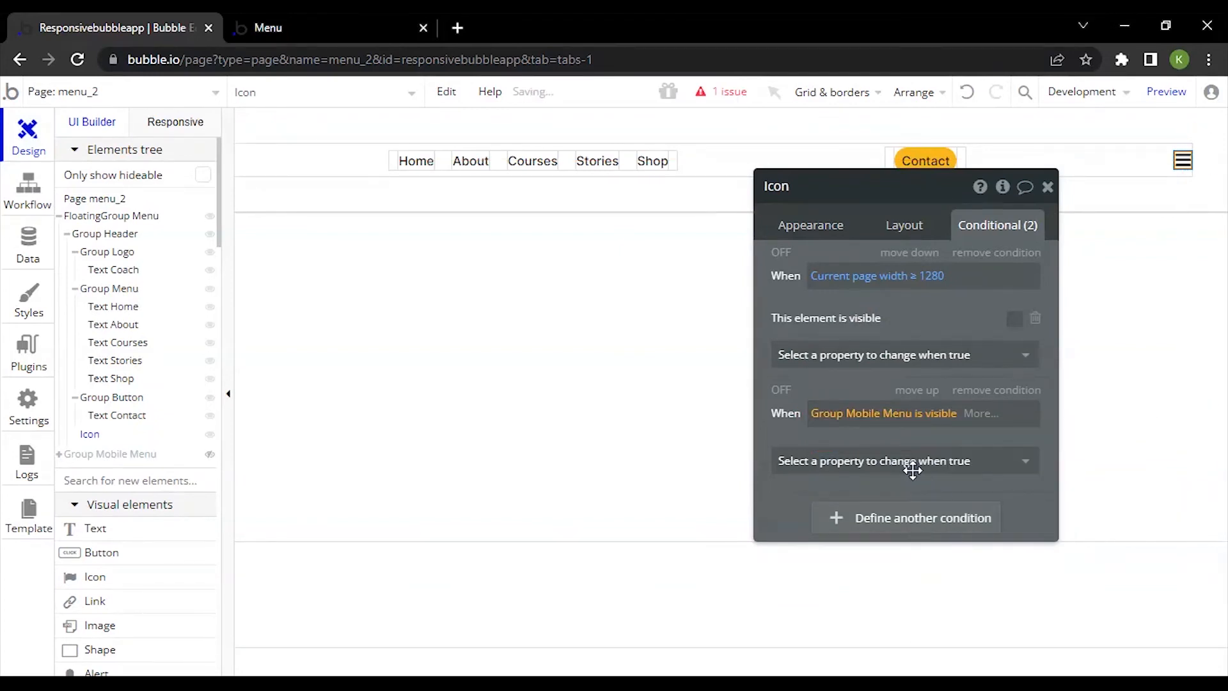
Make the Group Mobile Menu is visible condition change the Icon's symbol to the plain close (X) icon
{"action": "left_click", "coordinate": [886, 461]}
{"action": "left_click", "coordinate": [807, 542]}
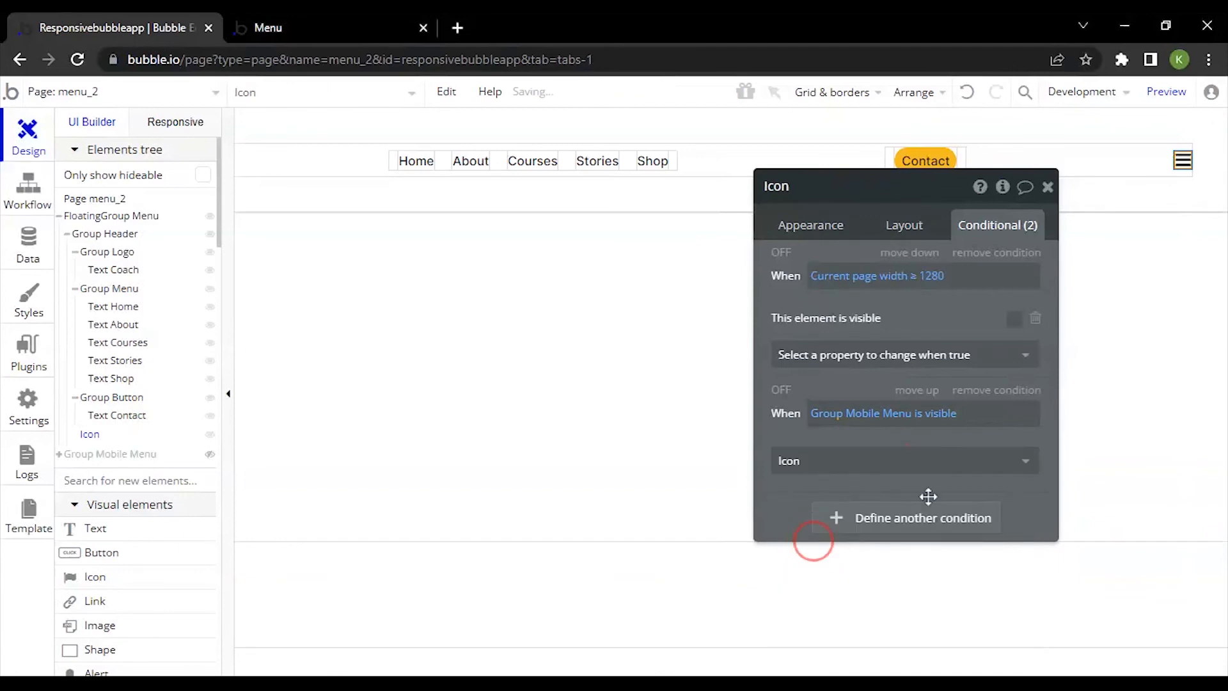
{"action": "left_click", "coordinate": [961, 469]}
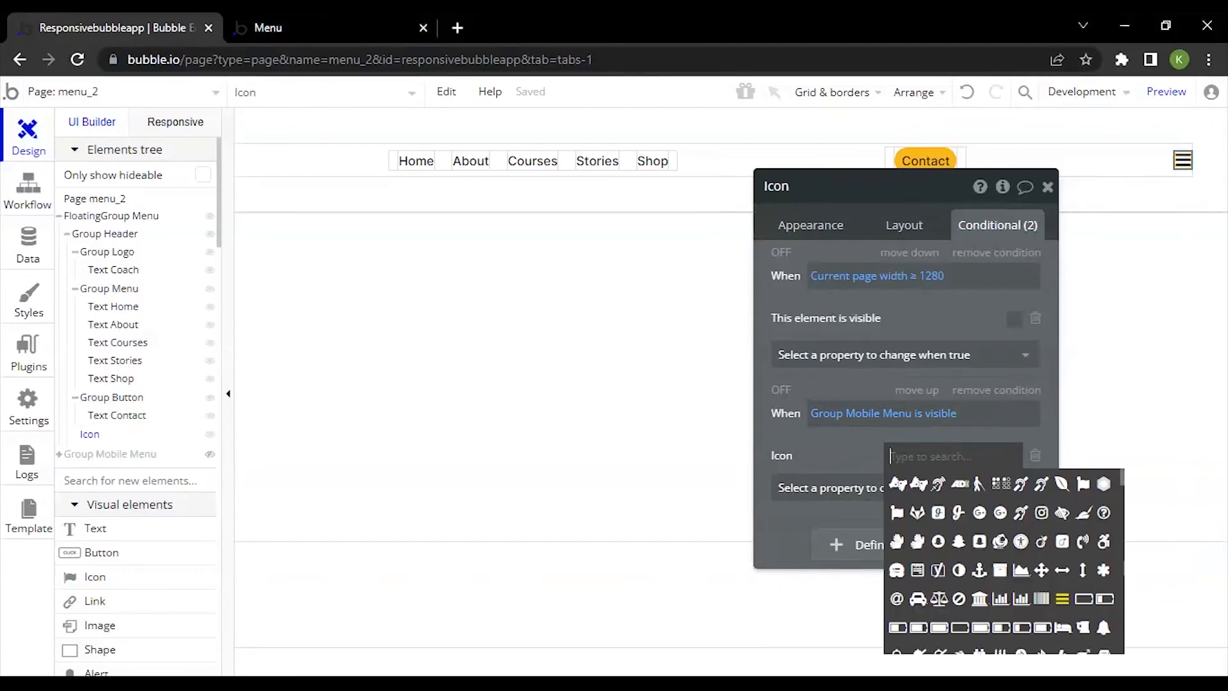
{"action": "type", "text": "clos"}
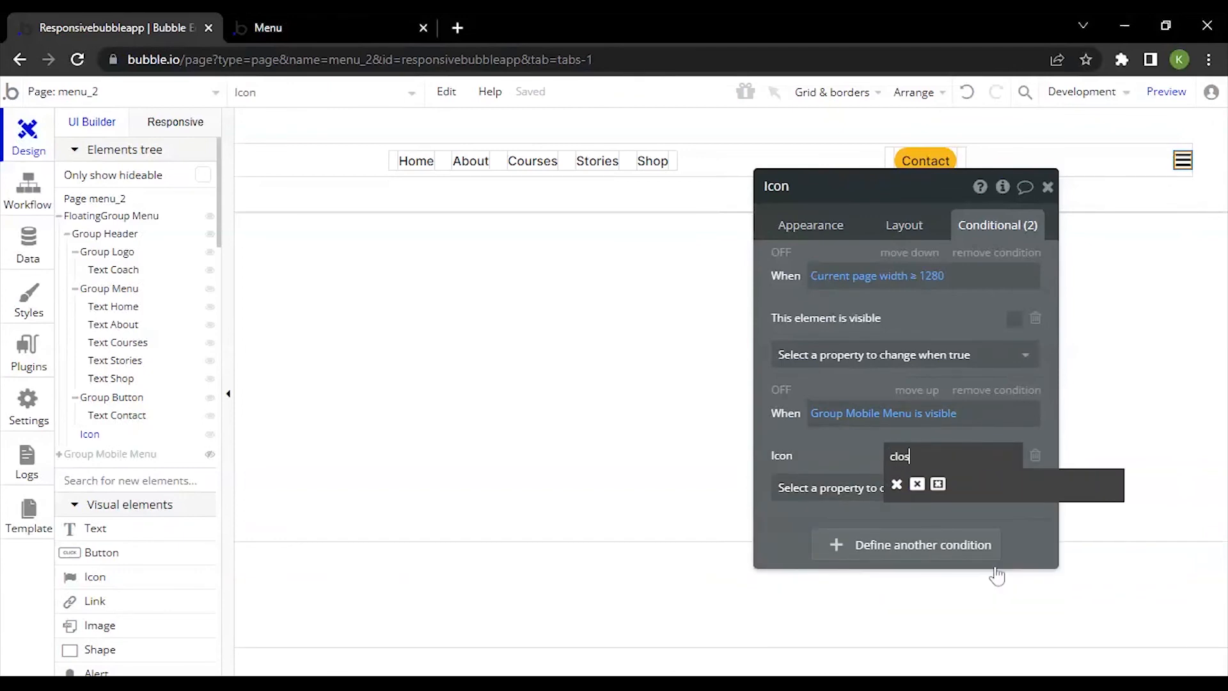
{"action": "left_click", "coordinate": [902, 488]}
{"action": "left_click", "coordinate": [832, 463]}
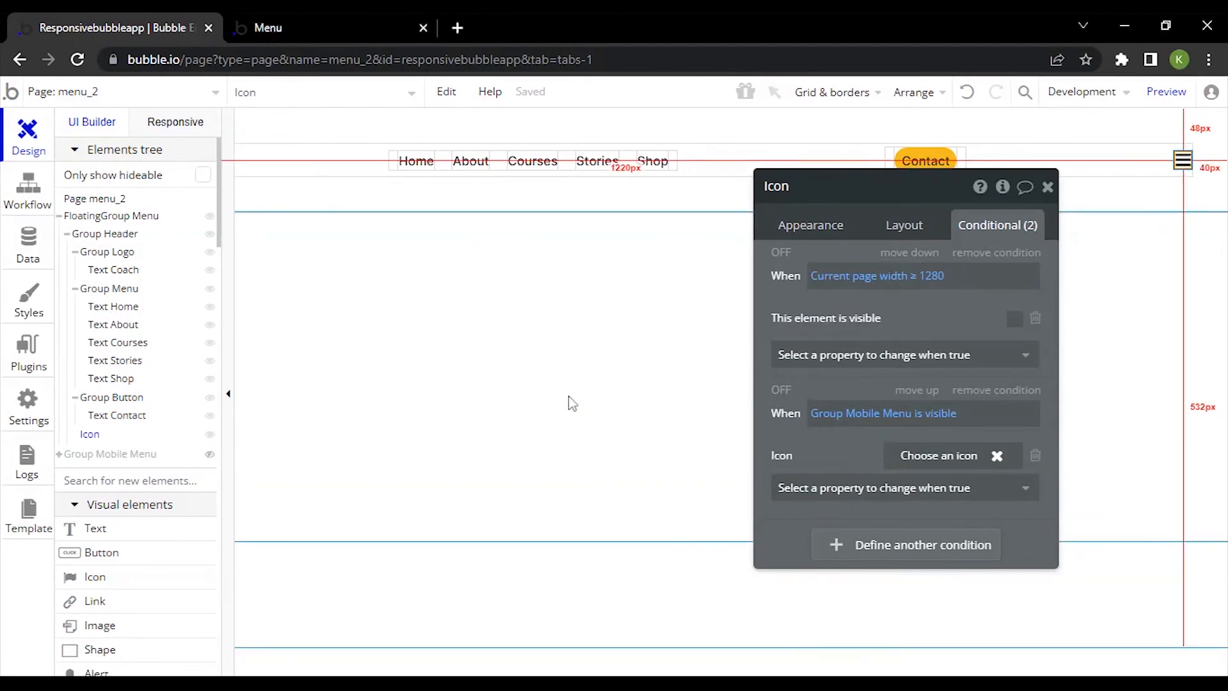
Create a click workflow for the hamburger Icon with a Toggle an element action targeting Group Mobile Menu, and return to the page design
{"action": "left_click", "coordinate": [829, 236]}
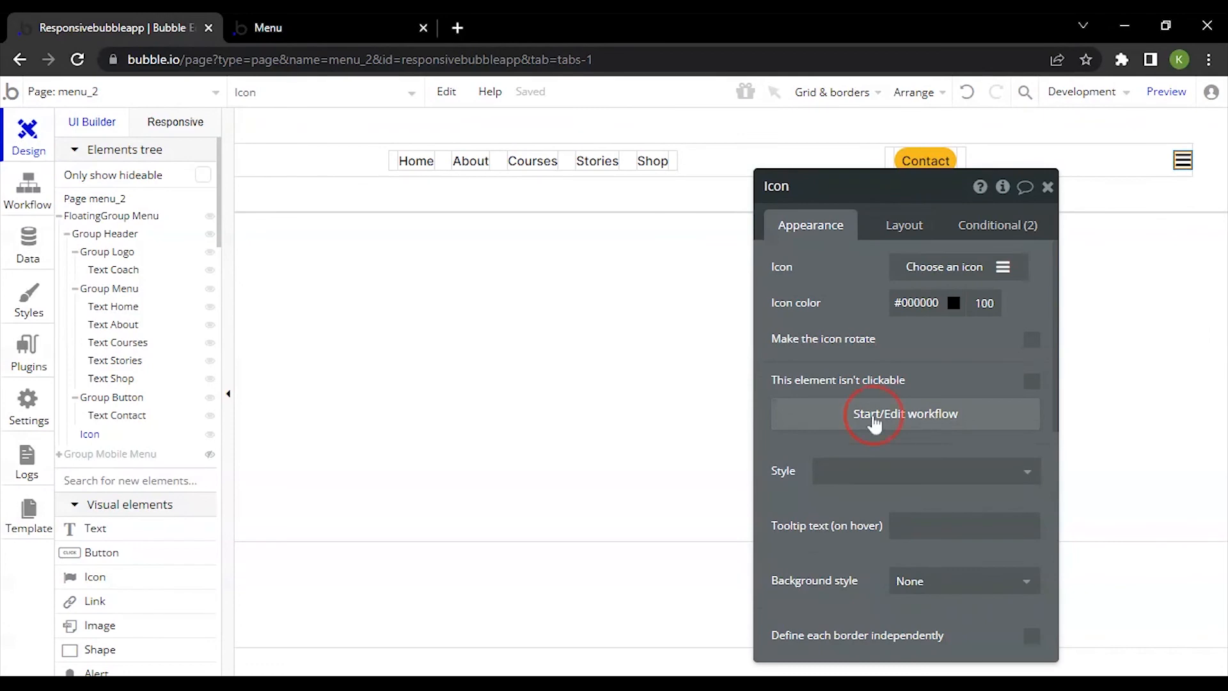
{"action": "left_click", "coordinate": [803, 419]}
{"action": "left_click", "coordinate": [156, 315]}
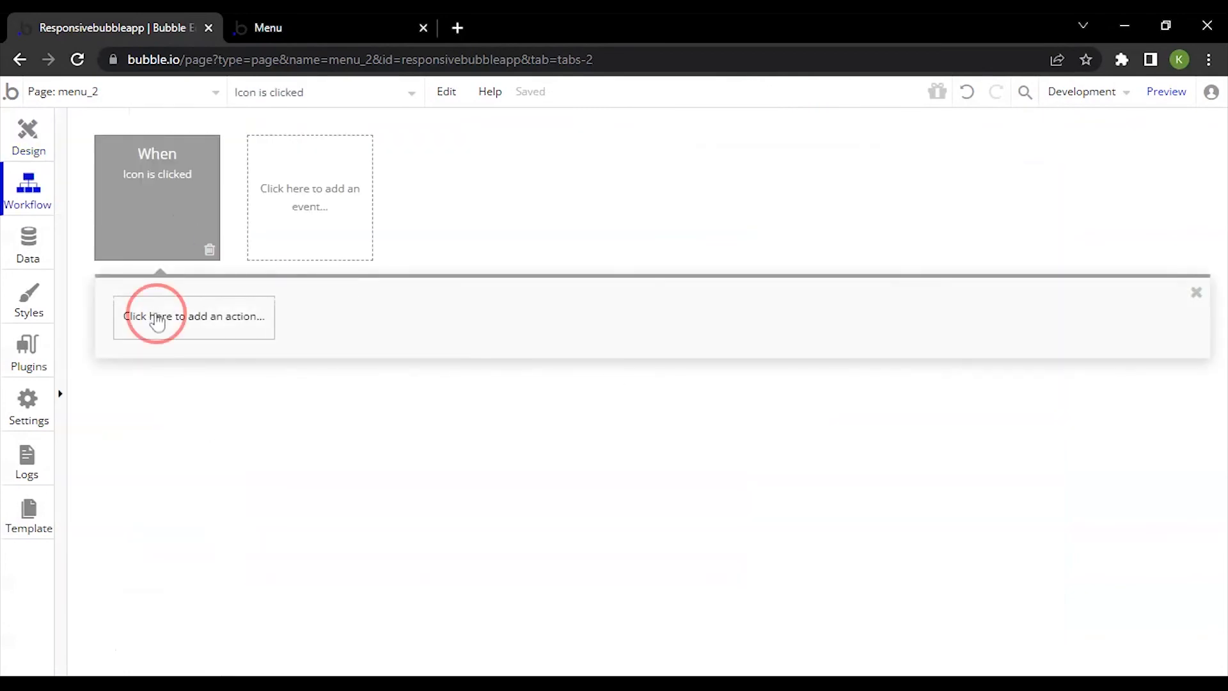
{"action": "type", "text": "togle"}
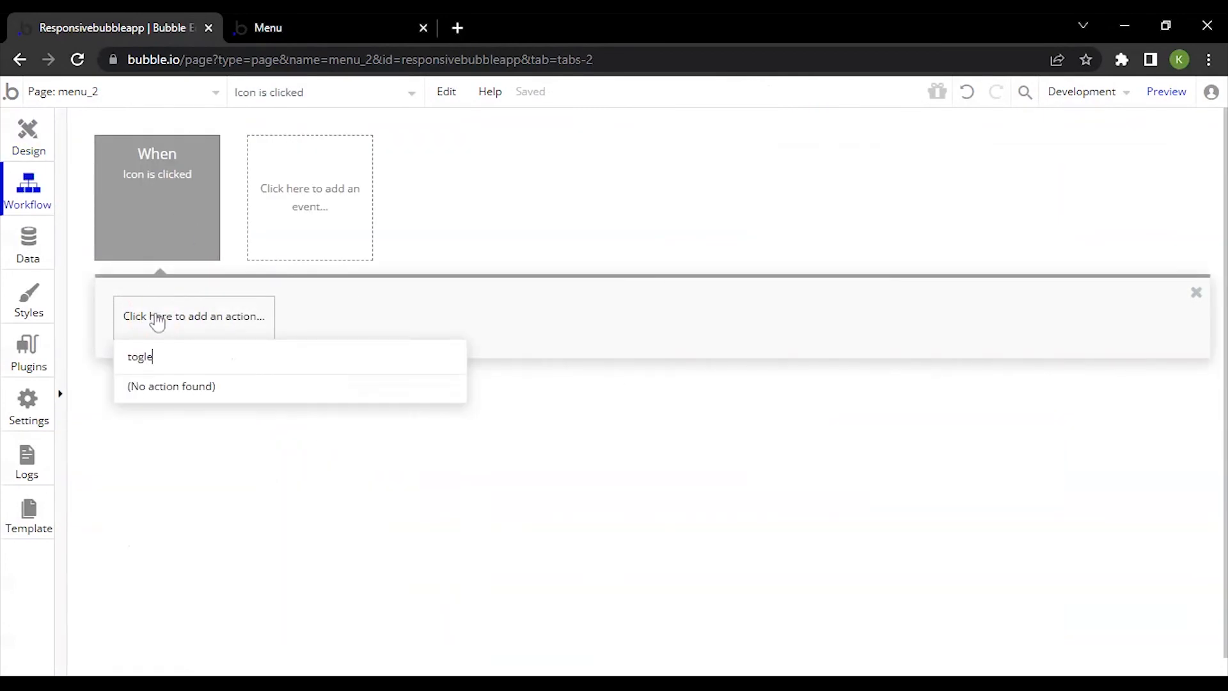
{"action": "key", "text": "BackSpace"}
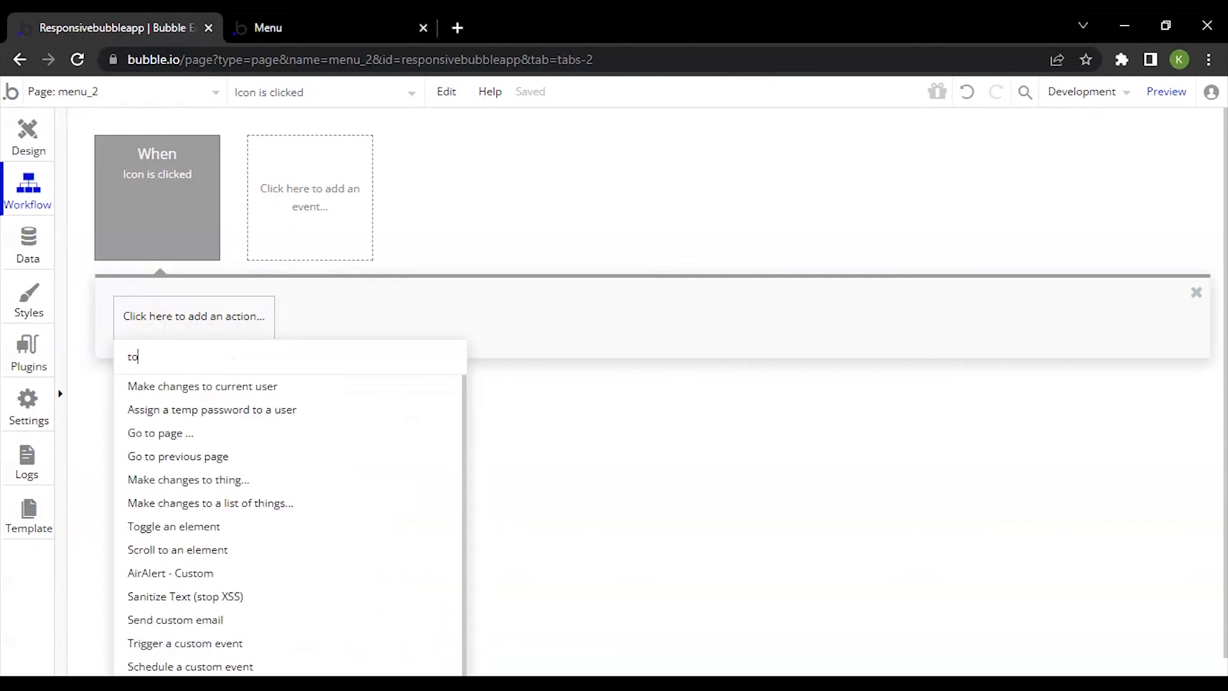
{"action": "left_click", "coordinate": [198, 385]}
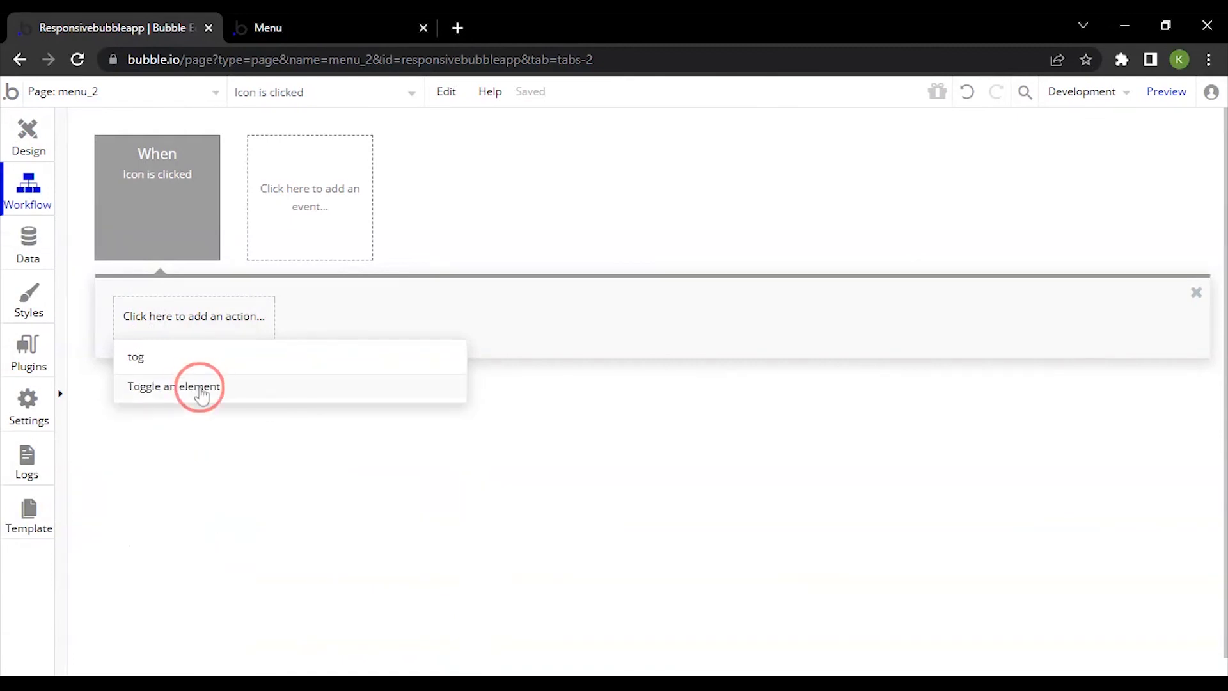
{"action": "left_click", "coordinate": [939, 231]}
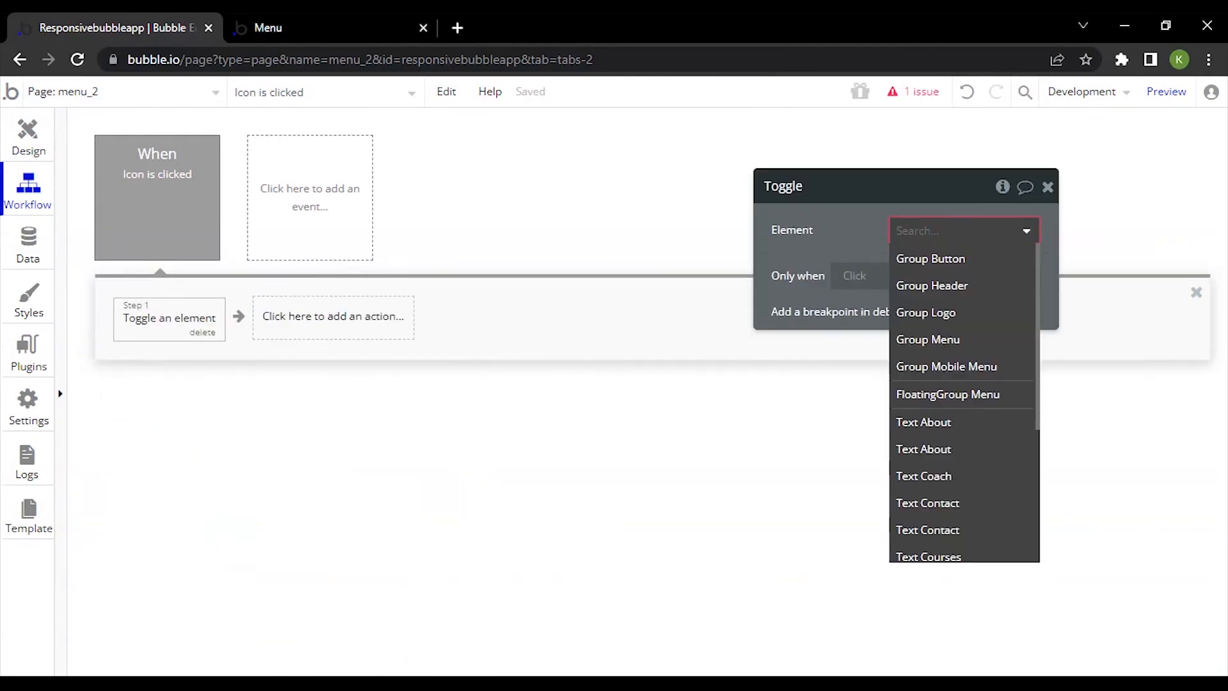
{"action": "type", "text": "group"}
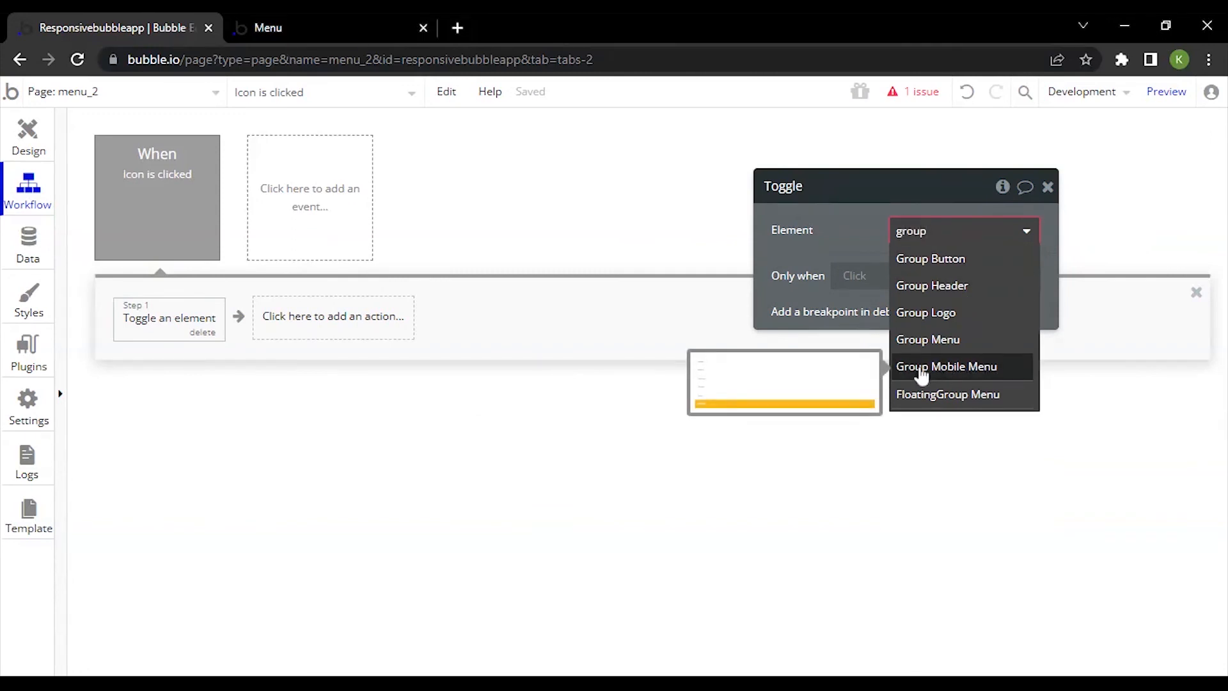
{"action": "left_click", "coordinate": [921, 373]}
{"action": "left_click", "coordinate": [28, 137]}
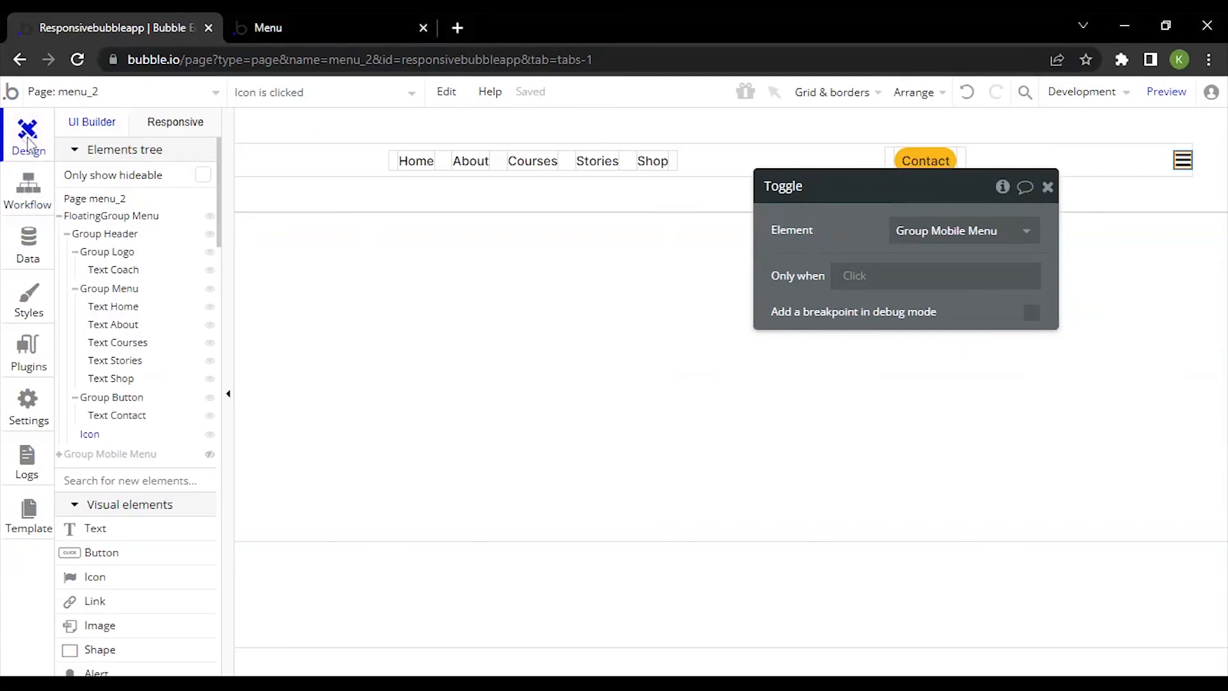
Refresh the menu_2 preview to the latest version and examine the header and mobile menu
{"action": "left_click", "coordinate": [355, 19]}
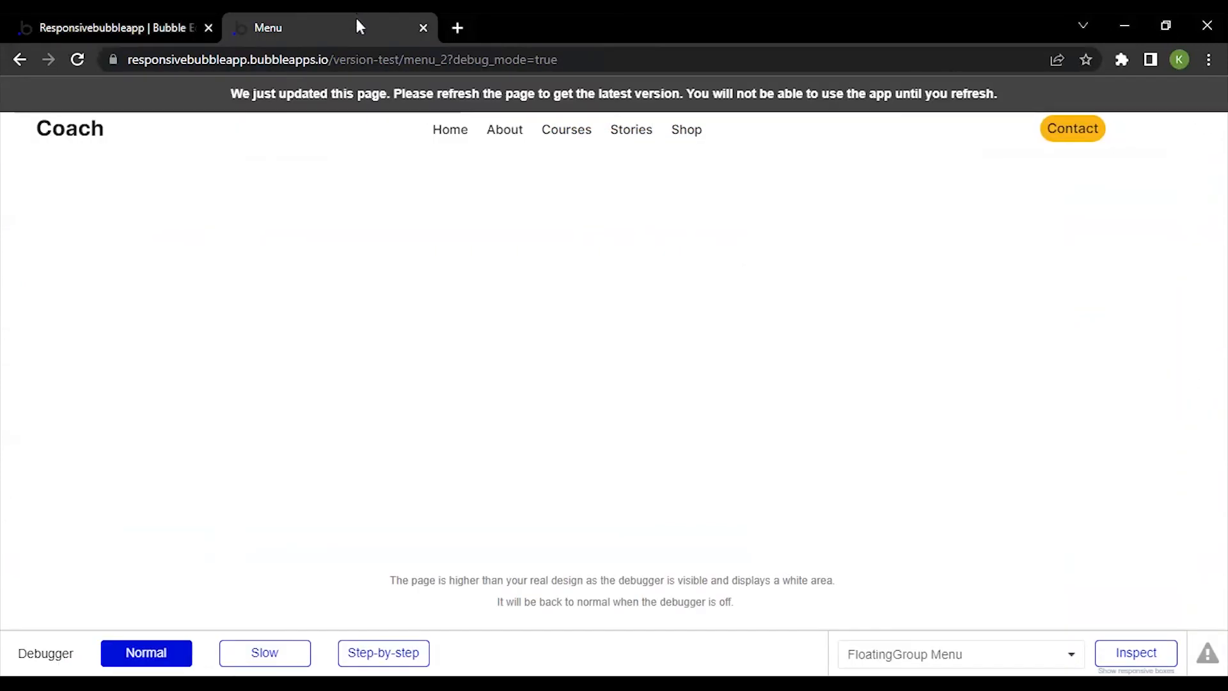
{"action": "left_click", "coordinate": [571, 100]}
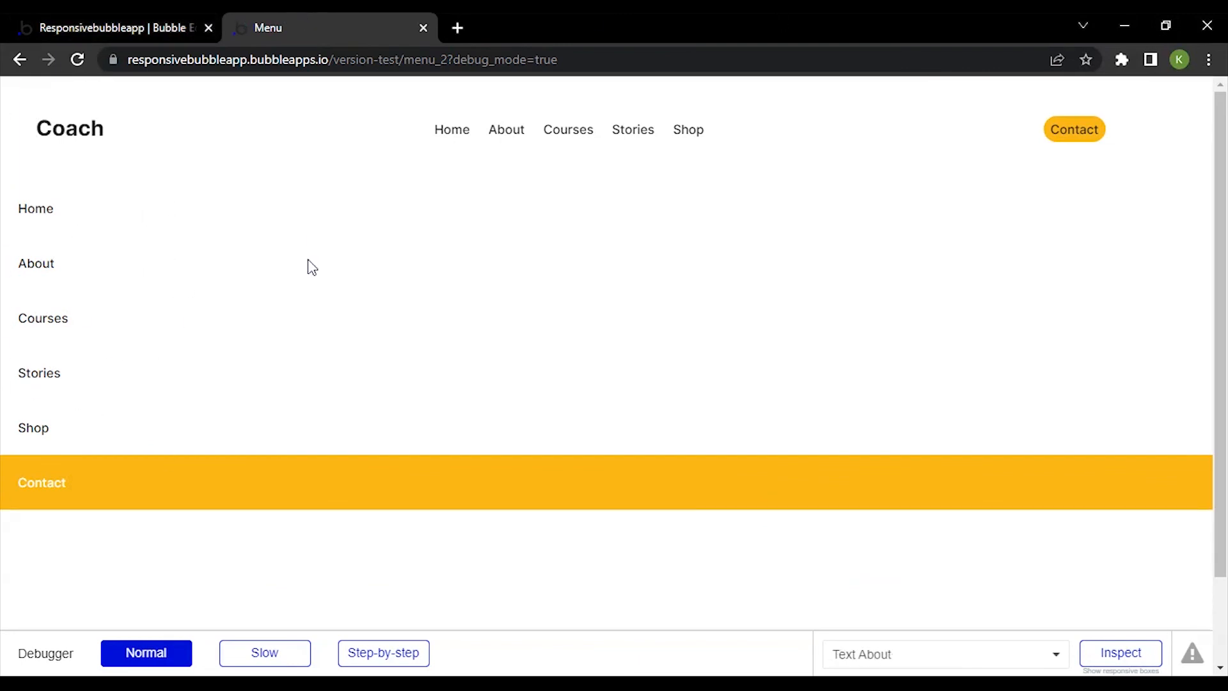
In the editor, set Group Mobile Menu to collapse when hidden and make it not visible on page load
{"action": "left_click", "coordinate": [115, 27]}
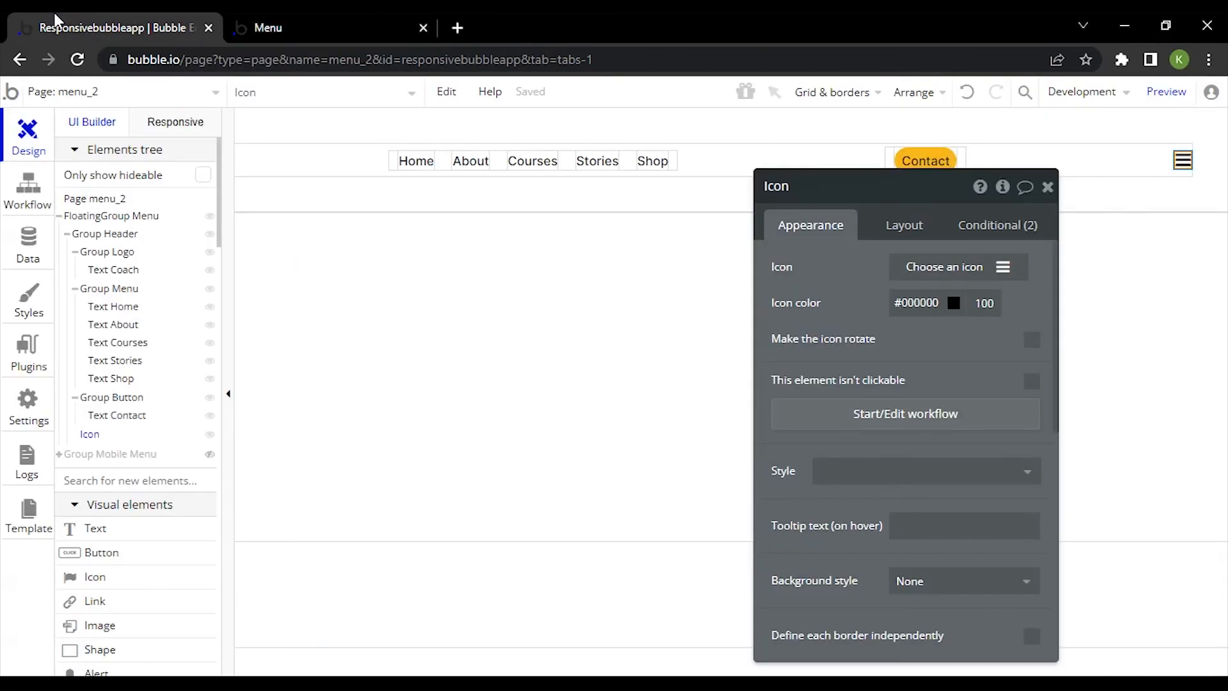
{"action": "left_click", "coordinate": [129, 459]}
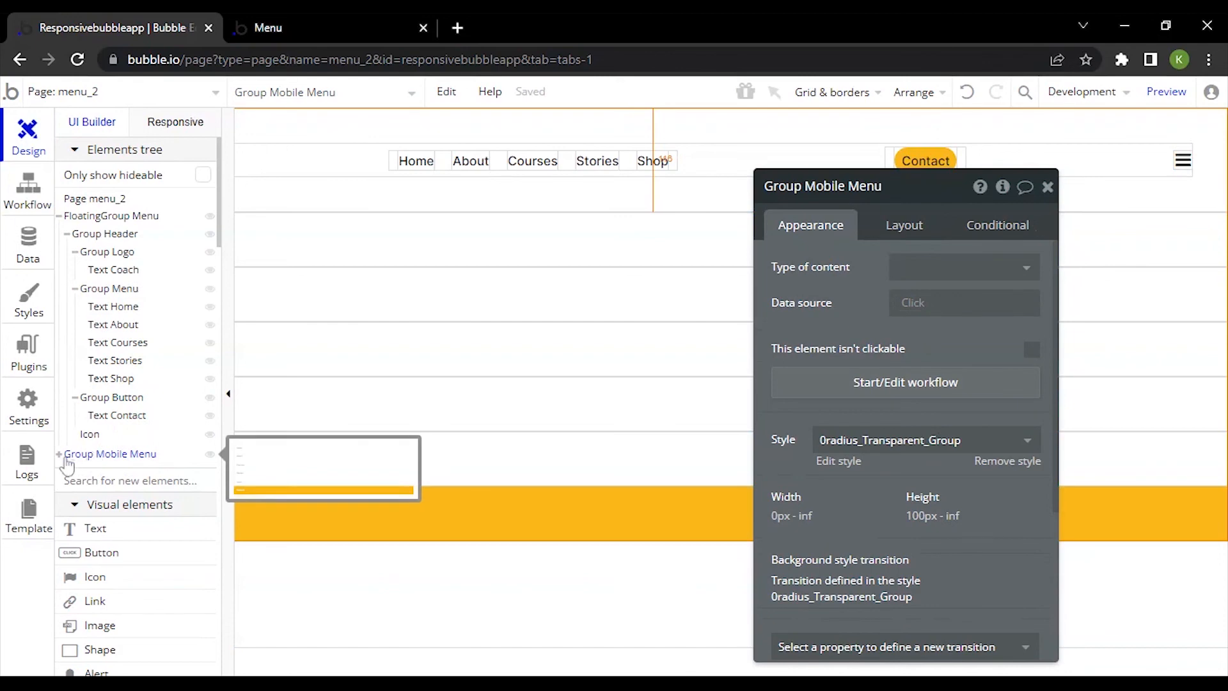
{"action": "left_click", "coordinate": [928, 237]}
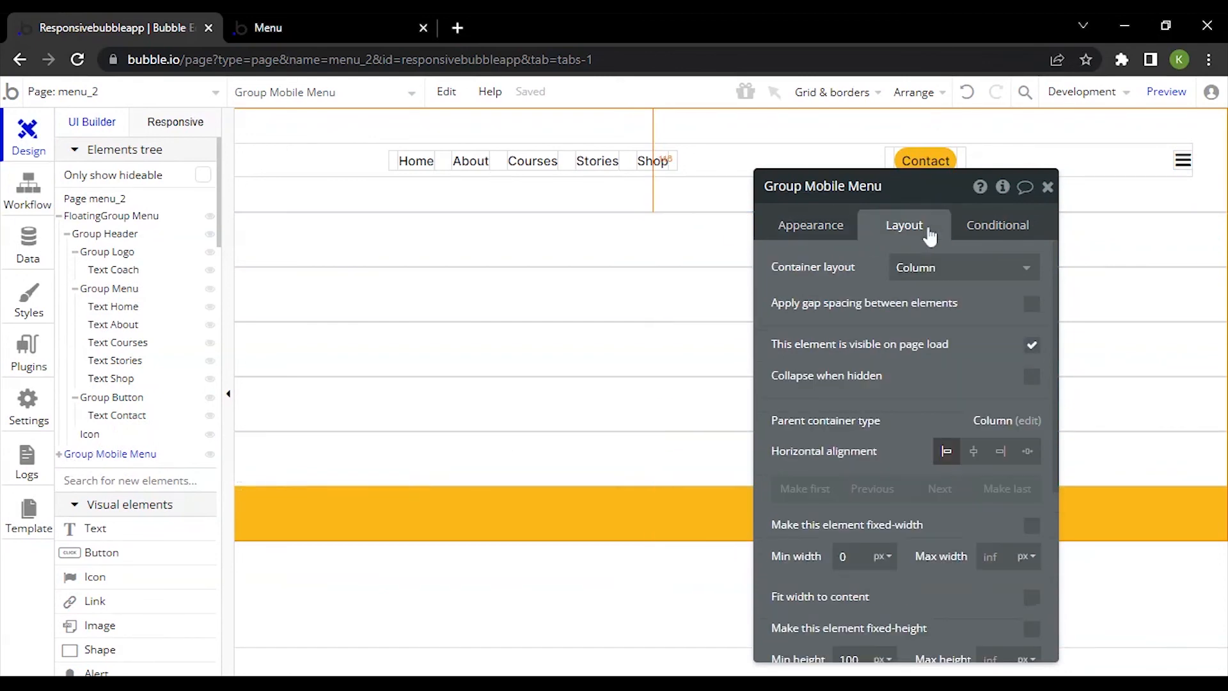
{"action": "left_click", "coordinate": [1027, 382]}
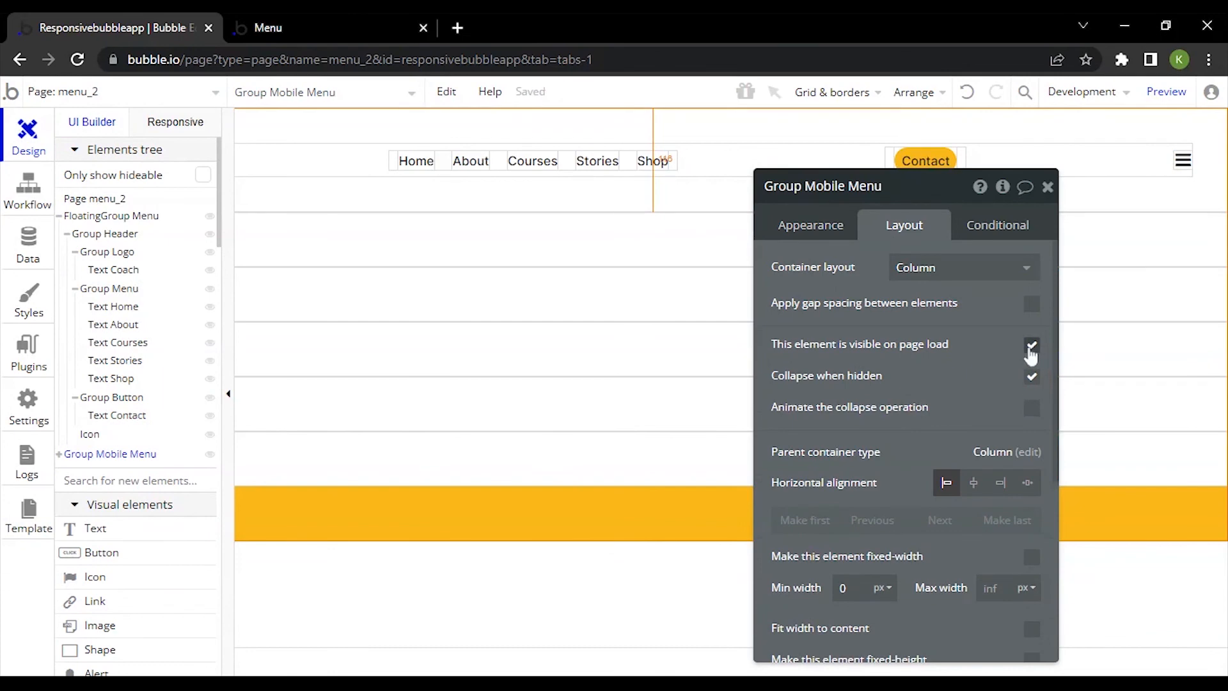
{"action": "left_click", "coordinate": [1030, 349]}
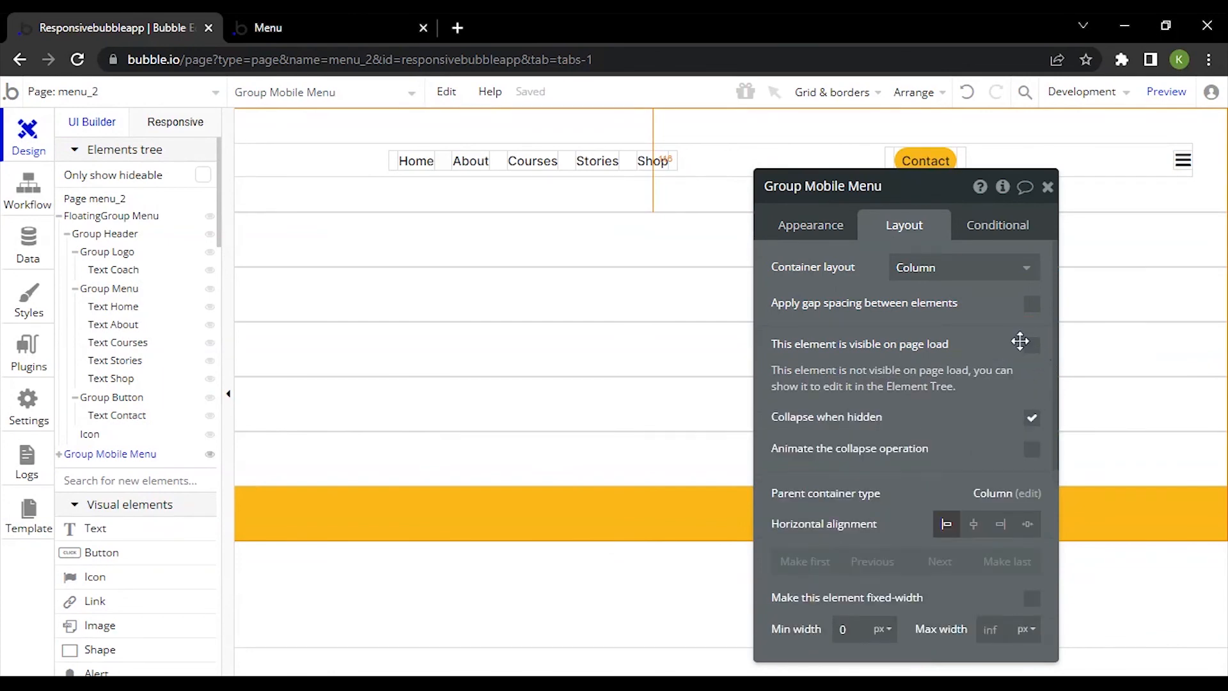
Refresh the menu_2 preview with the latest changes and open it in the browser's responsive device view
{"action": "left_click", "coordinate": [299, 27]}
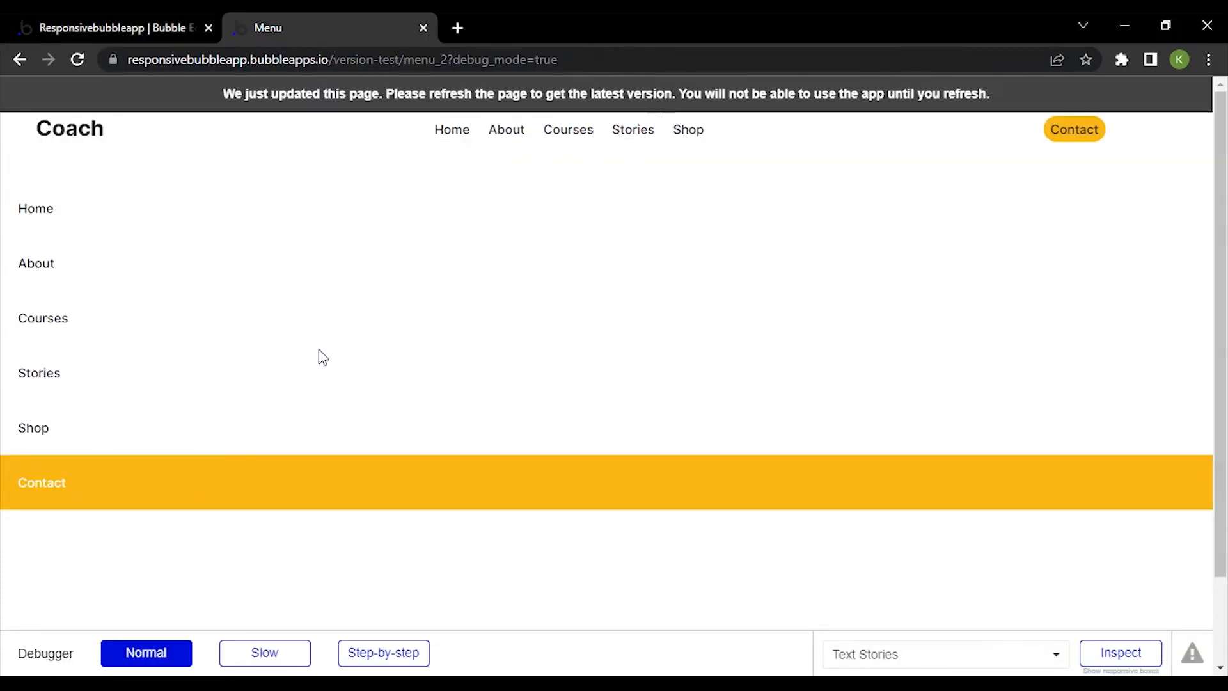
{"action": "left_click", "coordinate": [616, 122]}
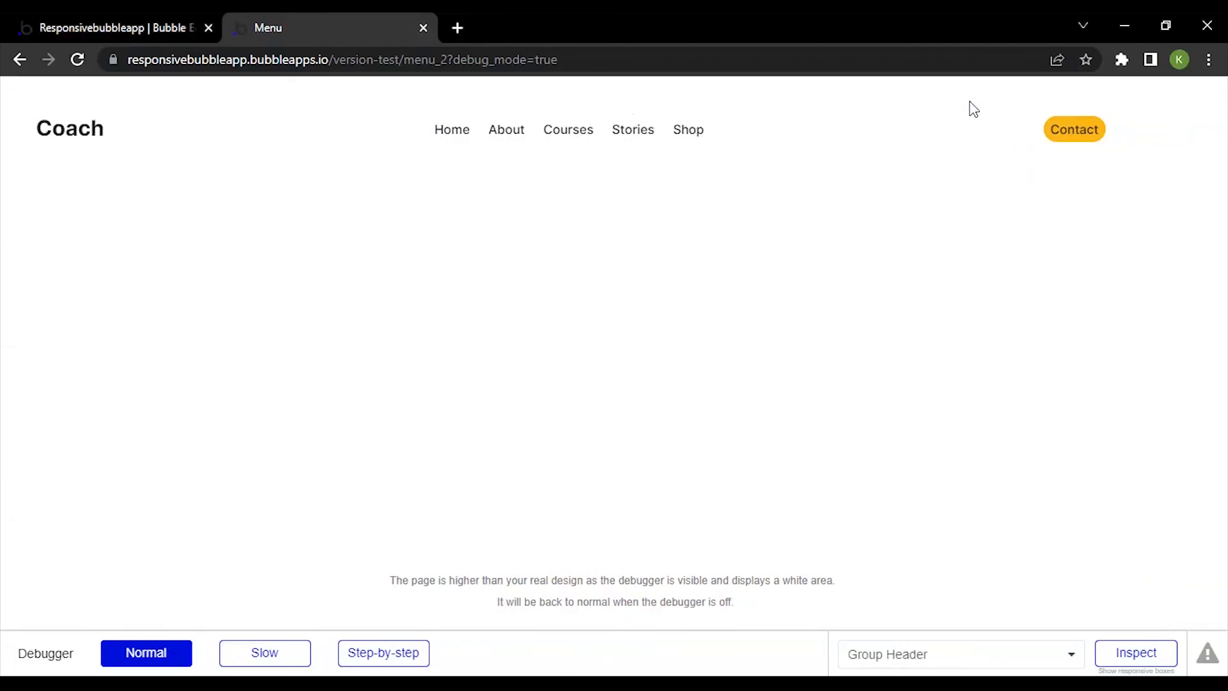
{"action": "left_click", "coordinate": [669, 271]}
{"action": "key", "text": "ctrl+shift+i"}
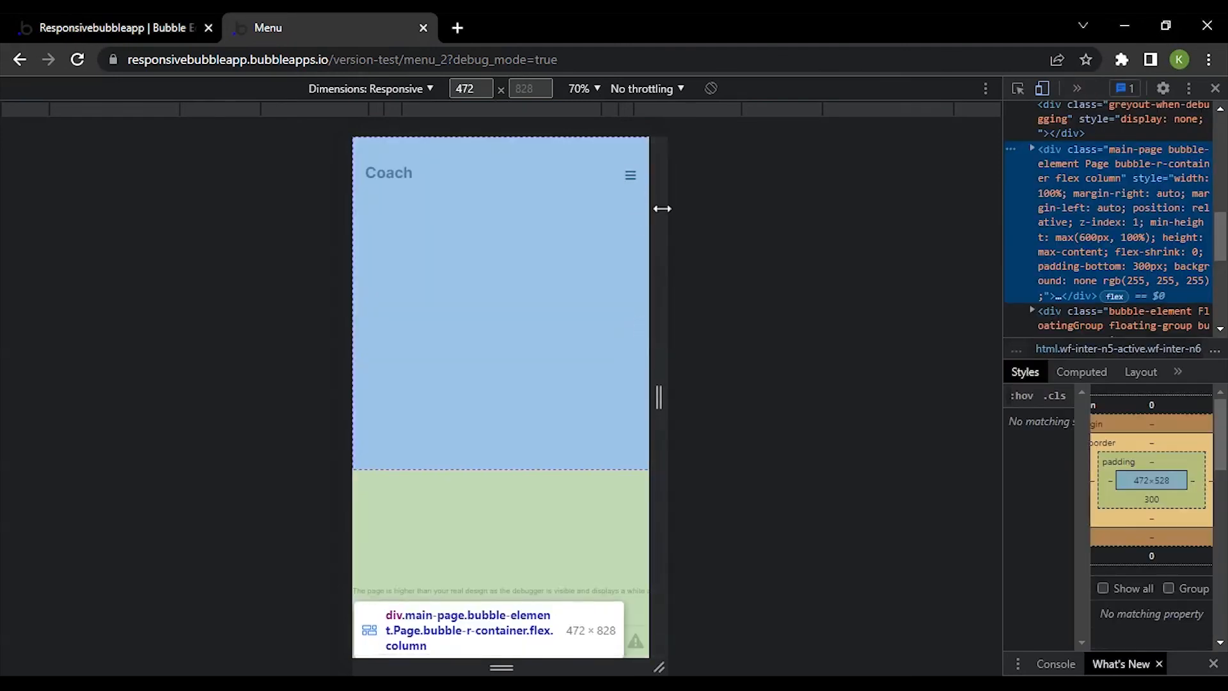
Test opening and closing the mobile menu repeatedly with the hamburger icon at a preview width of 472 px
{"action": "left_click", "coordinate": [633, 176]}
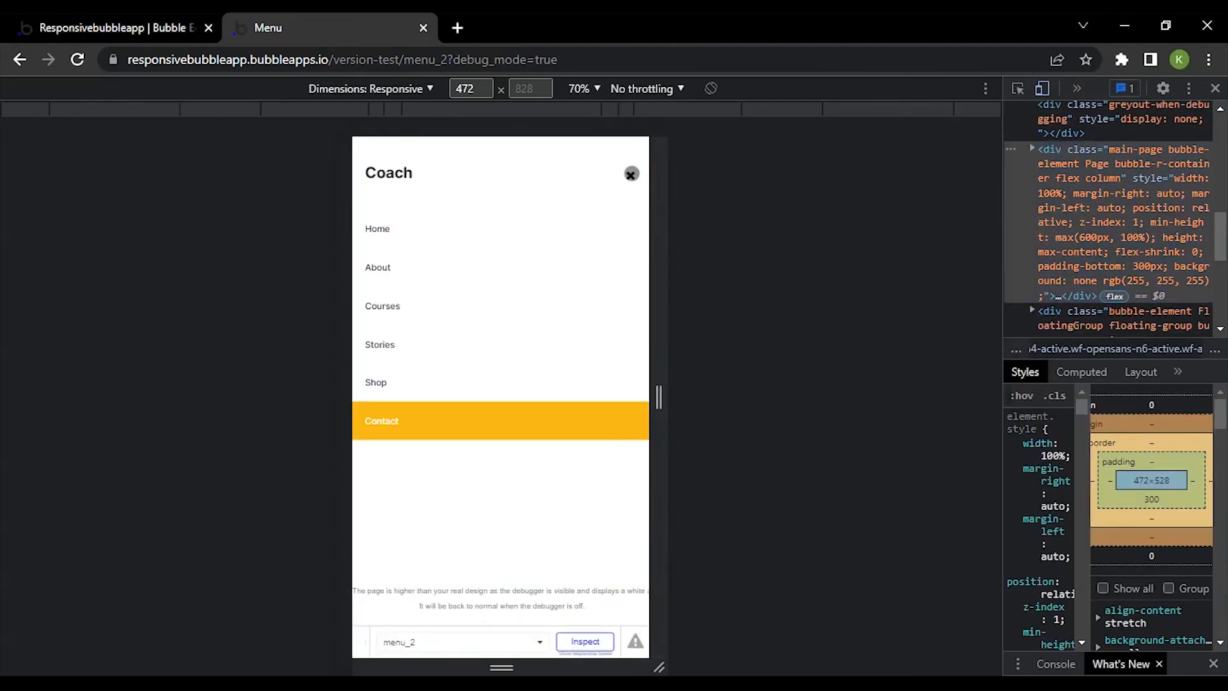
{"action": "left_click", "coordinate": [632, 173]}
{"action": "left_click", "coordinate": [631, 173]}
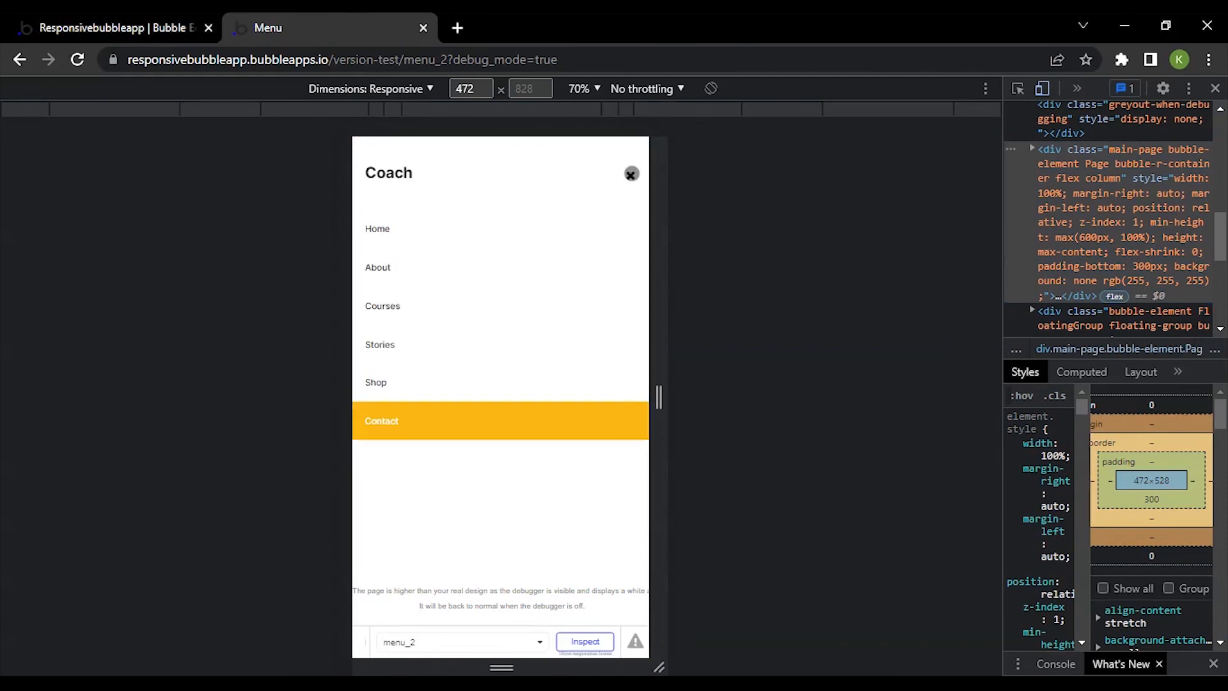
{"action": "left_click", "coordinate": [631, 173]}
{"action": "left_click", "coordinate": [629, 173]}
{"action": "left_click", "coordinate": [631, 176]}
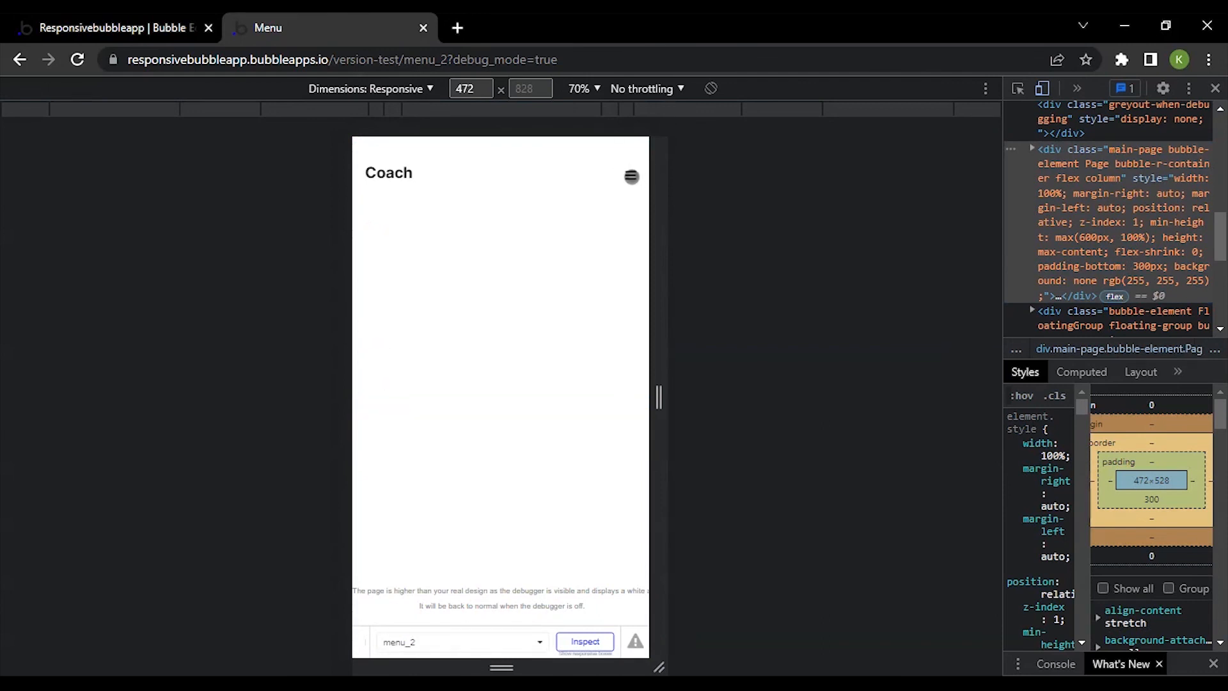
{"action": "left_click", "coordinate": [631, 177]}
{"action": "left_click", "coordinate": [631, 176]}
{"action": "left_click", "coordinate": [631, 177]}
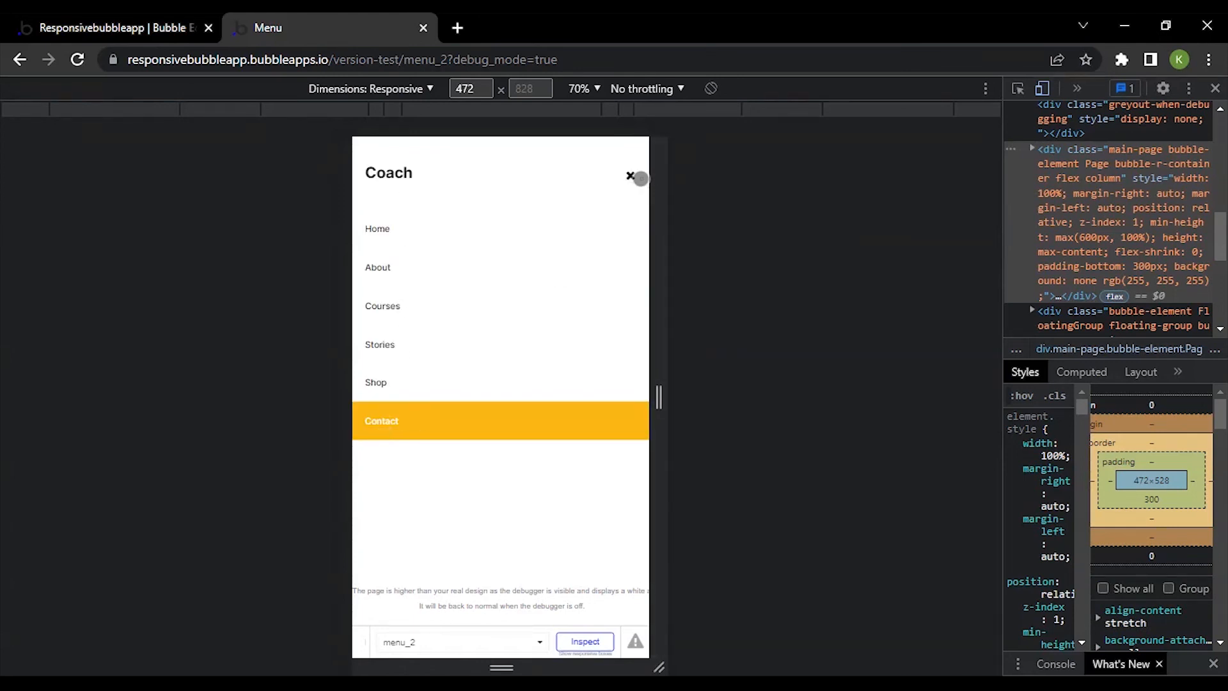
{"action": "left_click", "coordinate": [630, 175]}
{"action": "left_click", "coordinate": [630, 176]}
Check the header layout at preview widths of about 1392, 1024, 768, 425, 320 and 1440 px
{"action": "left_click_drag", "start_coordinate": [657, 221], "coordinate": [945, 248]}
{"action": "left_click", "coordinate": [673, 178]}
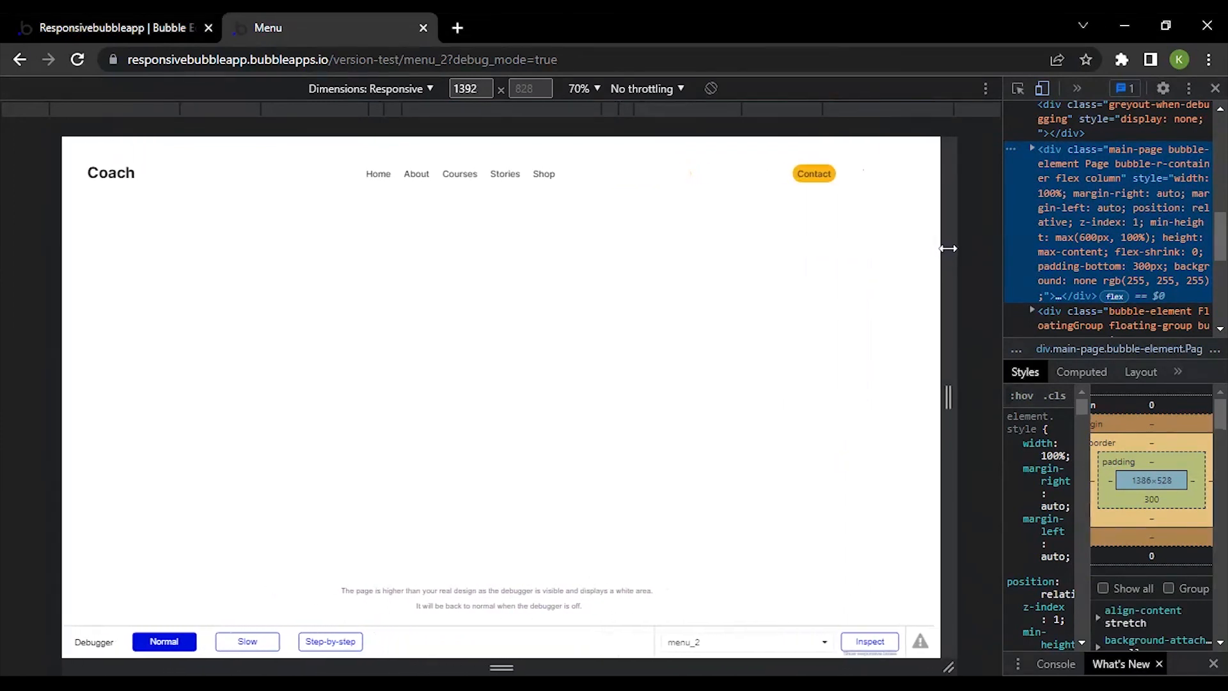
{"action": "left_click", "coordinate": [853, 108]}
{"action": "left_click", "coordinate": [791, 114]}
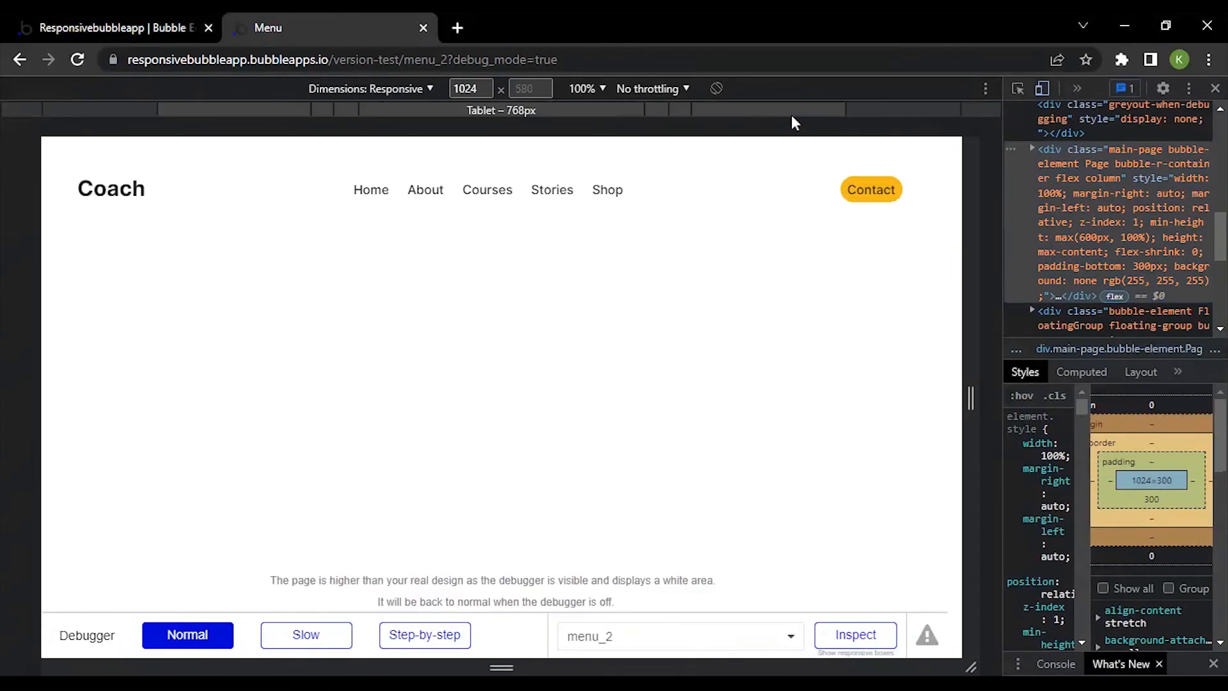
{"action": "left_click", "coordinate": [702, 115]}
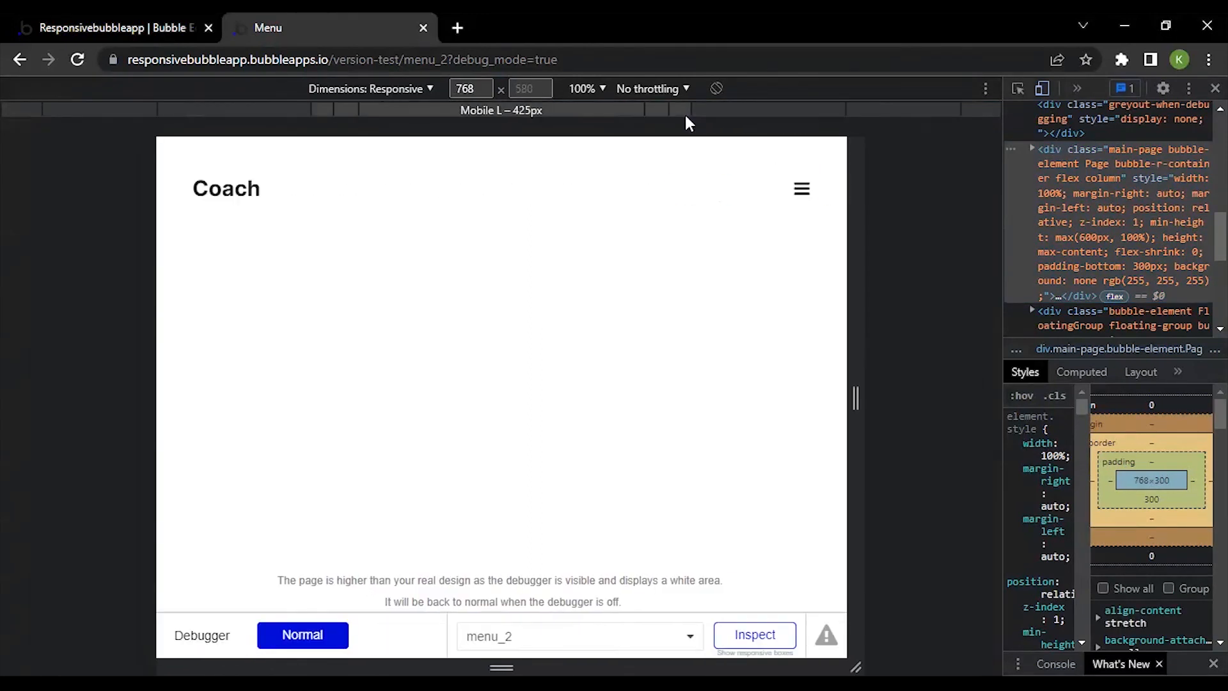
{"action": "left_click", "coordinate": [685, 115]}
{"action": "left_click", "coordinate": [658, 114]}
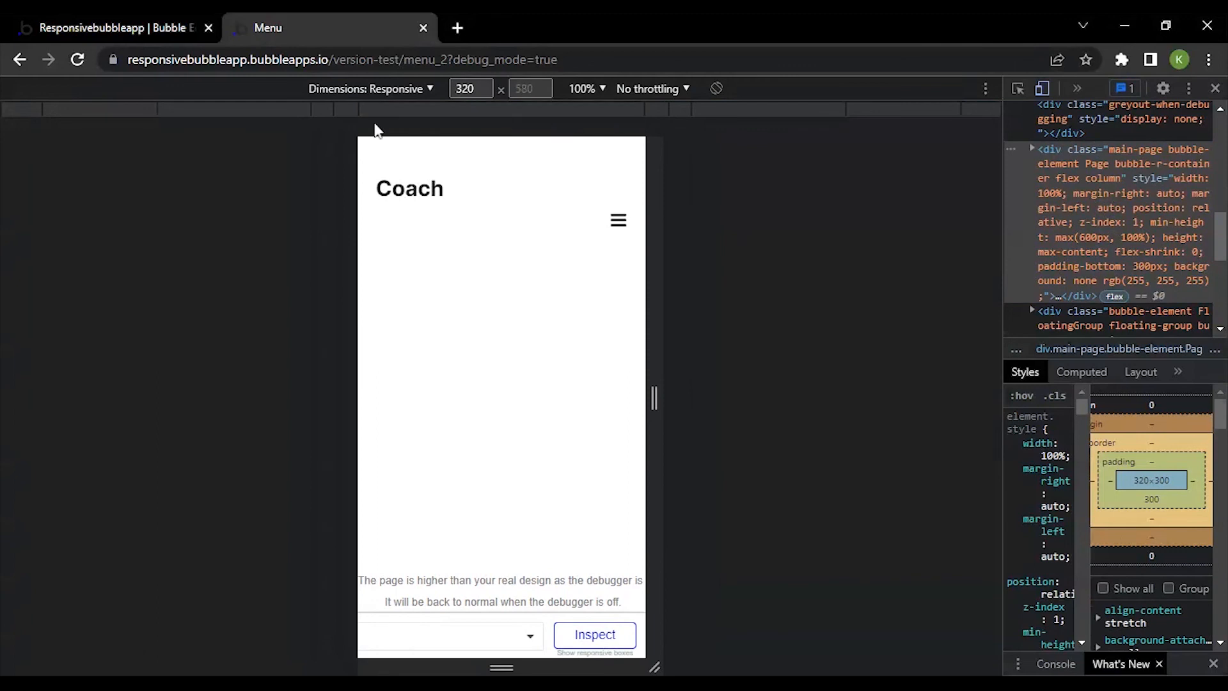
{"action": "left_click", "coordinate": [665, 112]}
{"action": "left_click", "coordinate": [681, 110]}
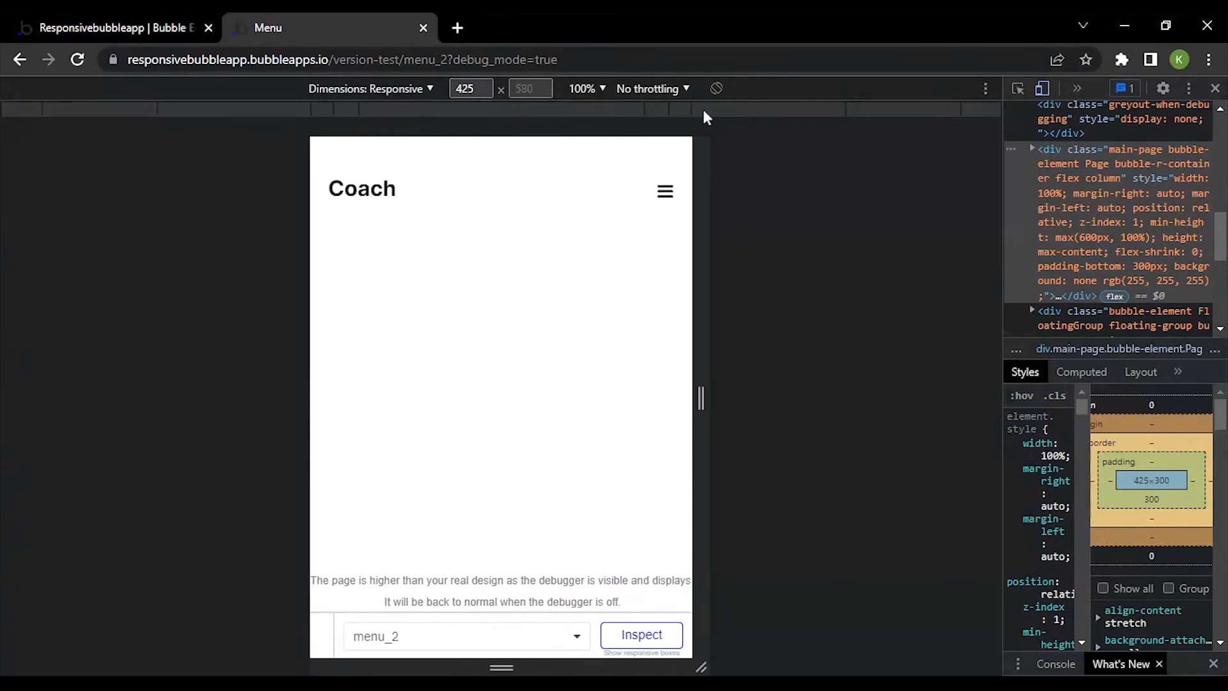
{"action": "left_click", "coordinate": [735, 107]}
{"action": "left_click", "coordinate": [848, 110]}
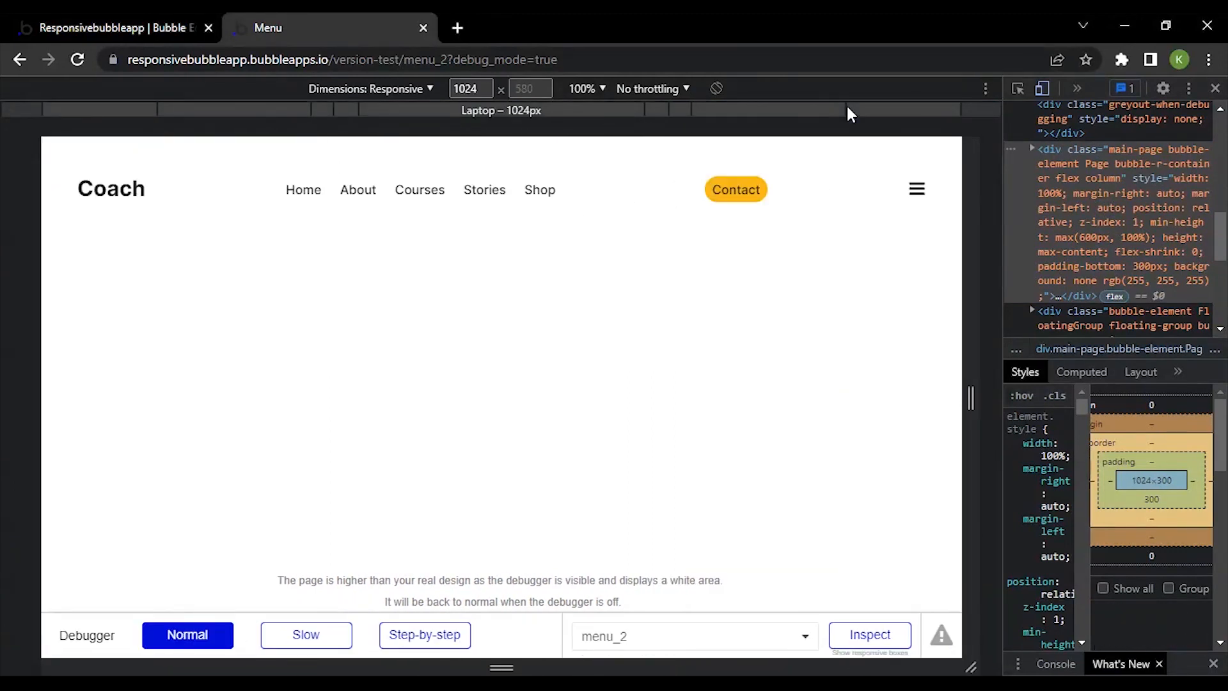
{"action": "left_click", "coordinate": [975, 110]}
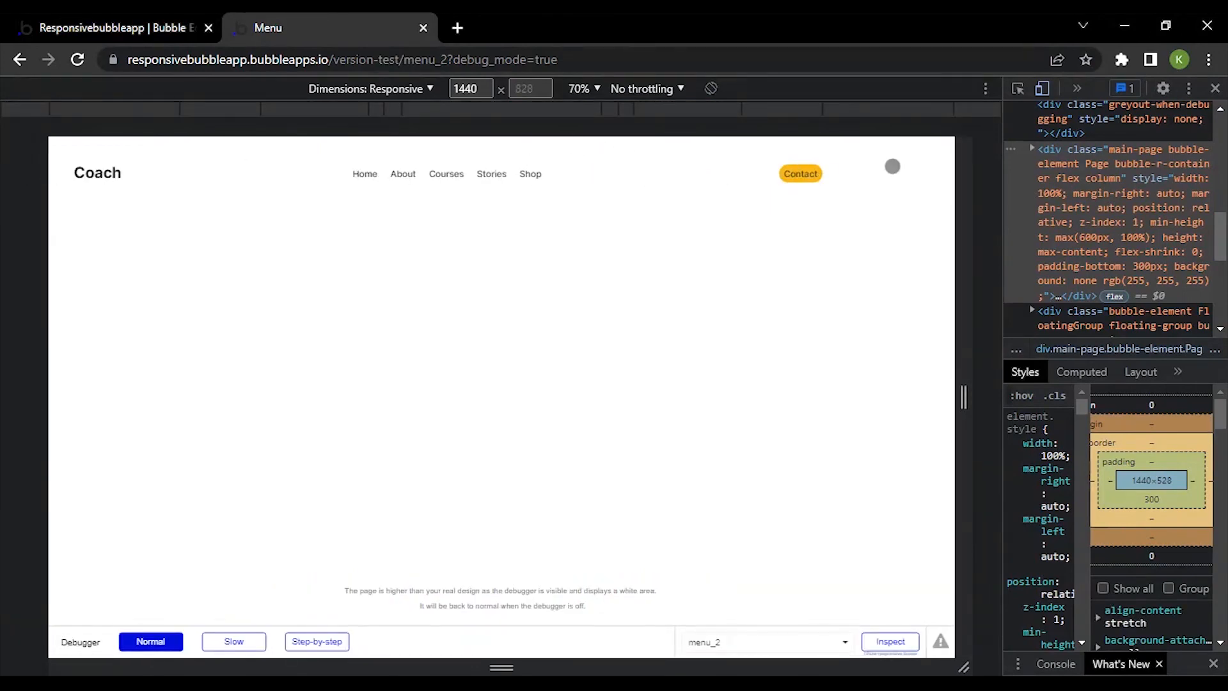
Test the hamburger menu toggle at a preview width of about 376 px and close the developer tools
{"action": "left_click", "coordinate": [511, 110]}
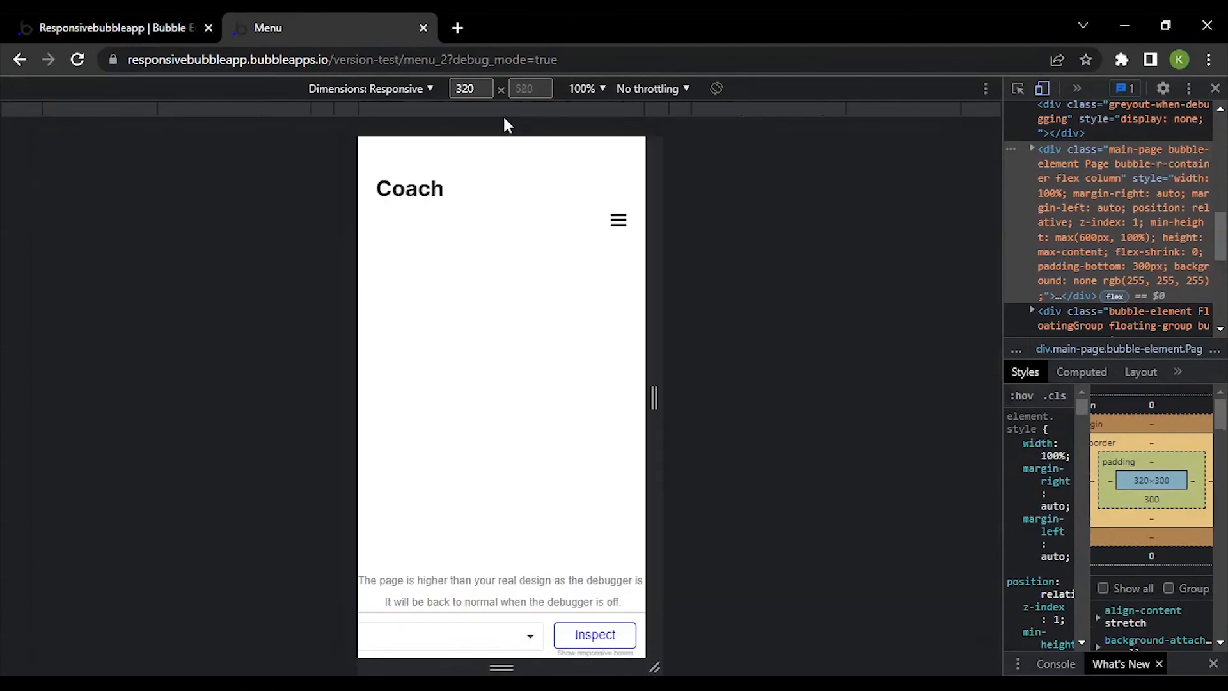
{"action": "left_click_drag", "start_coordinate": [650, 264], "coordinate": [679, 266]}
{"action": "left_click", "coordinate": [641, 201]}
{"action": "left_click", "coordinate": [642, 201]}
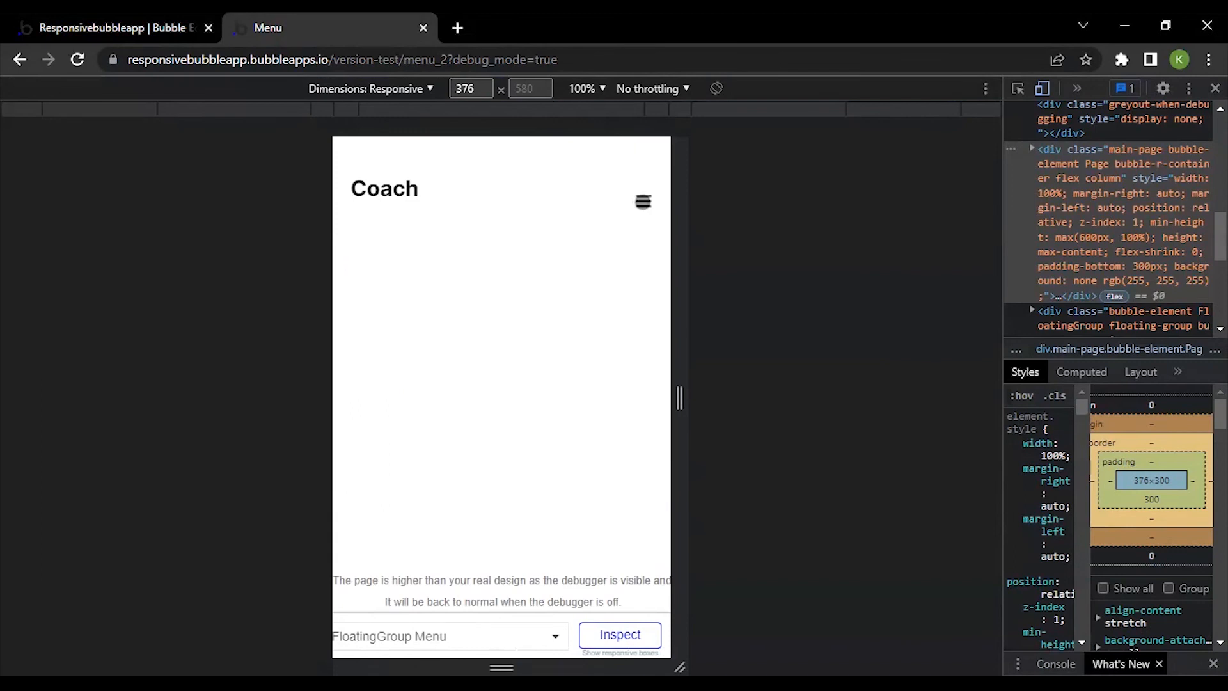
{"action": "left_click", "coordinate": [642, 201]}
{"action": "left_click", "coordinate": [642, 201]}
{"action": "key", "text": "F12"}
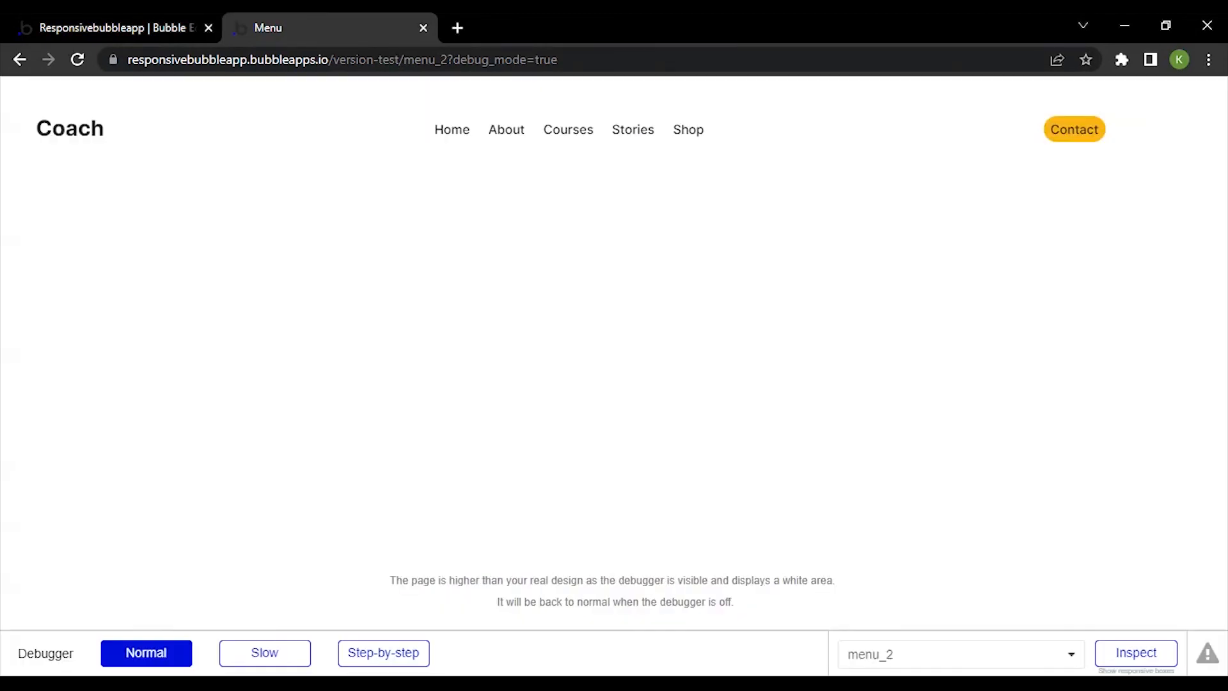